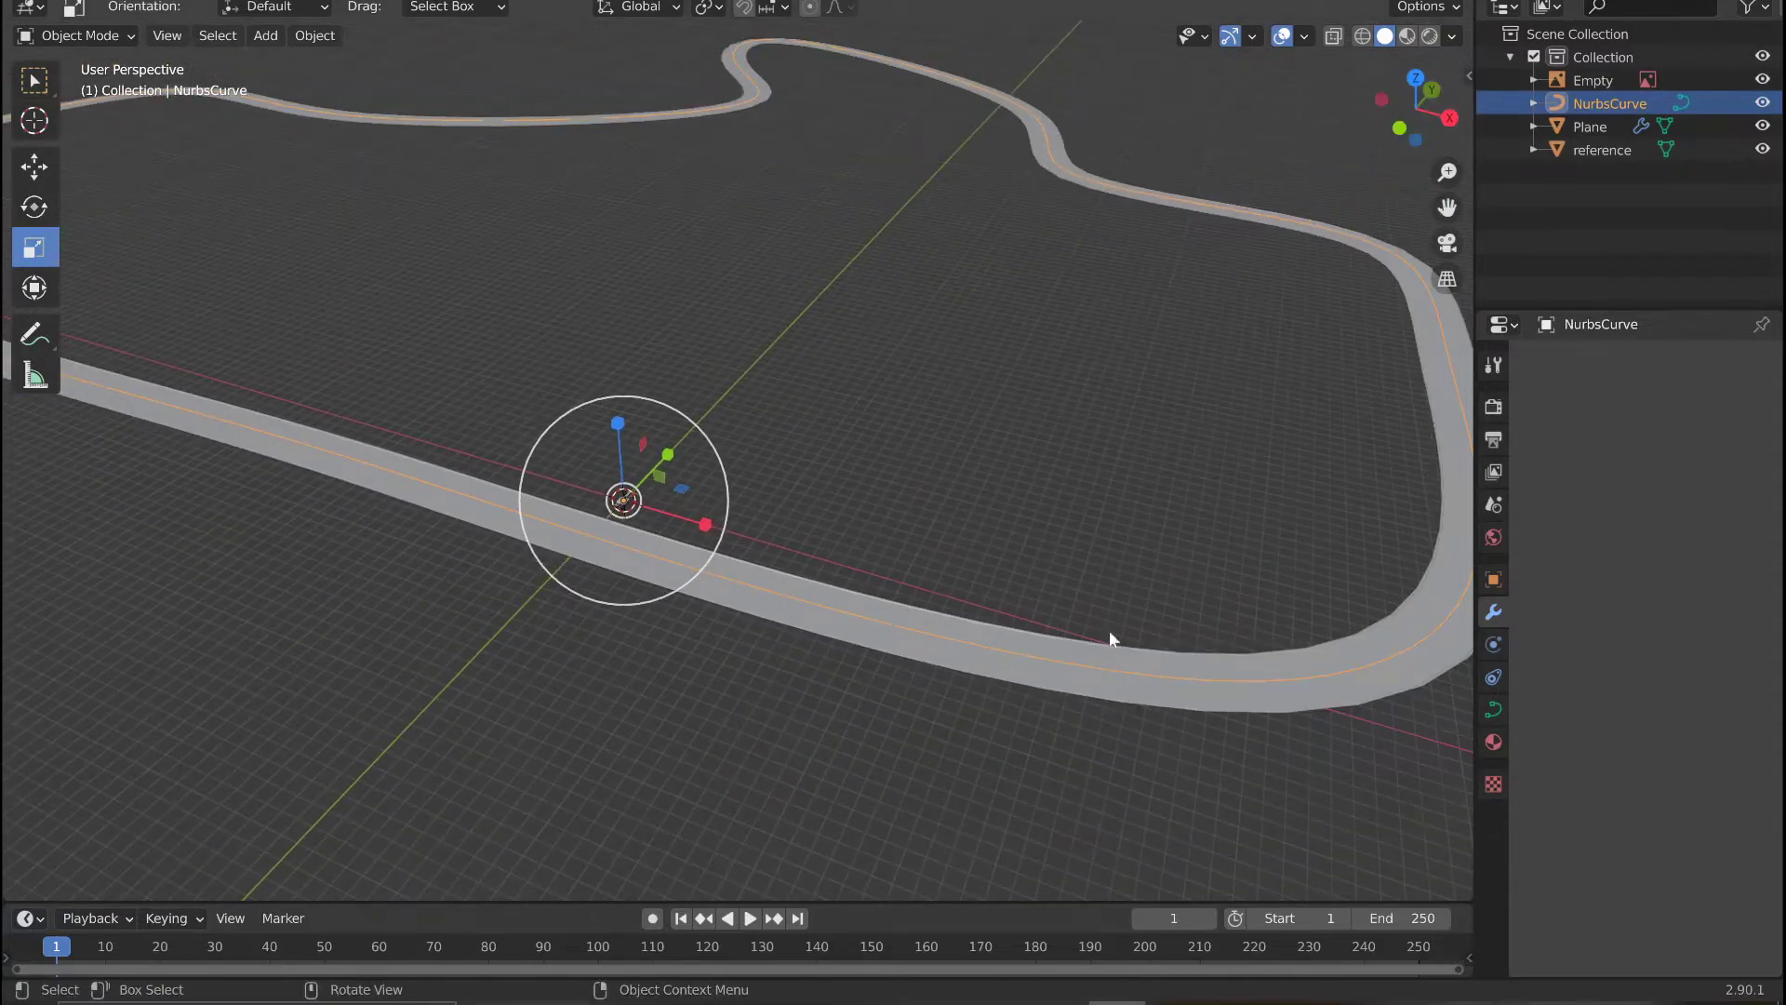
In Edit Mode on the NURBS curve, raise the control point at the lower-right corner of the track slightly with the Move tool.
key(Tab)
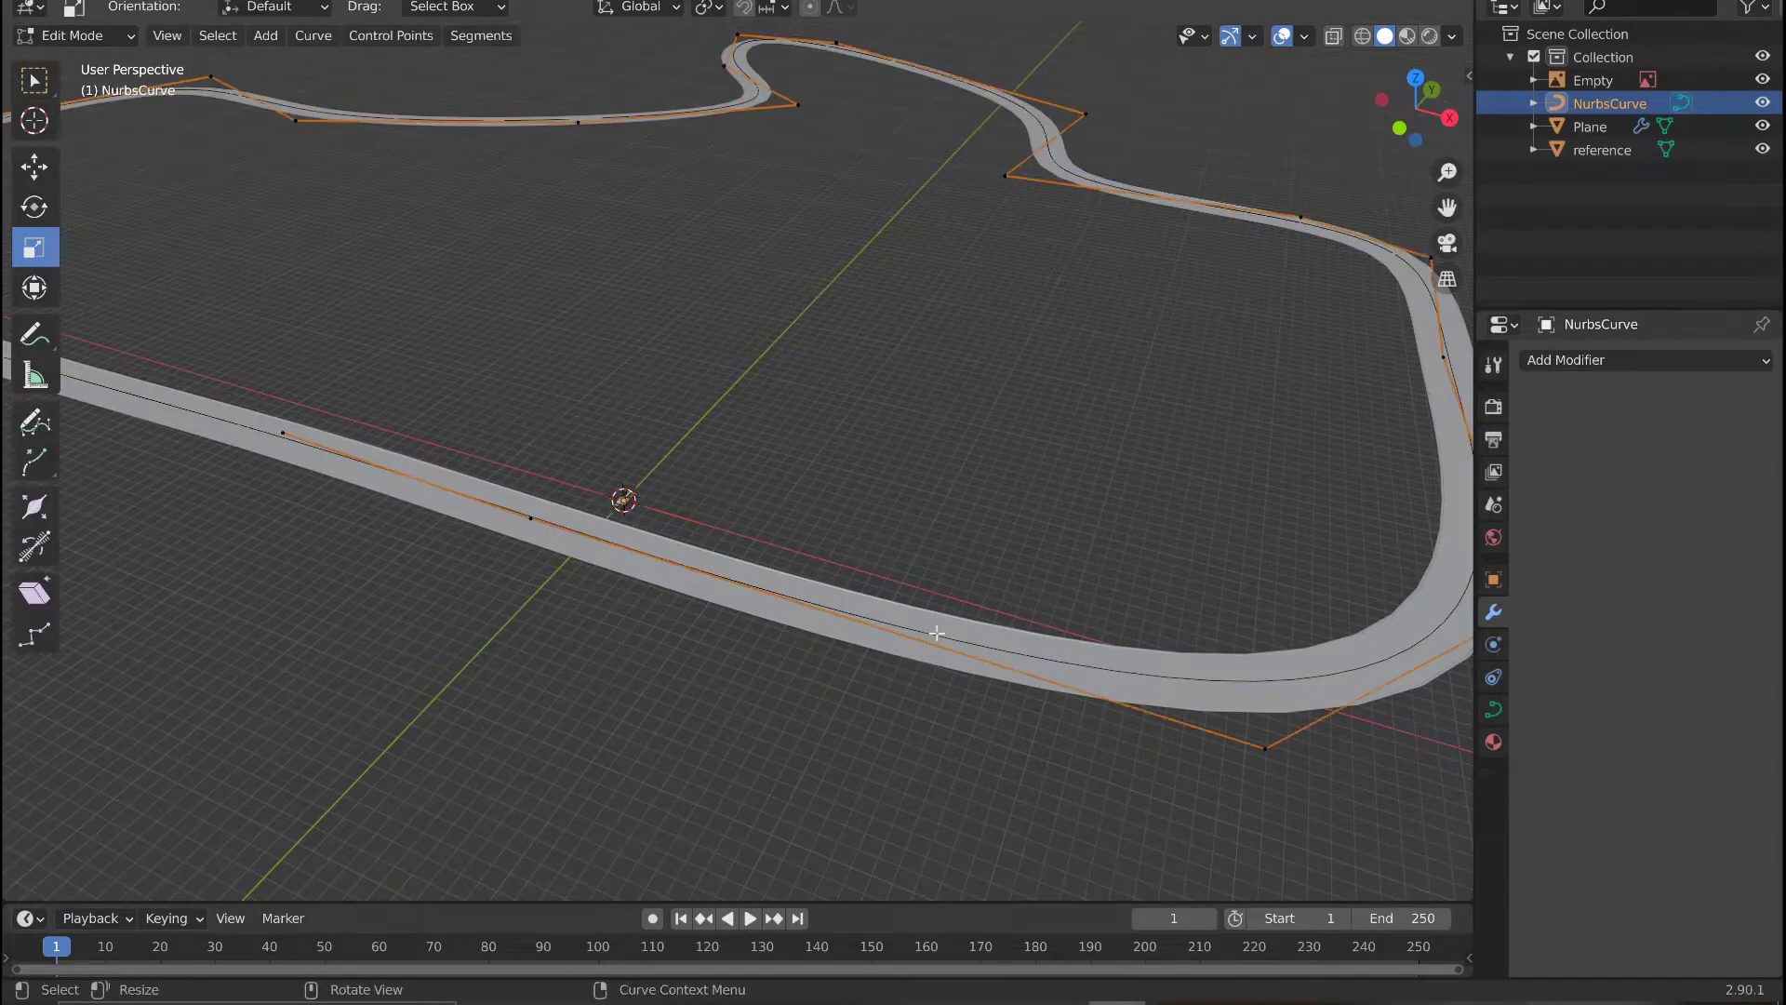
click(1401, 126)
drag(1447, 207, 1149, 226)
middle_drag(1087, 361, 1132, 398)
scroll(1132, 398, up, 2)
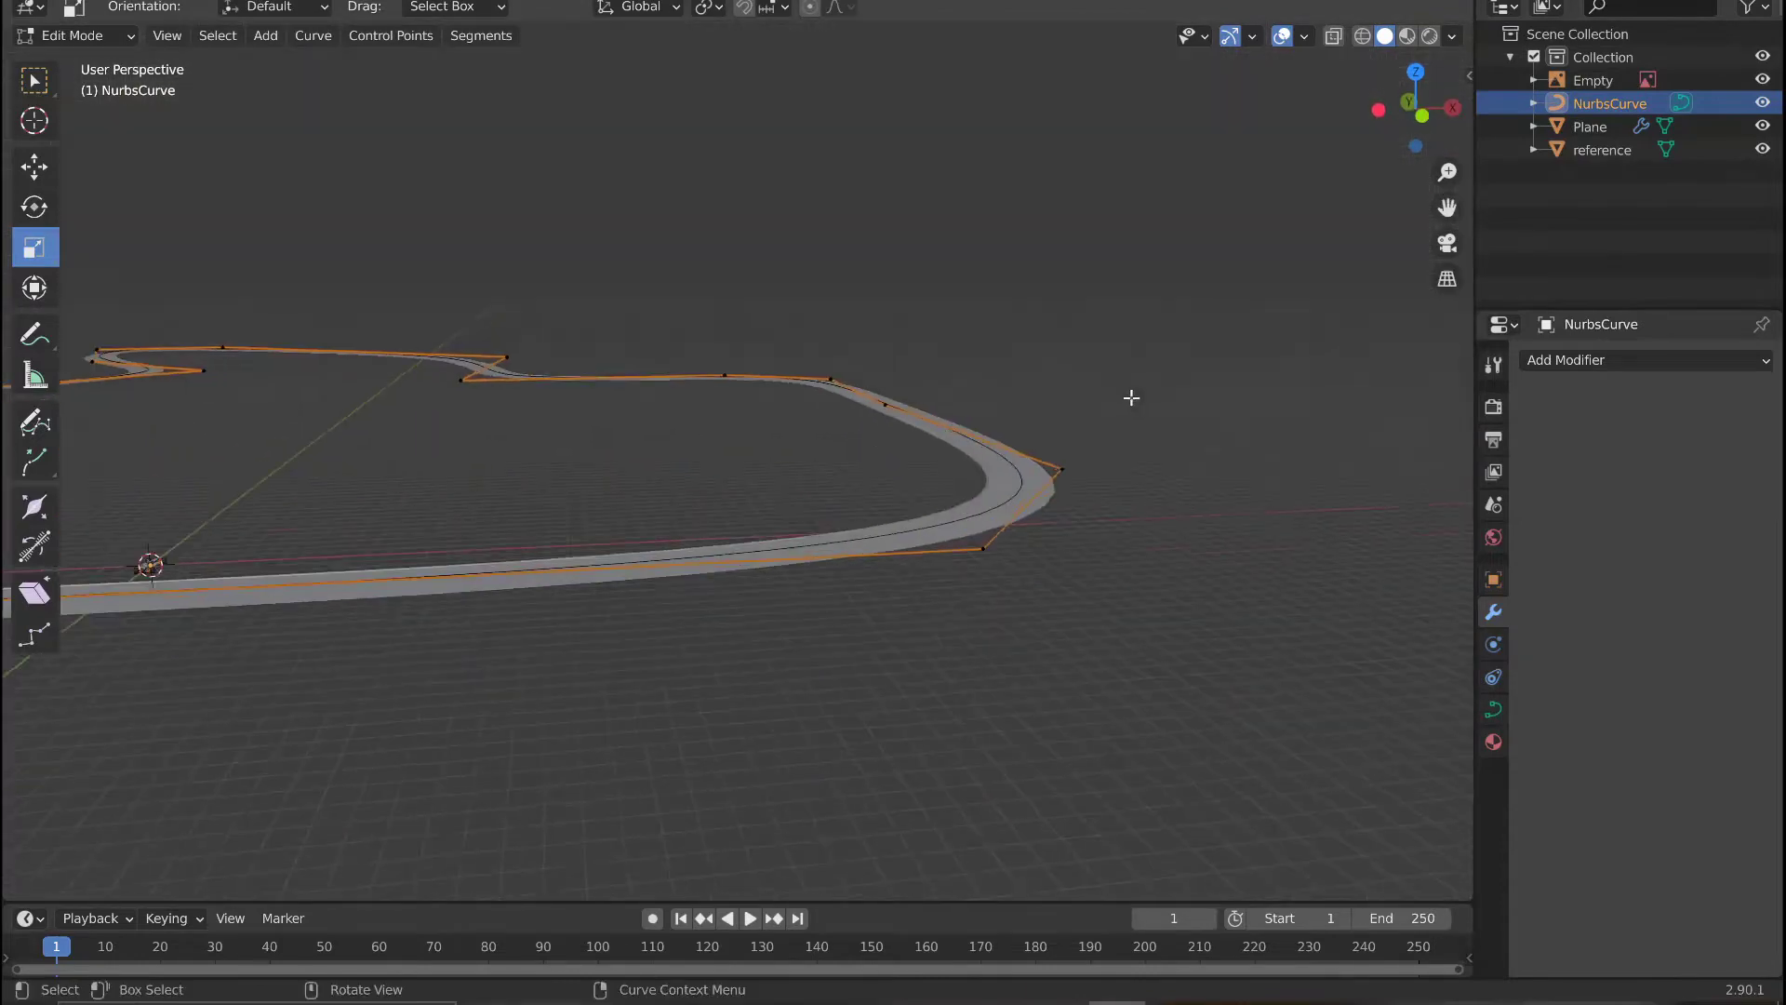
middle_drag(862, 531, 171, 199)
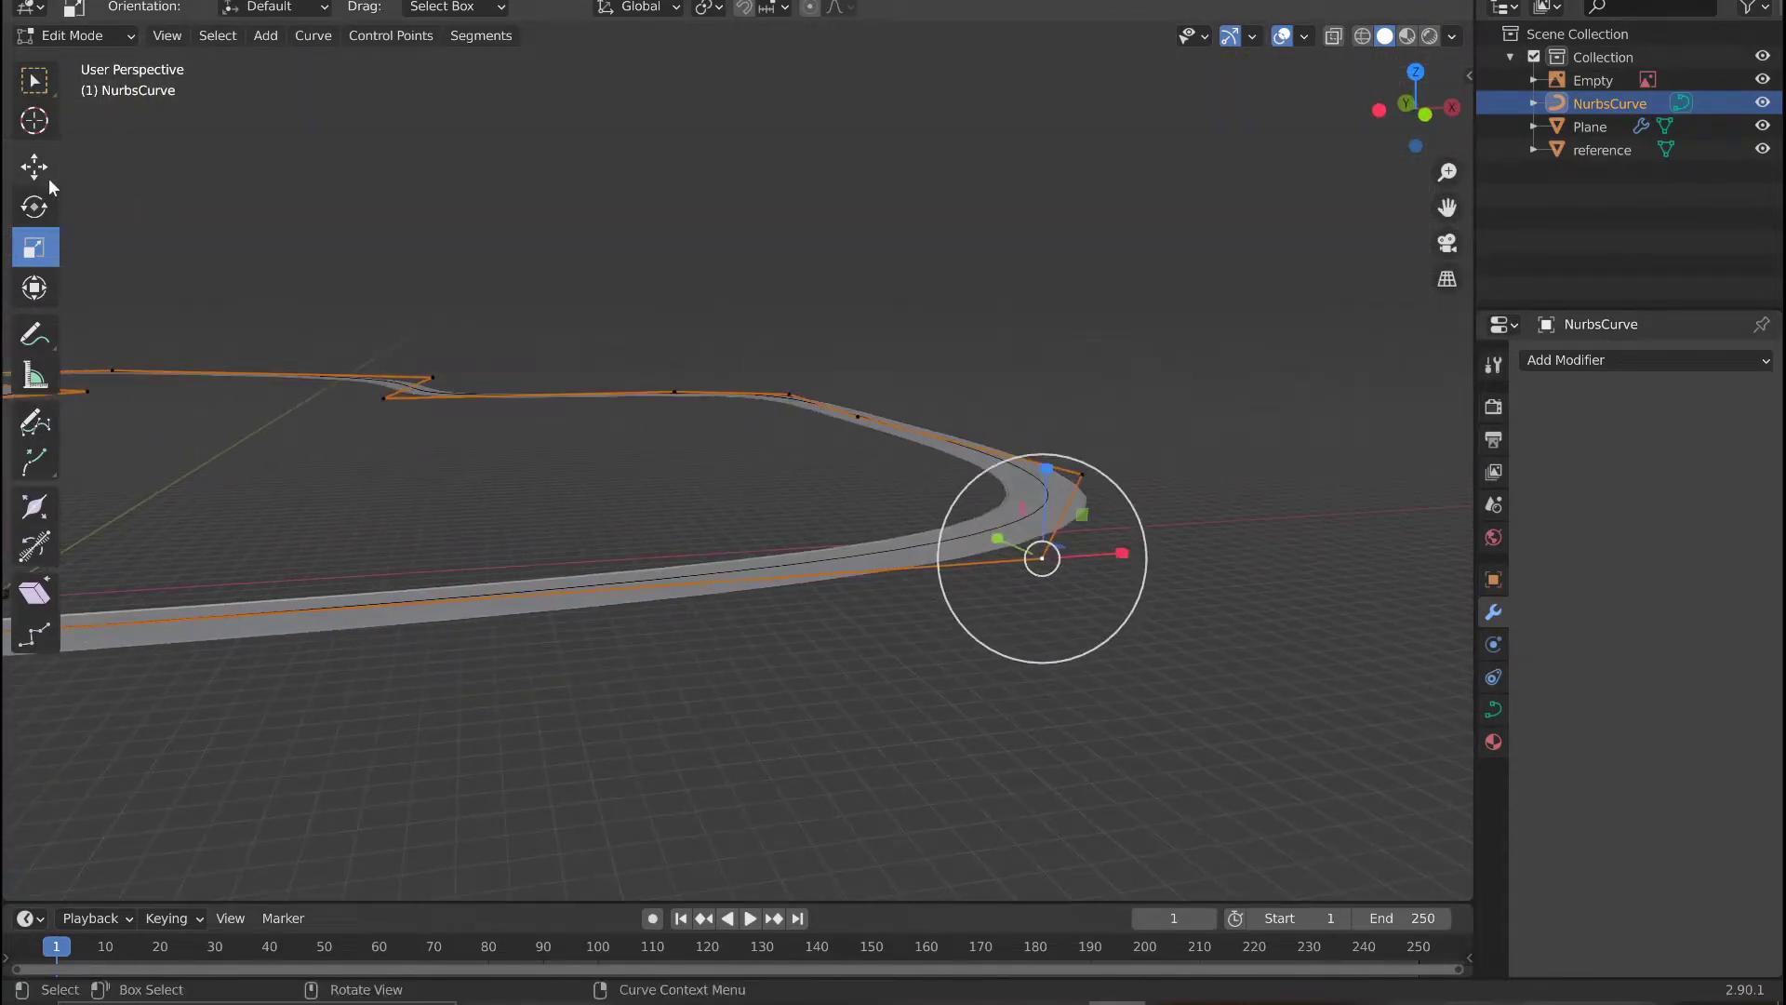
click(48, 177)
middle_drag(479, 409, 958, 414)
drag(1017, 460, 917, 446)
Following the reference elevation sketch, raise the next two control points, at the corner exit and midway along the right-hand straight.
middle_drag(917, 446, 374, 473)
middle_drag(570, 494, 399, 484)
middle_drag(1098, 206, 1397, 293)
click(1417, 78)
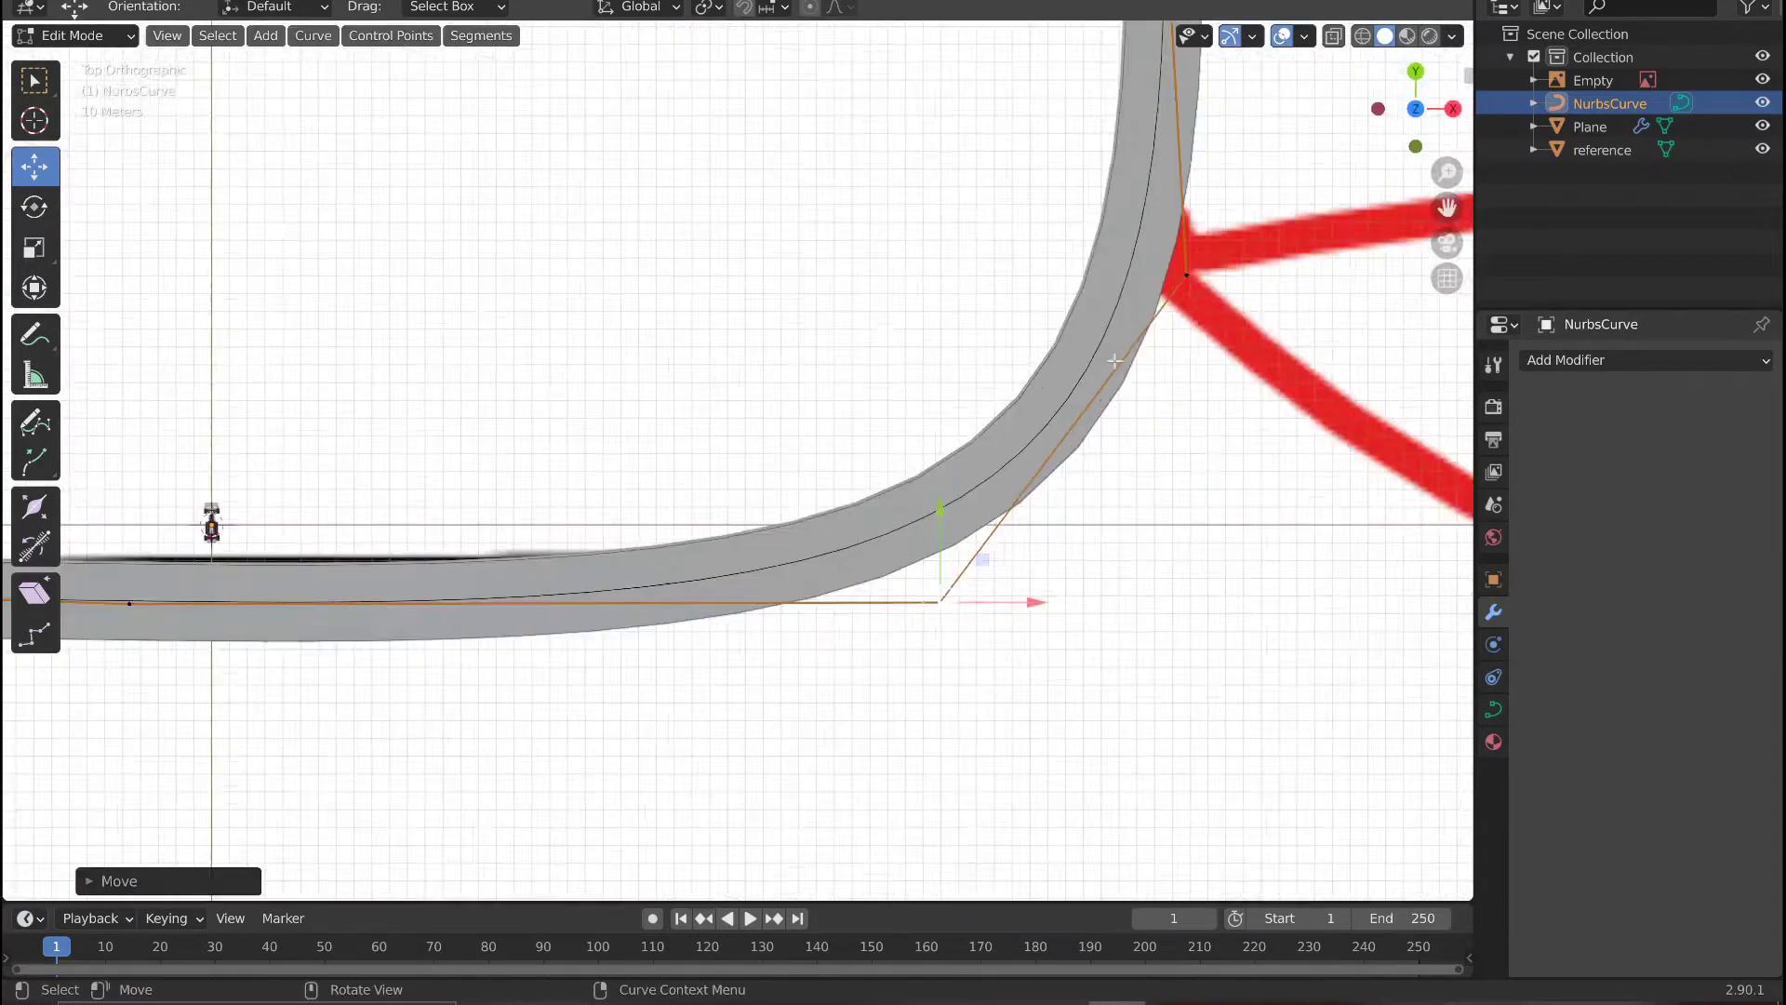
scroll(1437, 186, down, 5)
drag(1446, 206, 1358, 329)
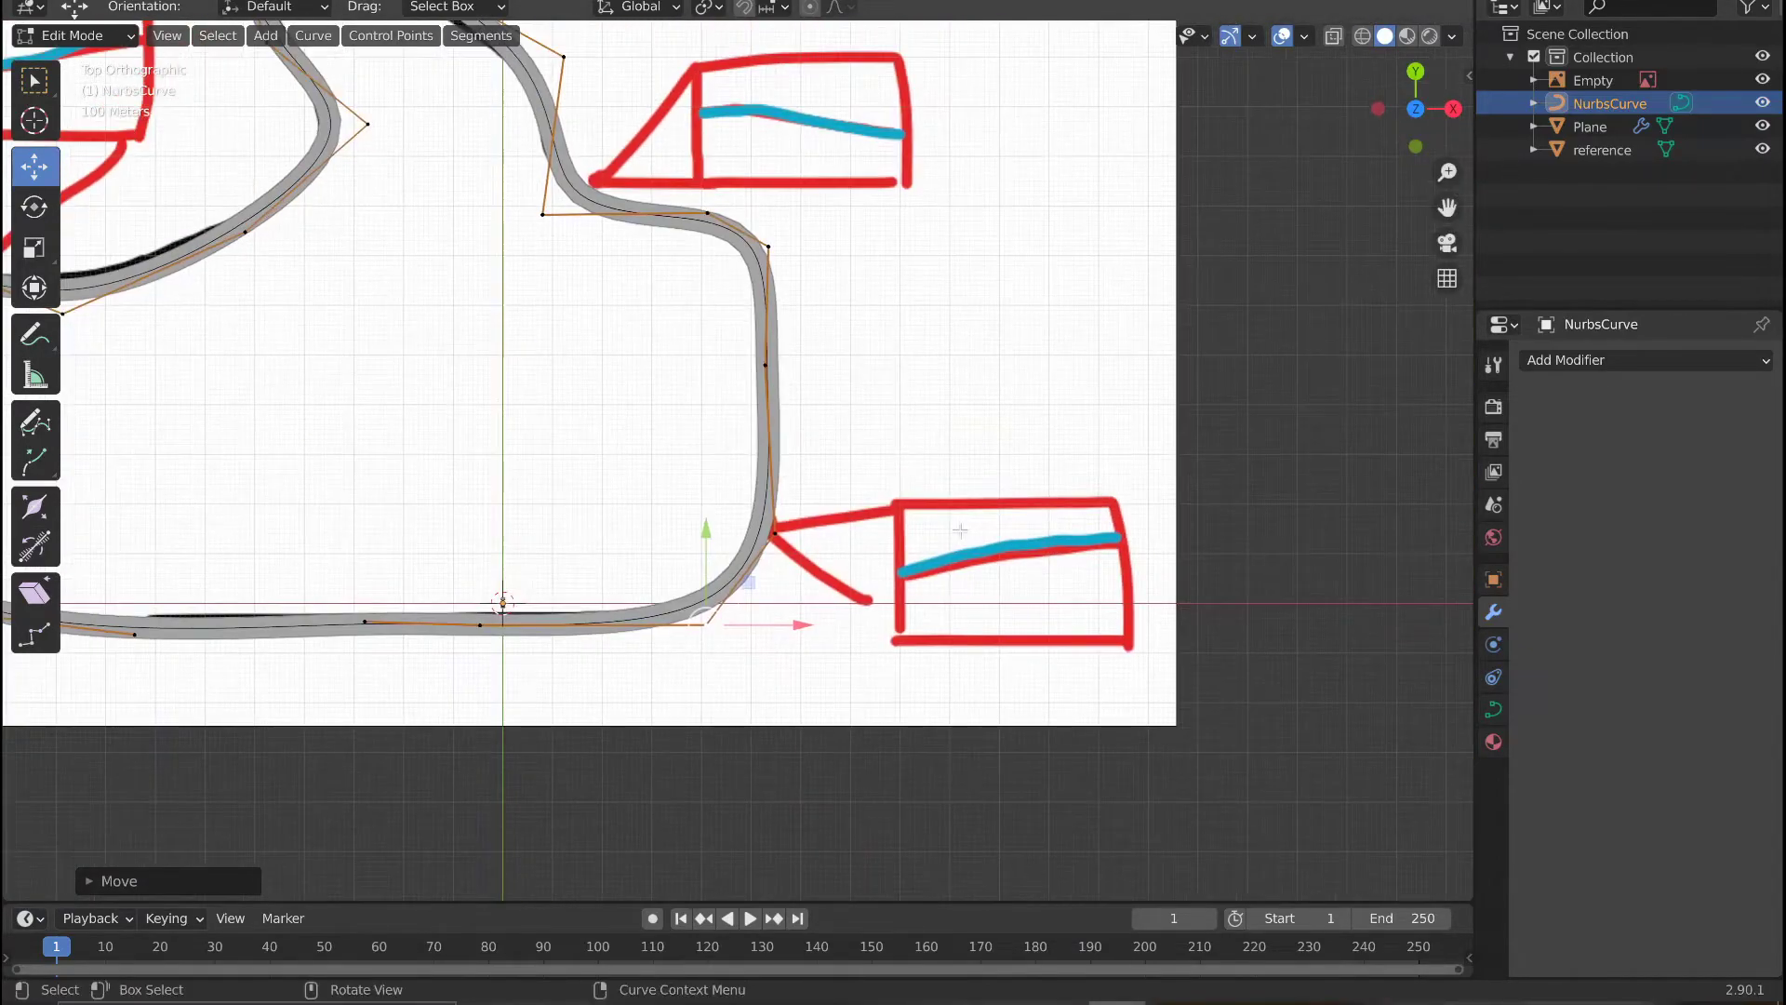
middle_drag(865, 573, 1146, 396)
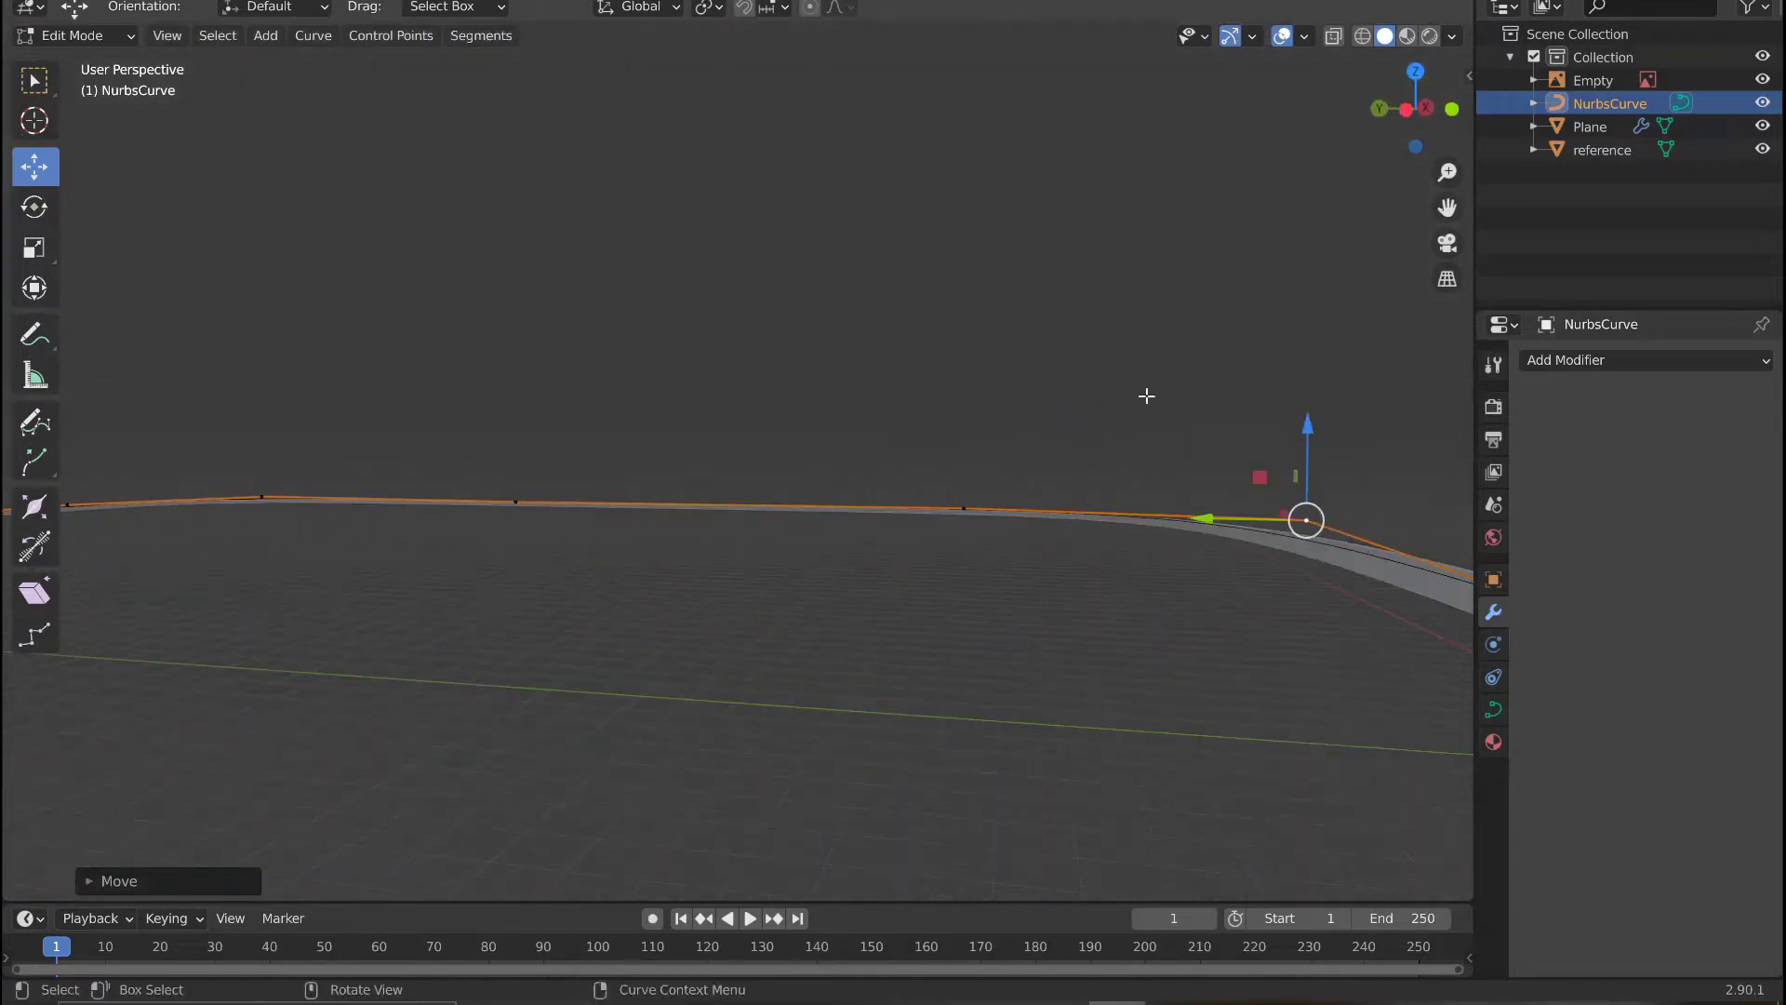
middle_drag(1233, 462, 1040, 454)
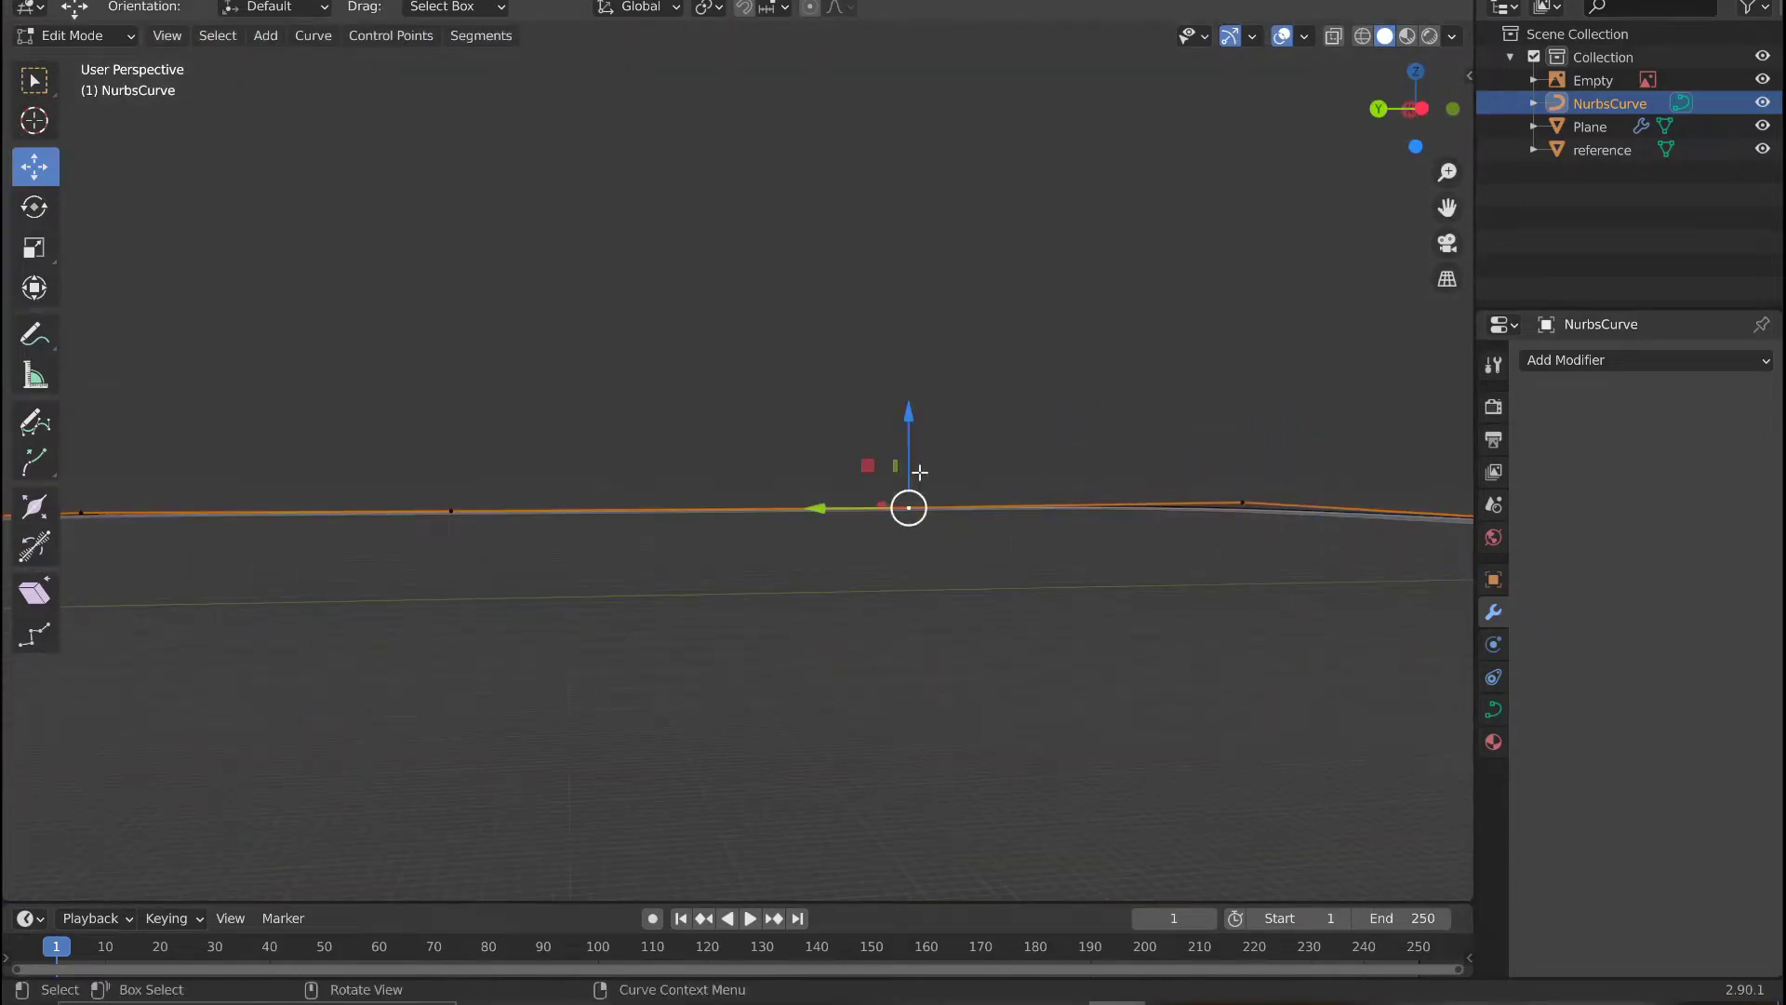
drag(919, 472, 901, 432)
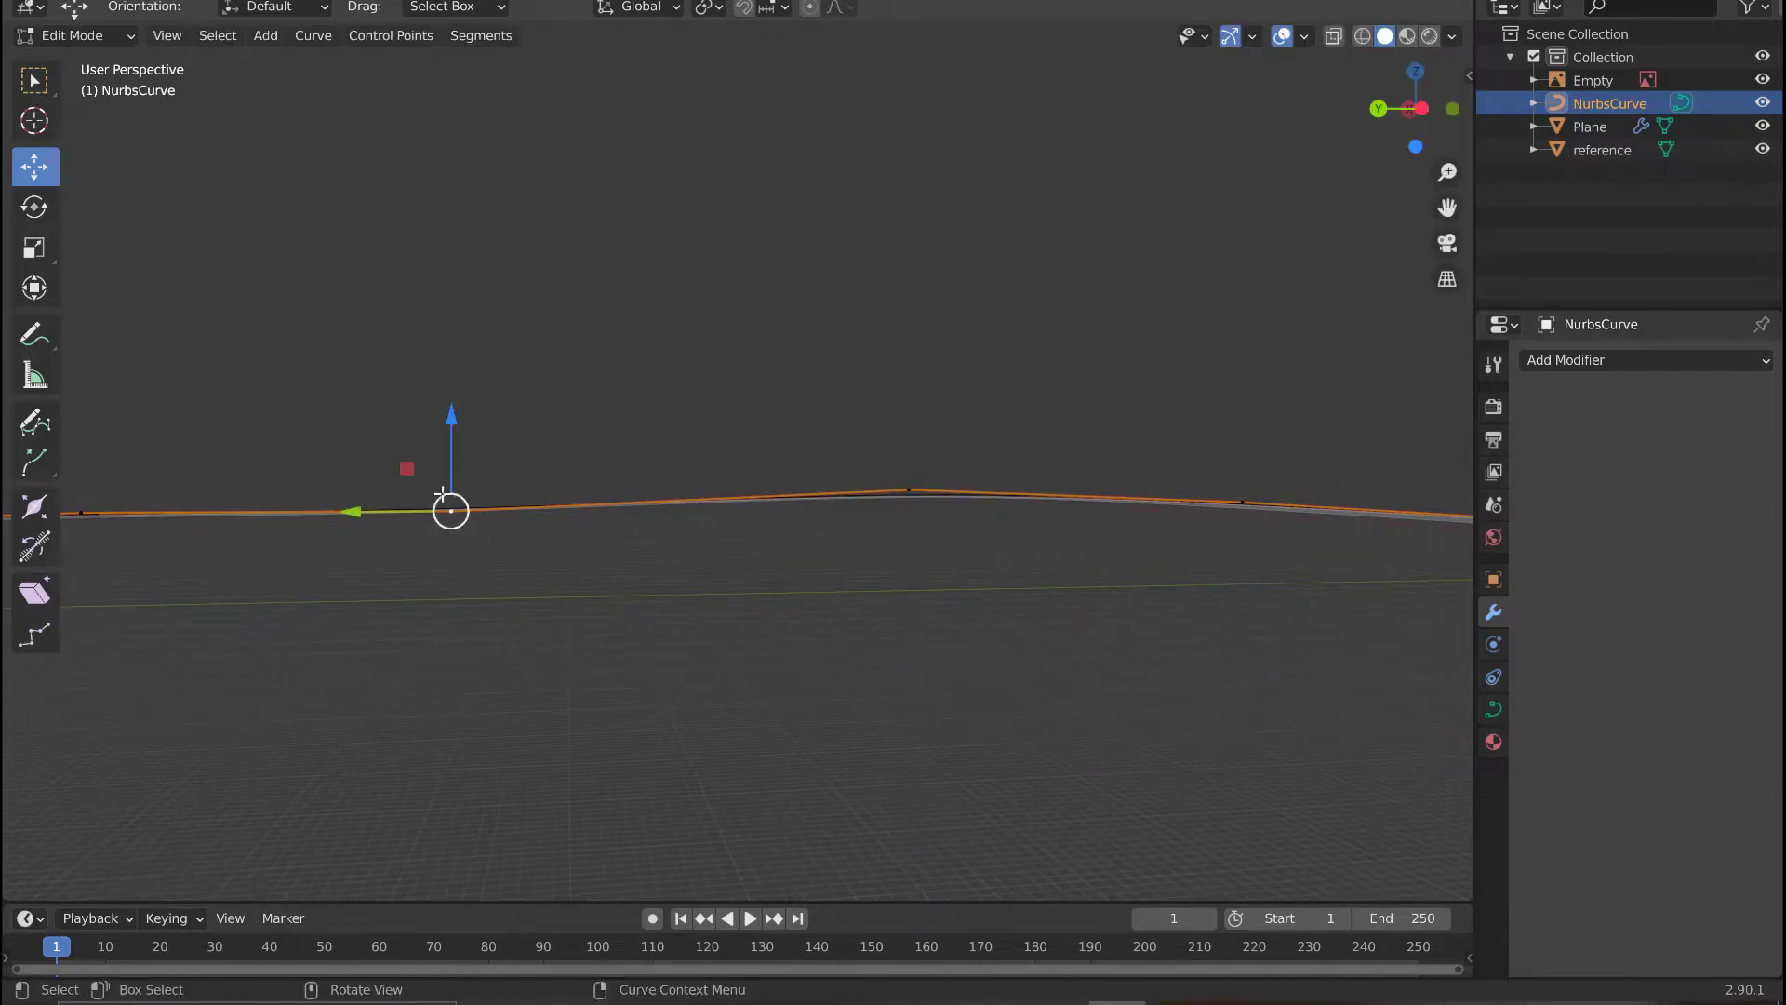
drag(458, 454, 460, 436)
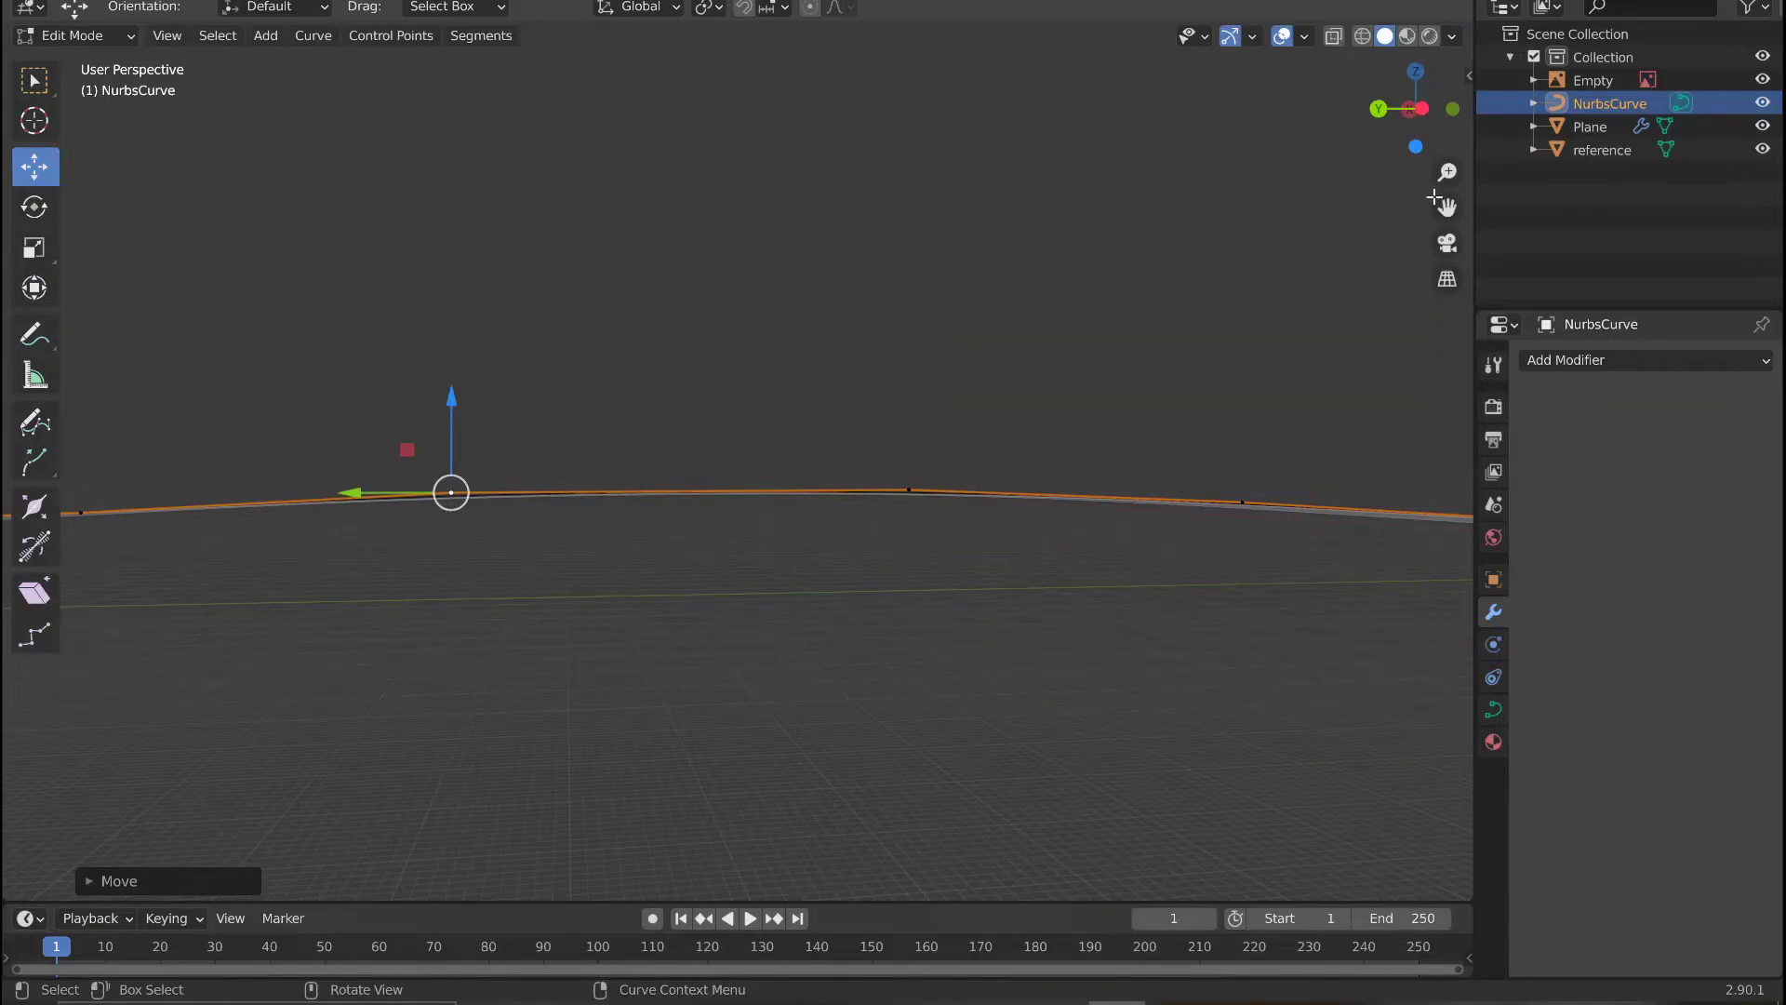
Raise the next three control points through the upper-right bend and into the S-bend, following the elevation sketch beside it.
drag(1437, 198, 906, 491)
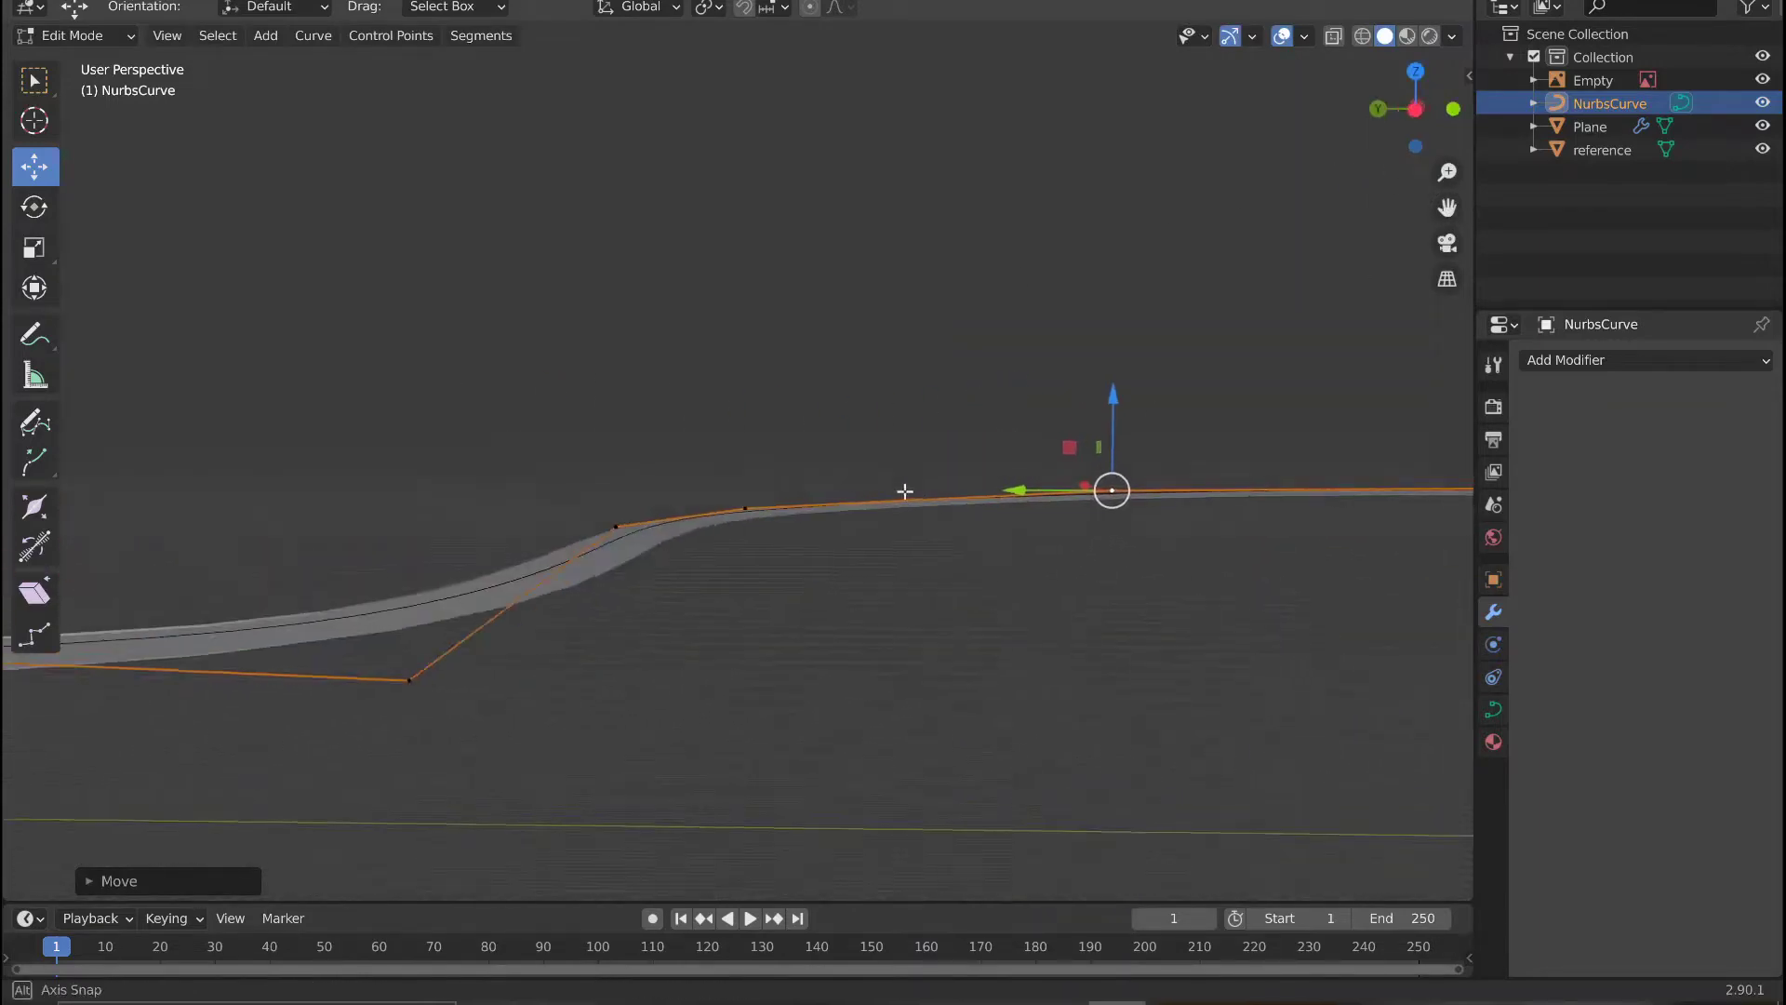
middle_drag(905, 492, 818, 485)
click(1413, 71)
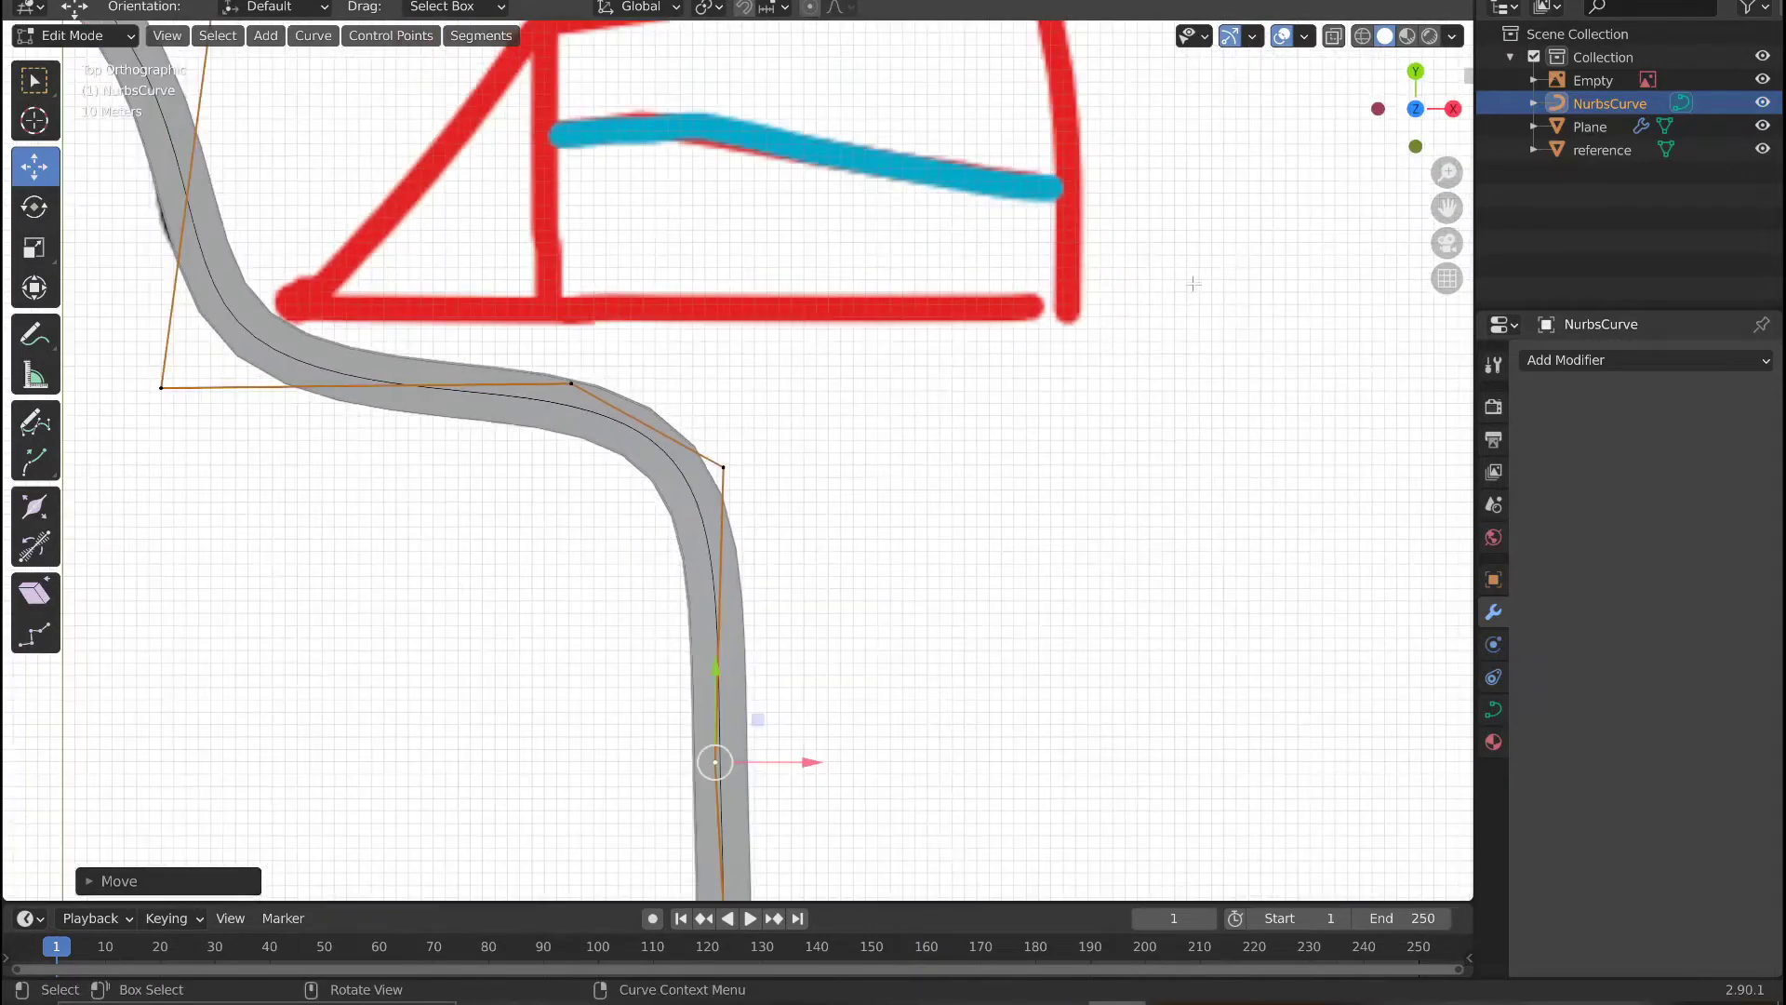
drag(1448, 208, 1703, 498)
middle_drag(988, 404, 1003, 121)
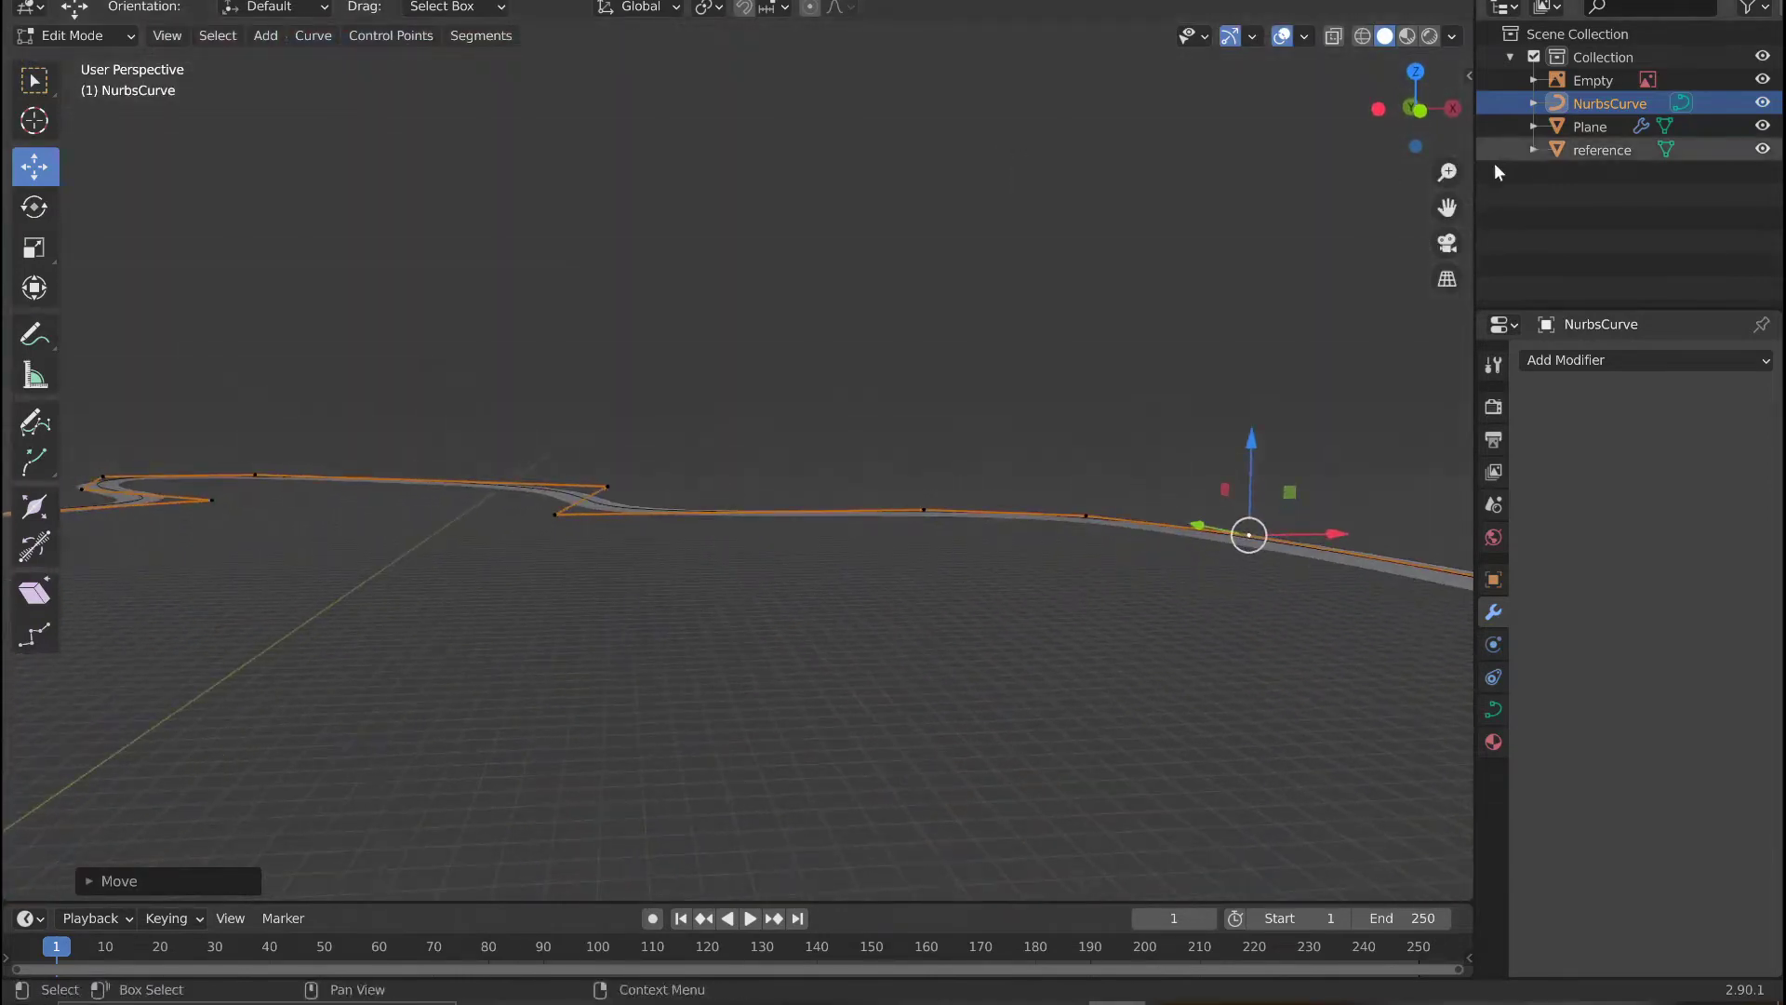
drag(1448, 207, 1098, 191)
middle_drag(1009, 336, 1007, 479)
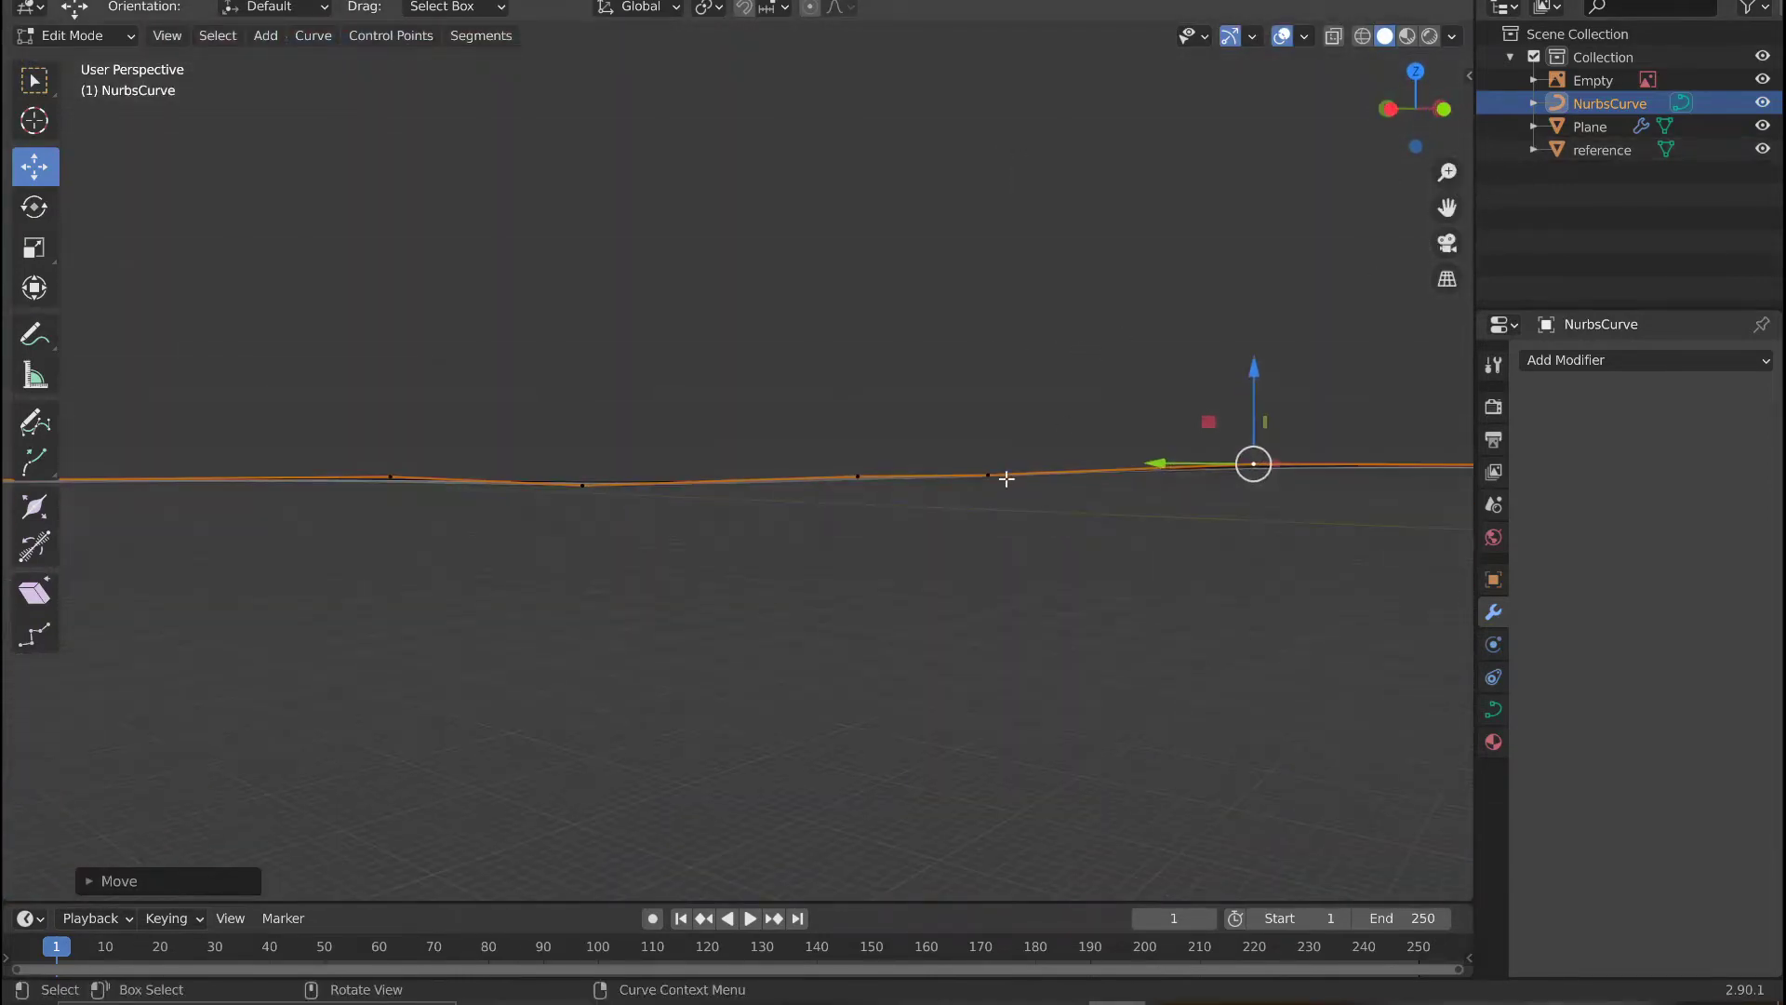
drag(993, 407, 990, 392)
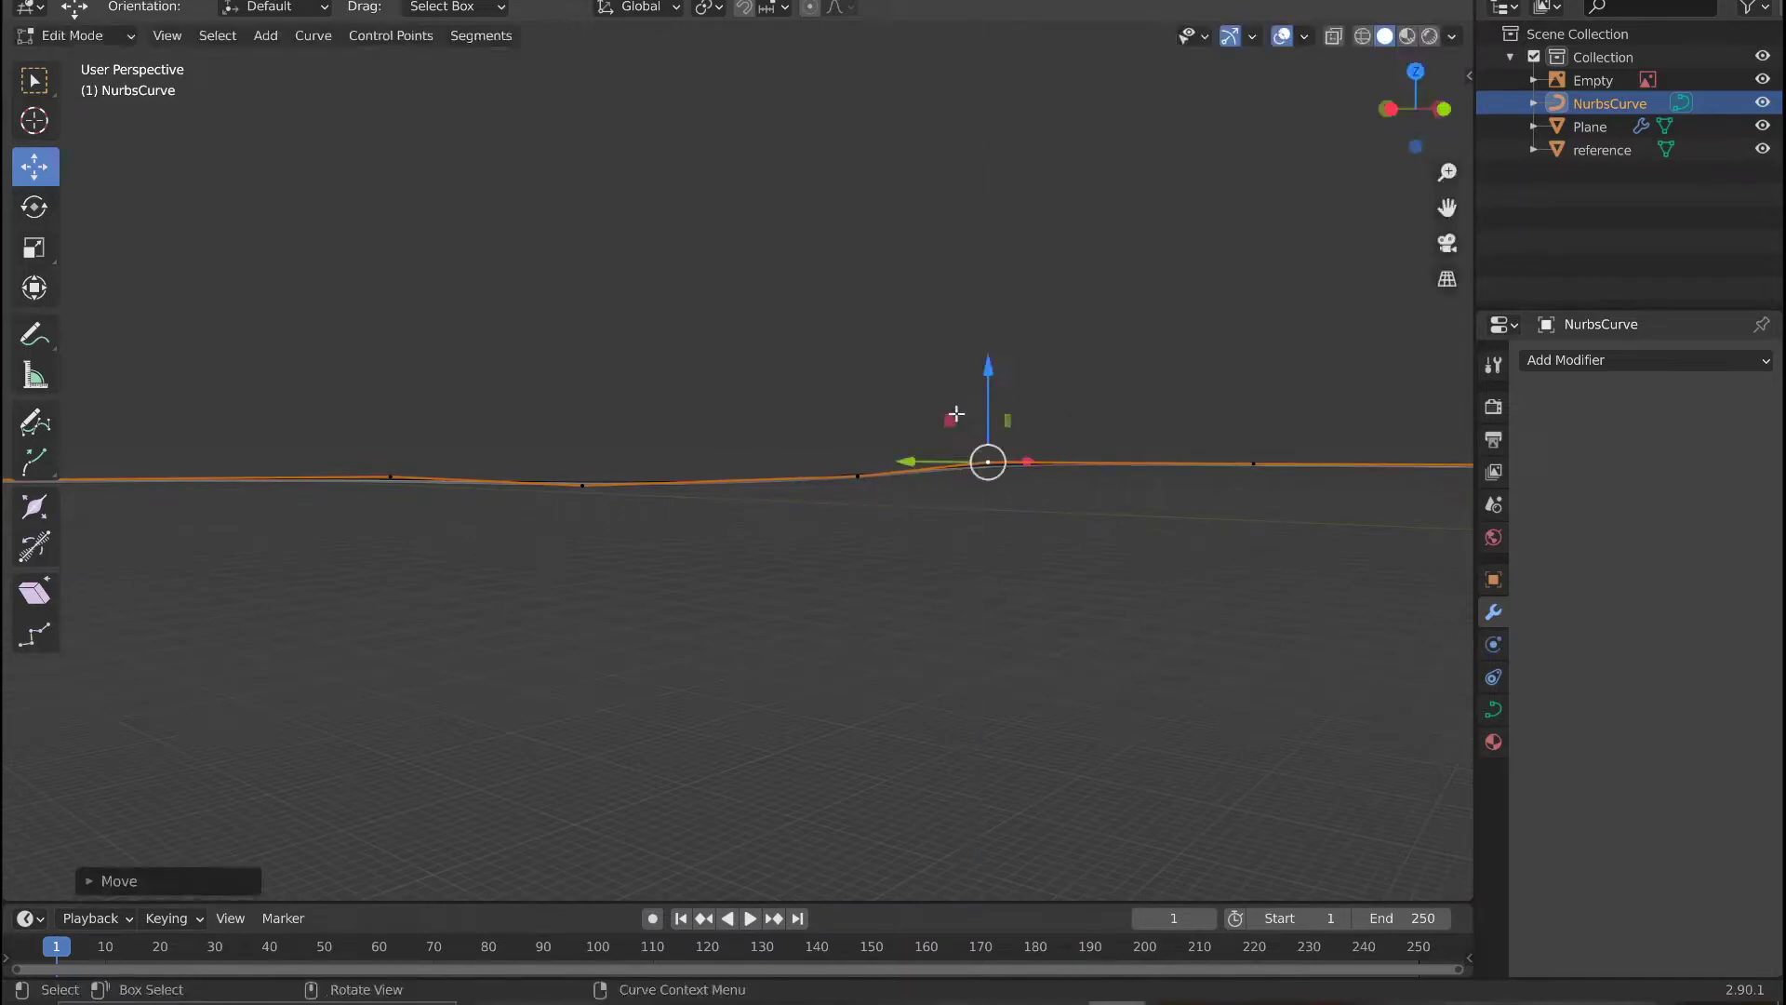
drag(870, 430, 857, 389)
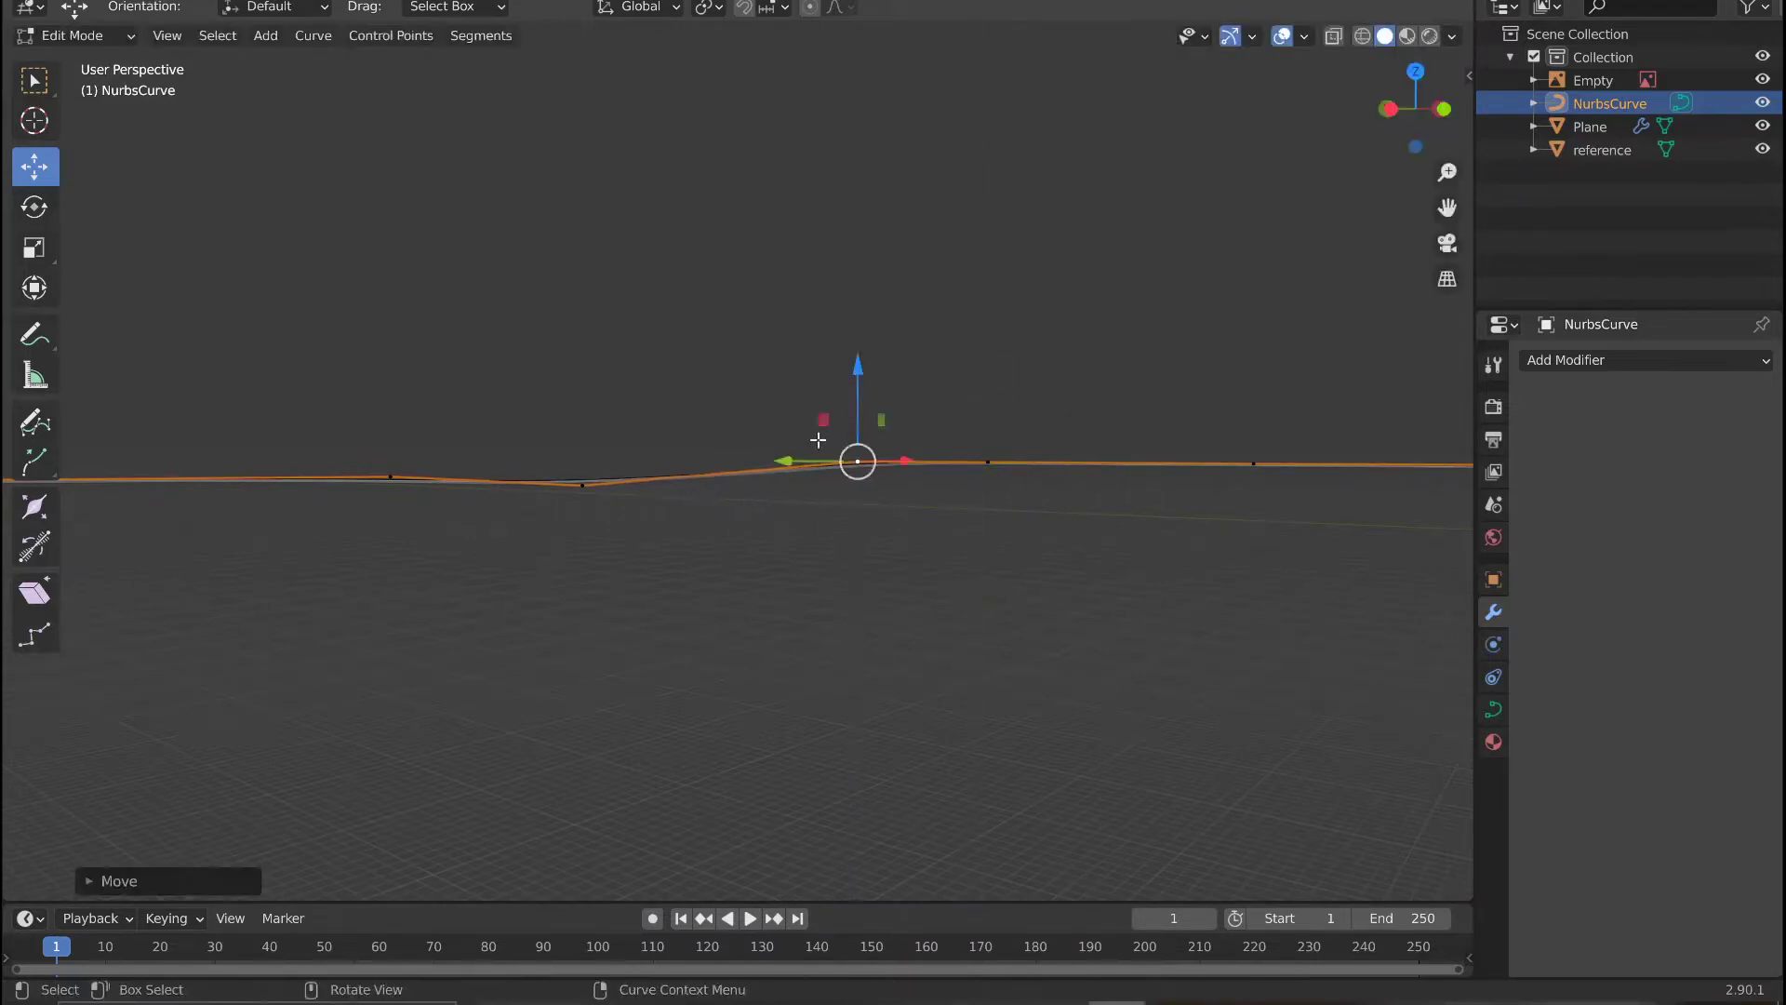
drag(582, 406, 586, 377)
Raise two neighbouring control points at the track's upper hairpin, following the elevation sketch above it.
middle_drag(566, 404, 655, 405)
middle_drag(602, 494, 679, 480)
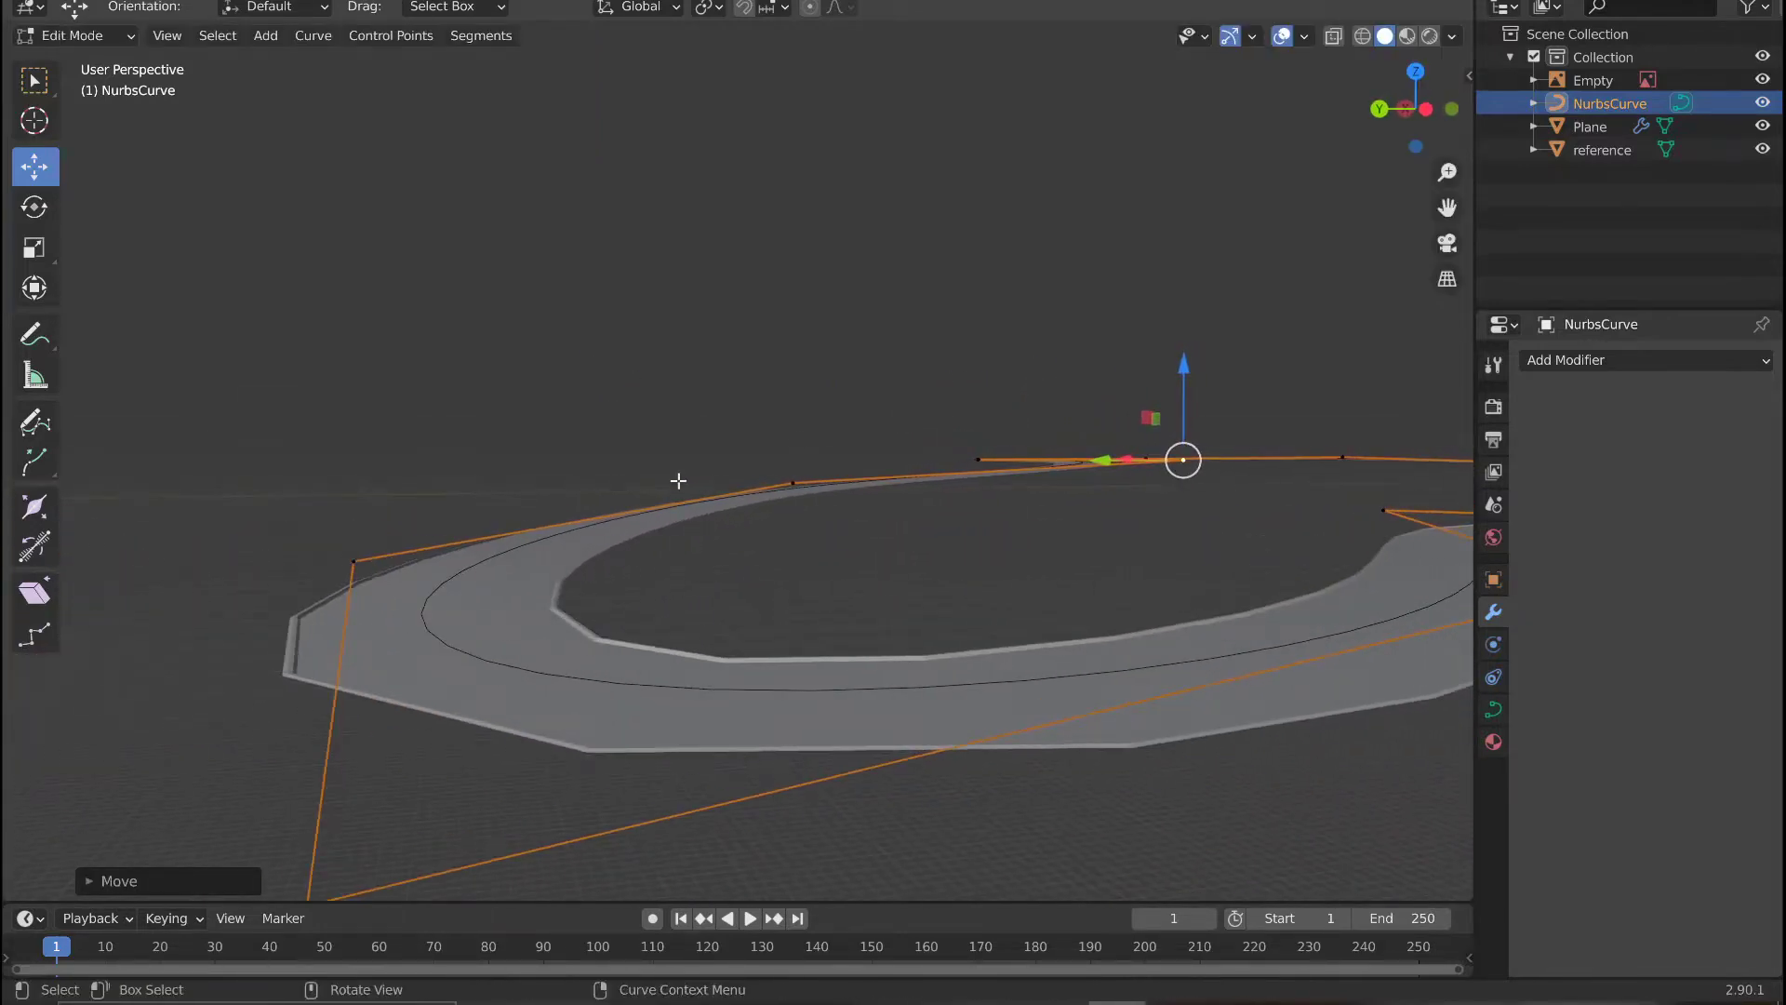
click(1417, 74)
drag(1447, 207, 1785, 571)
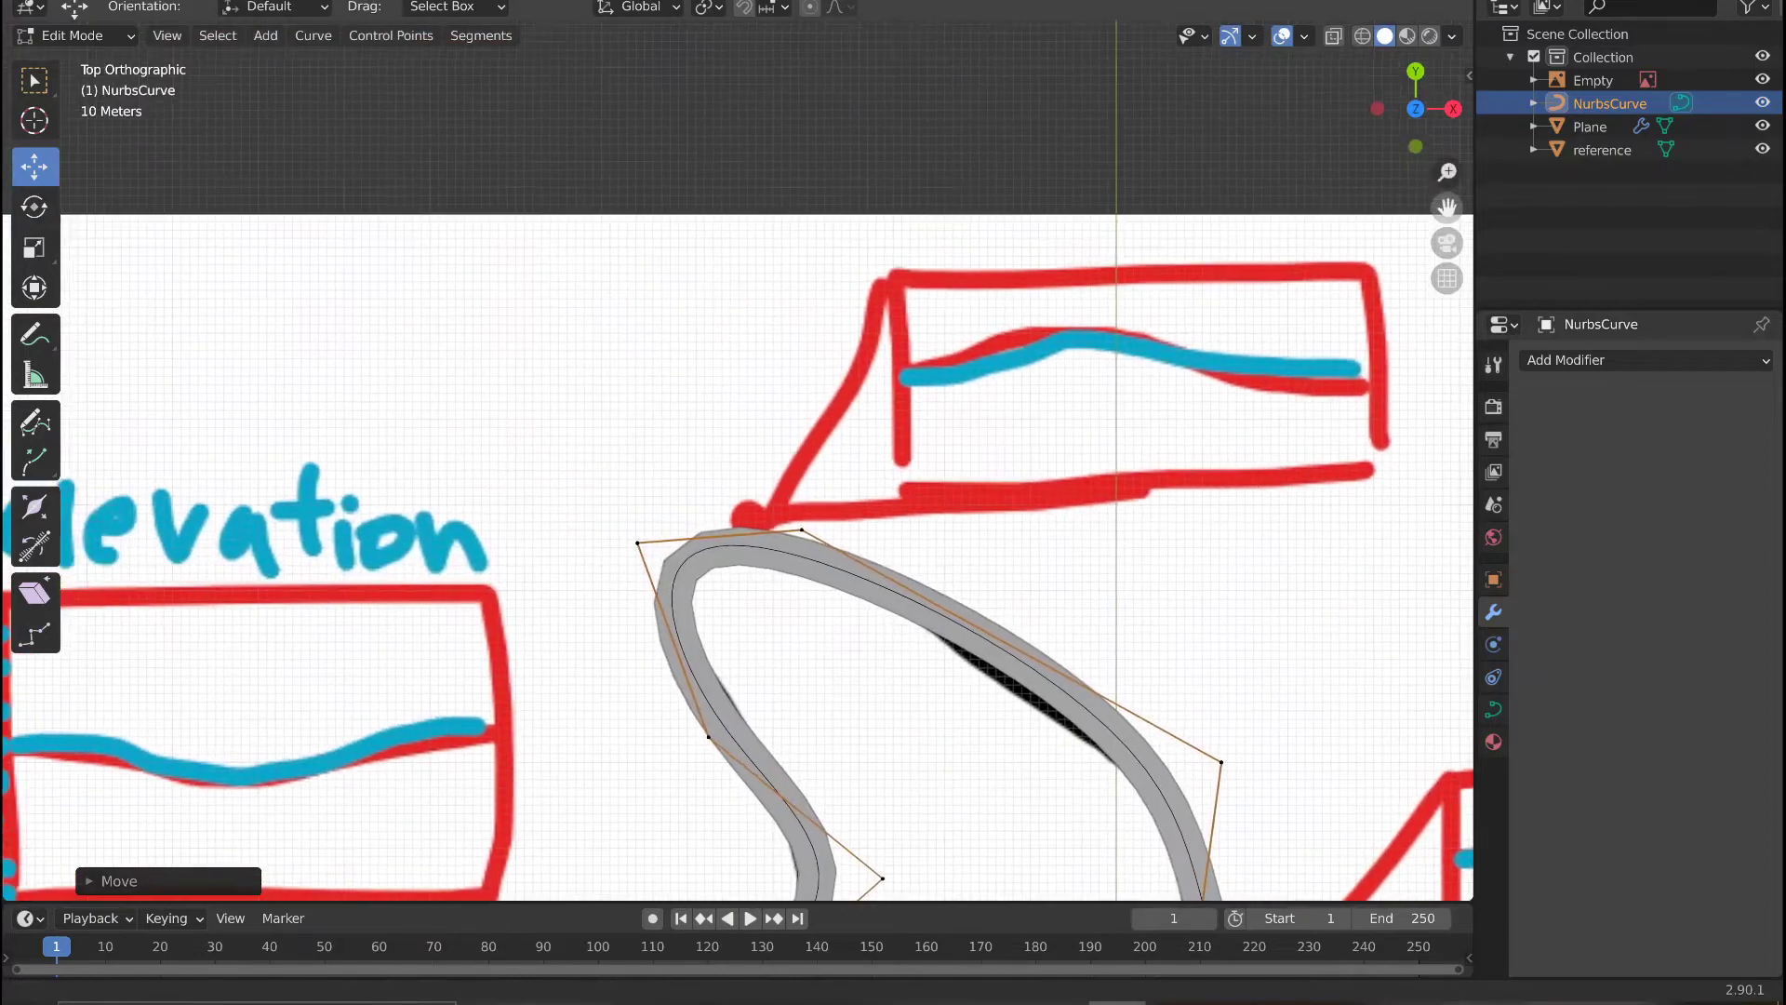
scroll(930, 317, up, 4)
middle_drag(900, 318, 720, 214)
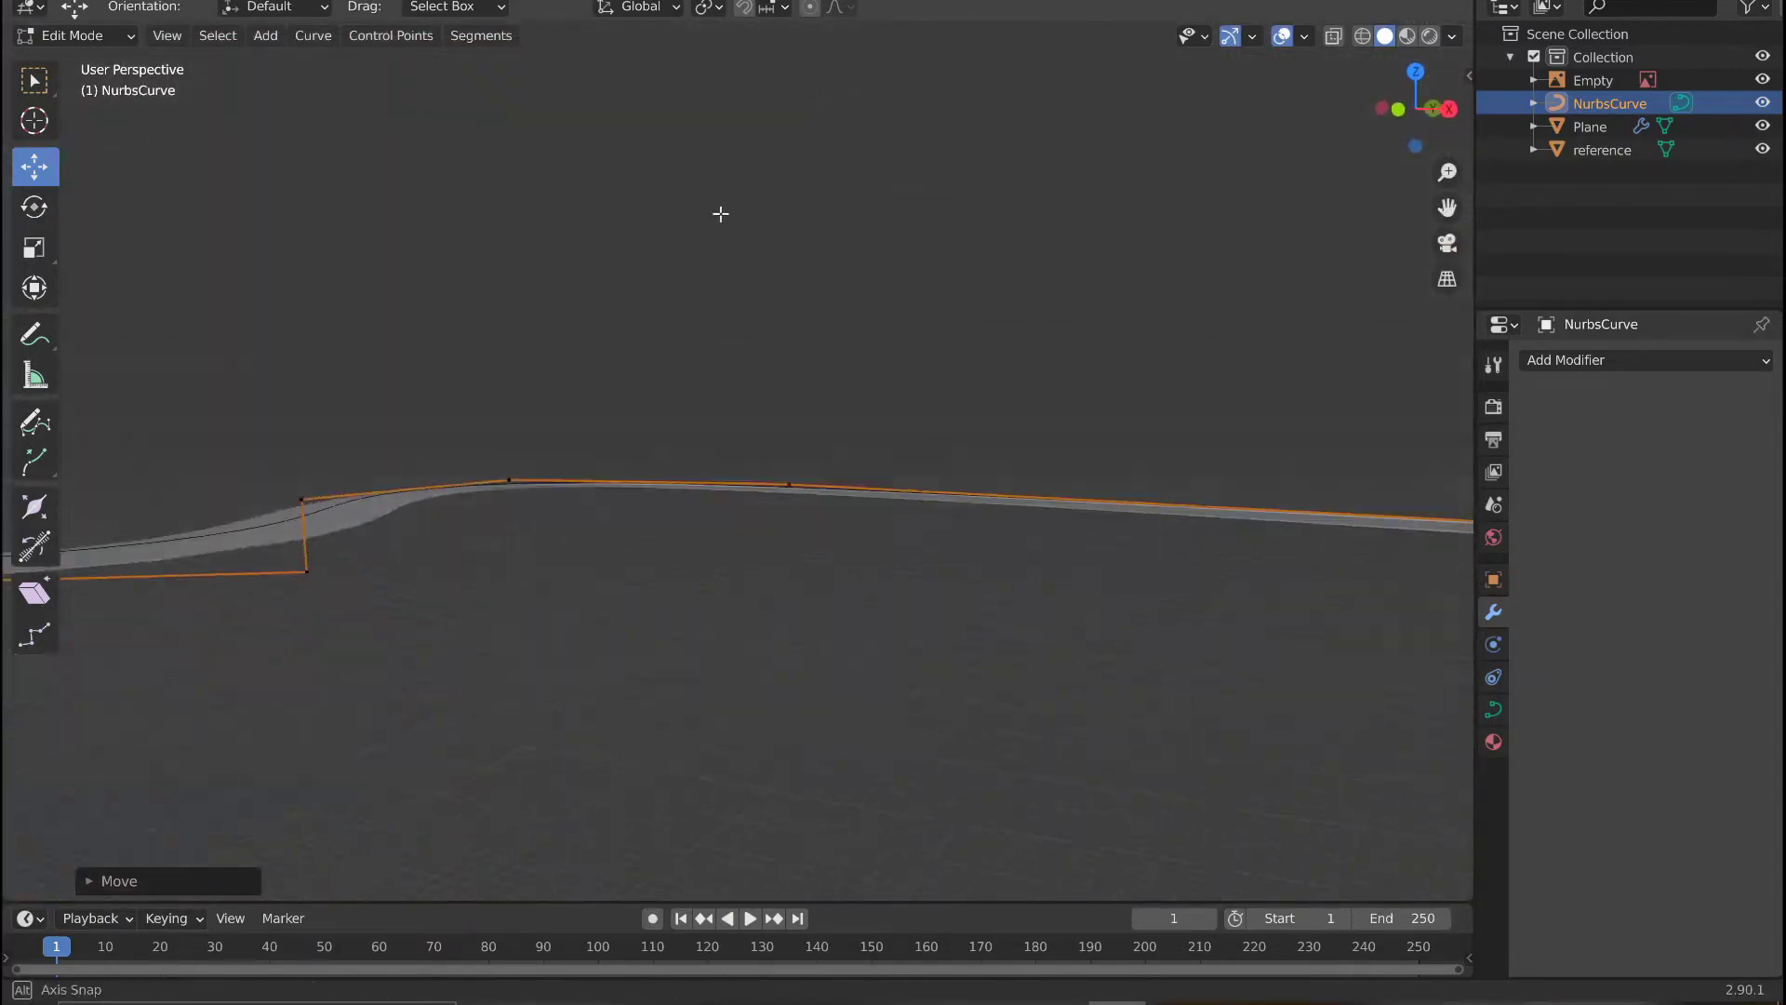
drag(501, 411, 501, 395)
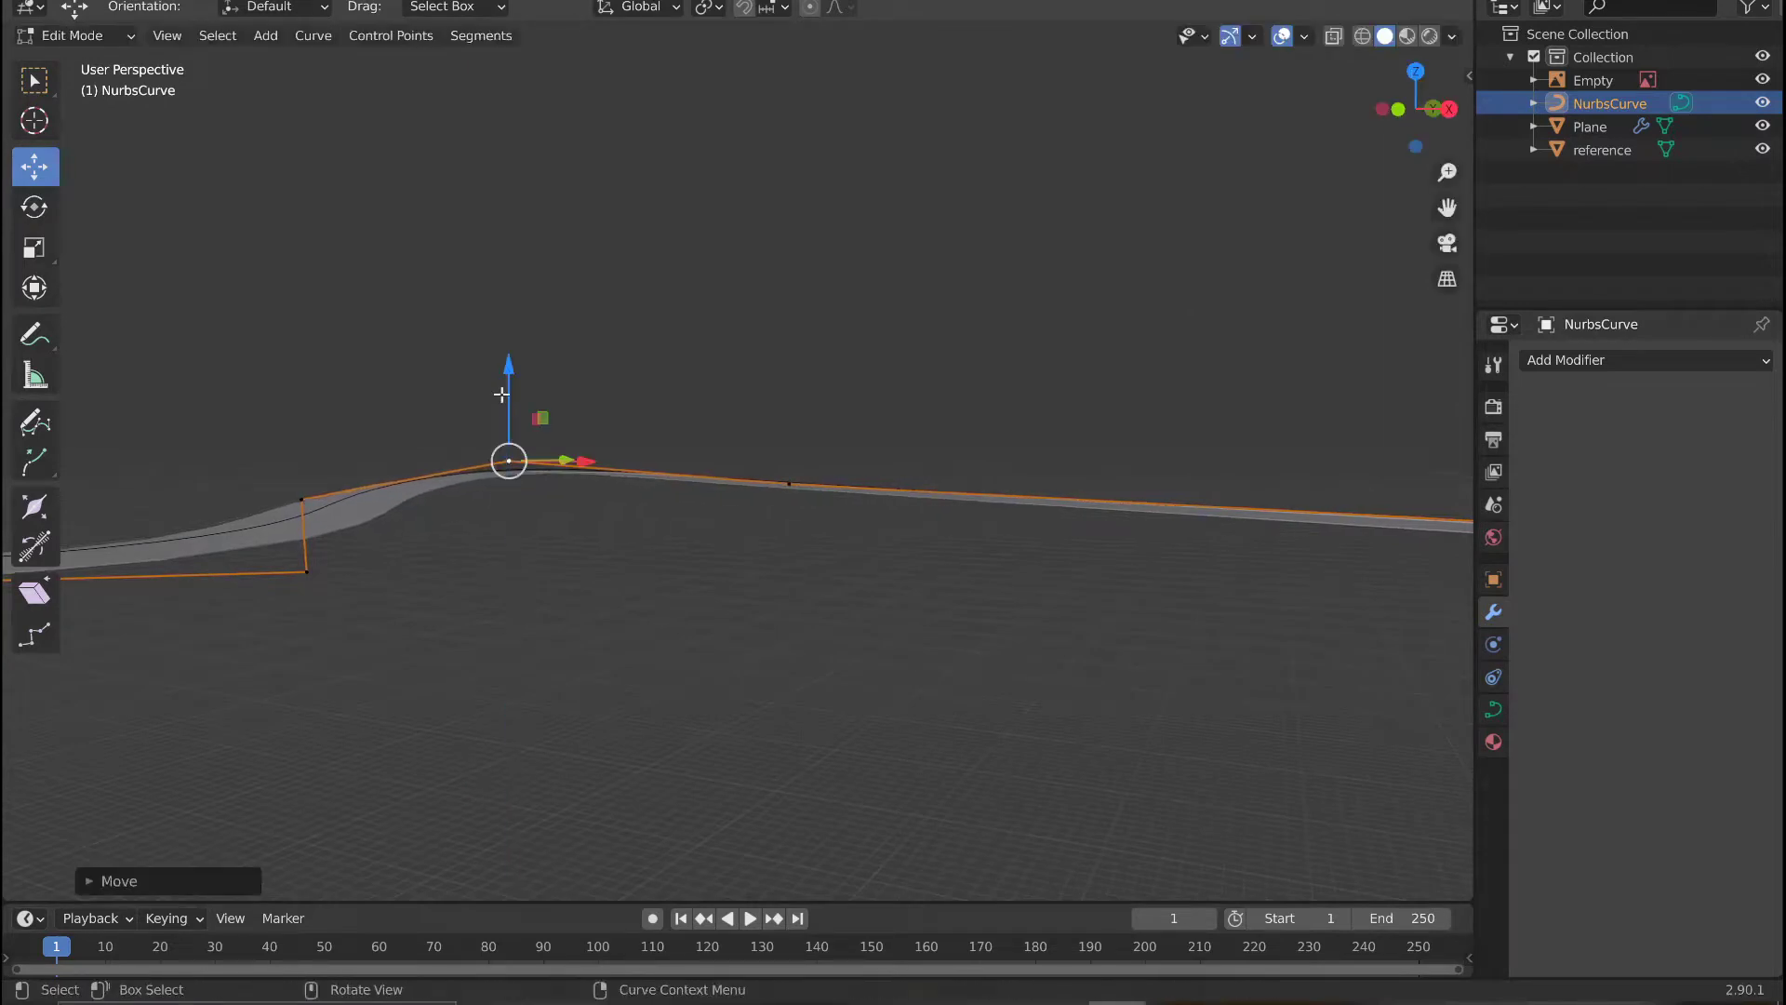
drag(301, 442, 338, 415)
Fine-tune the heights of the upper hairpin's control points and raise the point at the bend leading into it.
drag(1453, 213, 1763, 212)
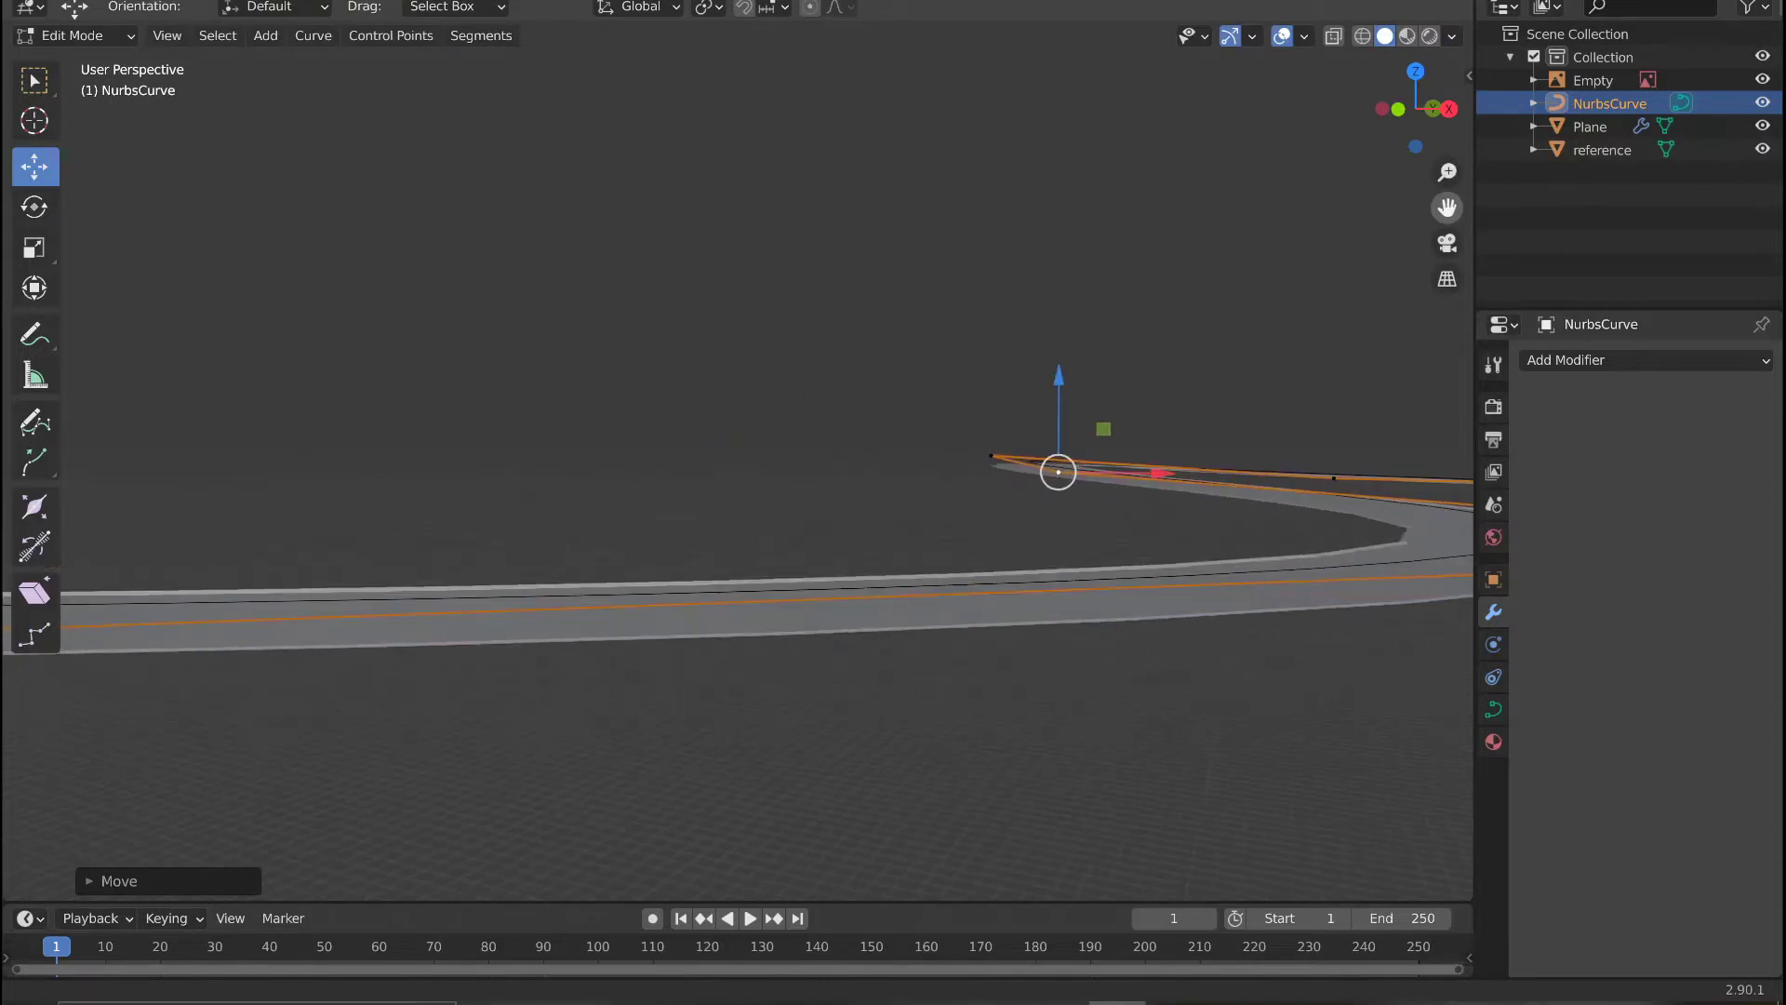
middle_drag(1058, 415, 896, 442)
drag(903, 398, 901, 387)
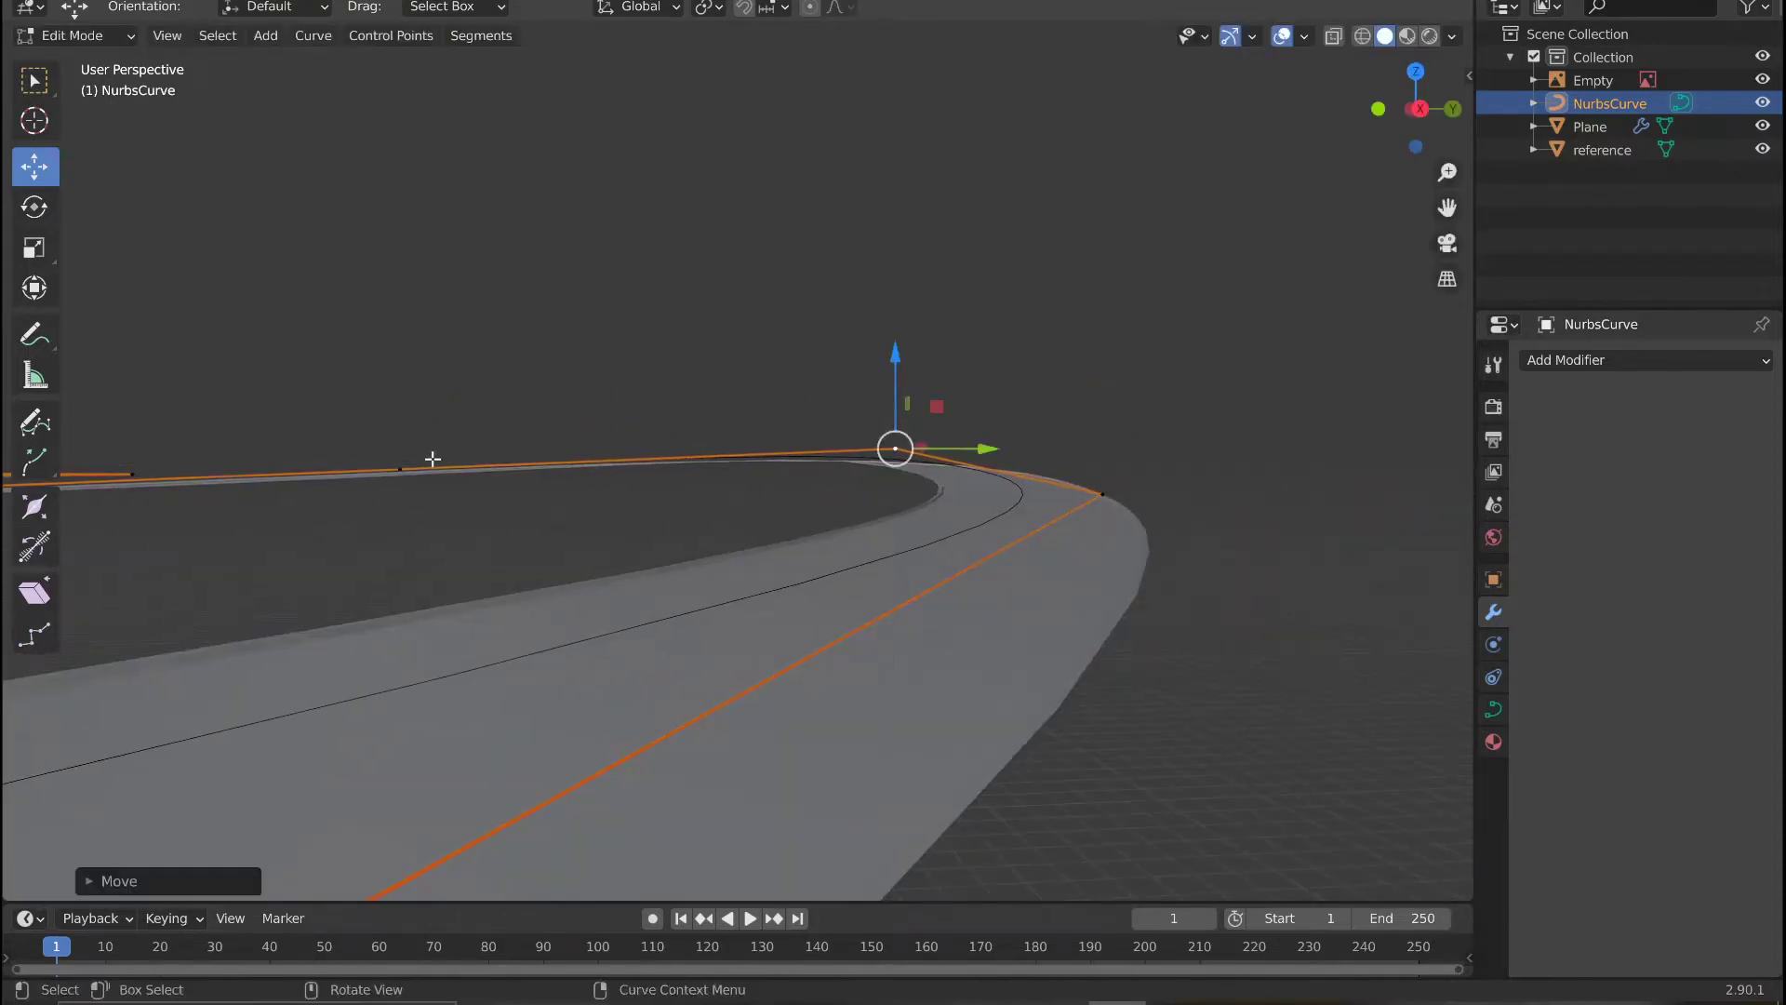
drag(398, 395, 402, 354)
middle_drag(401, 354, 501, 375)
drag(802, 367, 796, 379)
drag(884, 511, 890, 443)
middle_drag(890, 442, 601, 424)
Adjust the heights of the two control points at the left-hand bend beneath the reference's elevation sketch, raising the dip.
scroll(811, 449, down, 3)
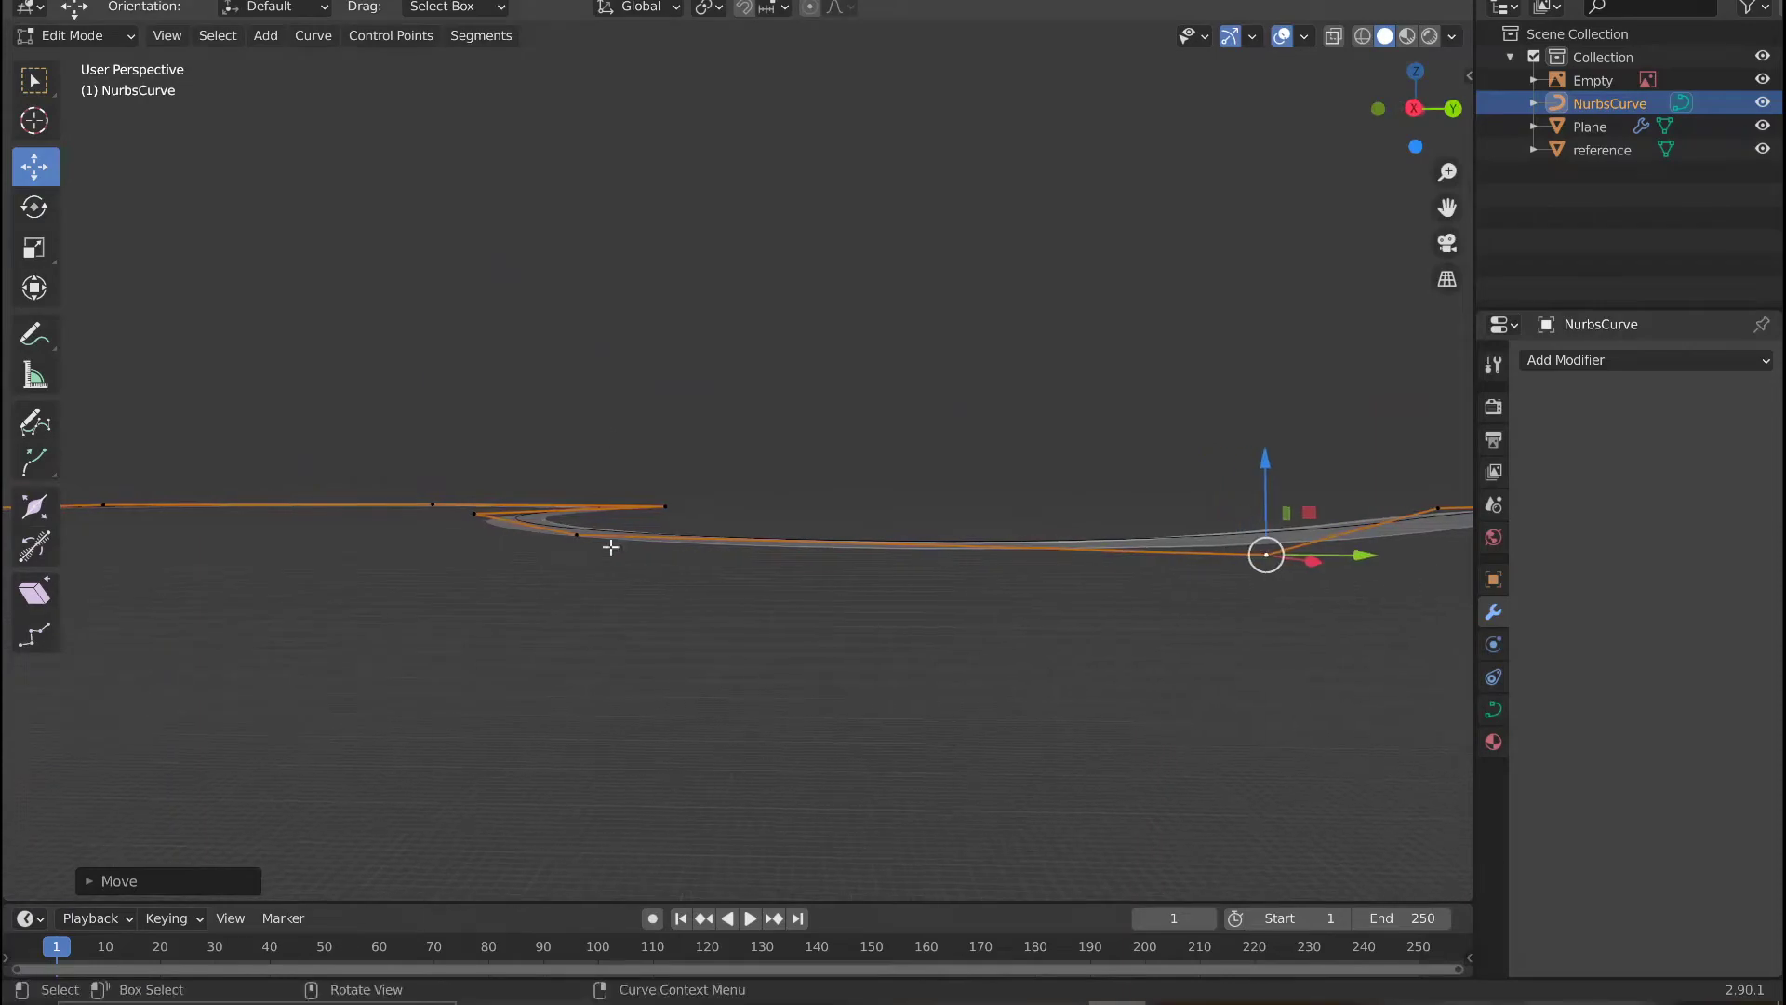
click(1414, 73)
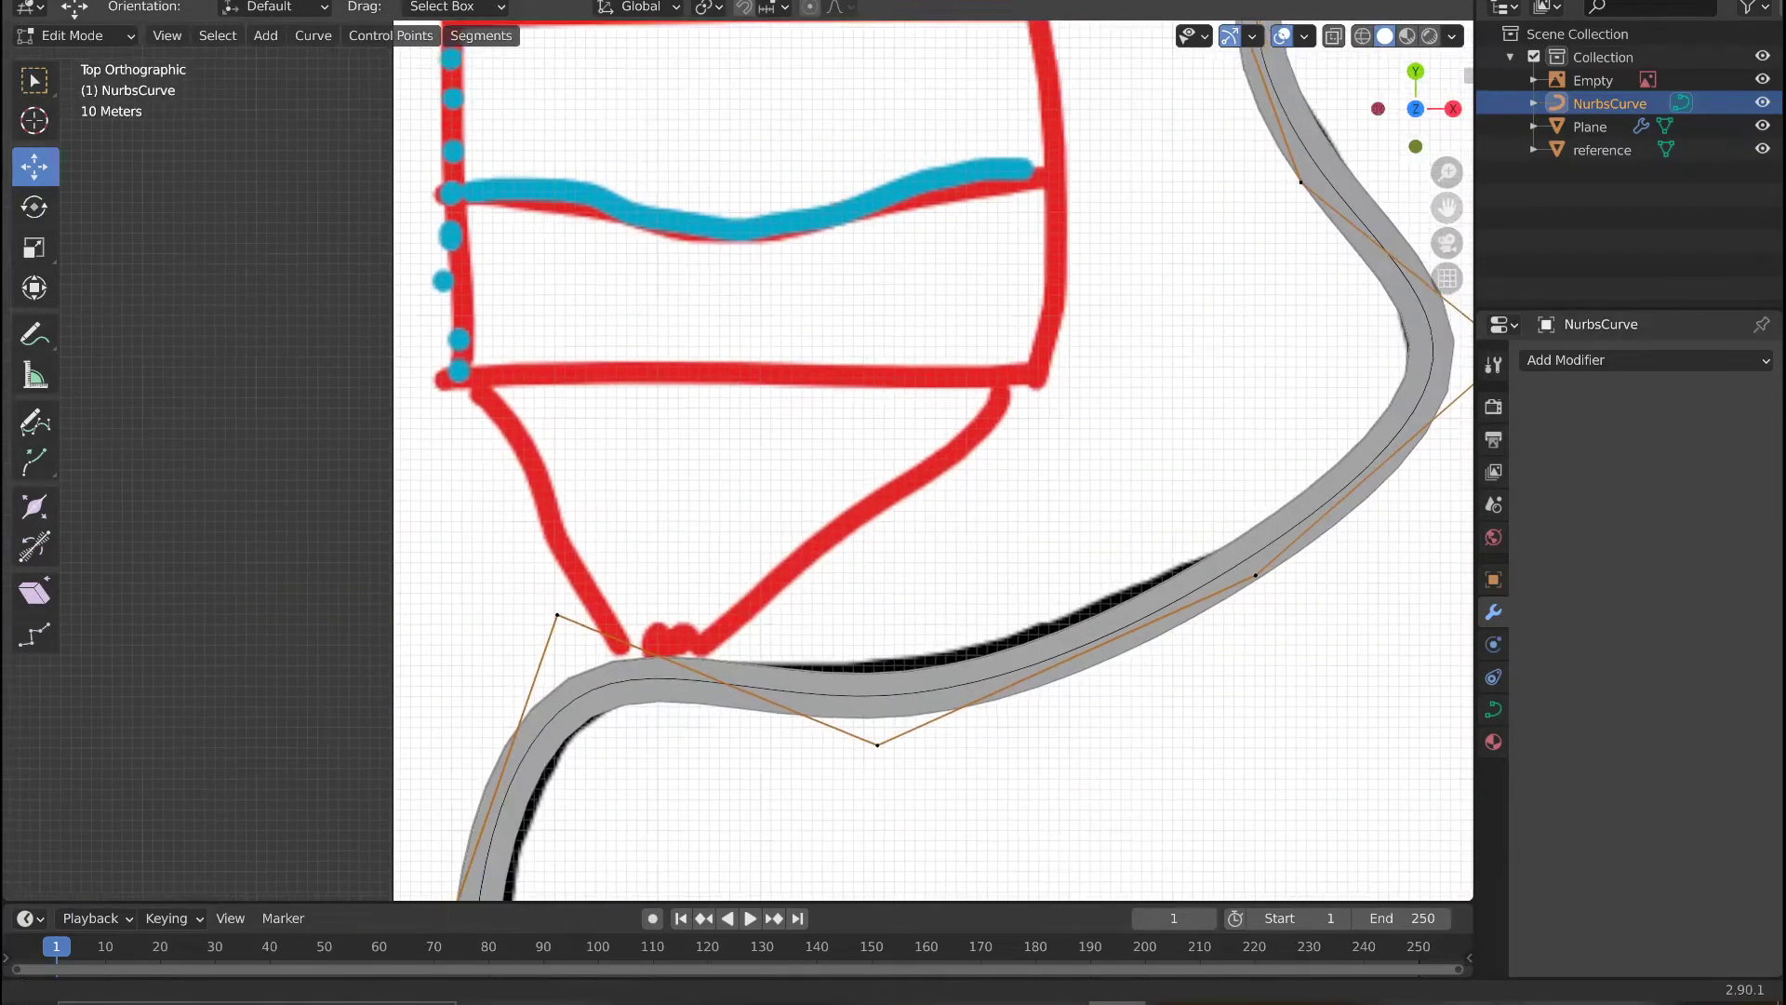
scroll(780, 317, down, 5)
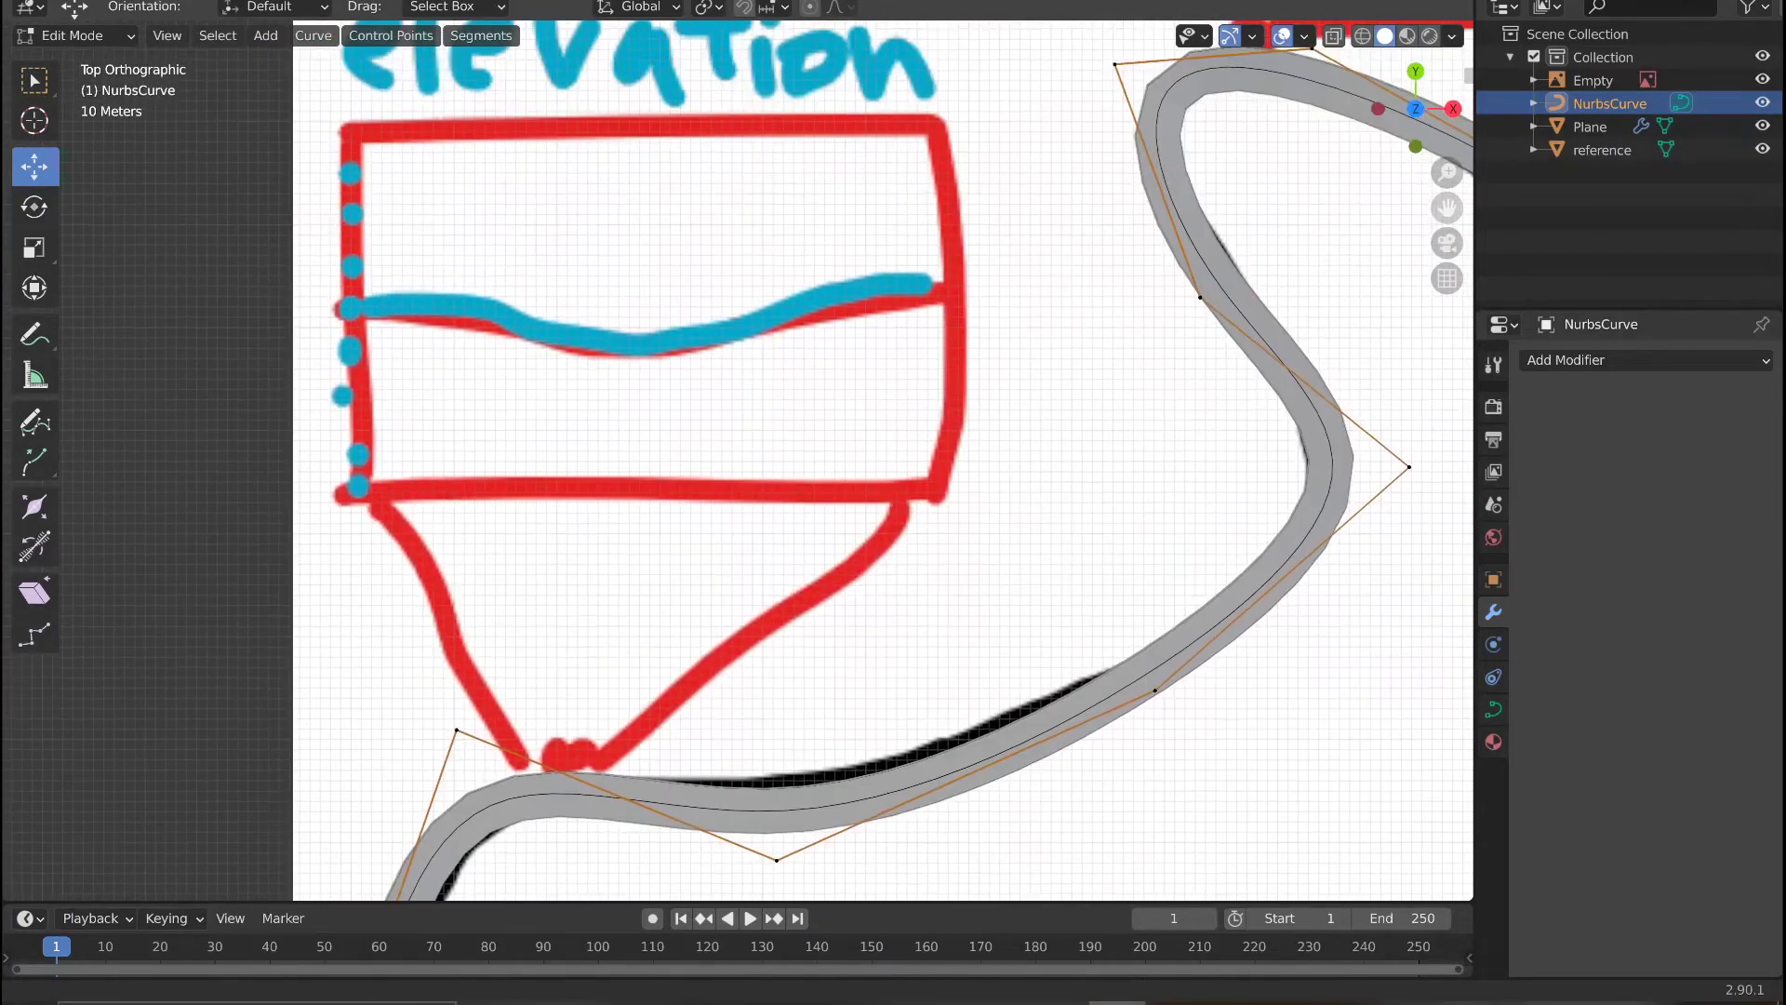
middle_drag(707, 321, 683, 561)
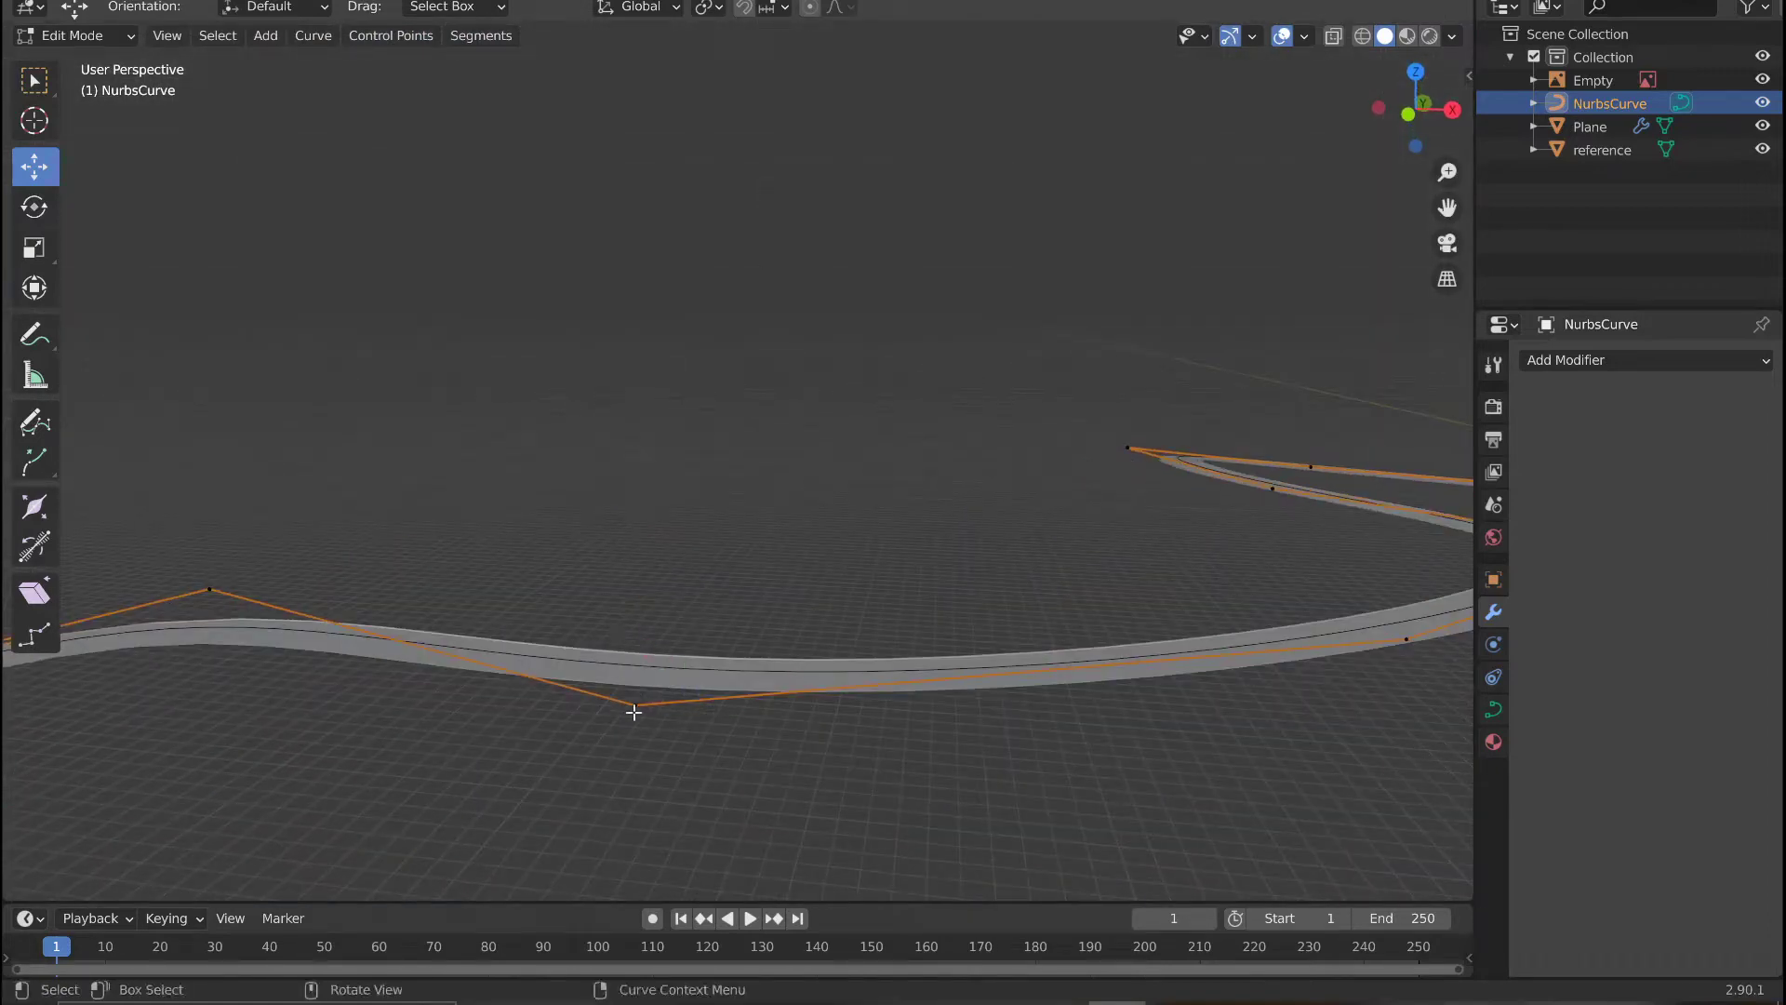
drag(634, 649, 640, 609)
scroll(555, 550, down, 3)
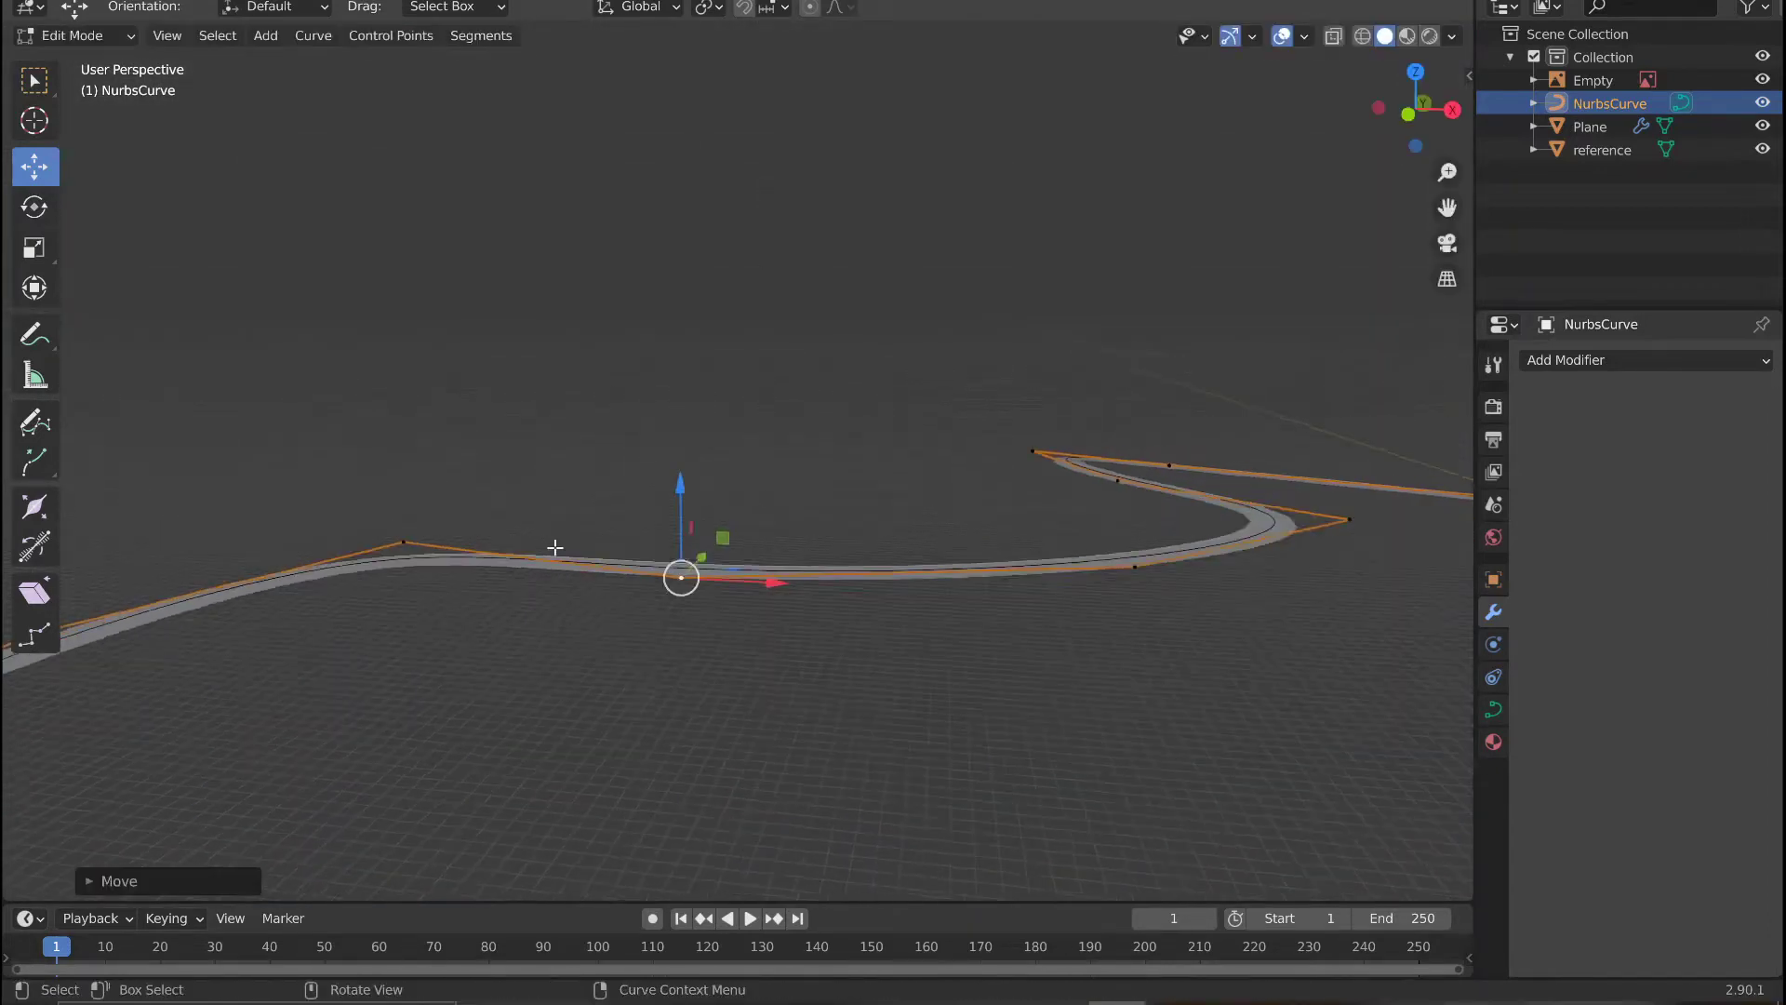
middle_drag(555, 550, 321, 634)
drag(287, 589, 559, 614)
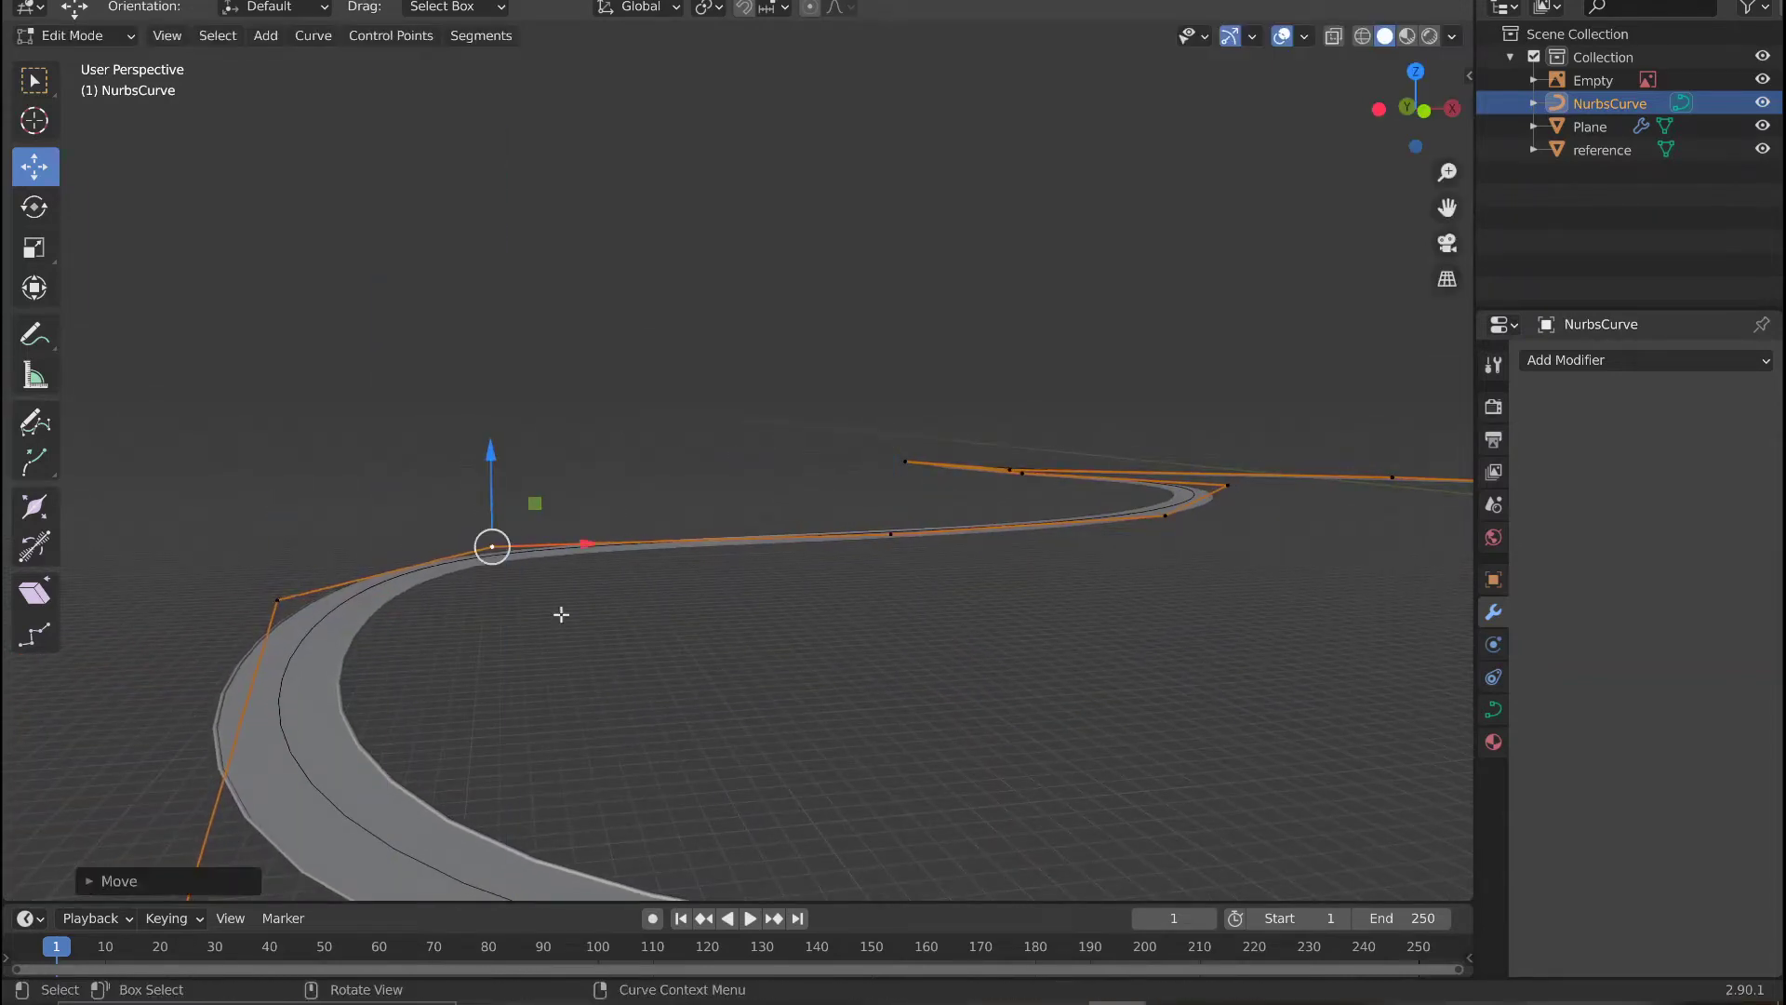
Examine the curve's remaining bends from several angles and return to Object Mode.
middle_drag(558, 614, 893, 585)
drag(1434, 211, 1079, 237)
scroll(957, 570, up, 2)
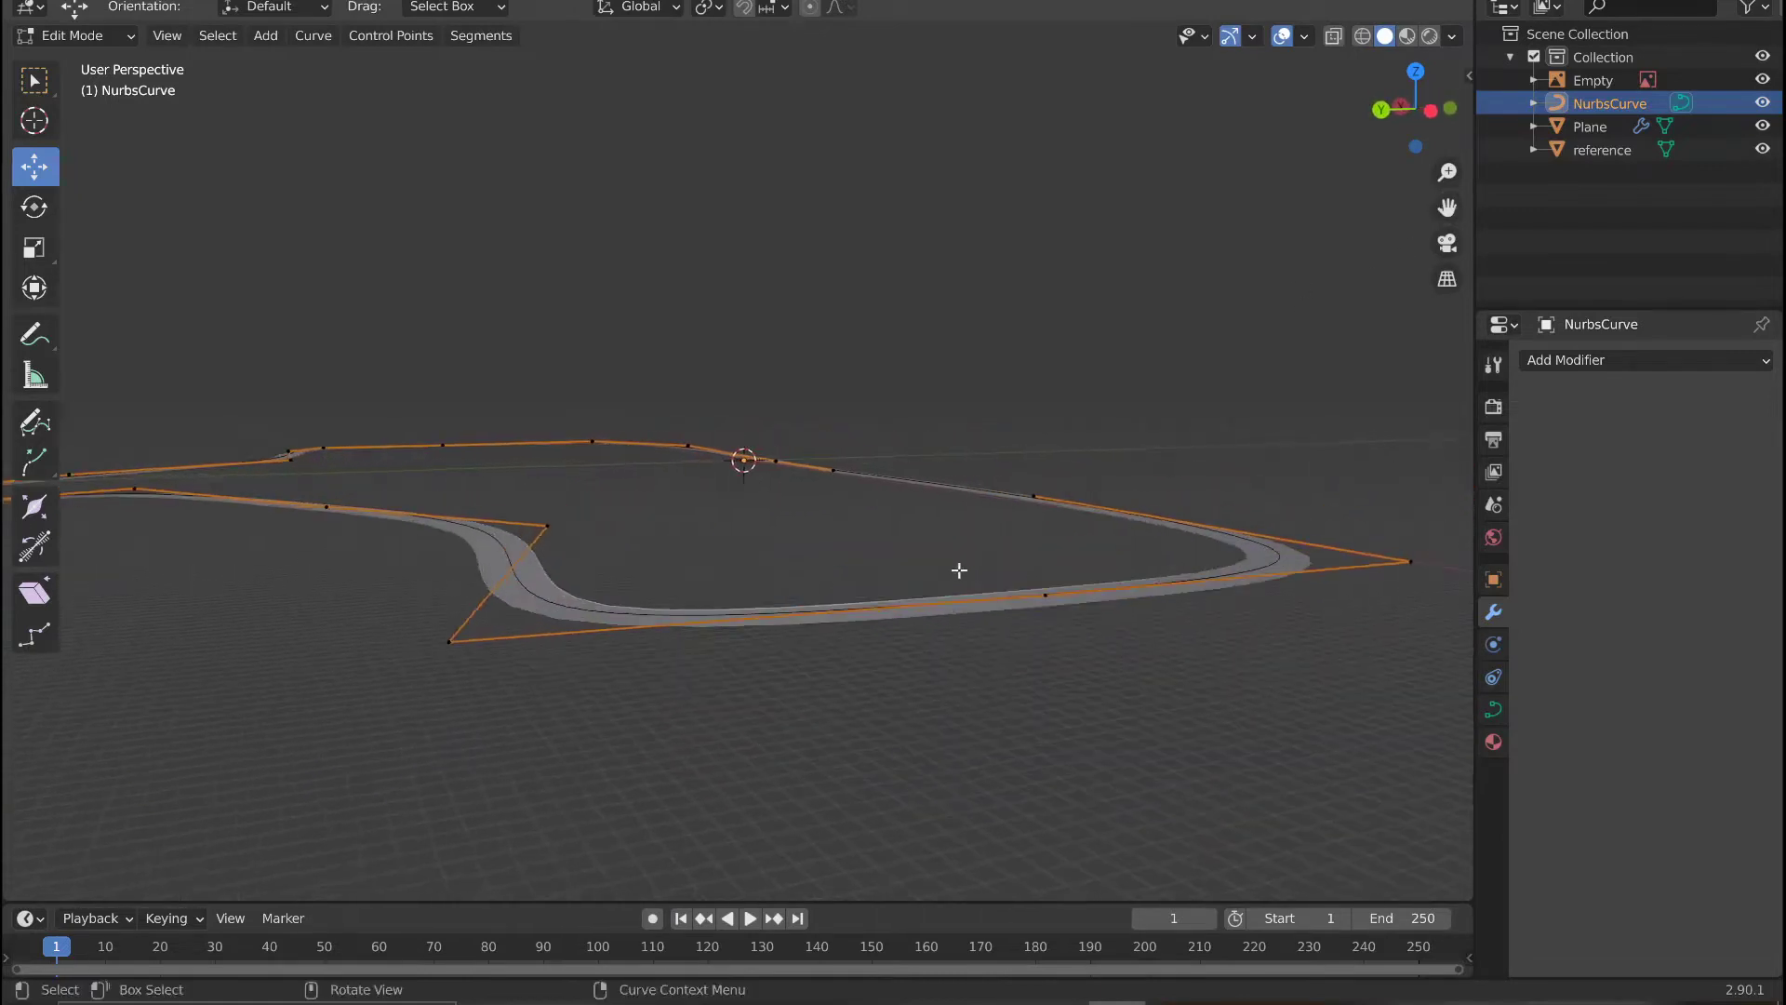
middle_drag(957, 571, 1084, 544)
middle_drag(1116, 418, 837, 642)
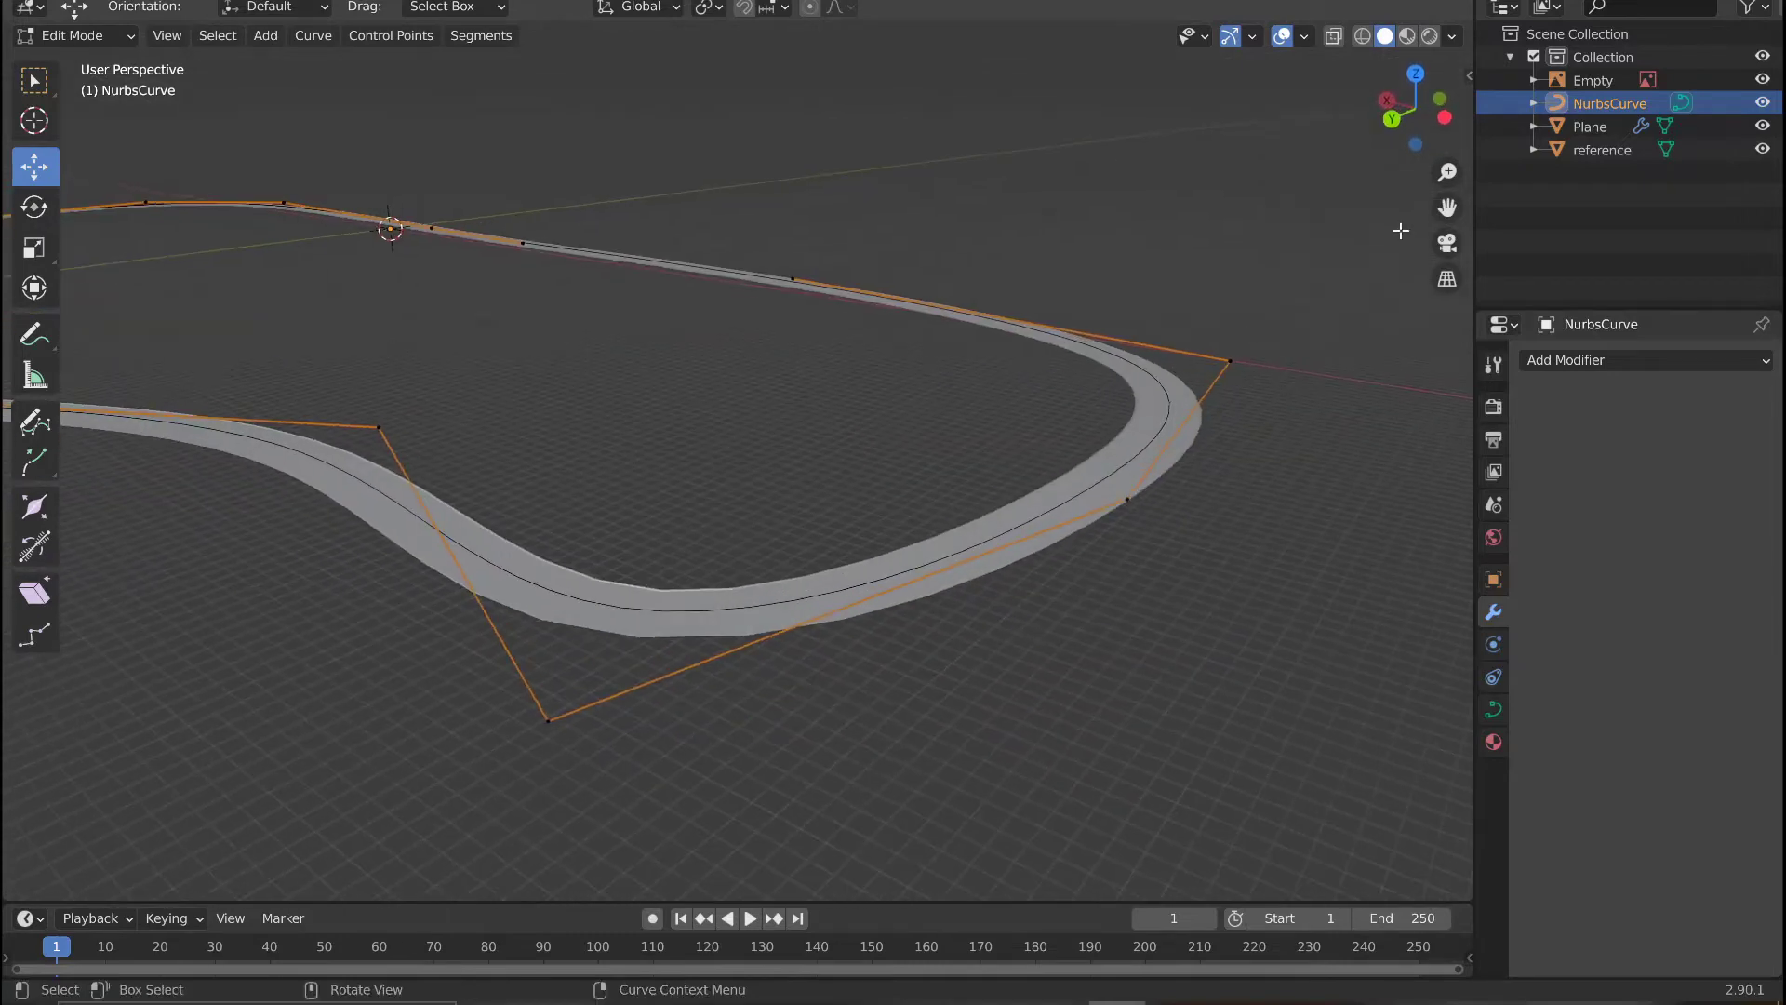
middle_drag(819, 558, 603, 557)
key(Tab)
drag(1457, 199, 1005, 261)
middle_drag(1343, 359, 701, 503)
key(Tab)
key(Tab)
Select the road plane and examine the elevation changes along the track from high and low angles.
click(638, 518)
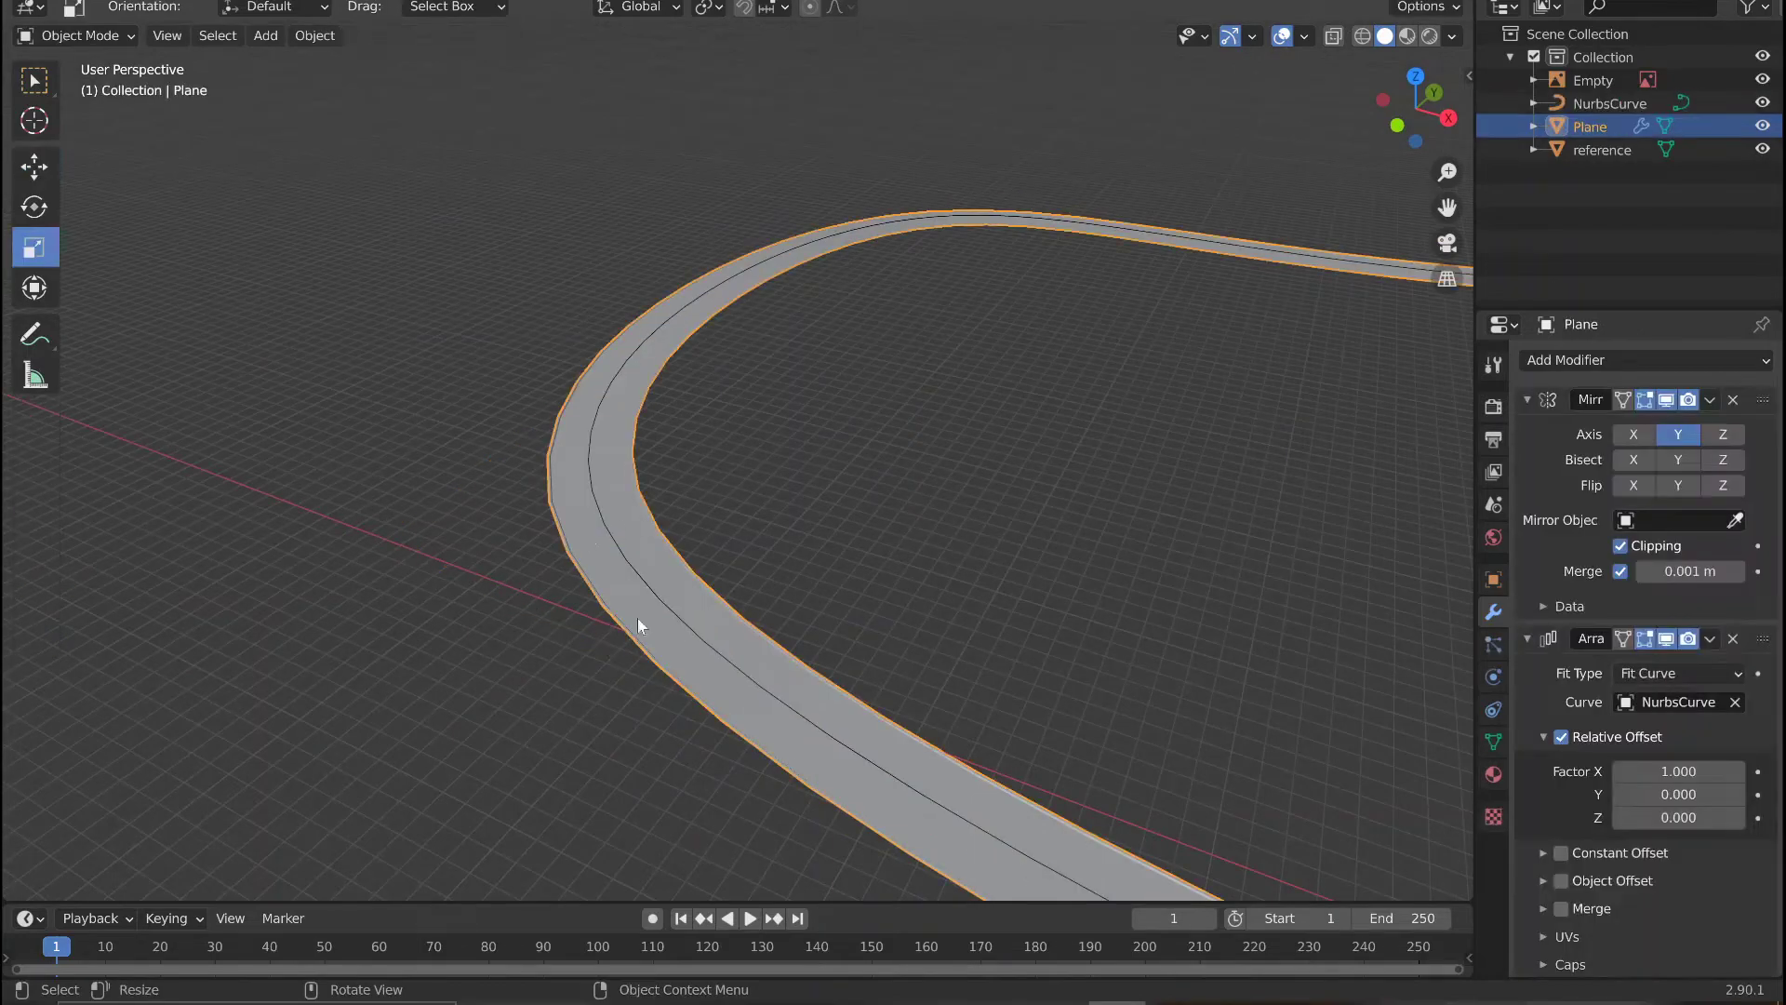
middle_drag(639, 618, 1005, 549)
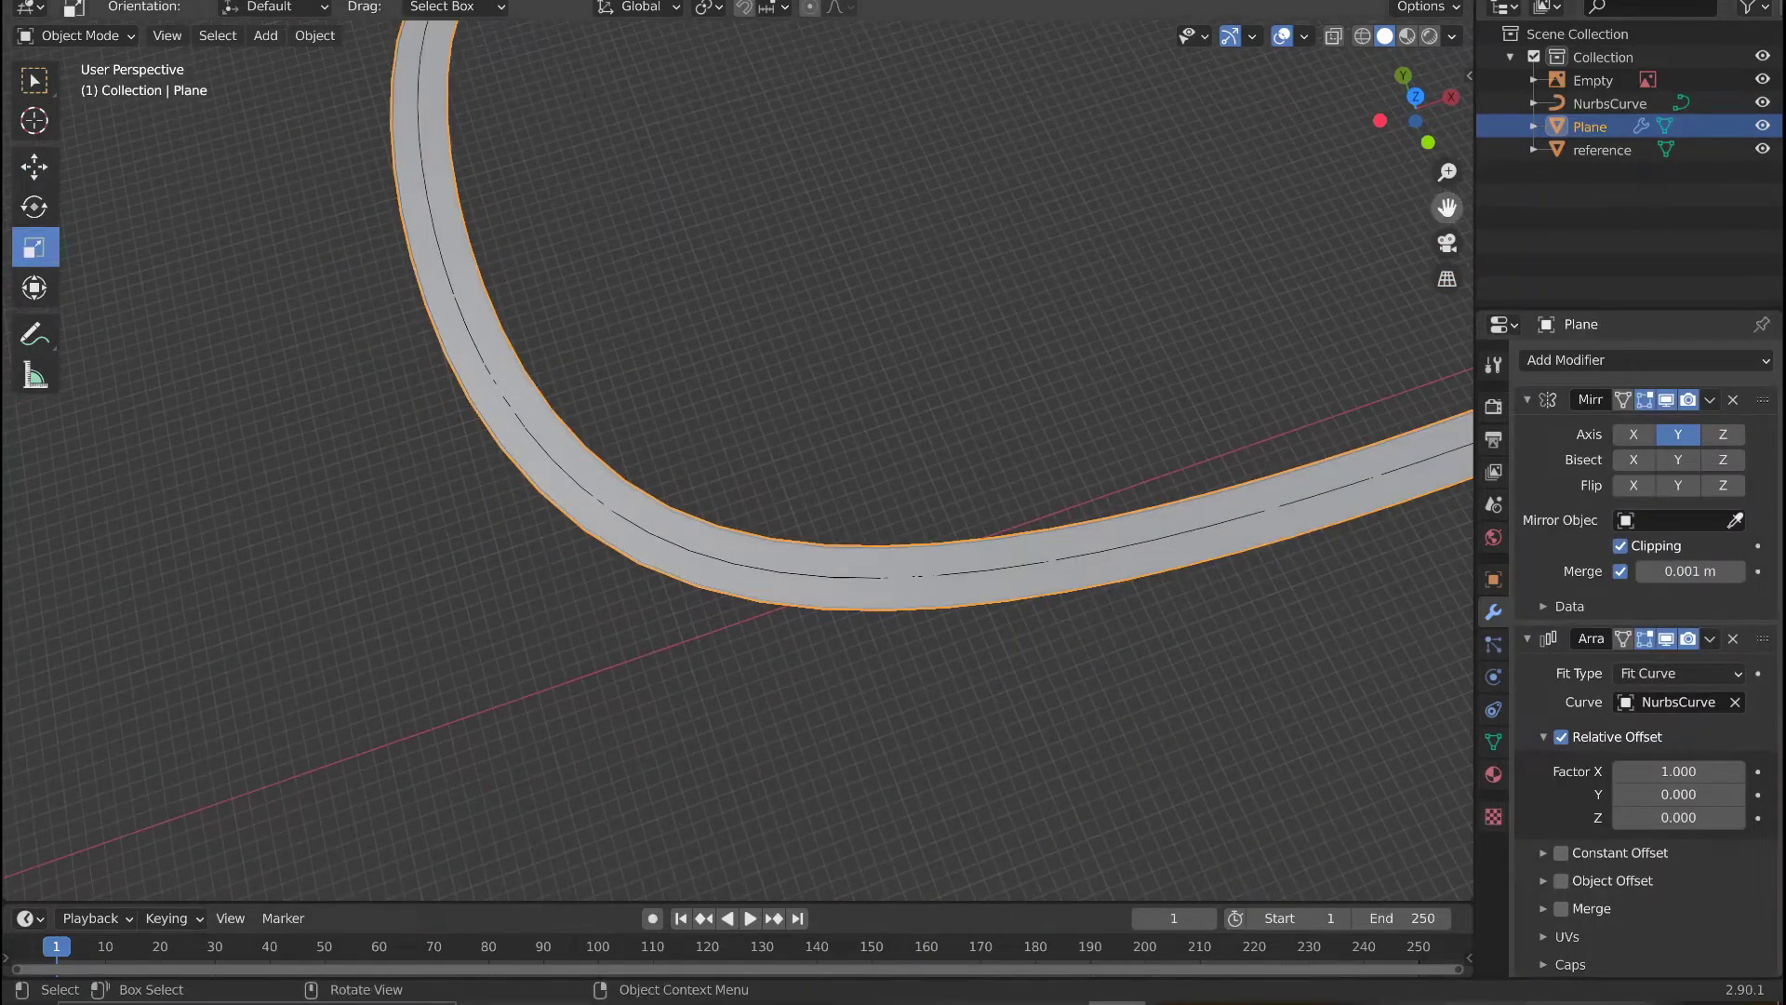
drag(1447, 207, 1422, 521)
scroll(1109, 448, down, 3)
middle_drag(999, 382, 1117, 220)
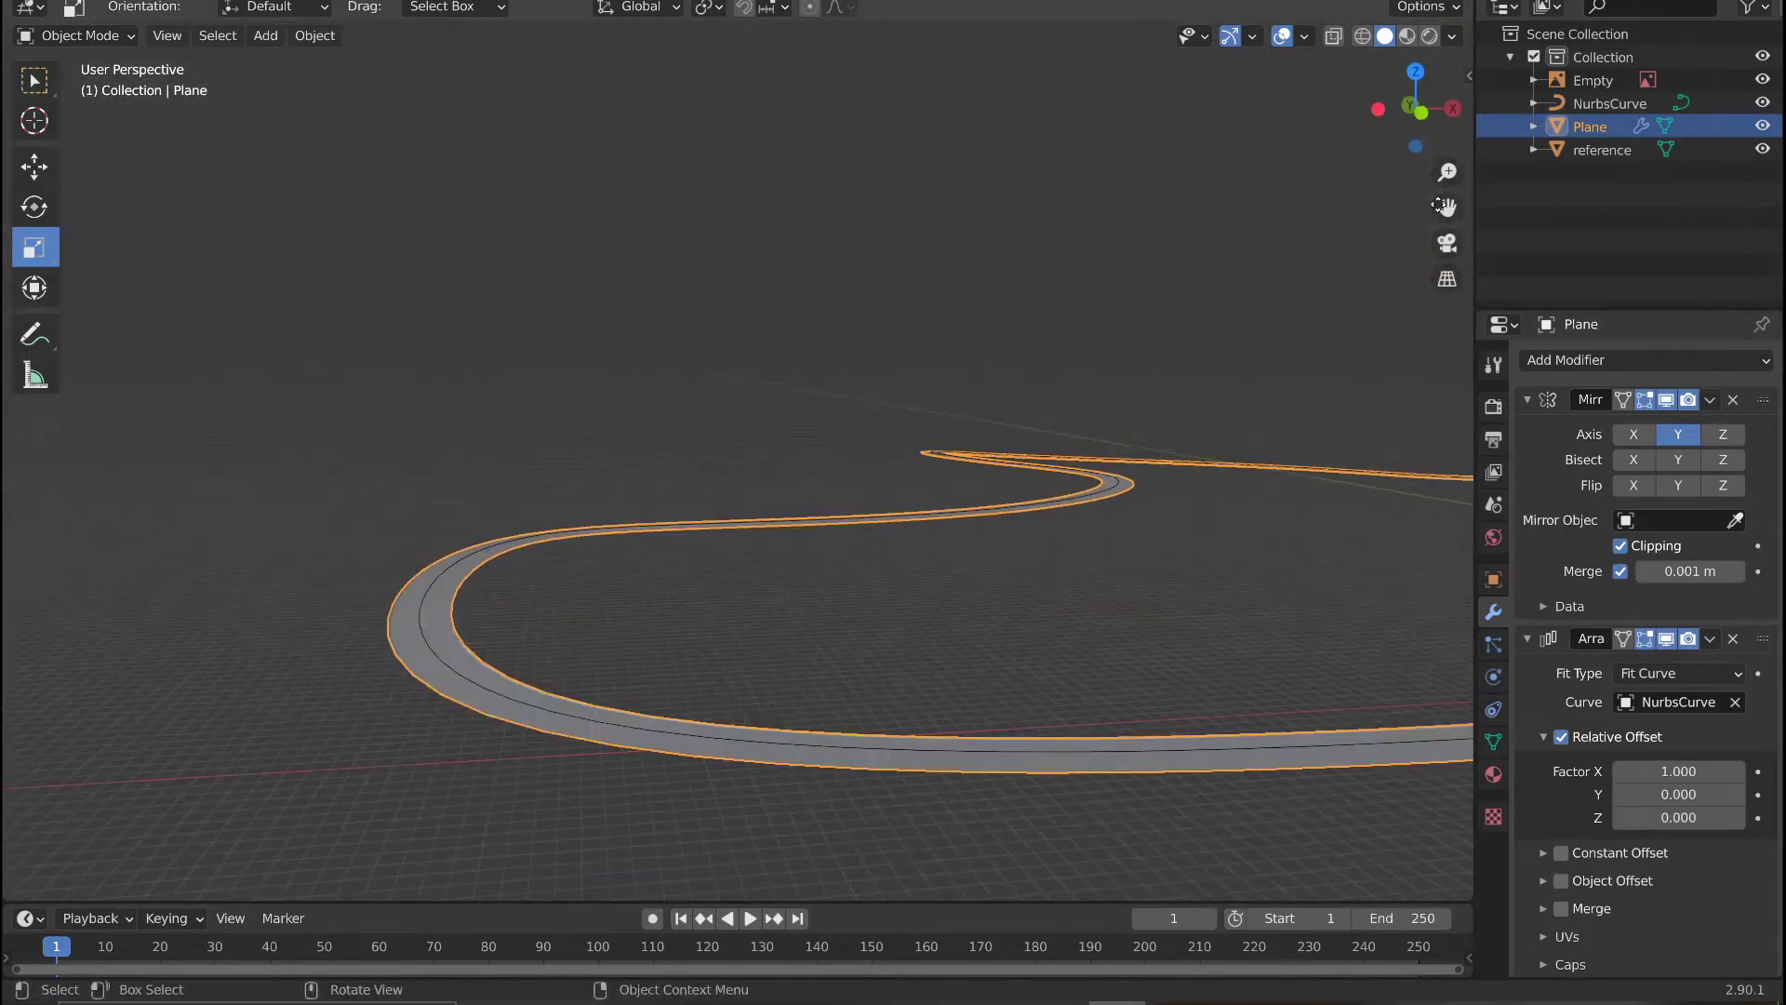
mouse_move(1443, 207)
mouse_down()
mouse_move(1438, 149)
mouse_move(1442, 177)
mouse_up()
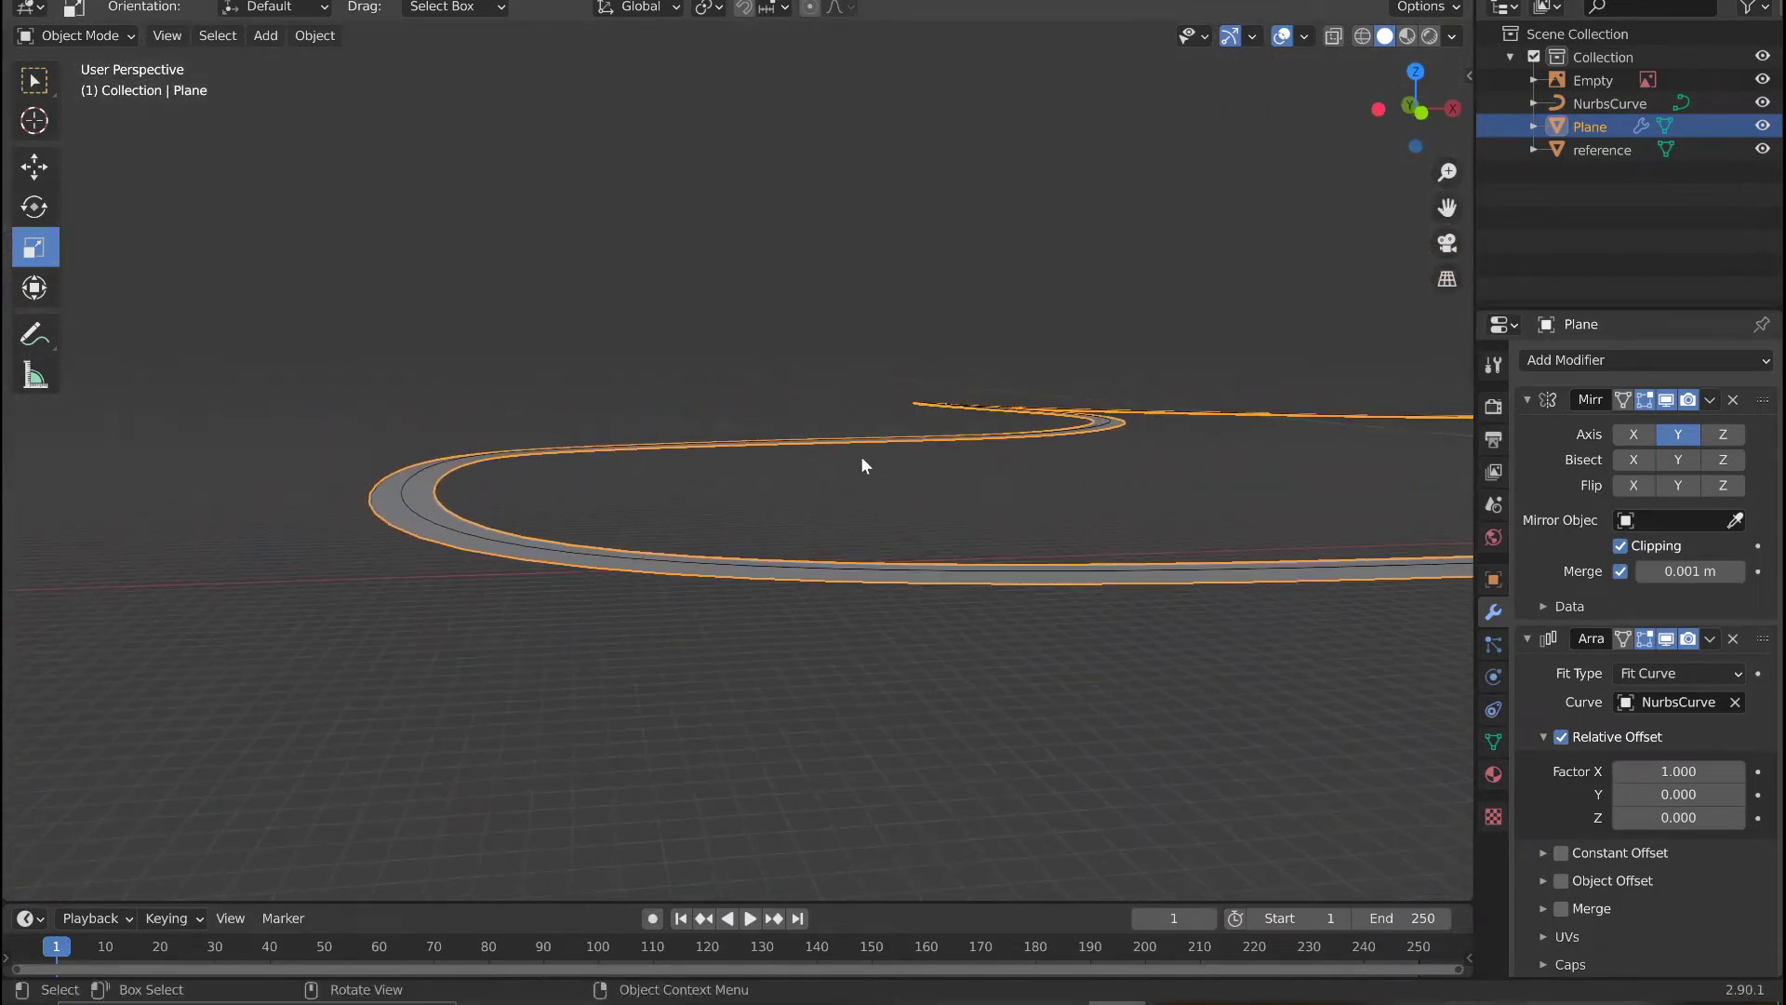
middle_drag(862, 465, 875, 839)
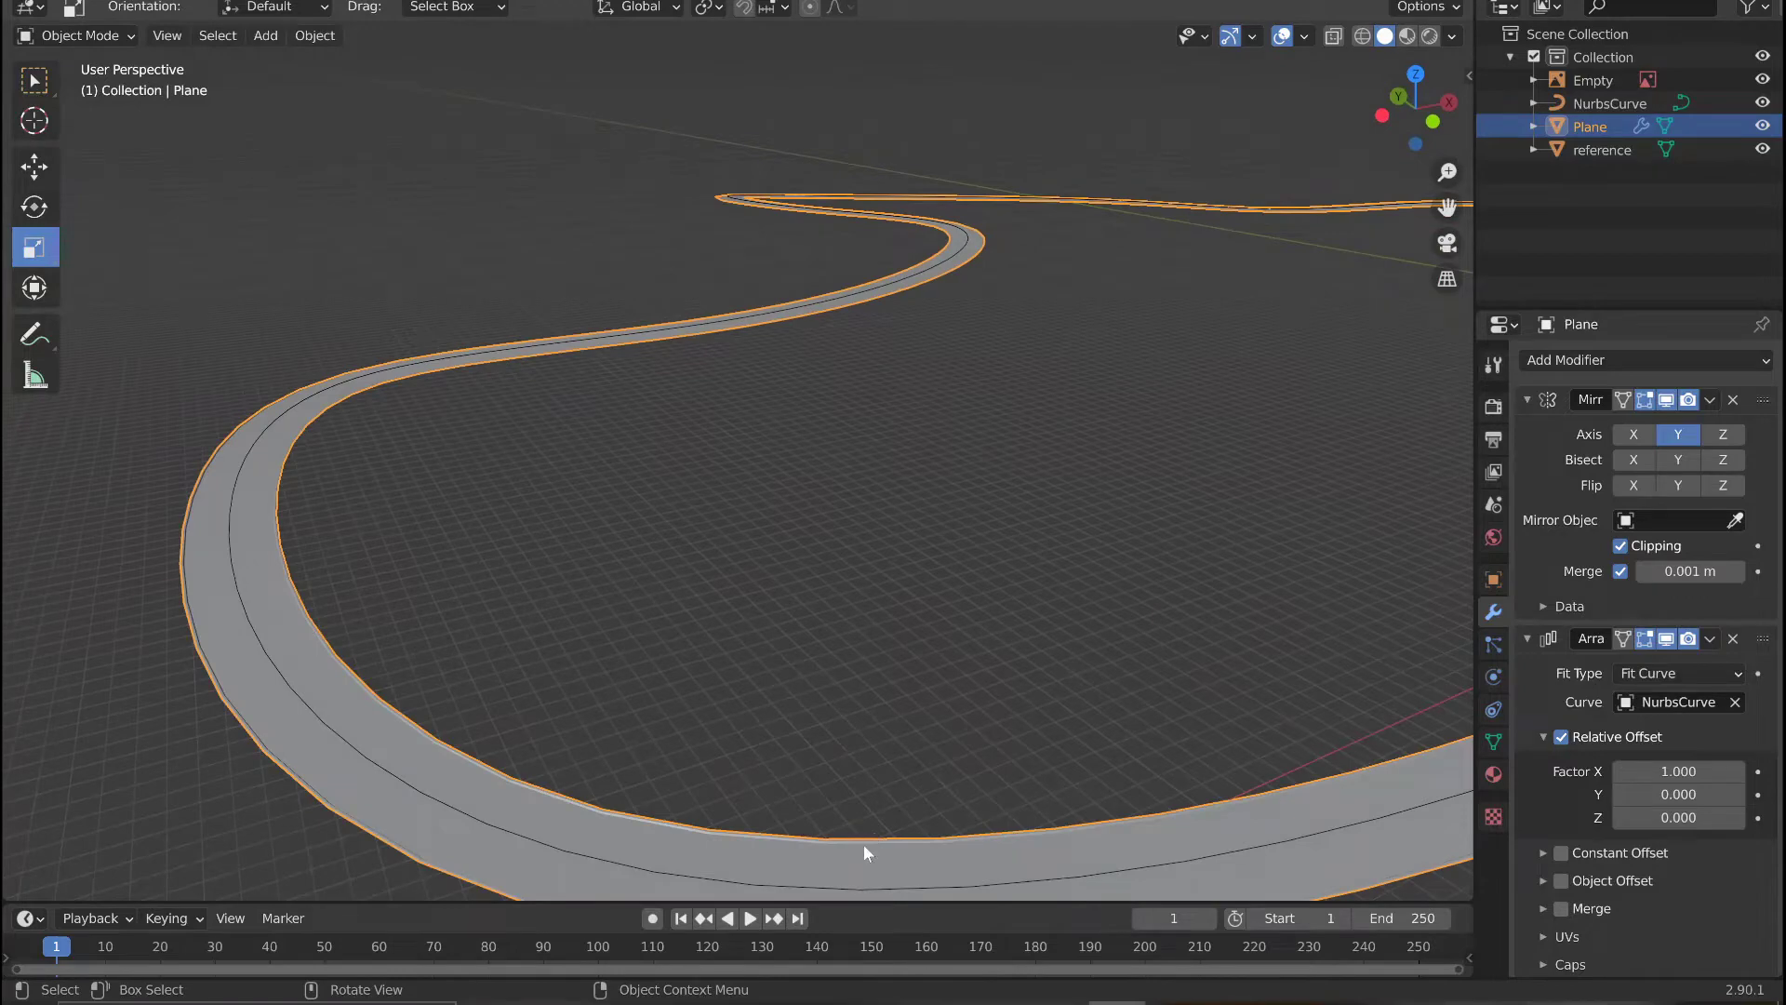
Check the road plane's unmodified mesh in Edit Mode, return to Object Mode, and apply its Mirror and Array modifiers.
key(Tab)
middle_drag(854, 757, 802, 614)
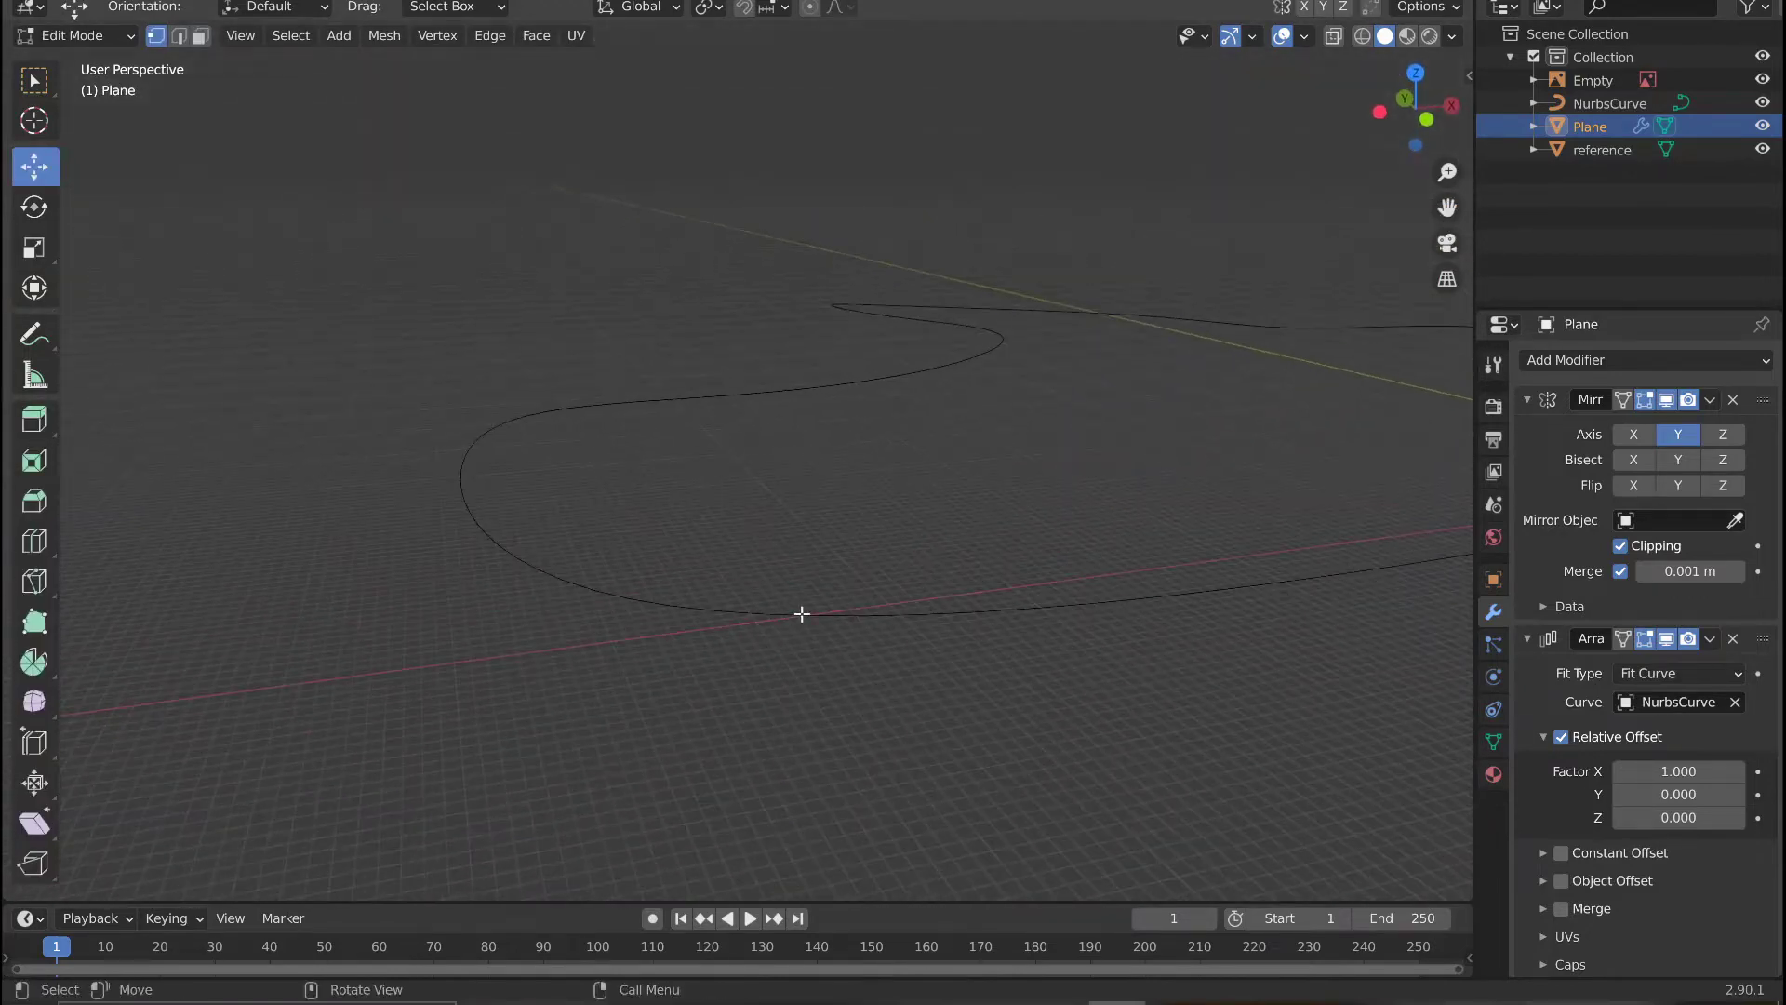
key(Tab)
scroll(1553, 483, down, 3)
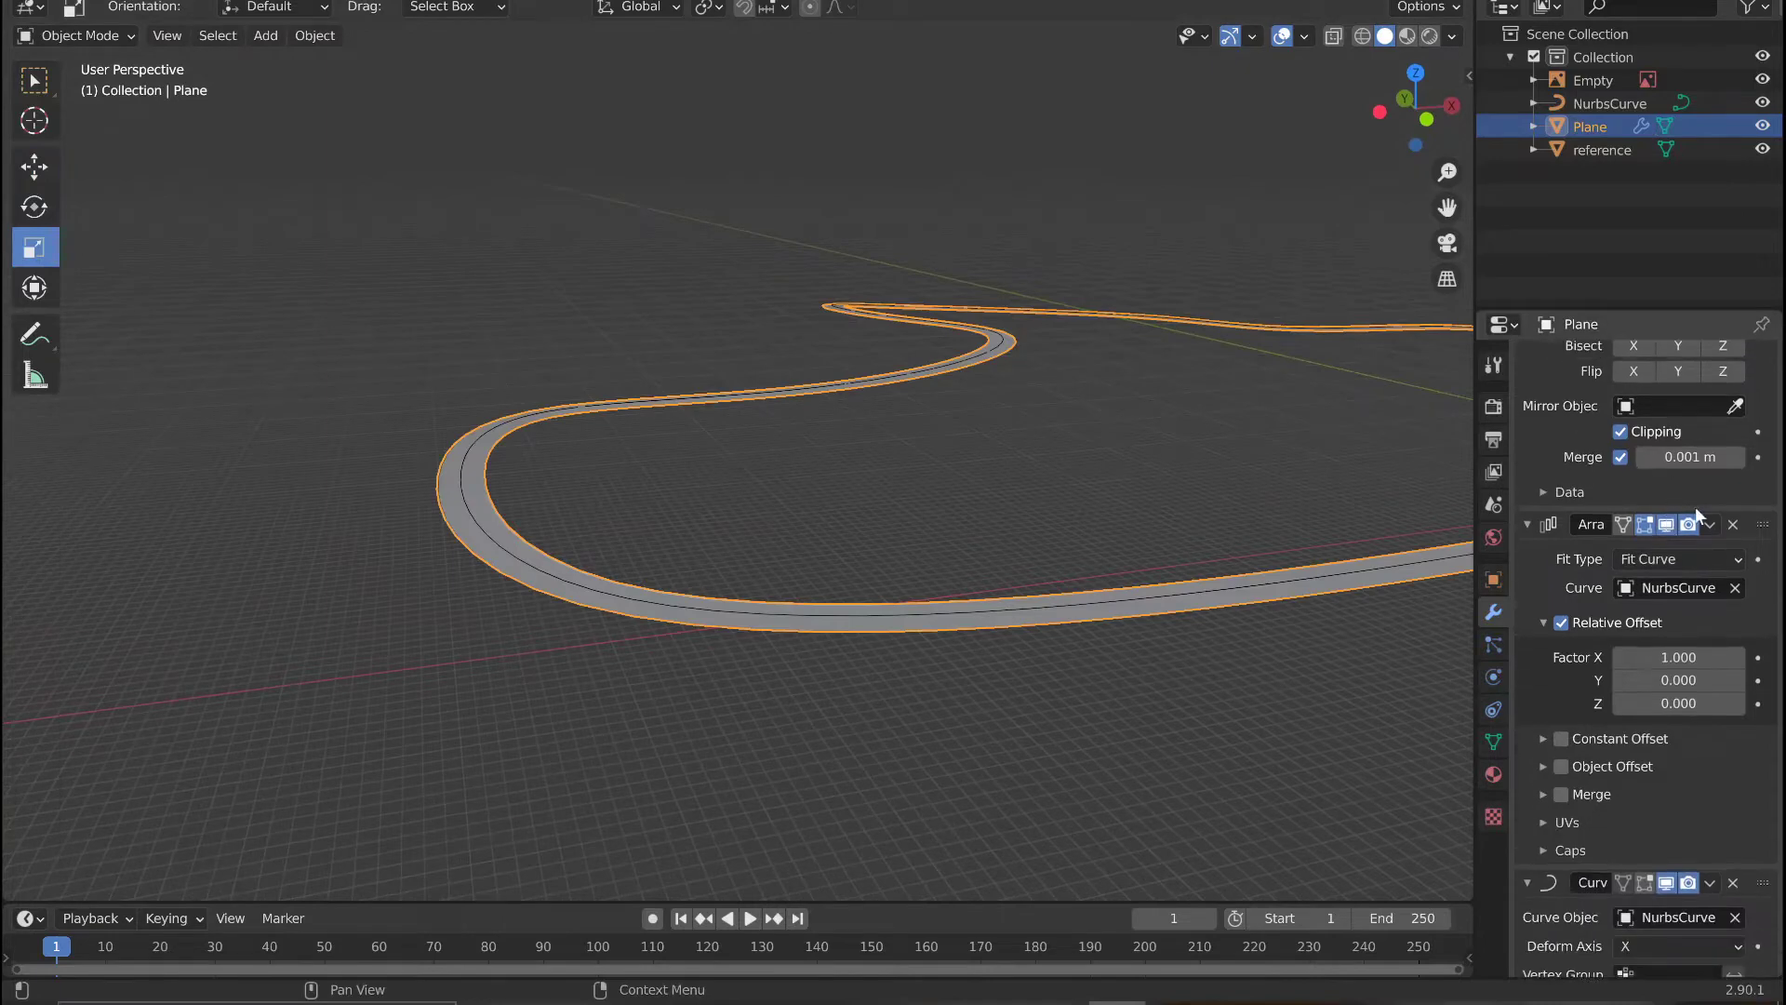
scroll(1712, 527, down, 1)
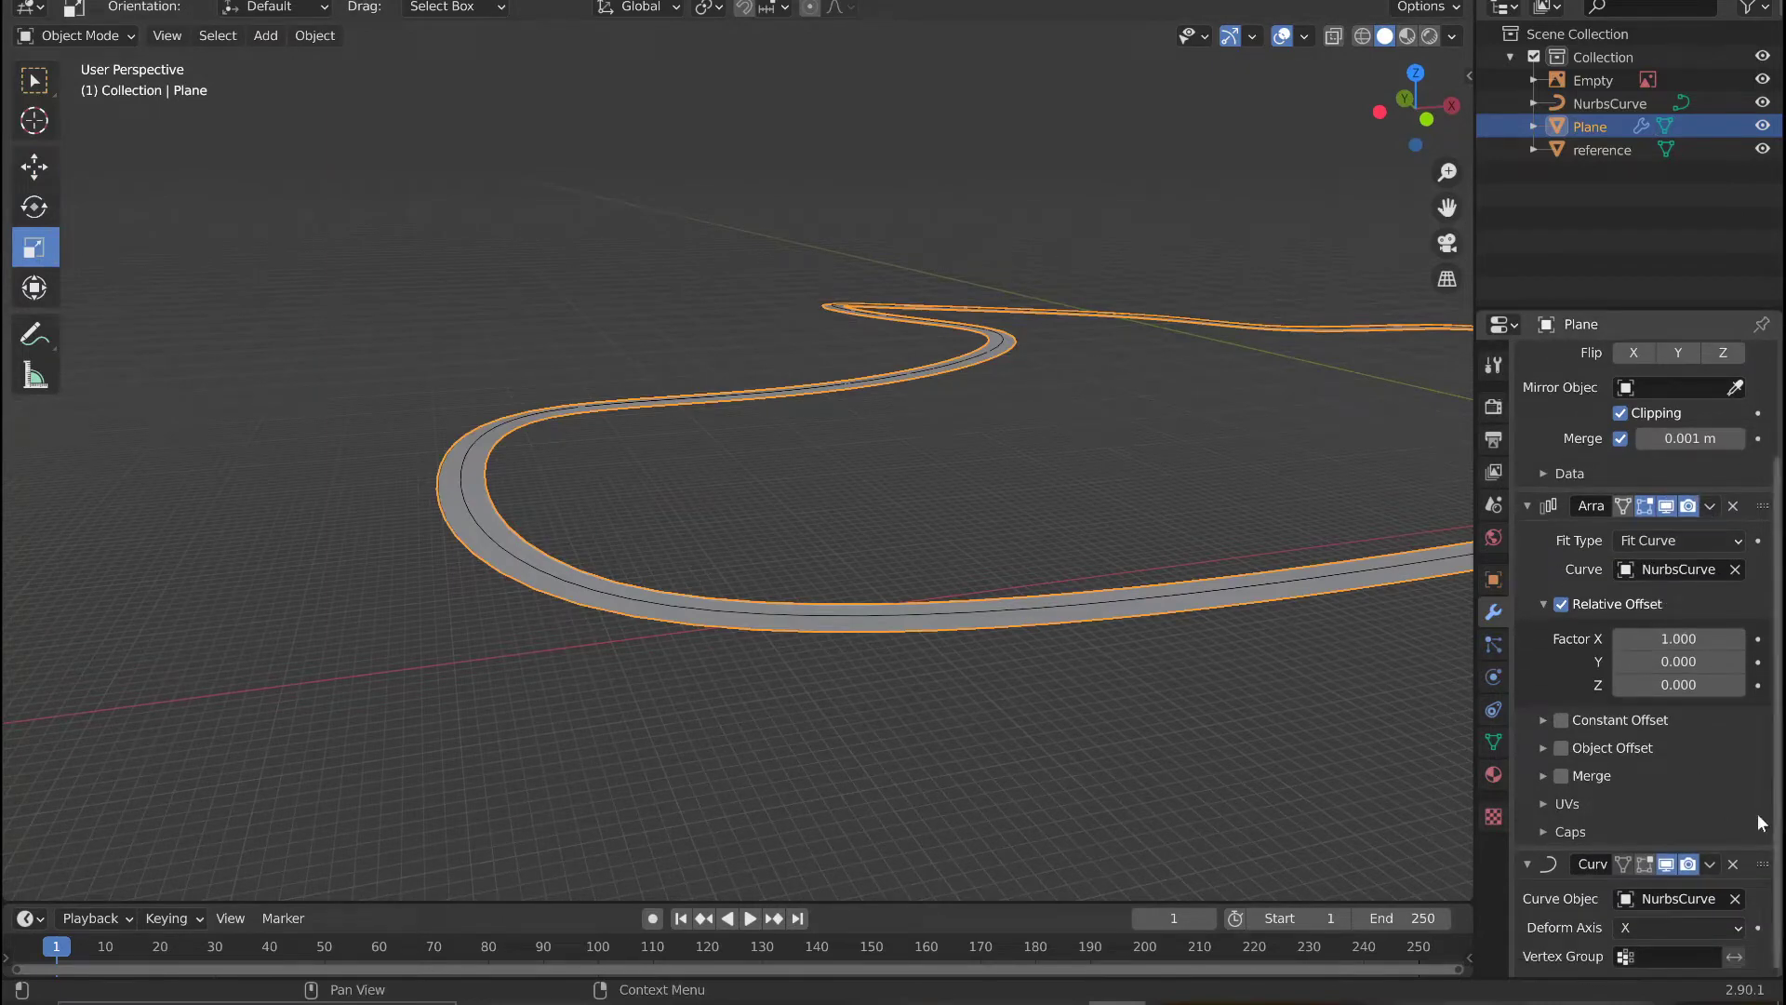
scroll(1738, 566, up, 3)
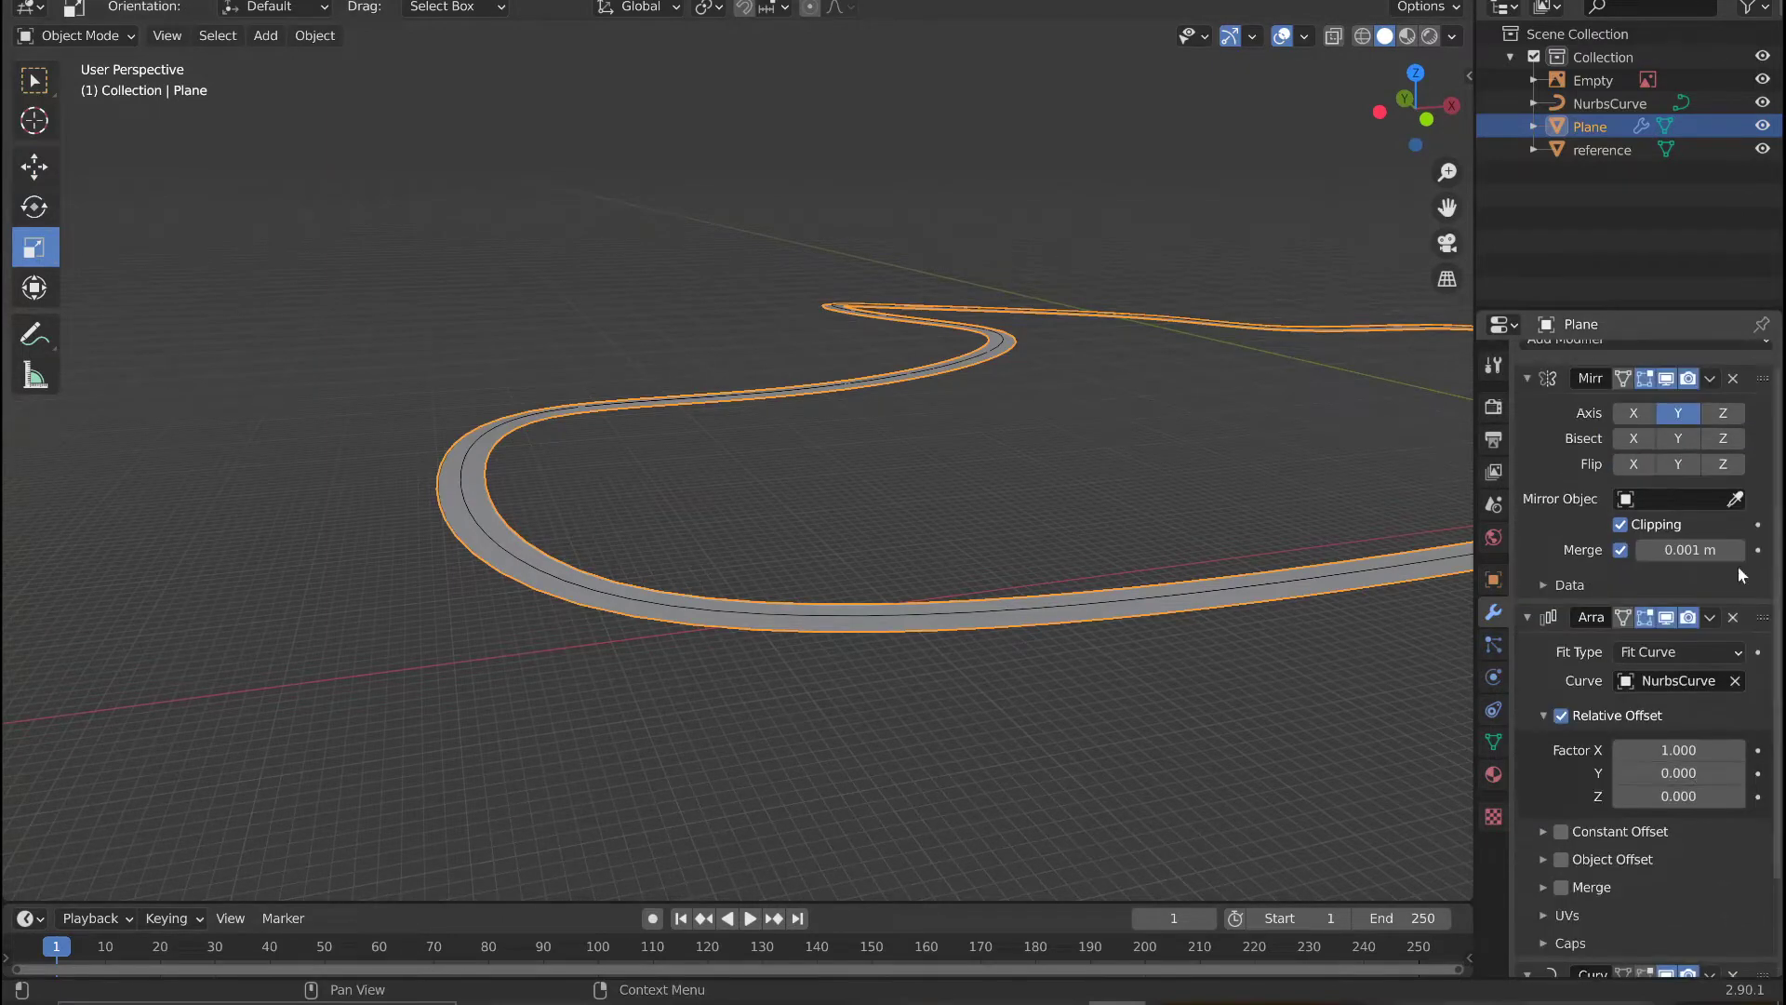
click(1711, 378)
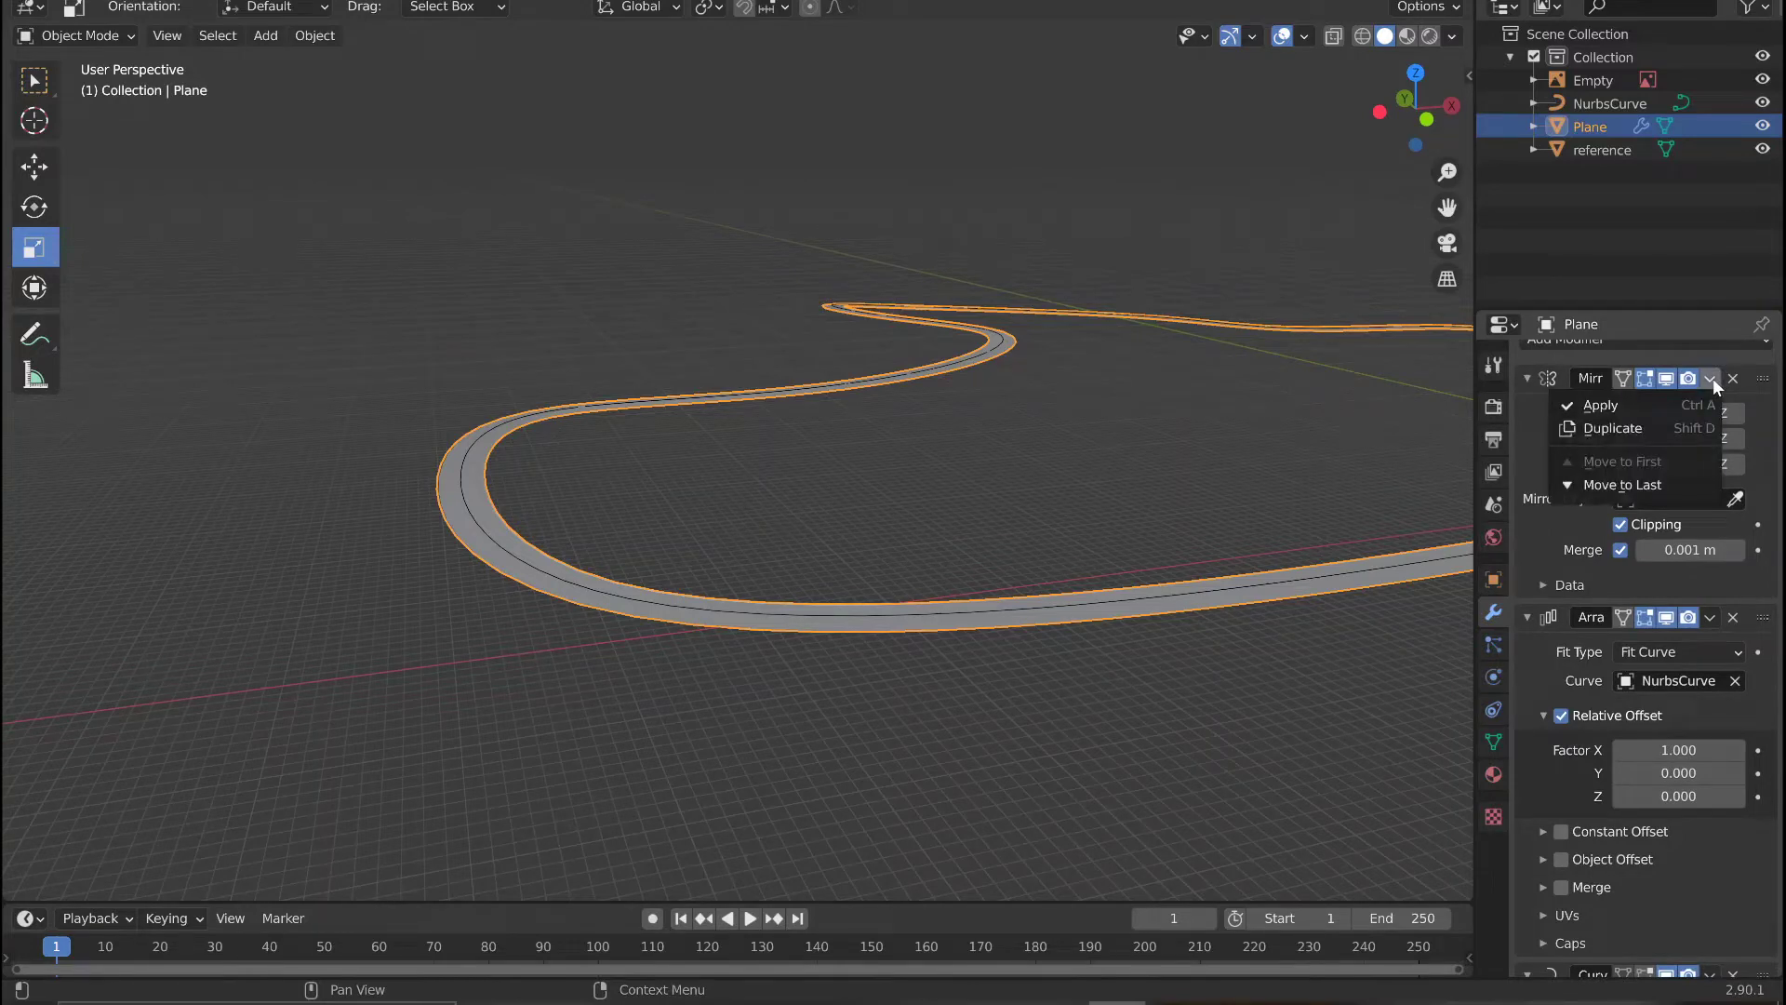
click(1711, 379)
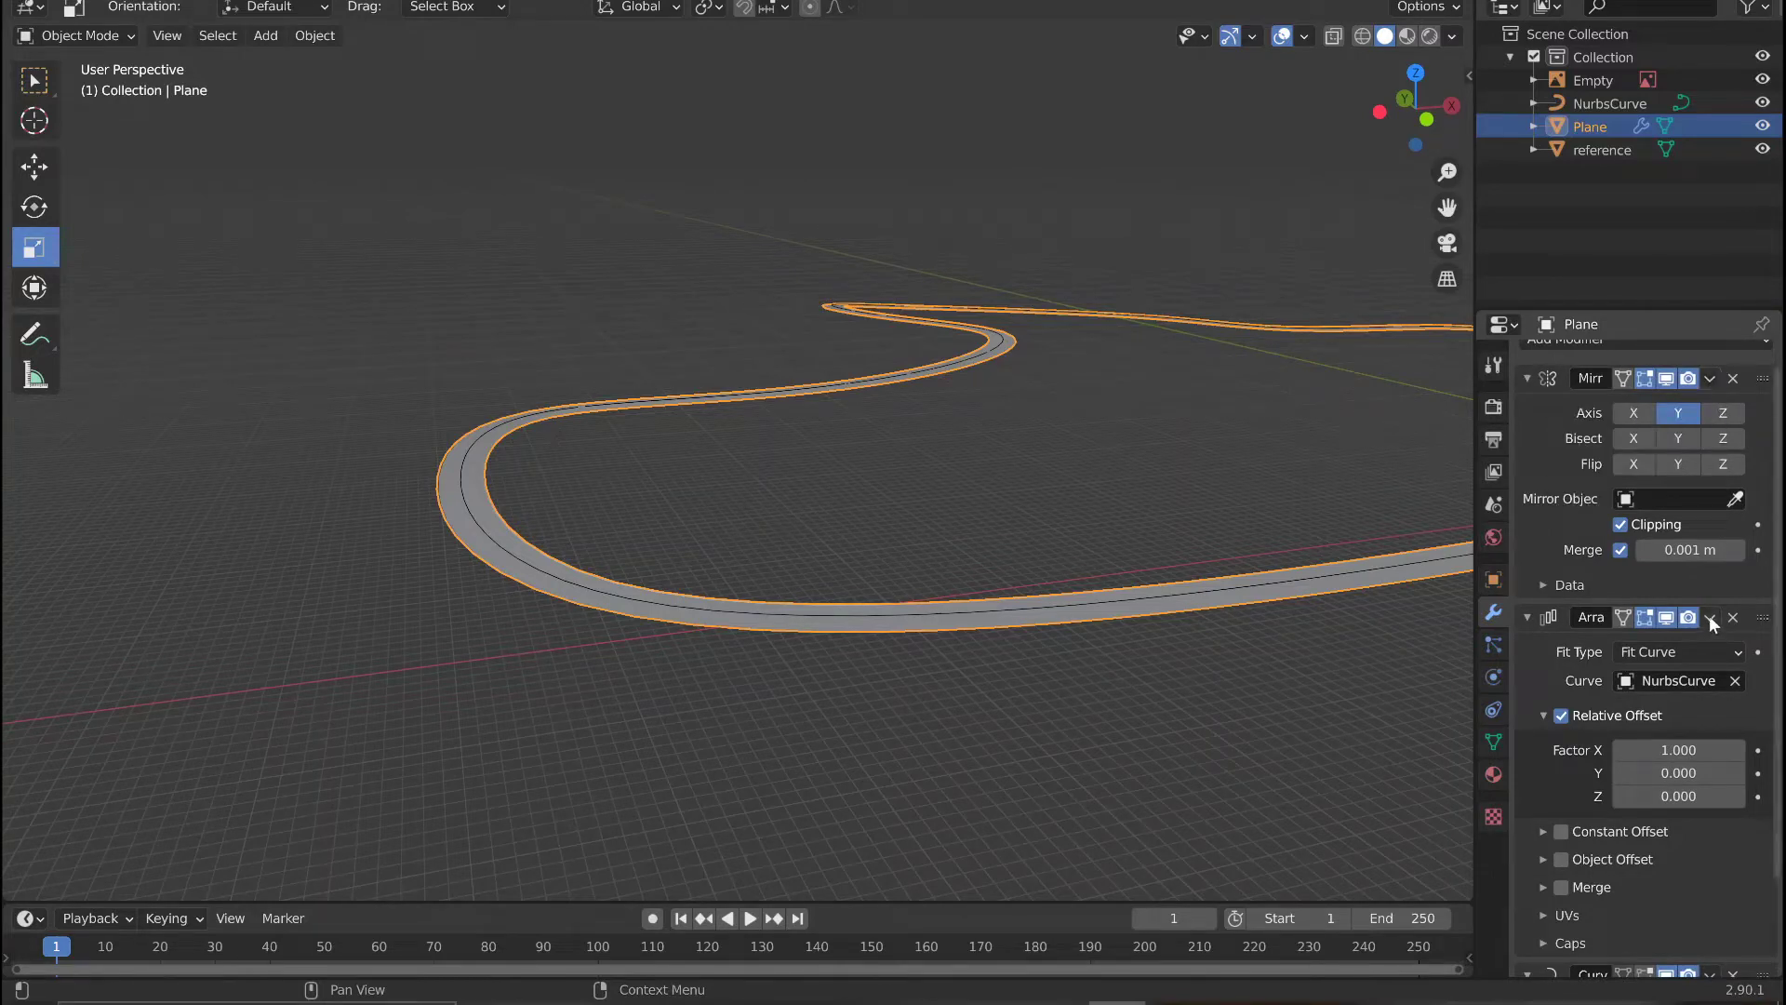
click(1710, 378)
click(1699, 398)
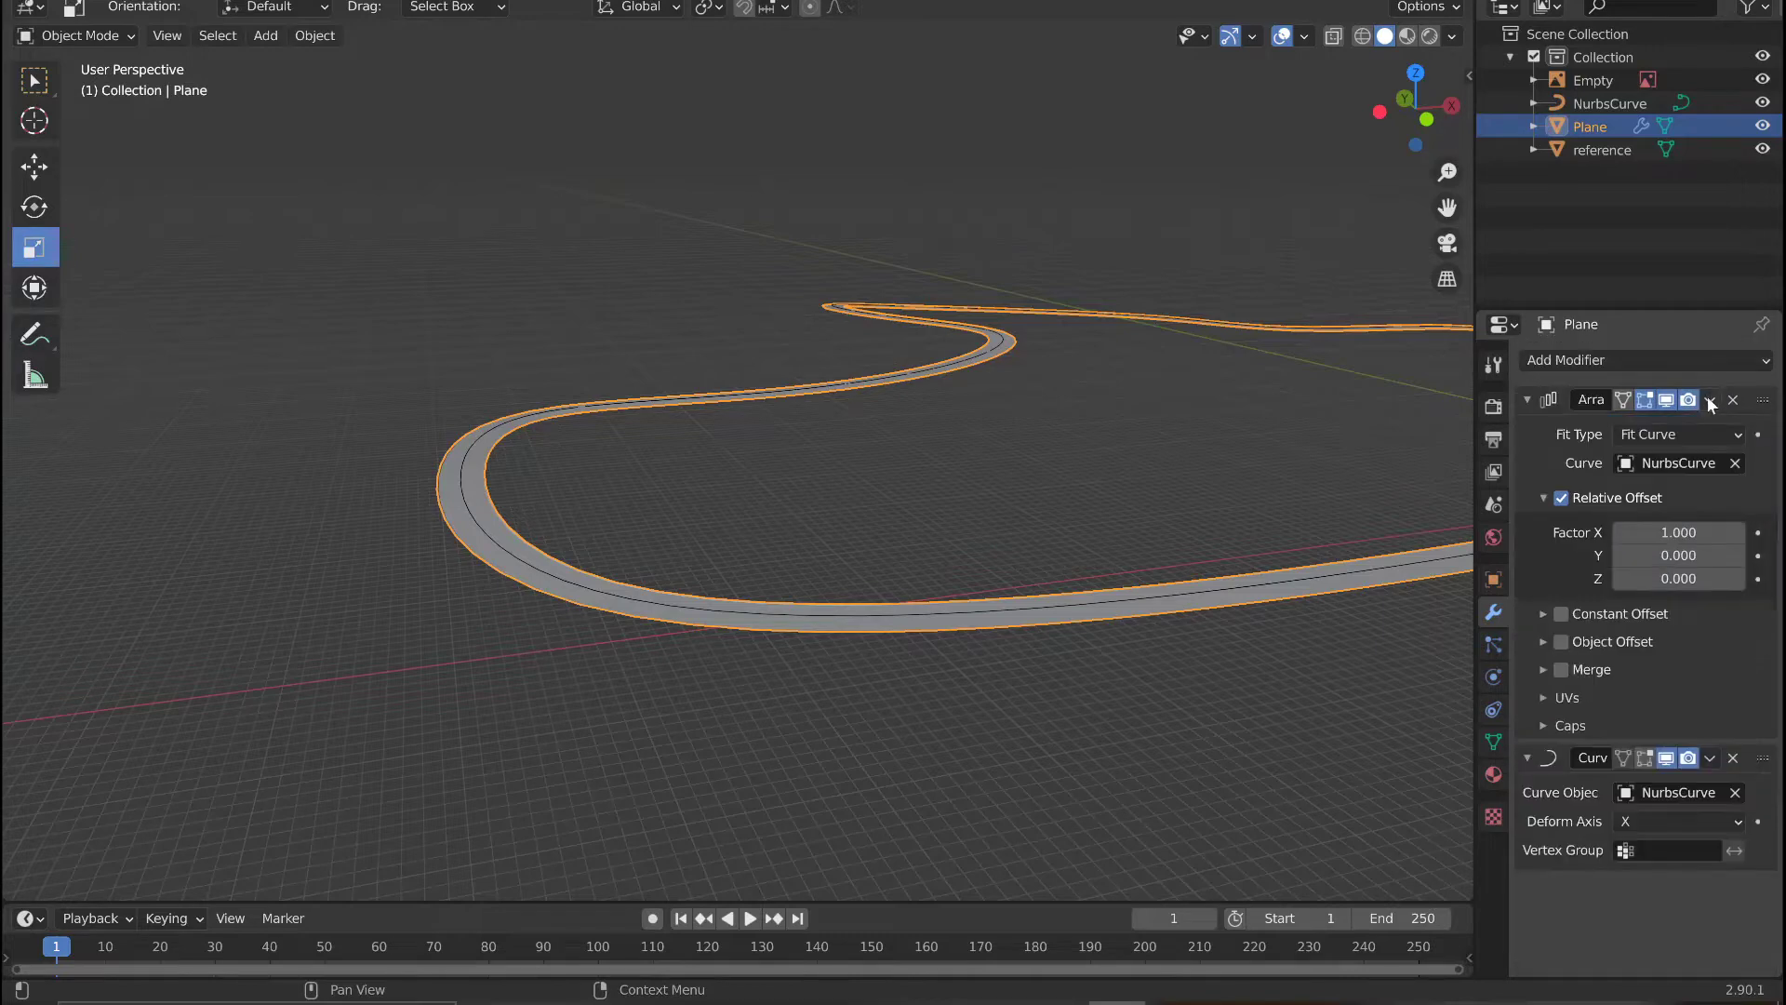
click(1712, 400)
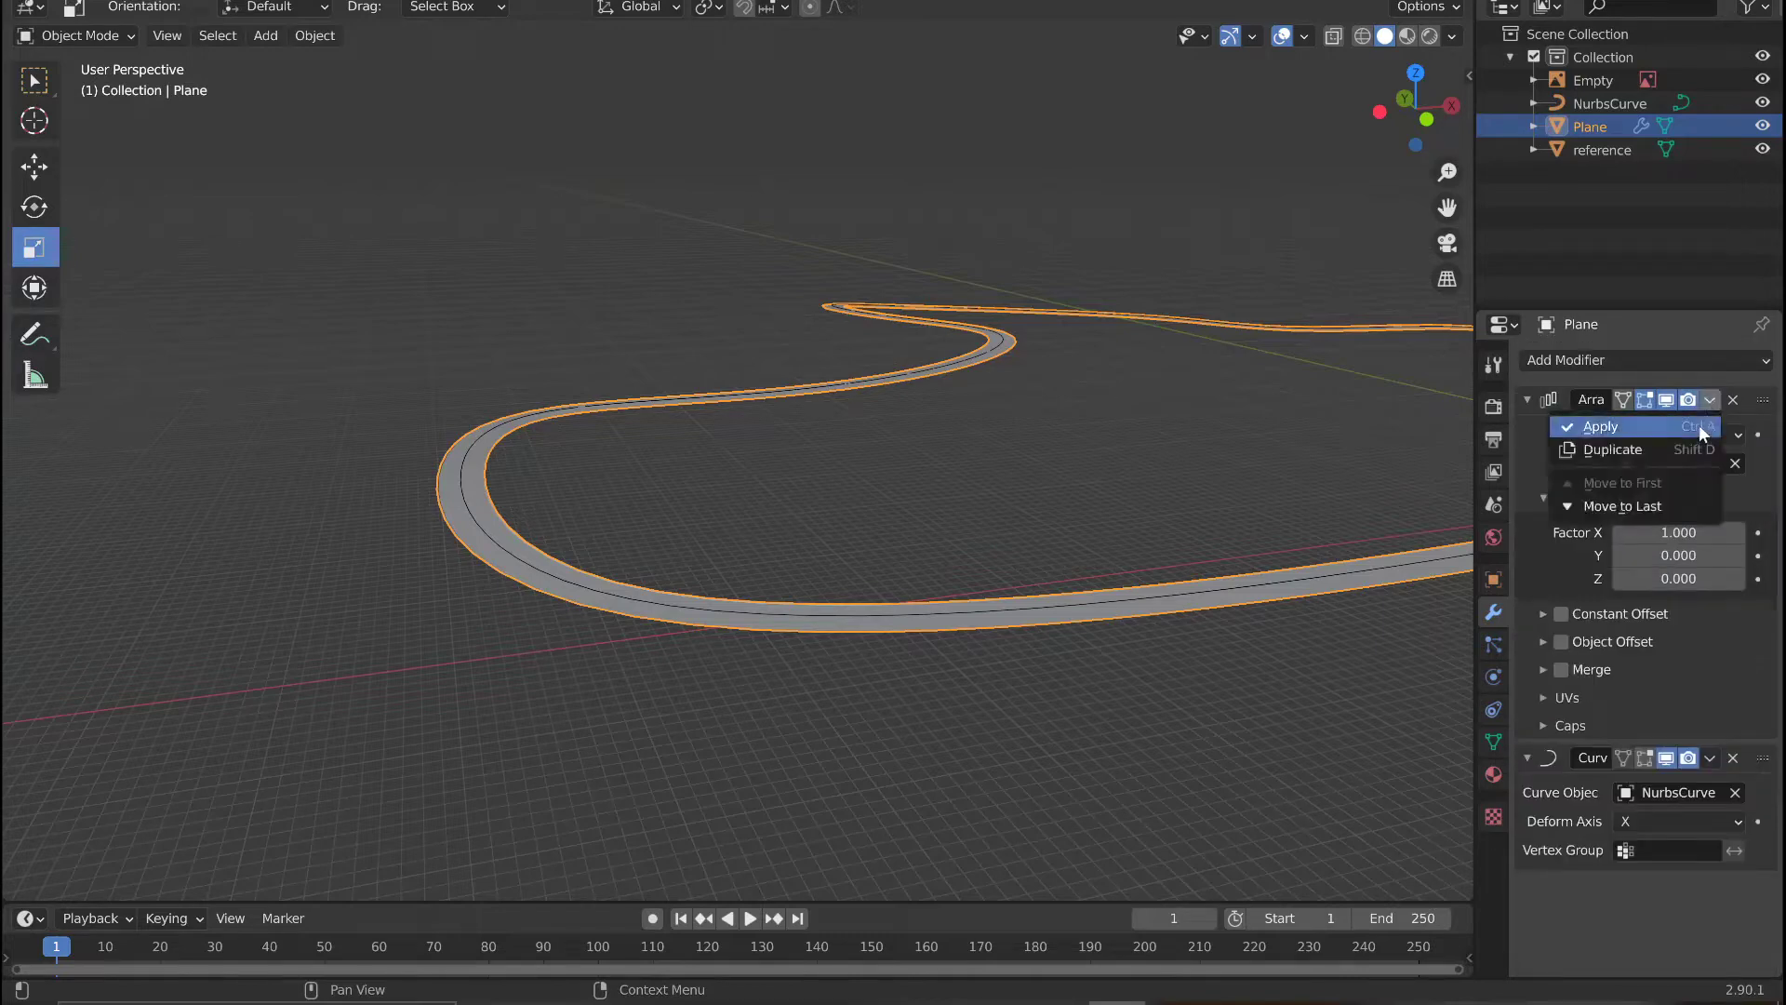
click(1699, 424)
Enable the Curve modifier's on-cage display so the road mesh can be edited along the curve, and enter Edit Mode.
key(Tab)
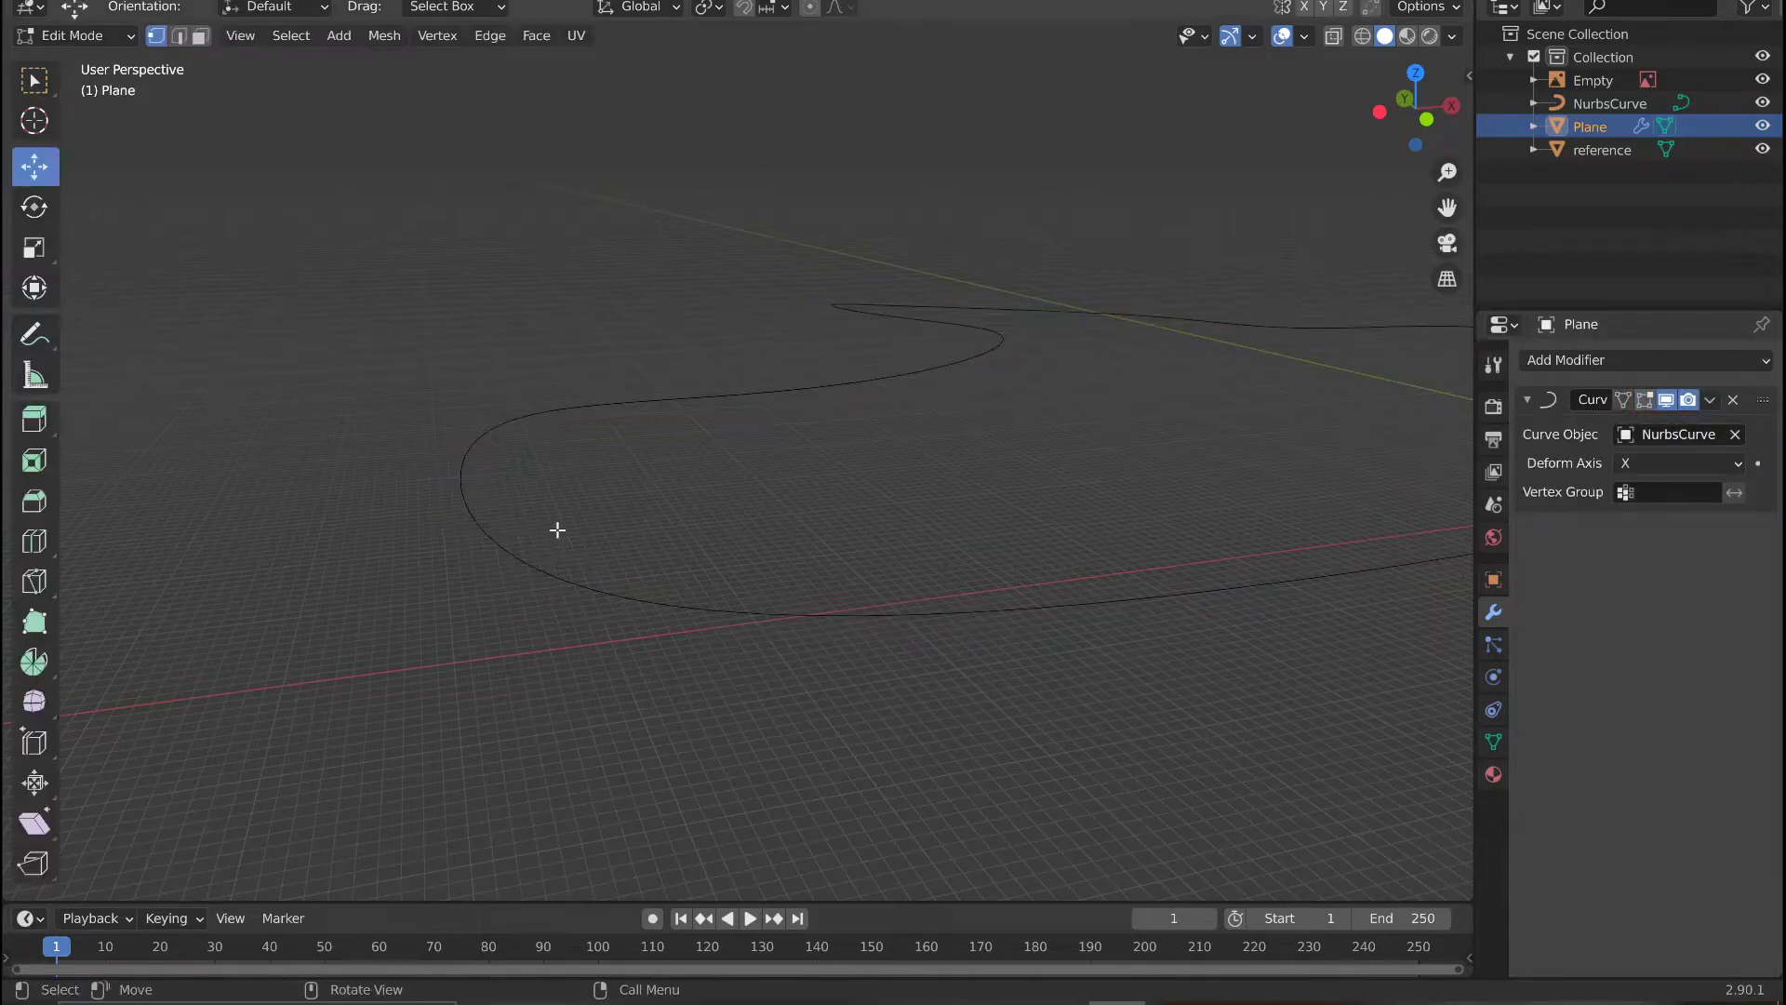
middle_drag(557, 530, 611, 533)
key(Tab)
middle_drag(918, 548, 884, 529)
scroll(1270, 547, up, 2)
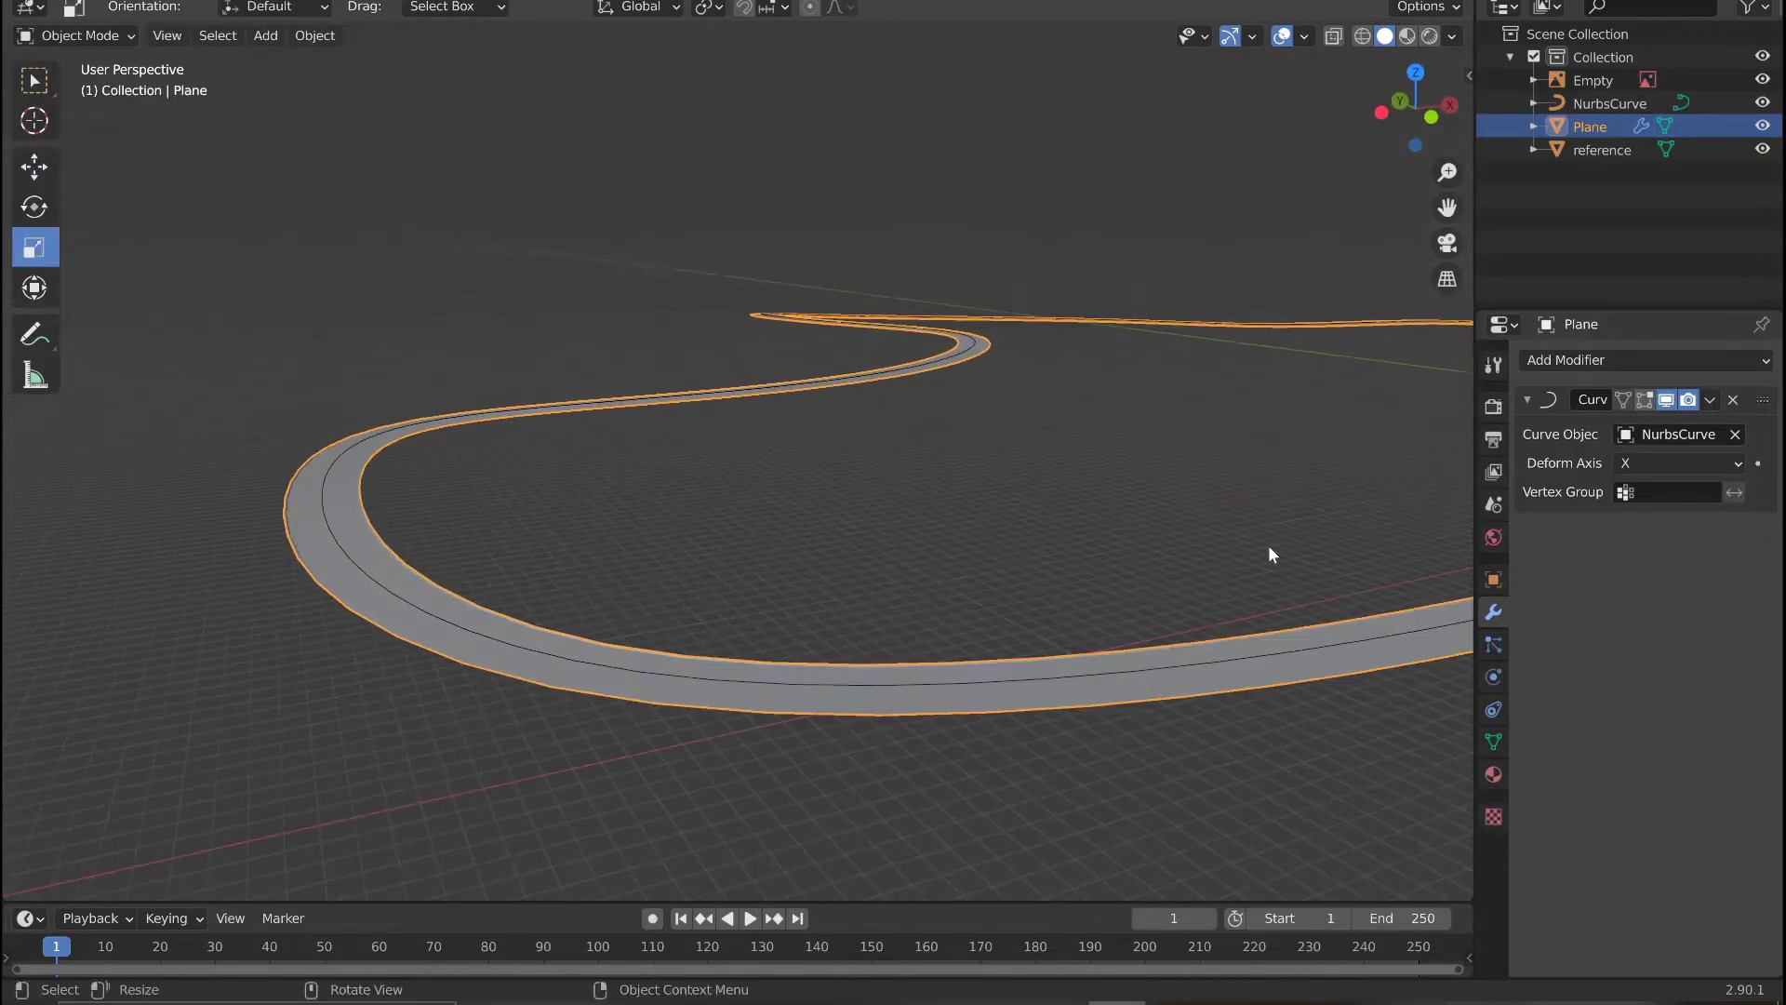
click(1630, 402)
key(Tab)
In wireframe shading, select the outer-edge vertices around the road's wide bend near the red axis with Circle Select.
middle_drag(778, 685, 1284, 350)
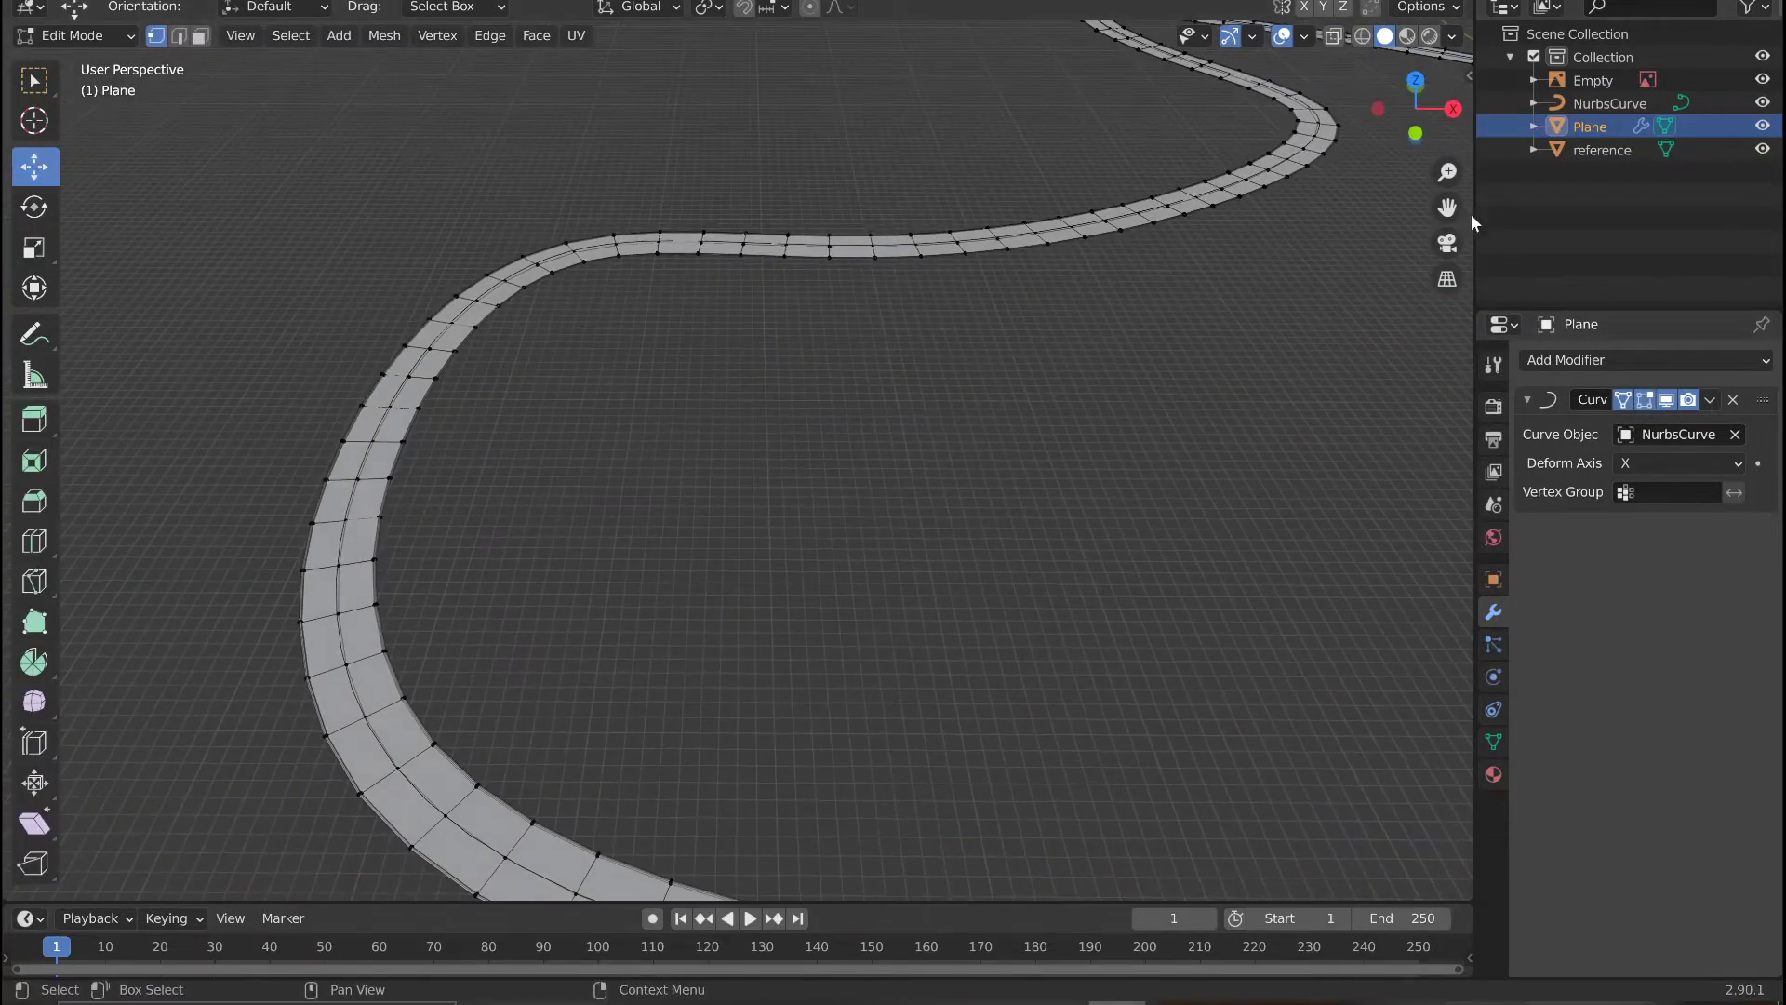
shift+middle_drag(651, 521, 884, 529)
middle_drag(1461, 357, 1712, 363)
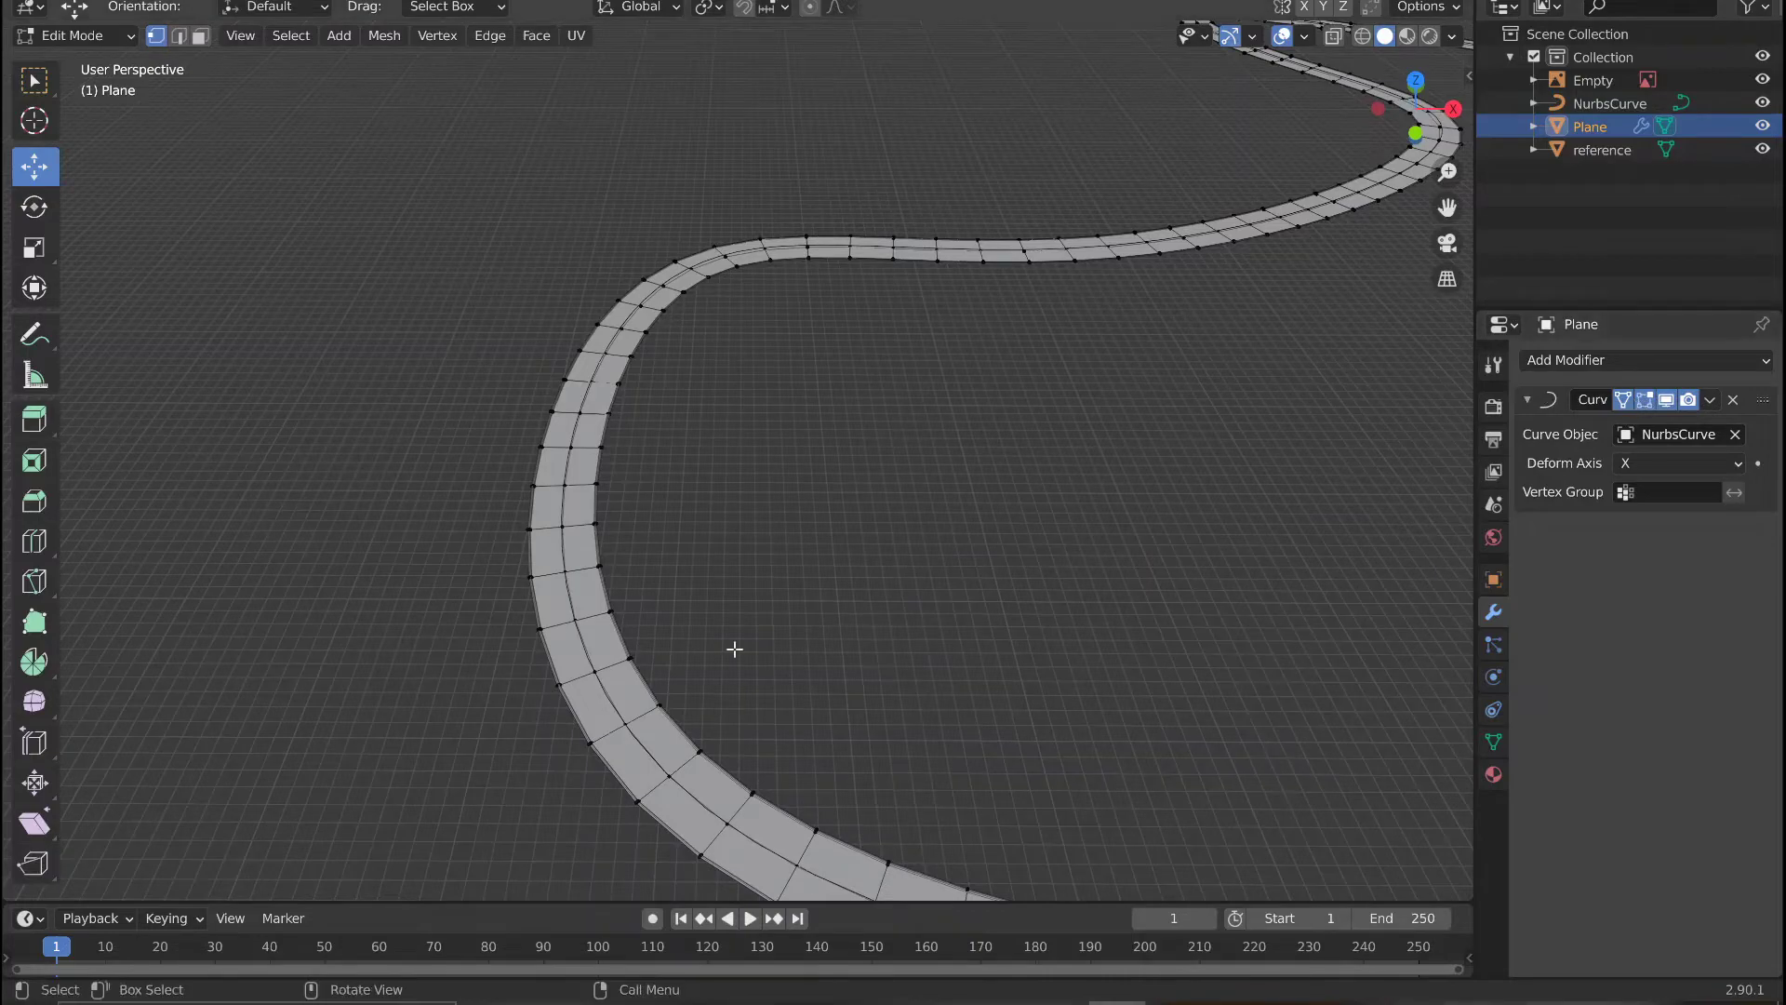
middle_drag(734, 645, 437, 652)
middle_drag(1069, 558, 1279, 319)
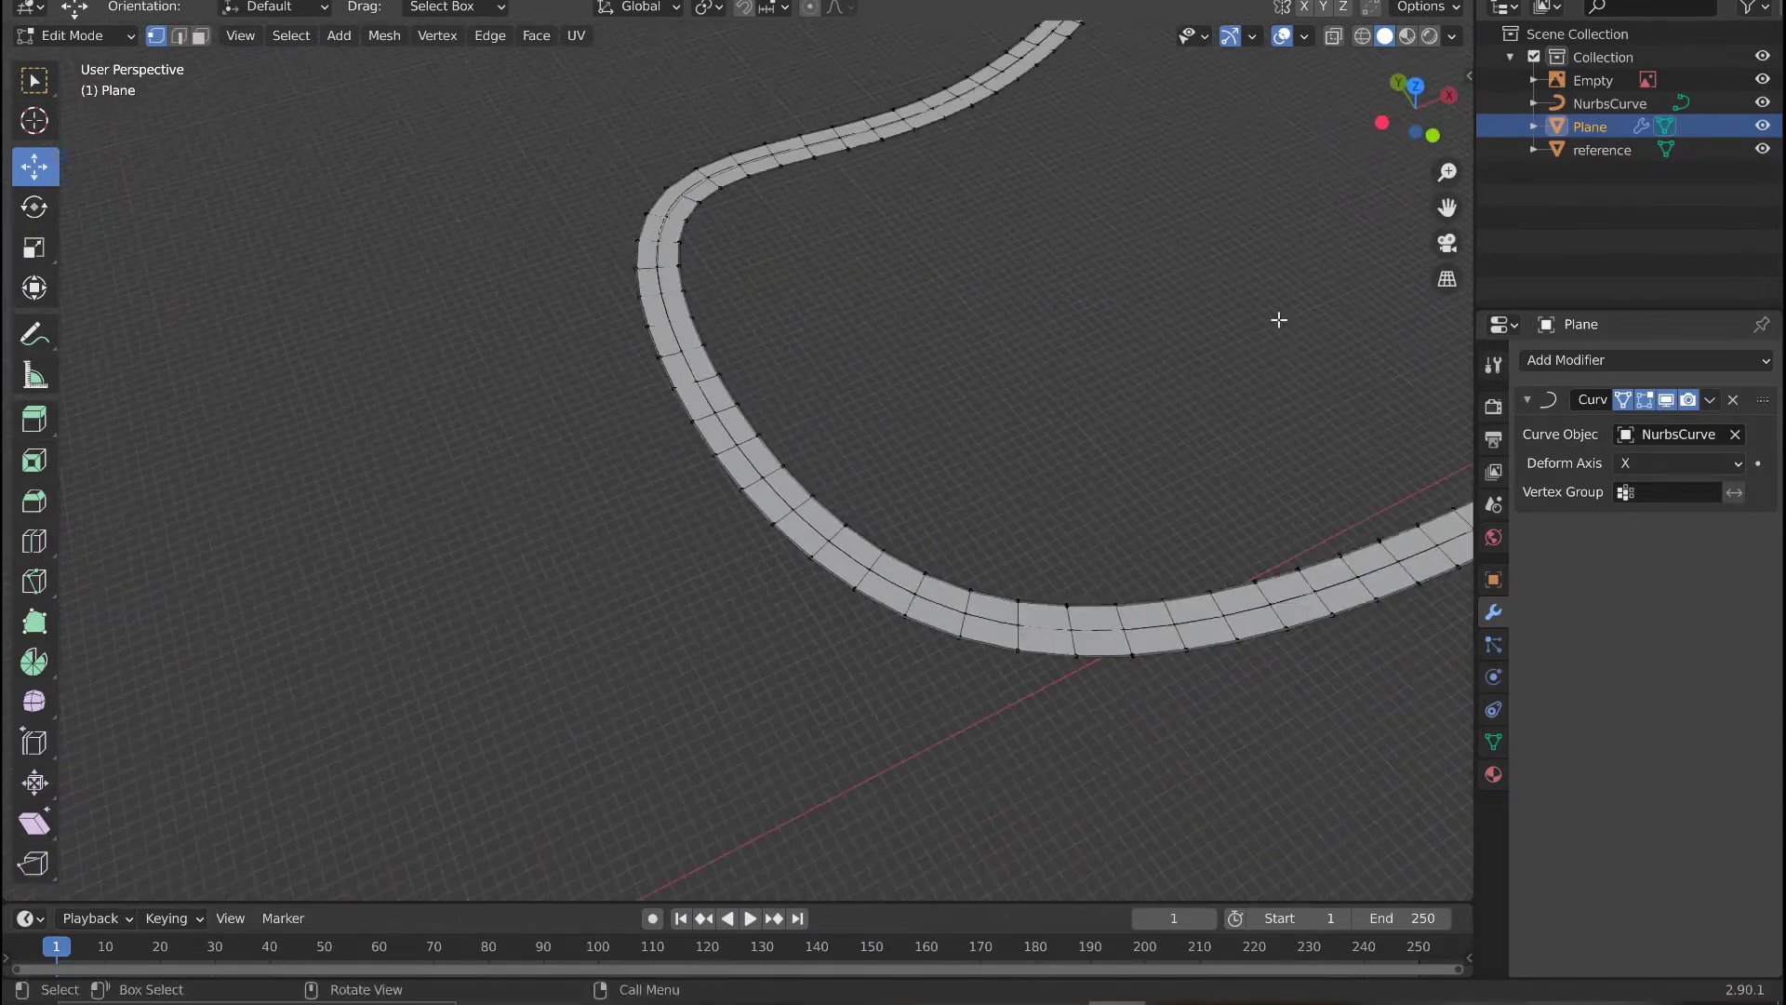
middle_drag(1449, 208, 961, 512)
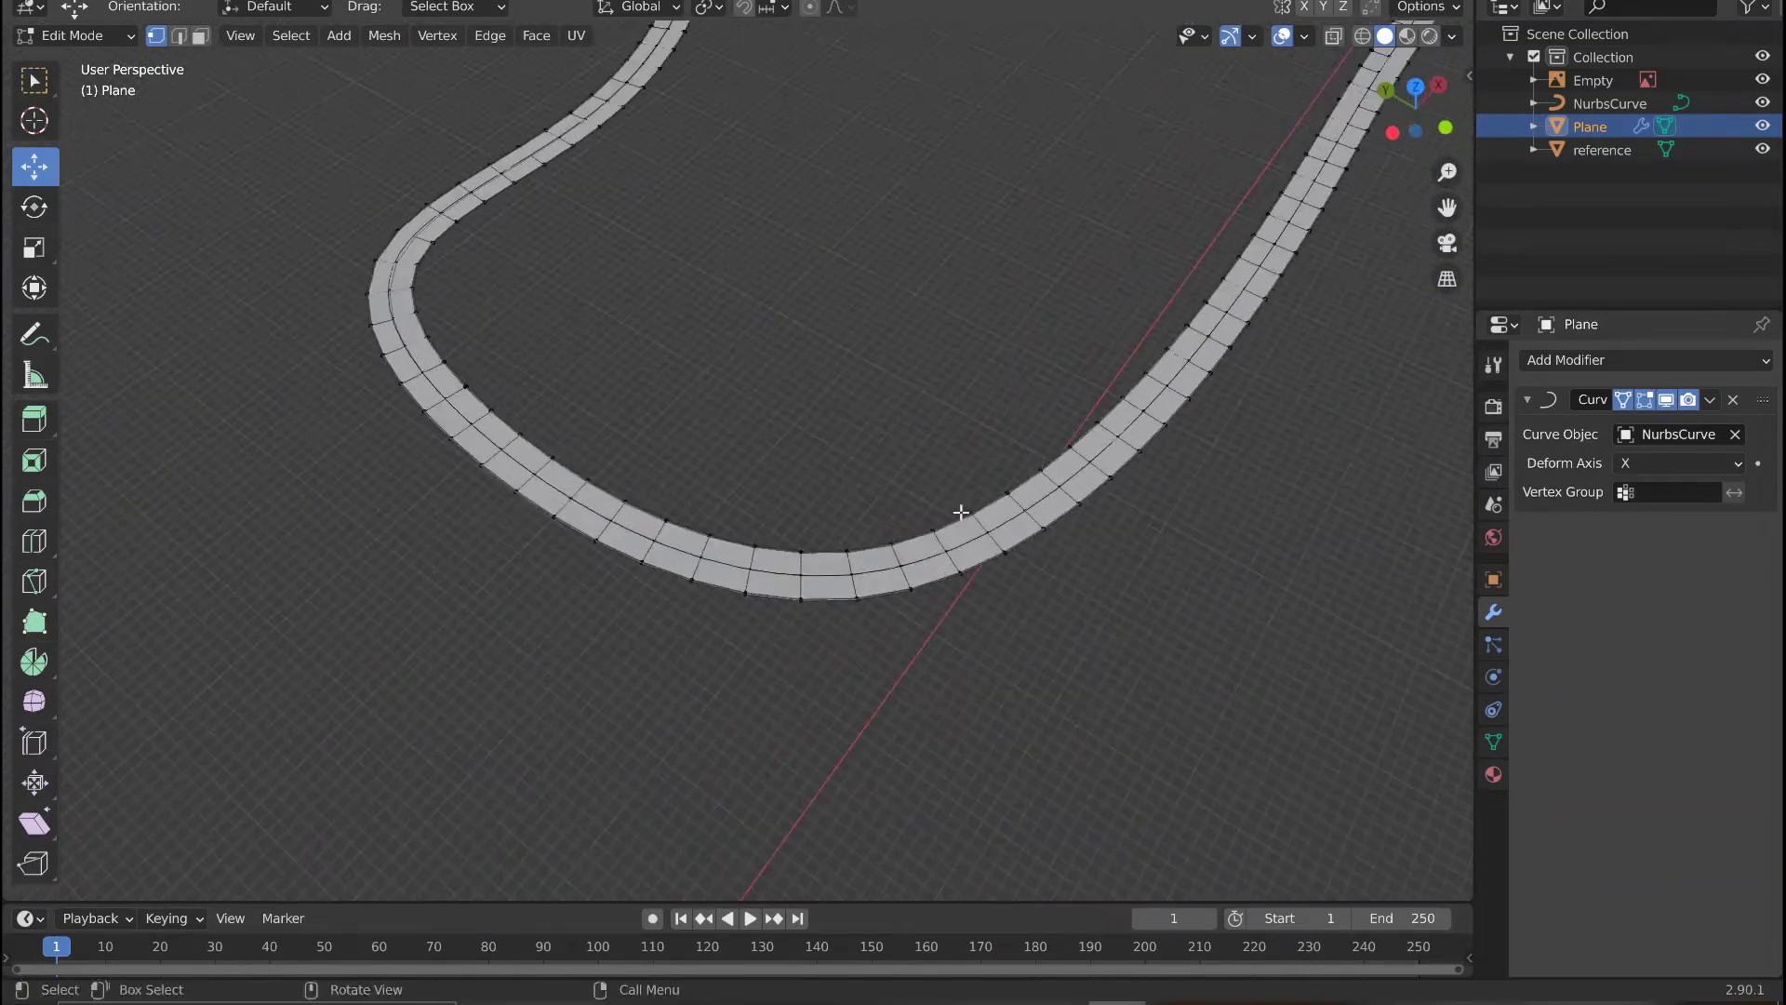
middle_drag(1066, 564, 1080, 511)
key(z)
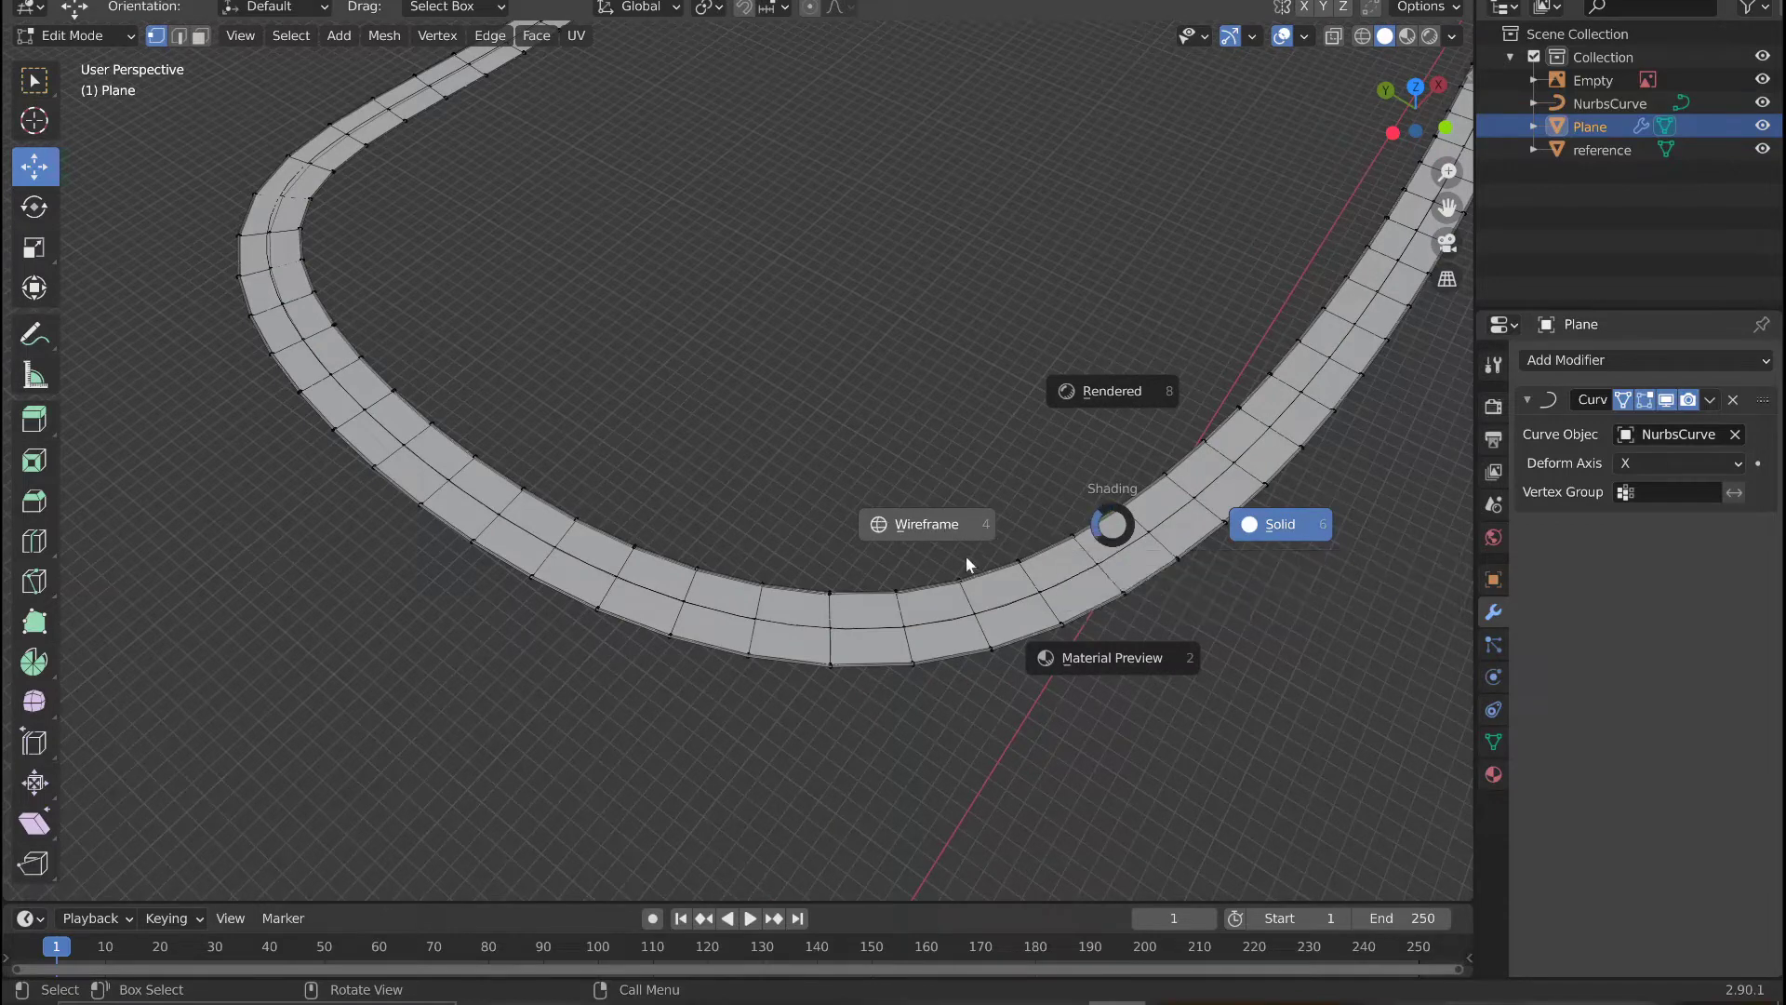
click(883, 528)
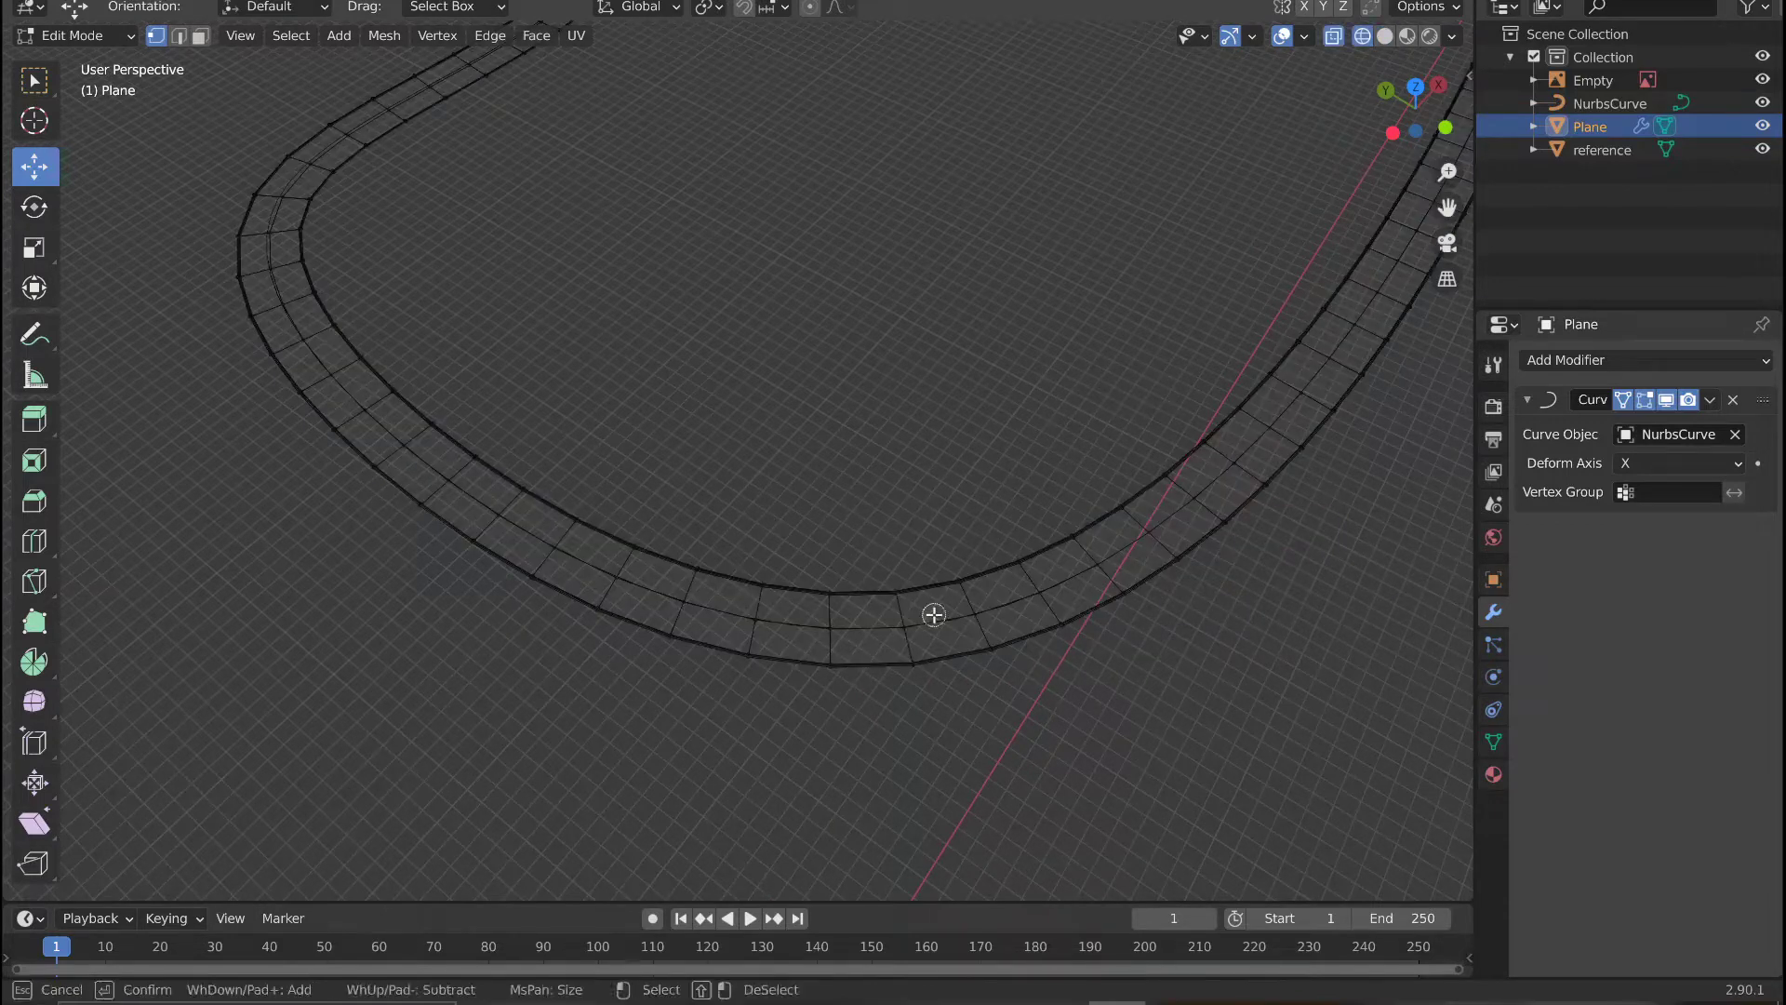
scroll(936, 597, down, 10)
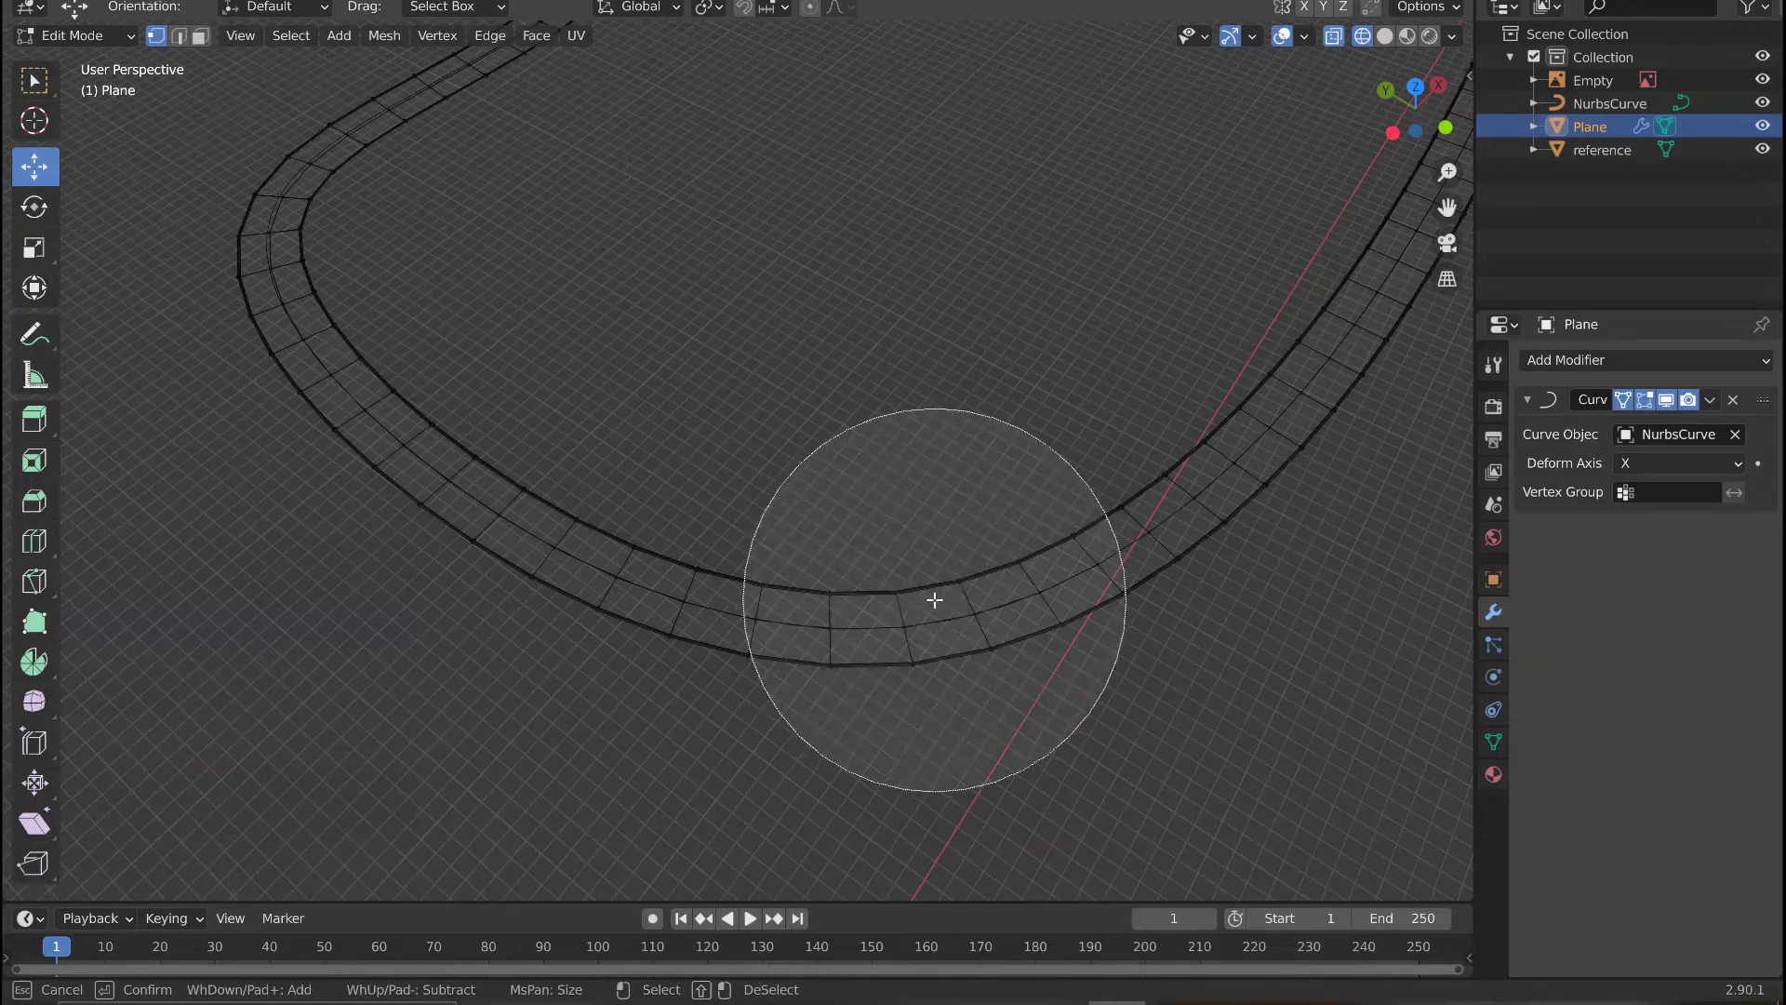
scroll(970, 631, up, 10)
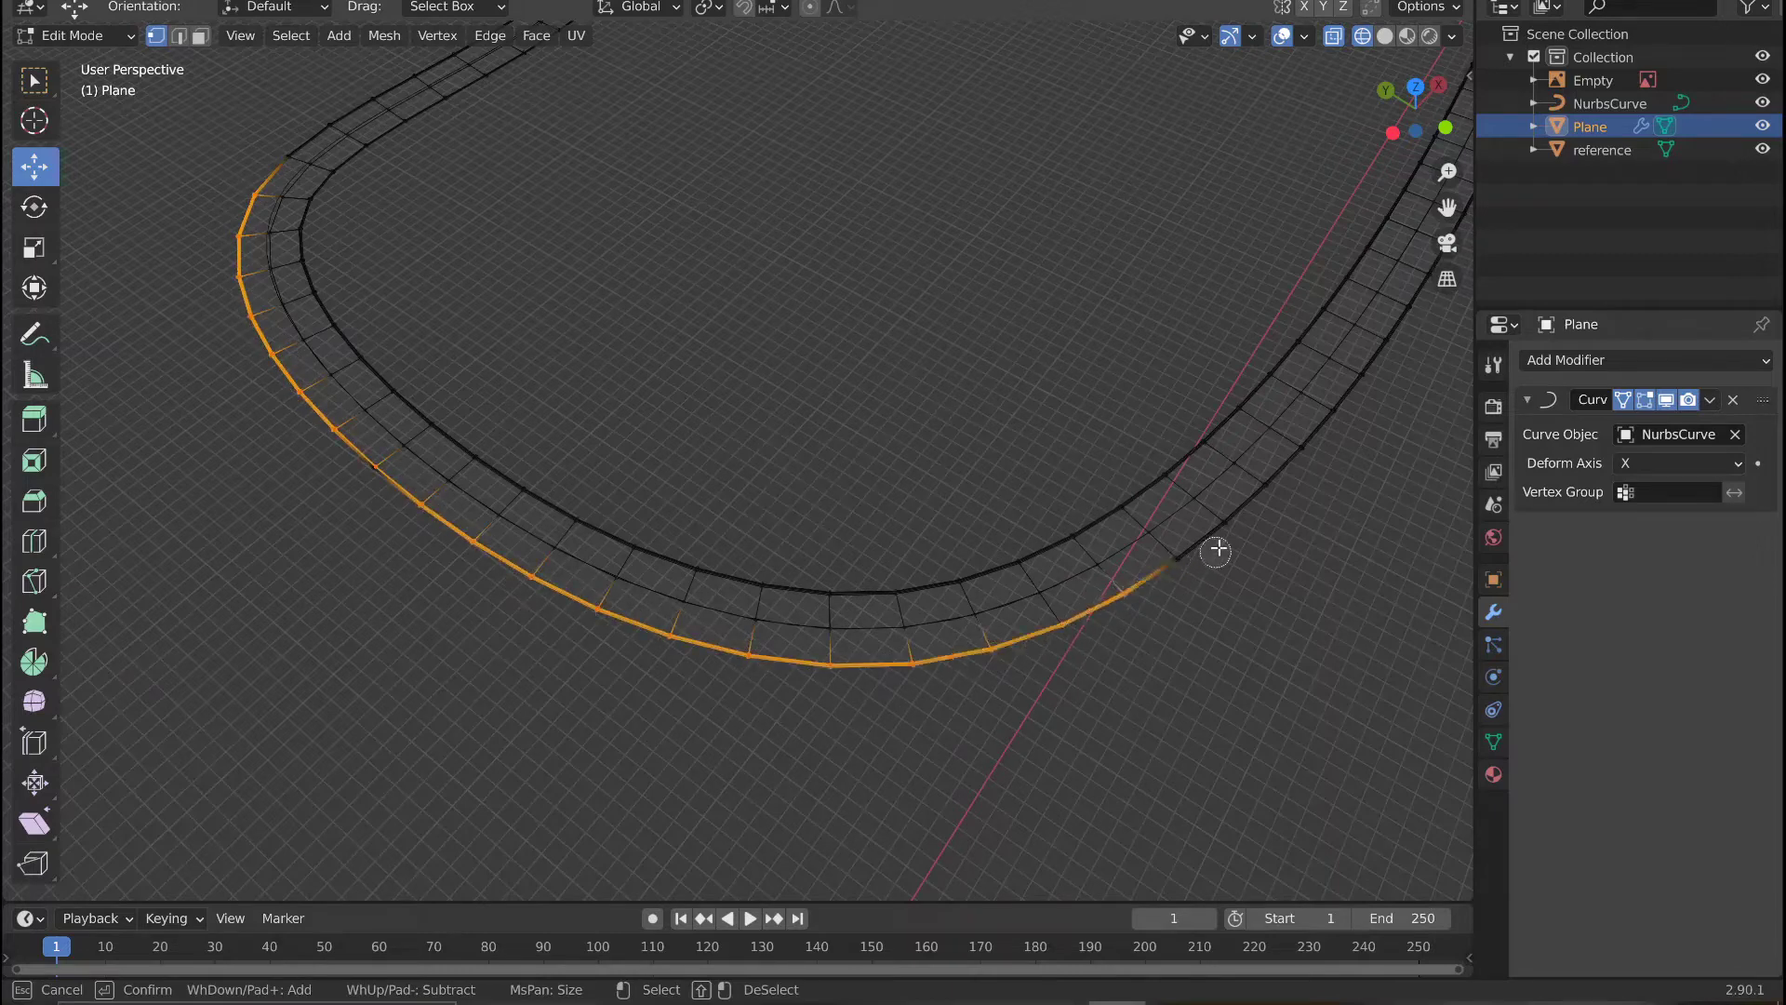
Examine the selected outer edge of the bend from low and distant angles in wireframe and solid shading.
middle_drag(667, 559, 625, 428)
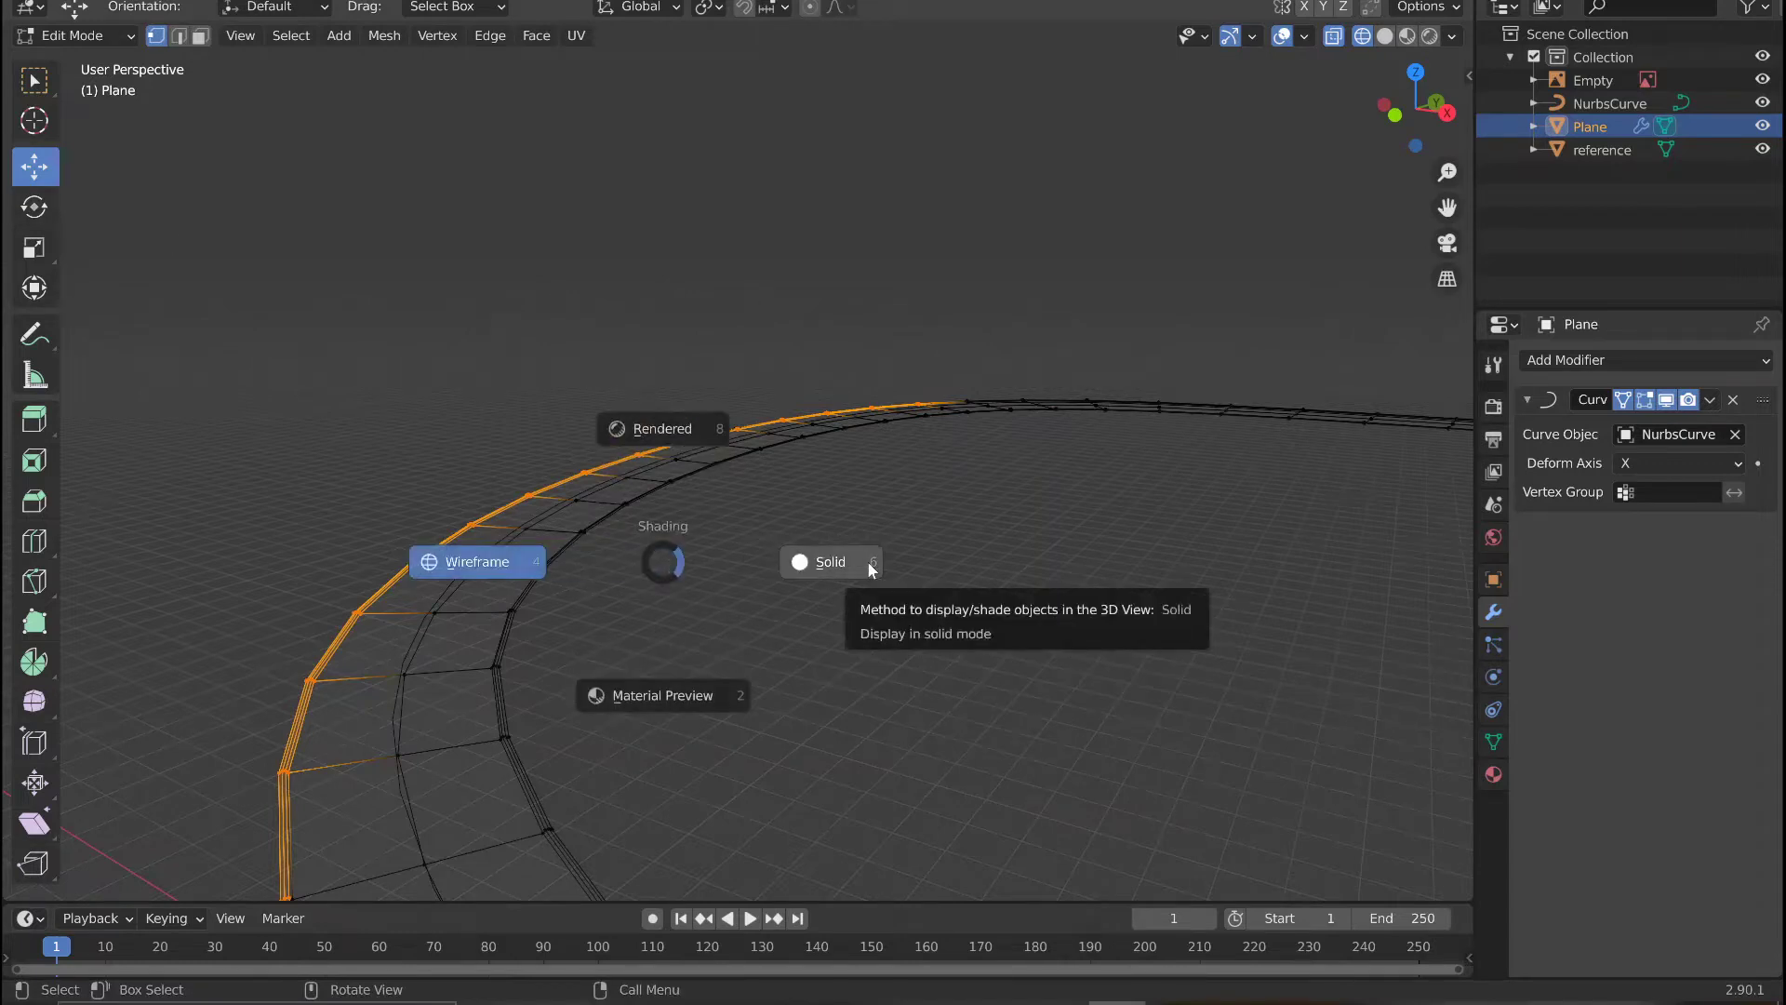
click(448, 567)
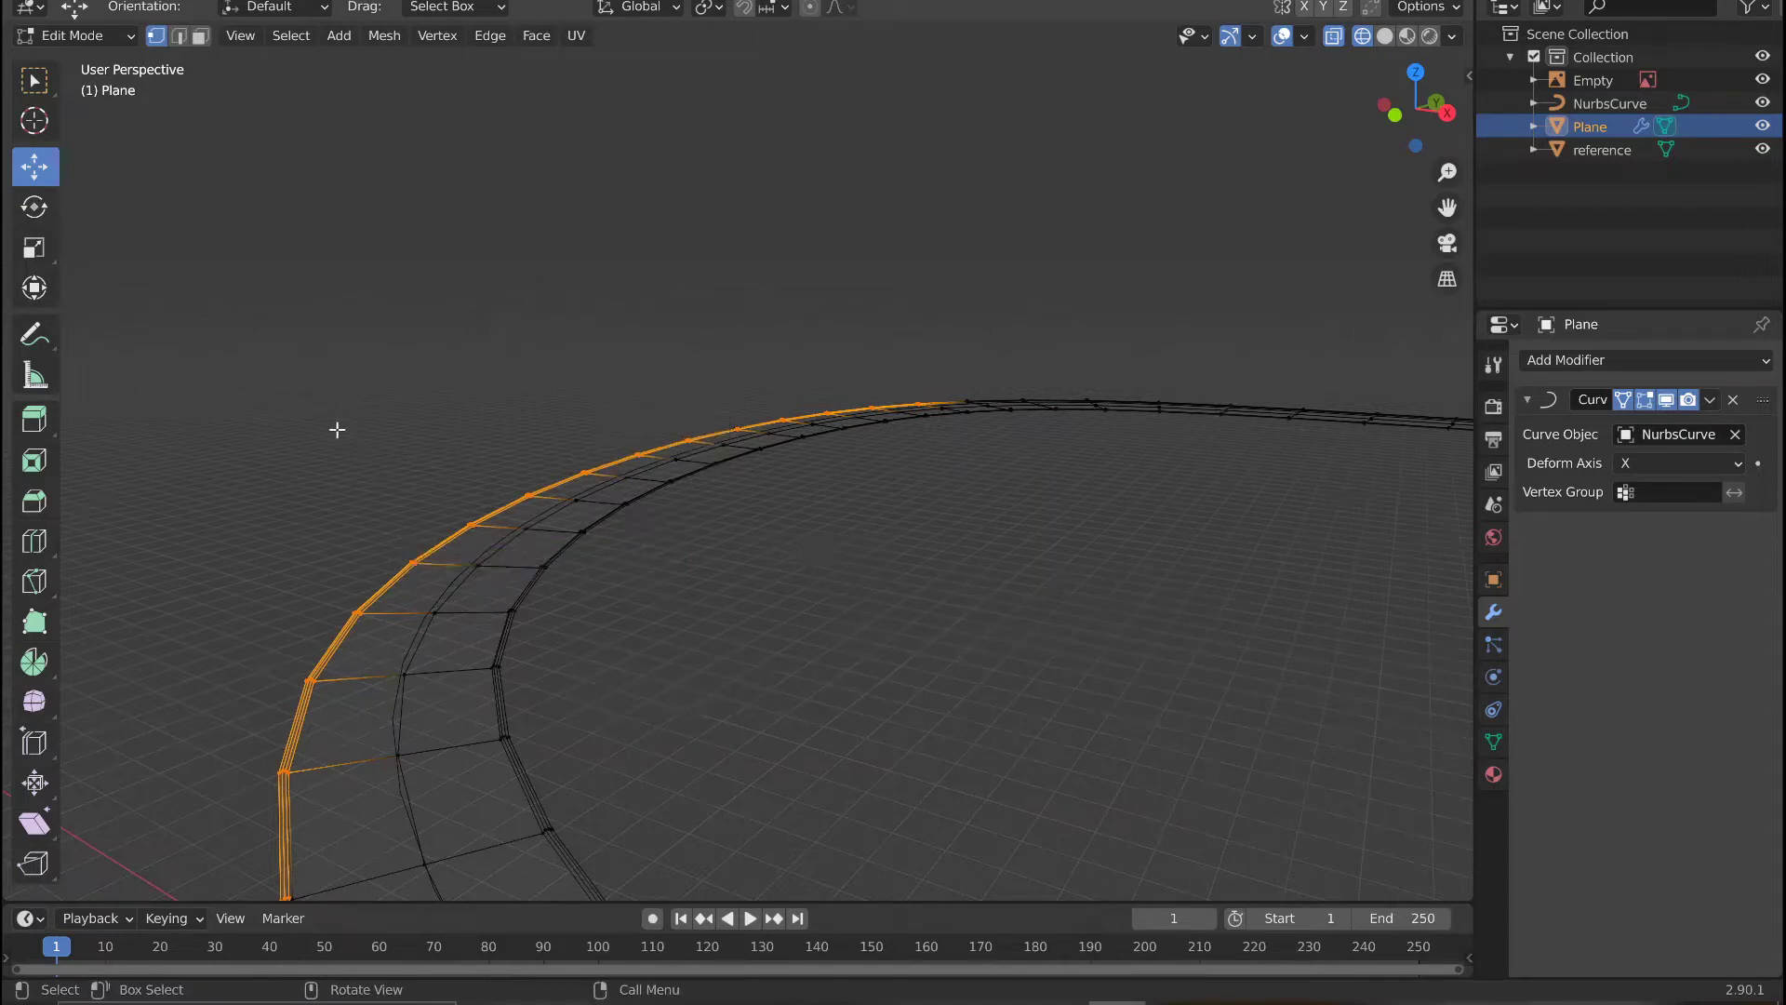
scroll(714, 626, down, 6)
mouse_move(725, 650)
middle_down()
mouse_move(1120, 682)
mouse_move(1066, 655)
mouse_move(1058, 679)
mouse_move(1041, 602)
mouse_move(945, 606)
middle_up()
key(z)
click(1194, 599)
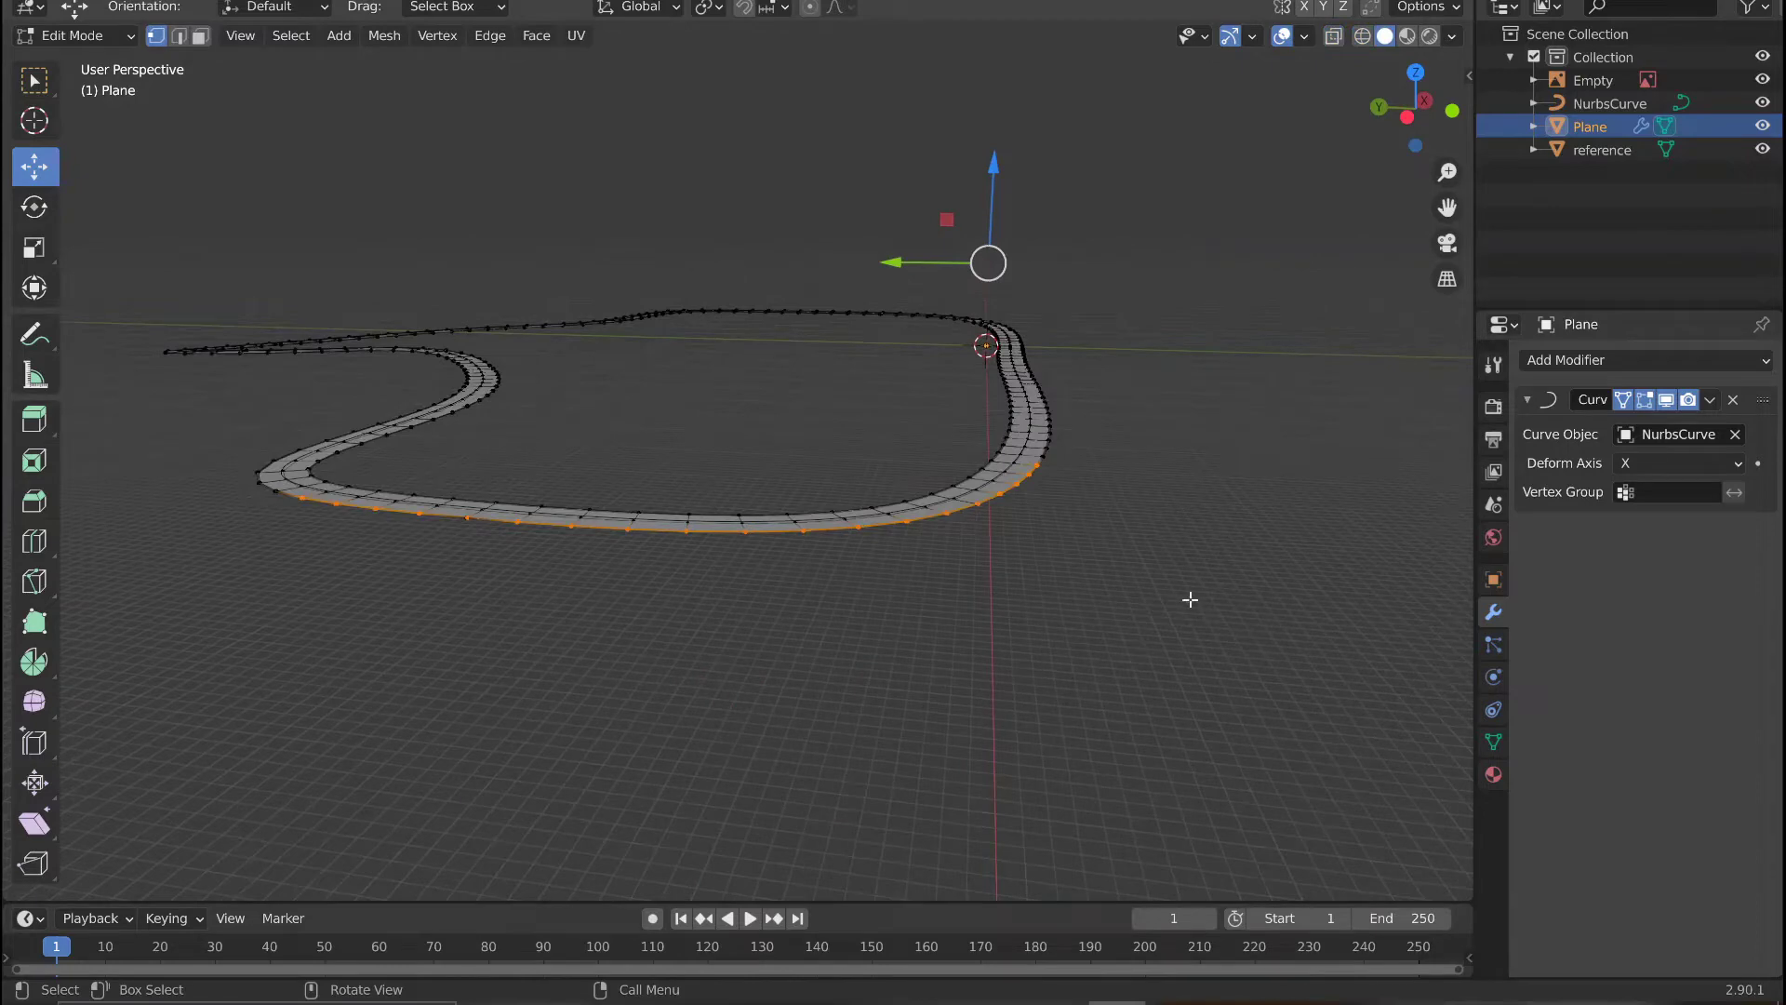
key(z)
click(574, 562)
key(z)
click(1316, 614)
scroll(1038, 223, up, 2)
middle_drag(1003, 229, 539, 240)
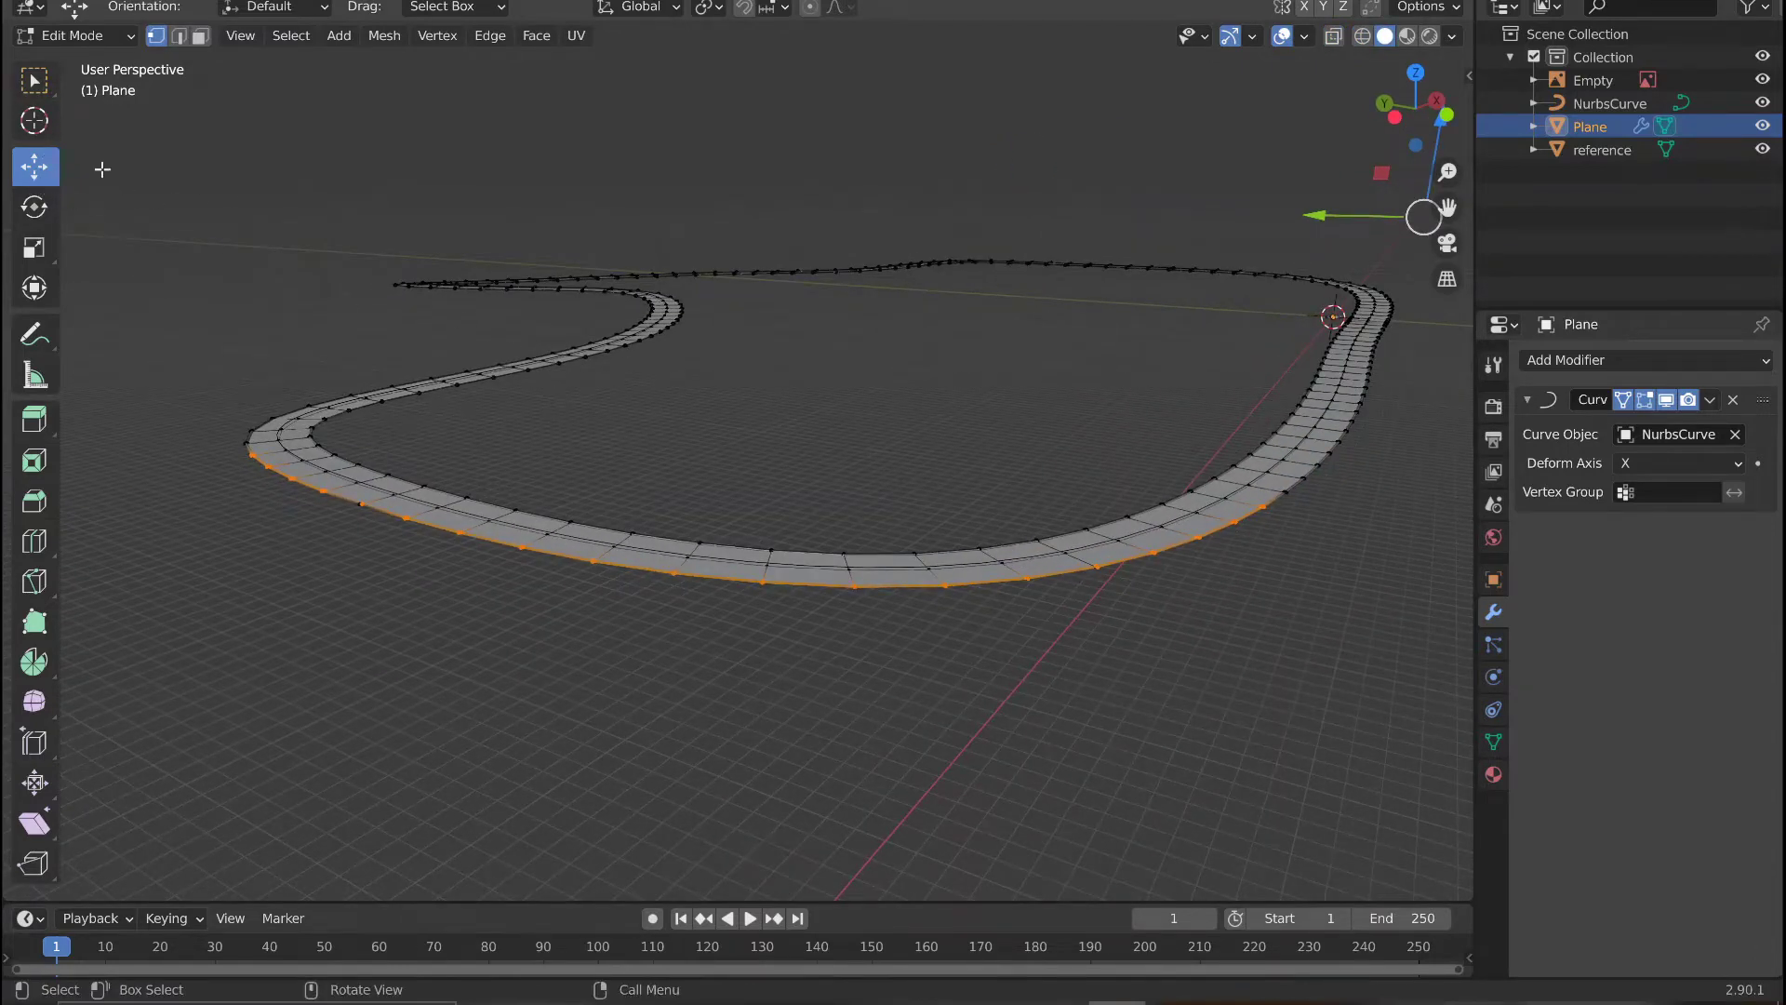
Try to raise the selected outer-edge vertices of the bend along Z.
middle_drag(825, 328, 900, 307)
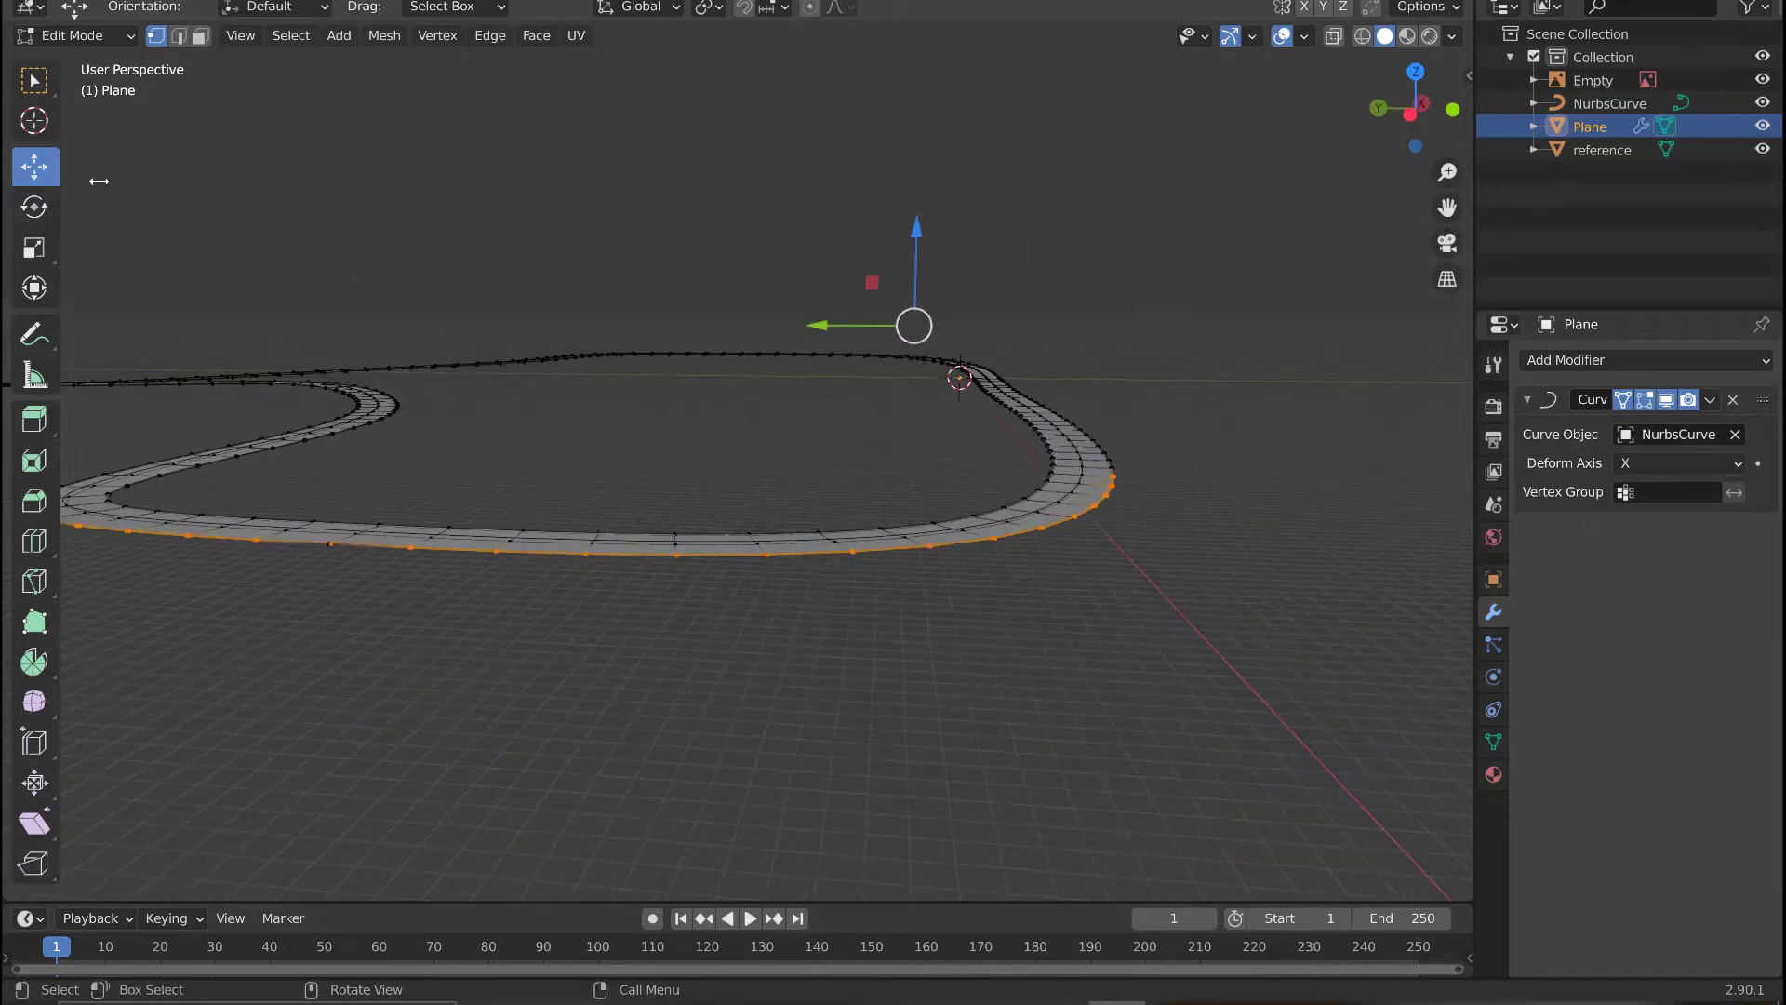
drag(908, 263, 917, 248)
middle_drag(917, 248, 967, 649)
key(ctrl+z)
Check the outer-edge selection in wireframe and raise those vertices slightly along Z to bank the bend.
key(shift+z)
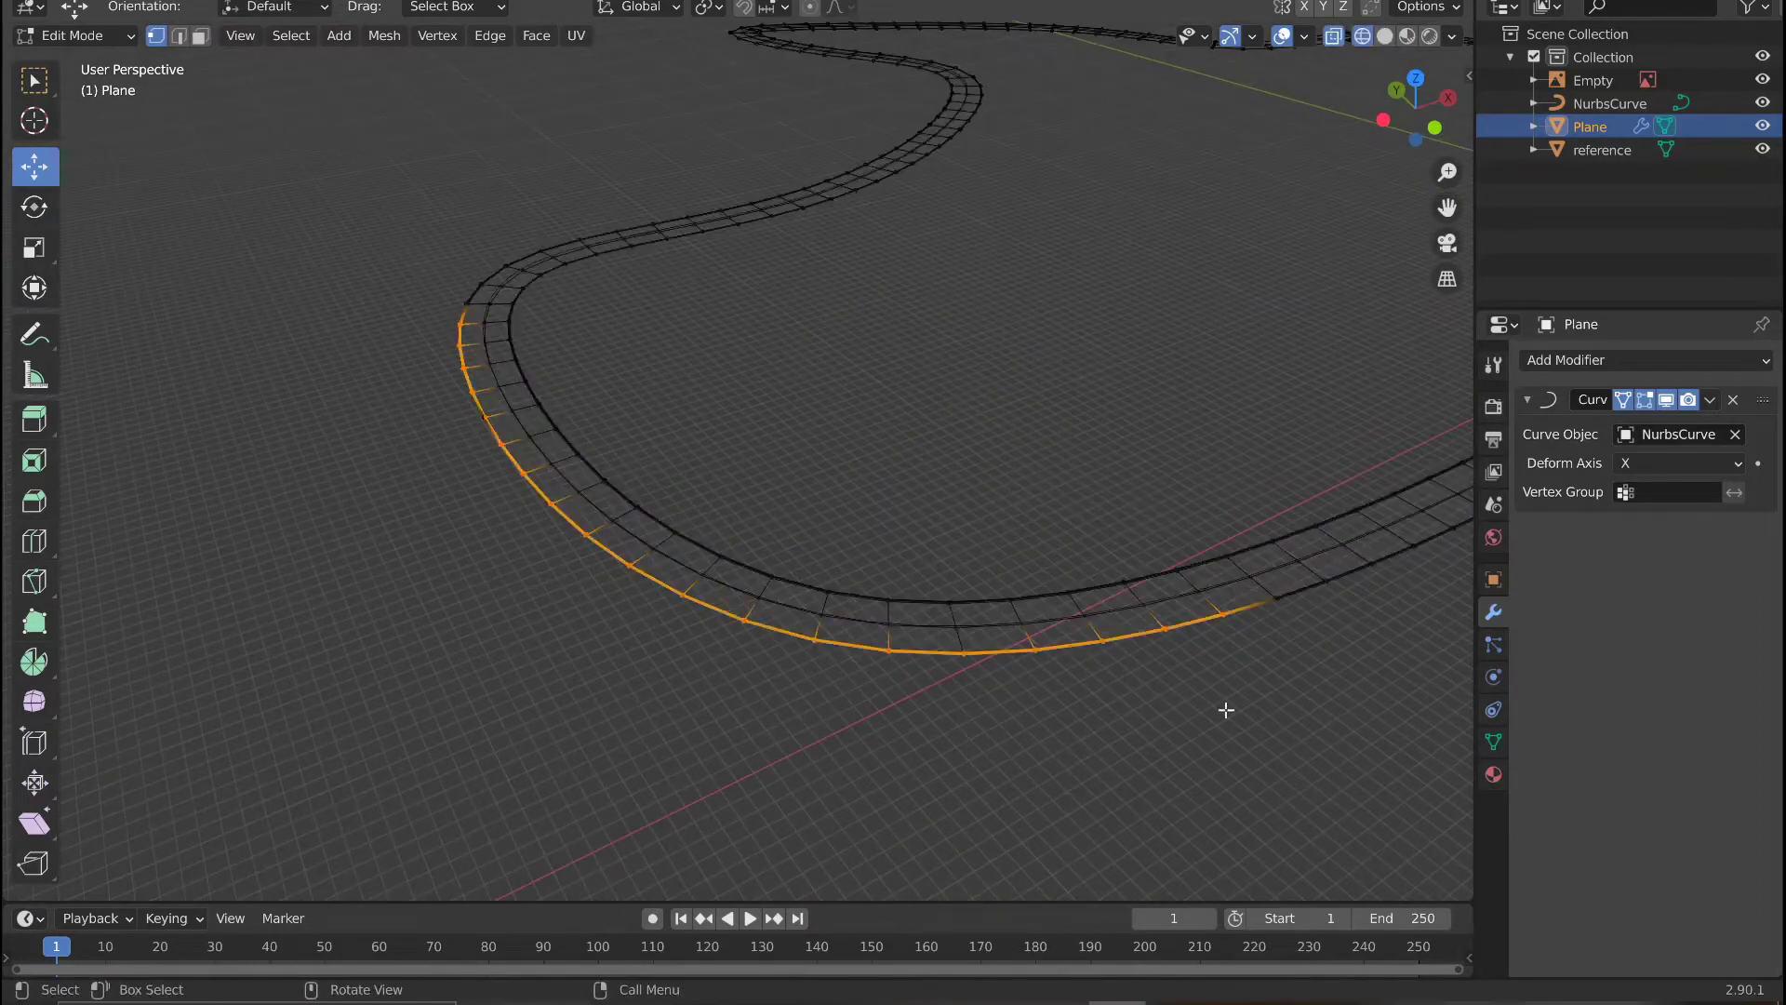
key(c)
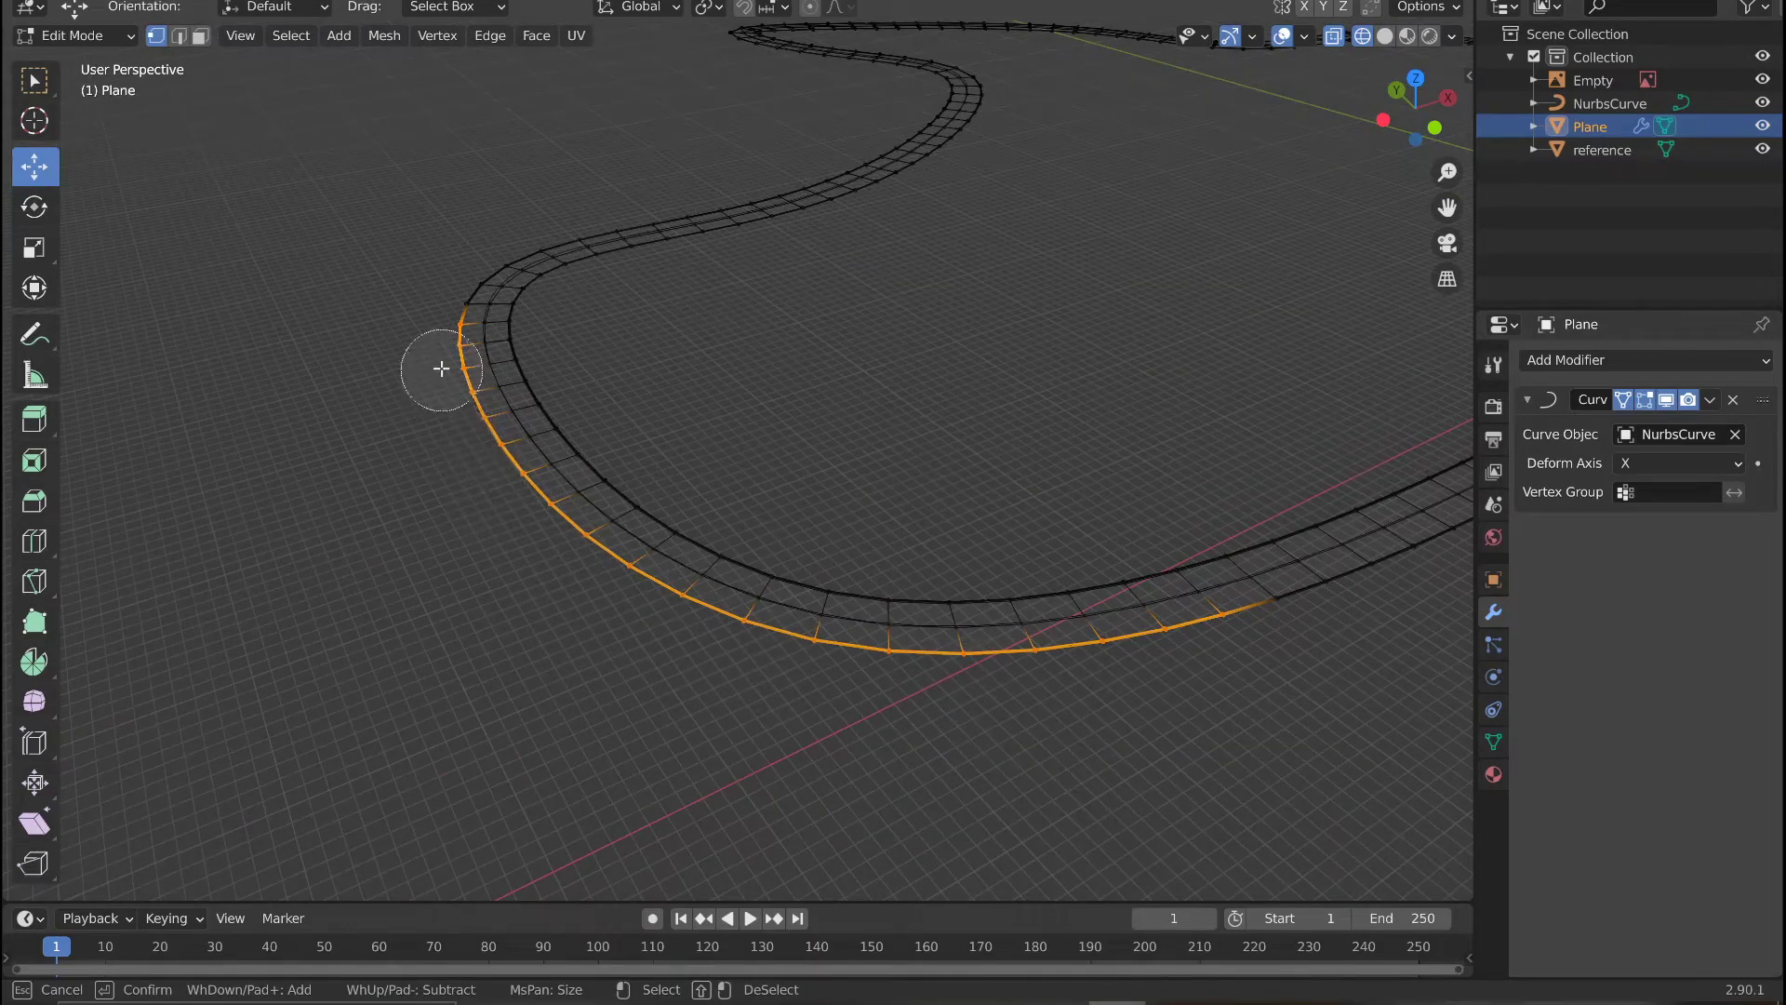
key(Escape)
middle_drag(621, 620, 841, 538)
middle_drag(913, 471, 438, 893)
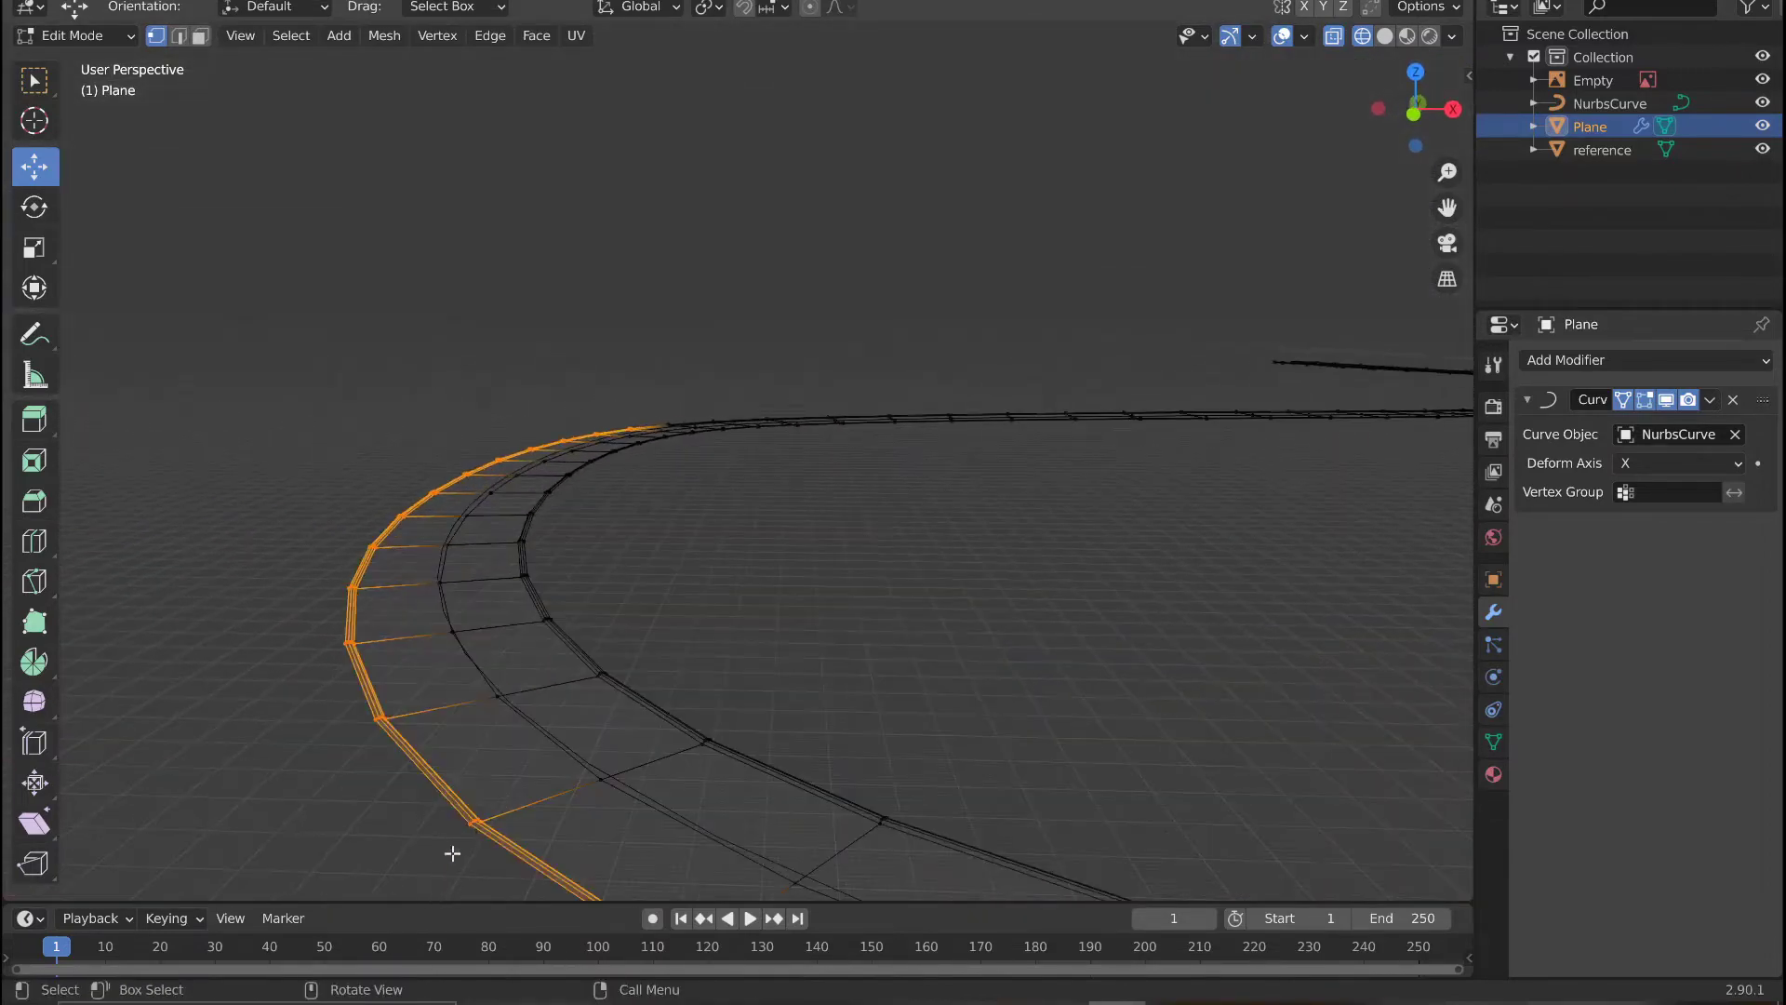
key(z)
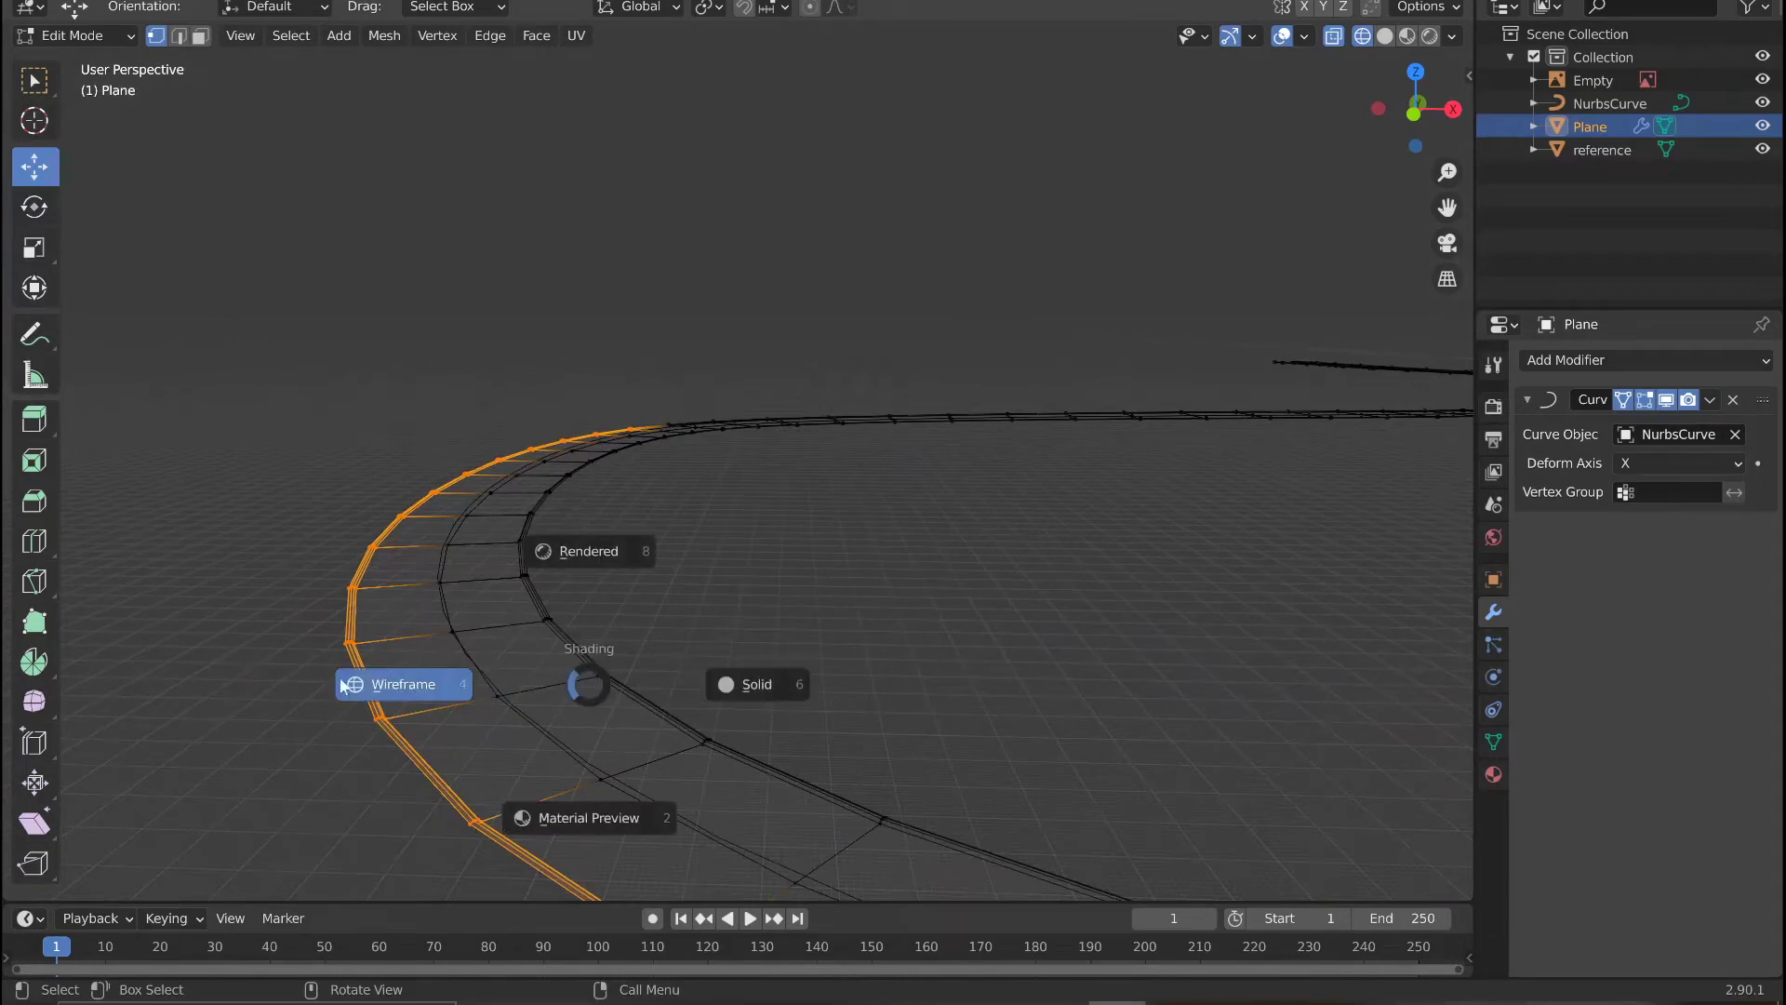
click(432, 694)
mouse_move(403, 726)
middle_down()
mouse_move(522, 650)
mouse_move(623, 650)
mouse_move(760, 771)
mouse_move(1055, 261)
mouse_move(949, 415)
mouse_move(855, 390)
mouse_move(968, 391)
middle_up()
drag(1218, 334, 1216, 332)
Return to solid shading, clear the selection, and examine the banked bend from the outside.
mouse_move(818, 438)
middle_down()
mouse_move(610, 462)
mouse_move(351, 450)
mouse_move(679, 522)
middle_up()
key(shift+z)
middle_drag(1175, 534, 960, 652)
scroll(956, 627, down, 1)
click(949, 633)
scroll(1294, 551, down, 1)
middle_drag(1273, 557, 1332, 531)
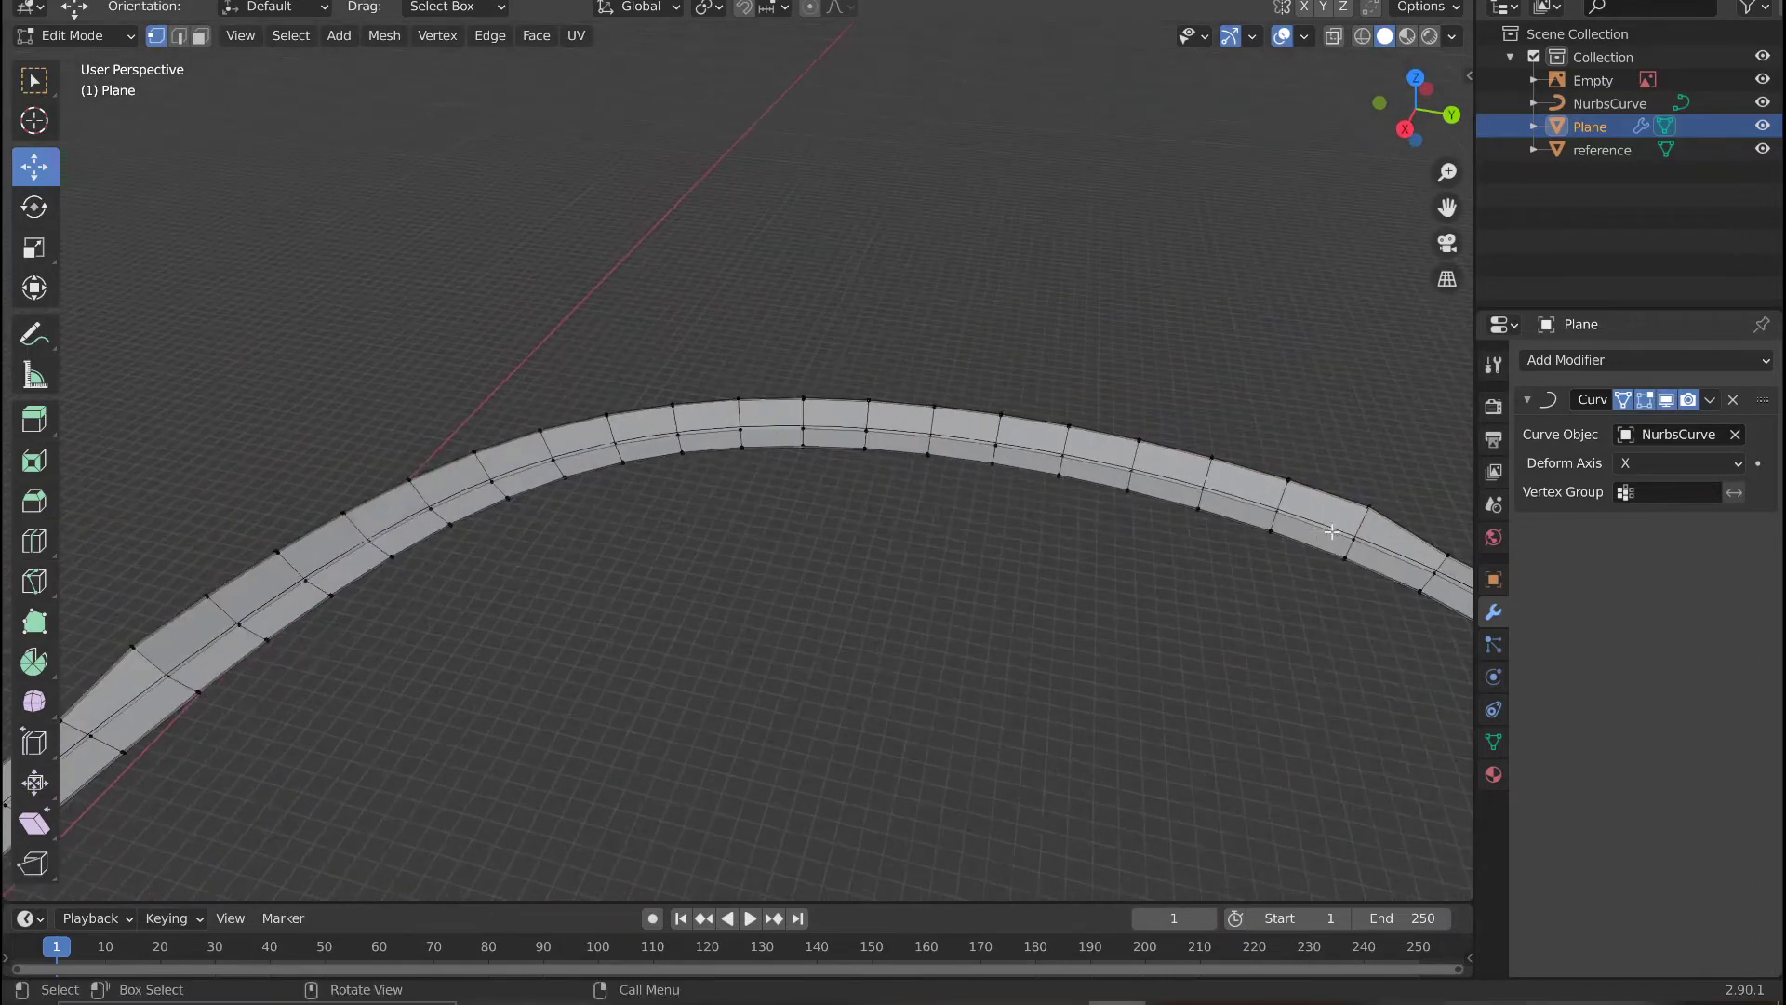
middle_drag(1033, 618, 1183, 482)
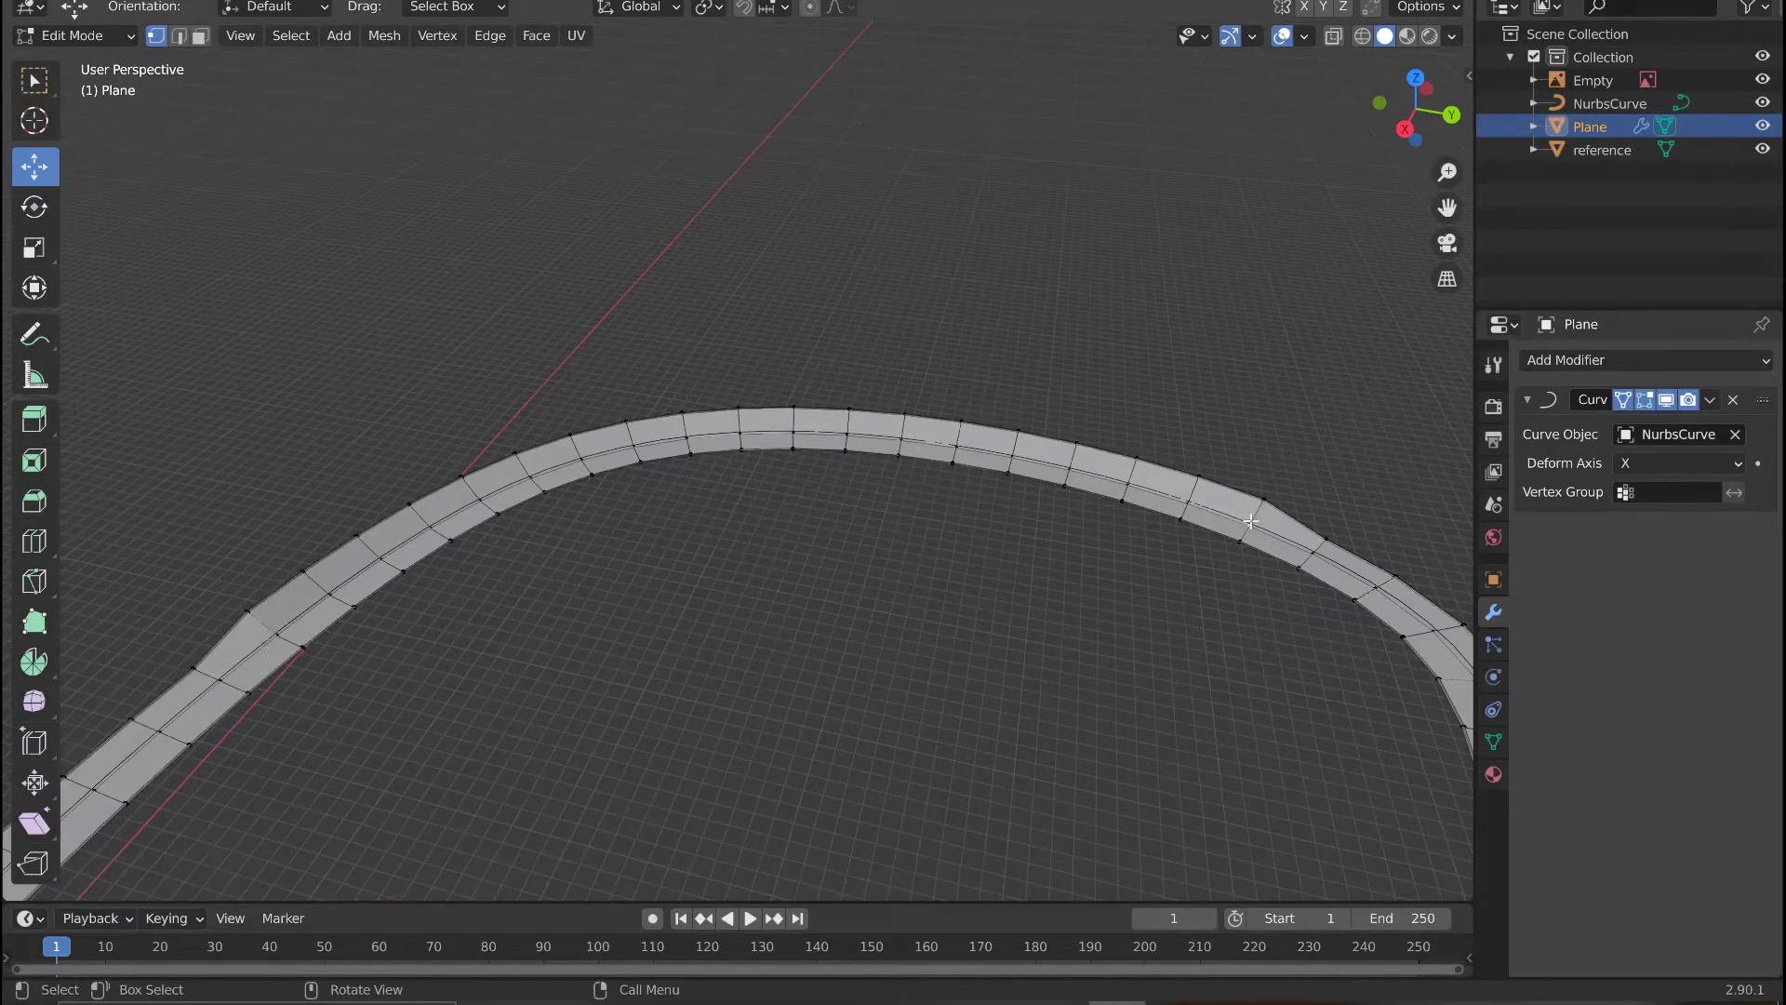
Try to select the center-line vertices through the banked bend with Pick Shortest Path.
ctrl+click(276, 632)
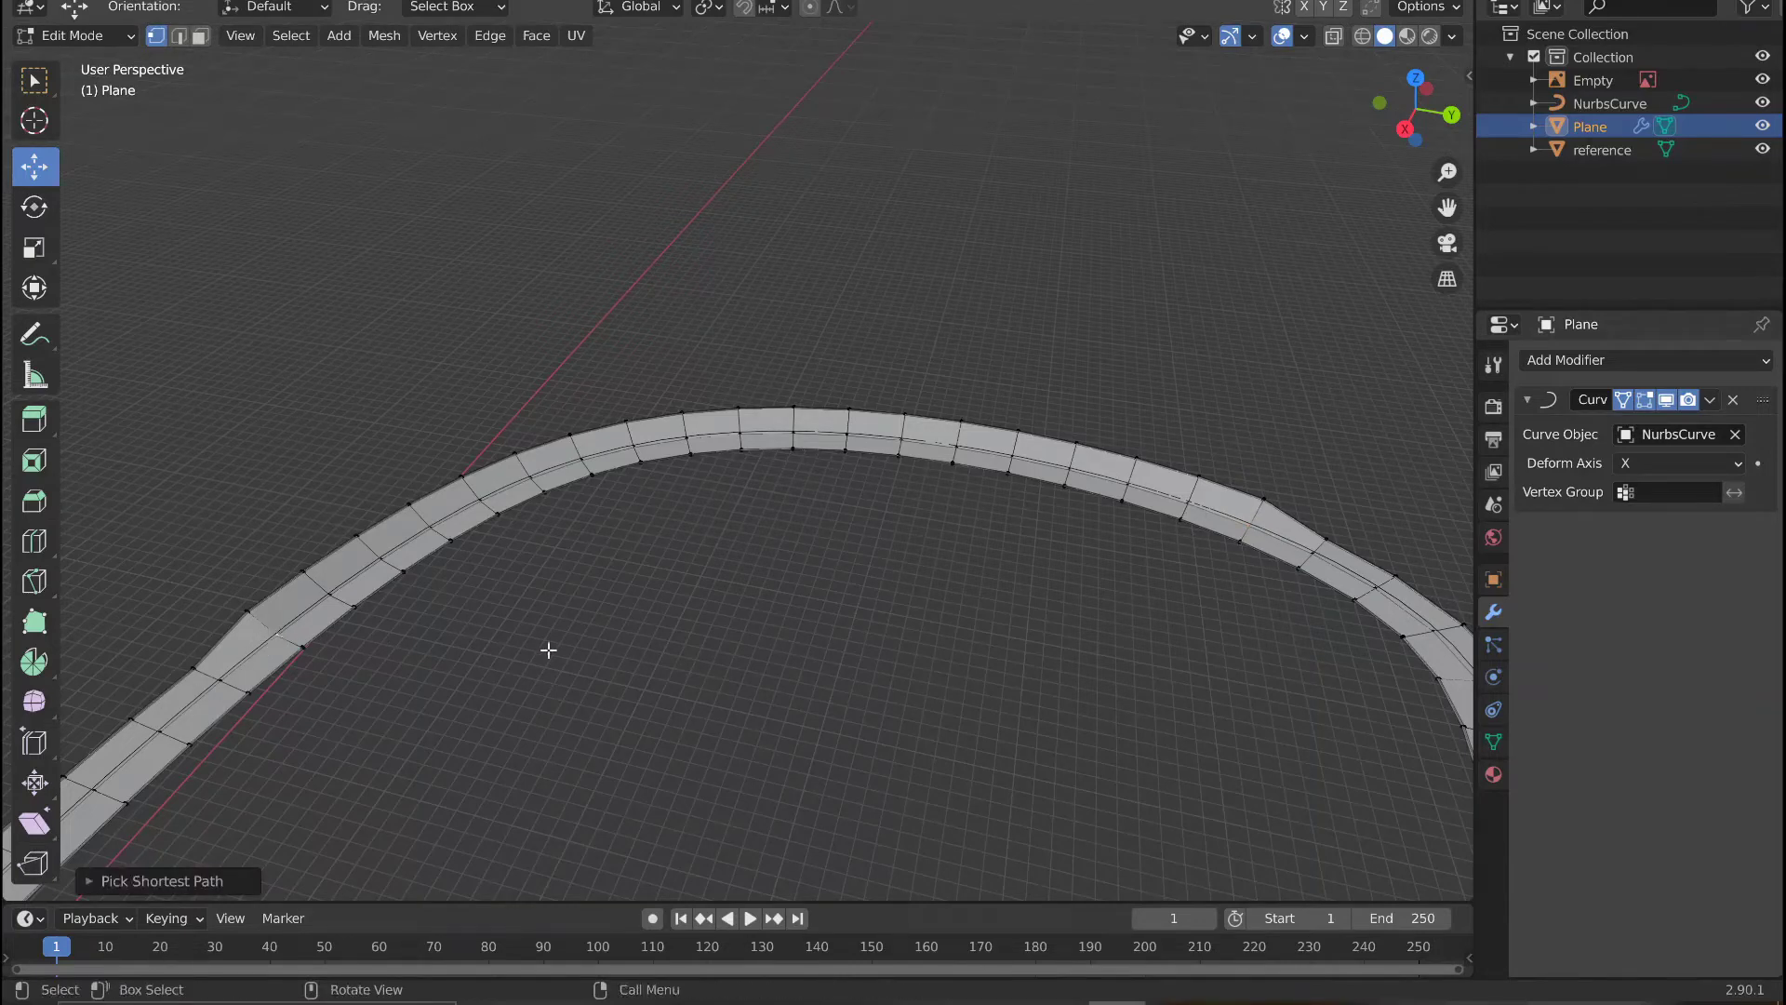
key(z)
click(239, 623)
key(z)
click(886, 623)
key(ctrl+z)
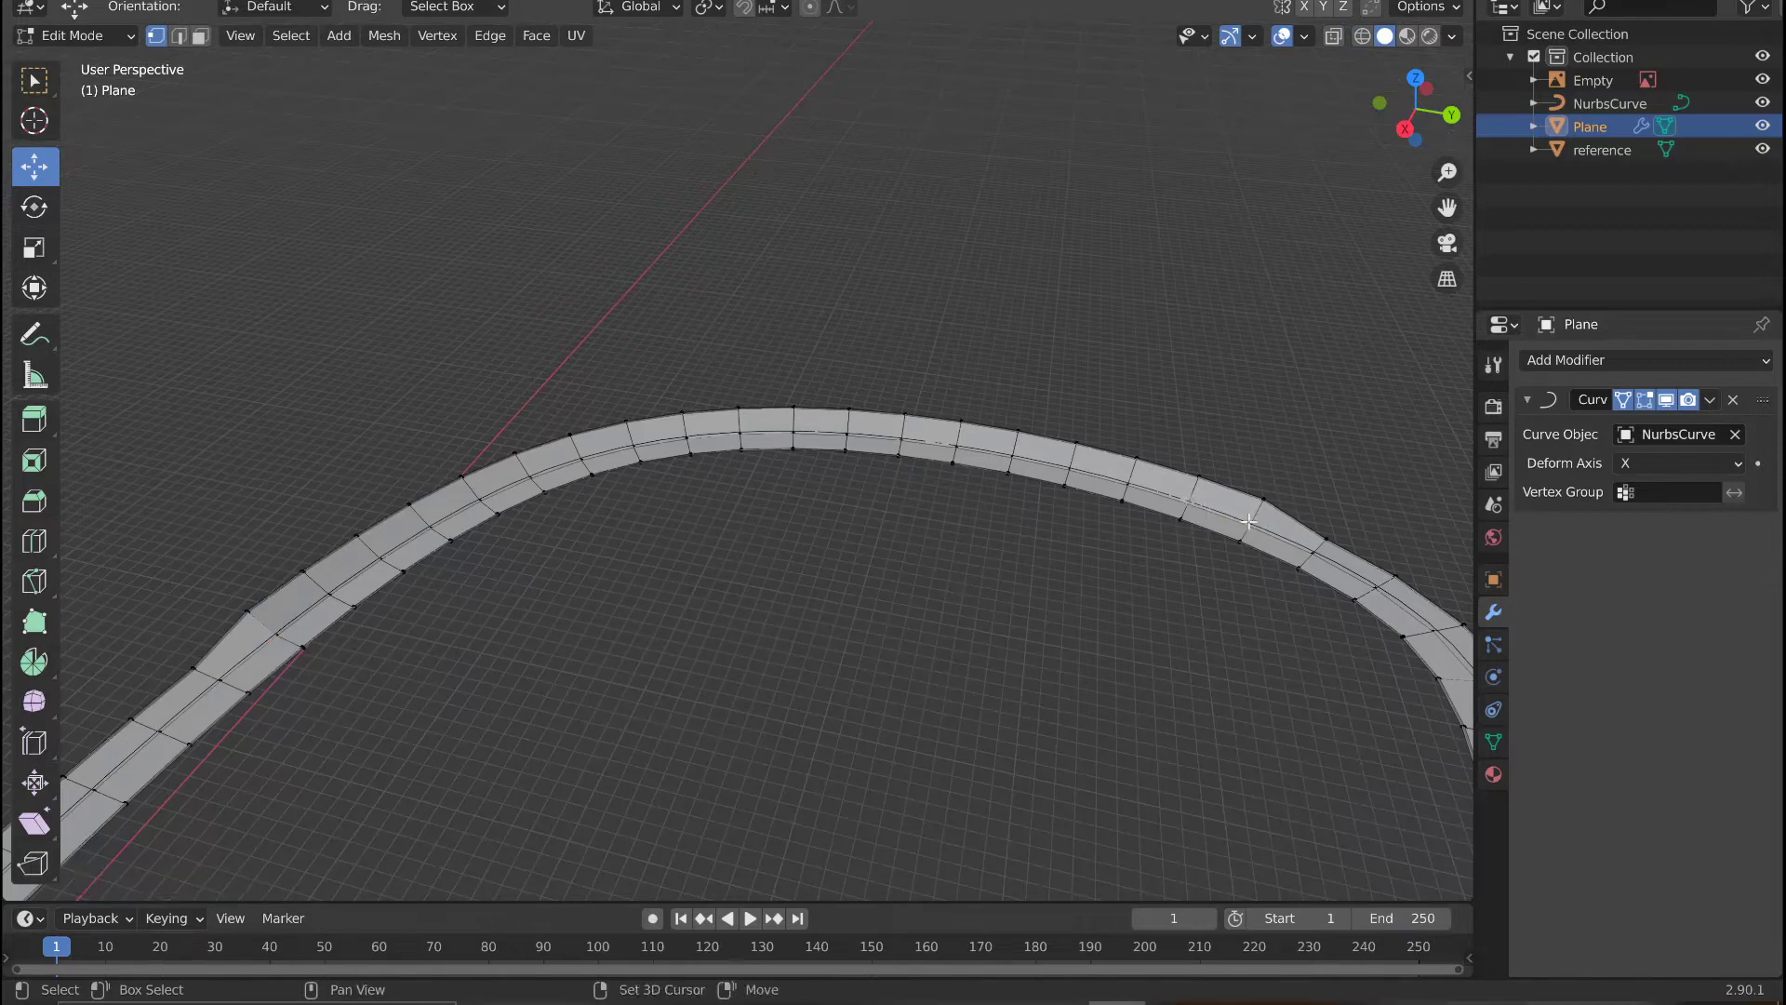
Select the center-line vertices along the banked bend in wireframe shading with Circle Select.
key(alt+z)
key(c)
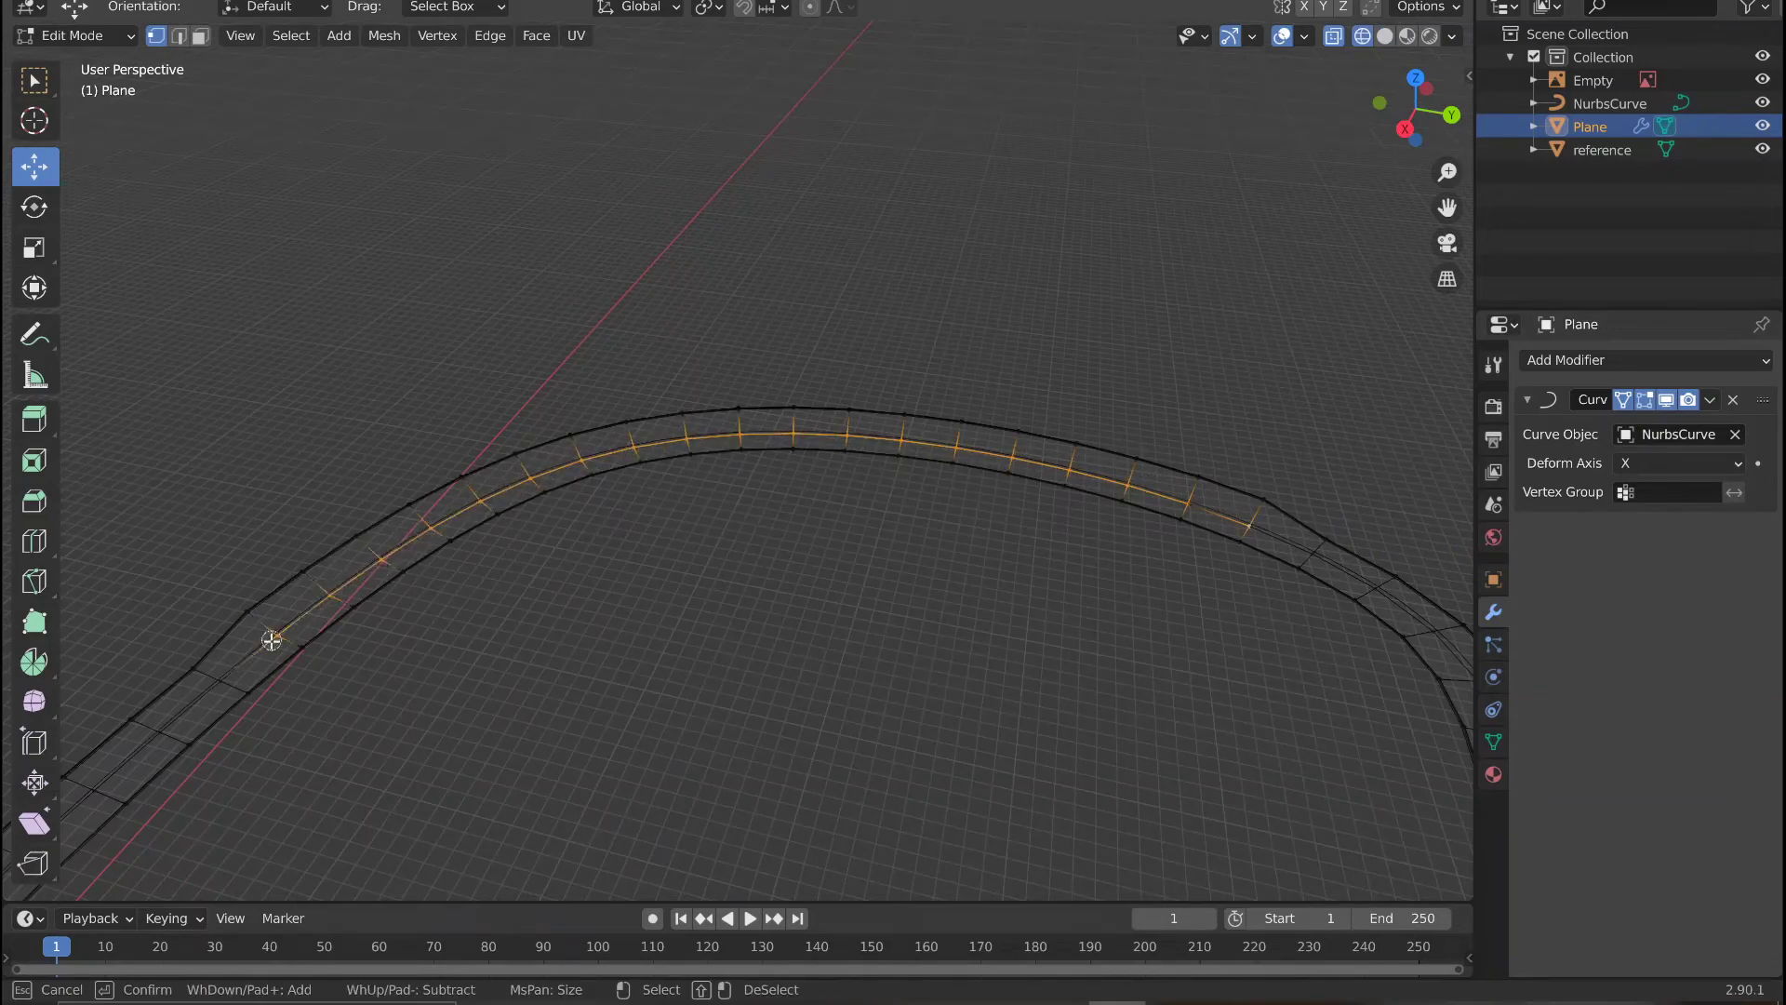
key(Escape)
Try to raise the selected center-line vertices slightly along Z and inspect the bend in solid shading.
middle_drag(362, 646, 1126, 217)
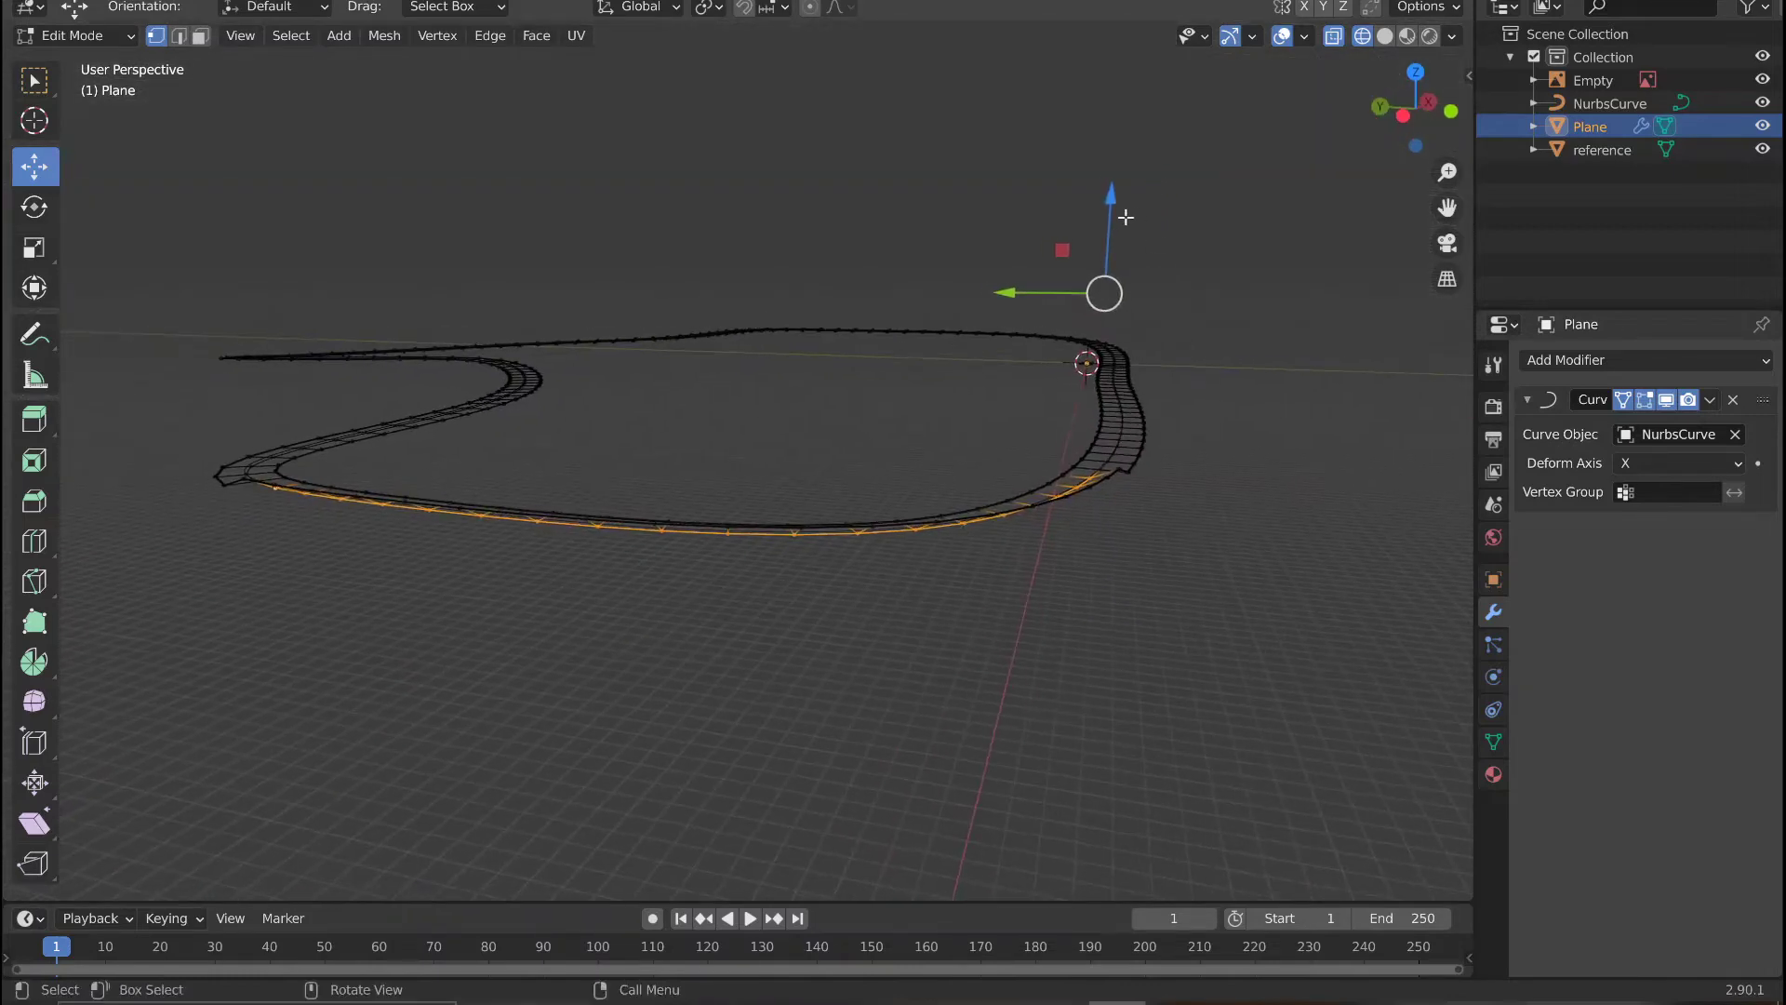
mouse_move(1093, 280)
middle_down()
mouse_move(1057, 347)
mouse_move(1109, 251)
middle_up()
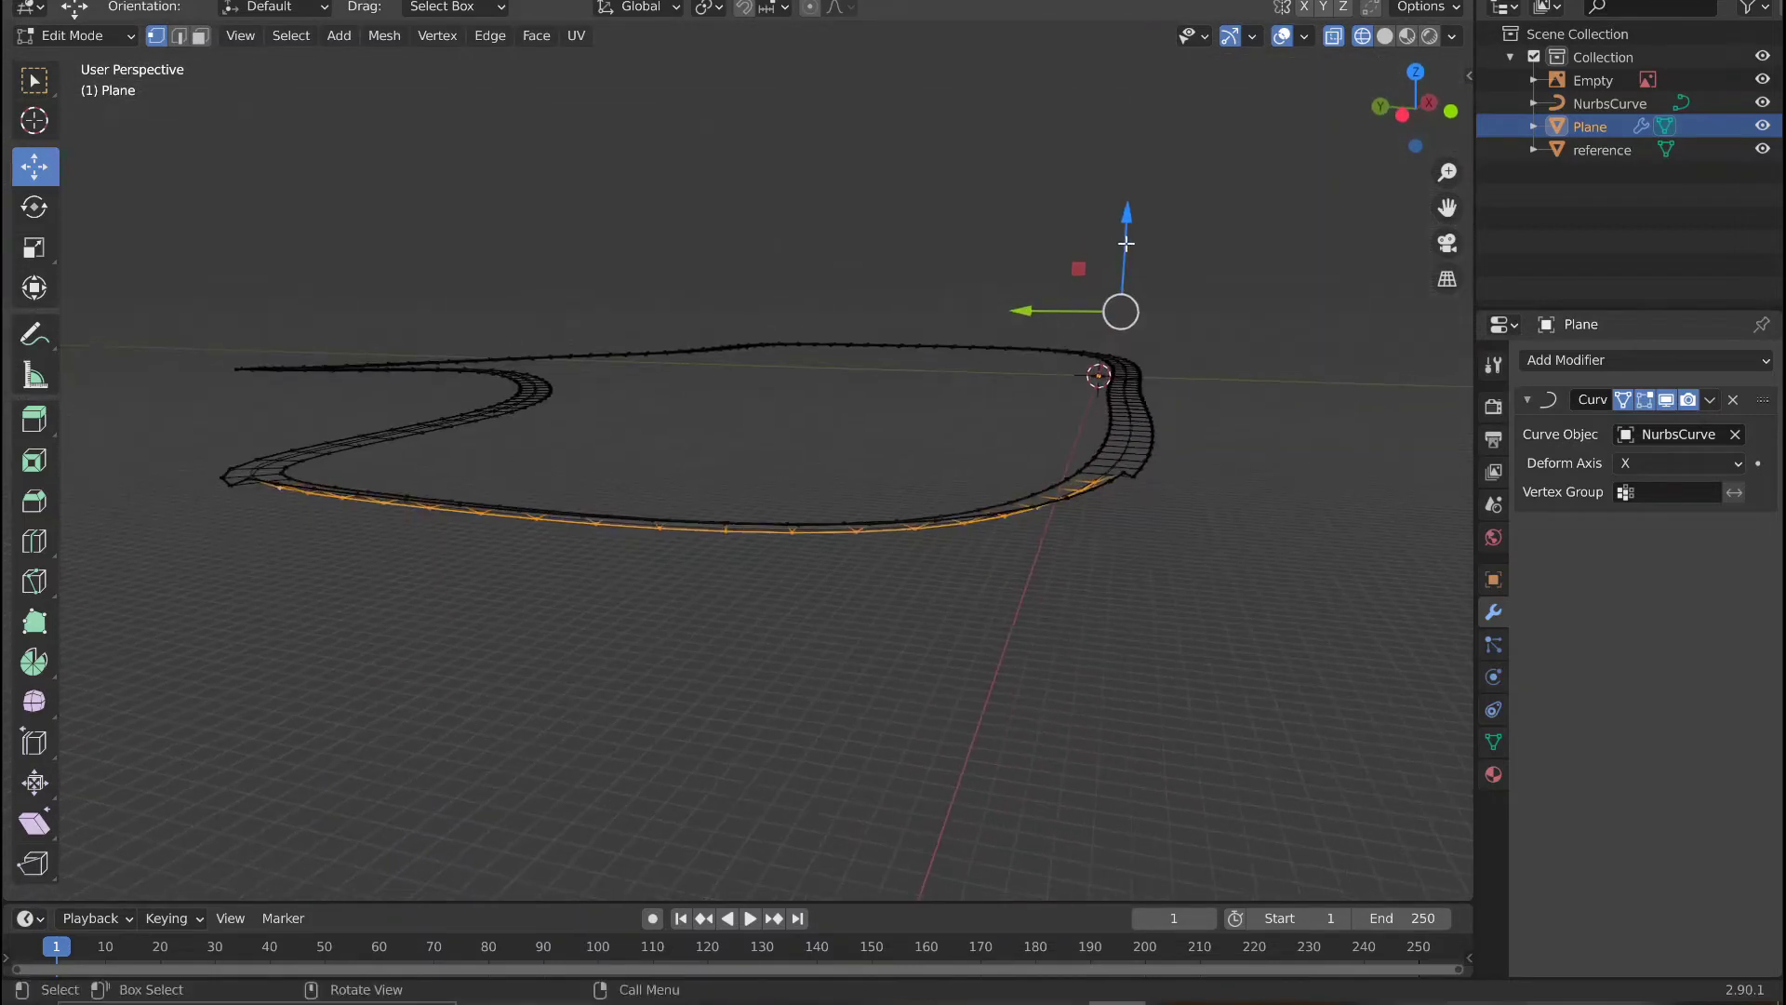
drag(1126, 243, 1124, 240)
mouse_move(823, 367)
middle_down()
mouse_move(950, 369)
mouse_move(1077, 428)
mouse_move(1092, 407)
mouse_move(987, 508)
middle_up()
key(shift+z)
key(ctrl+z)
Select the center-line vertices through the whole banked bend with Circle Select and raise them about 4.75 m along Z.
key(shift+z)
key(c)
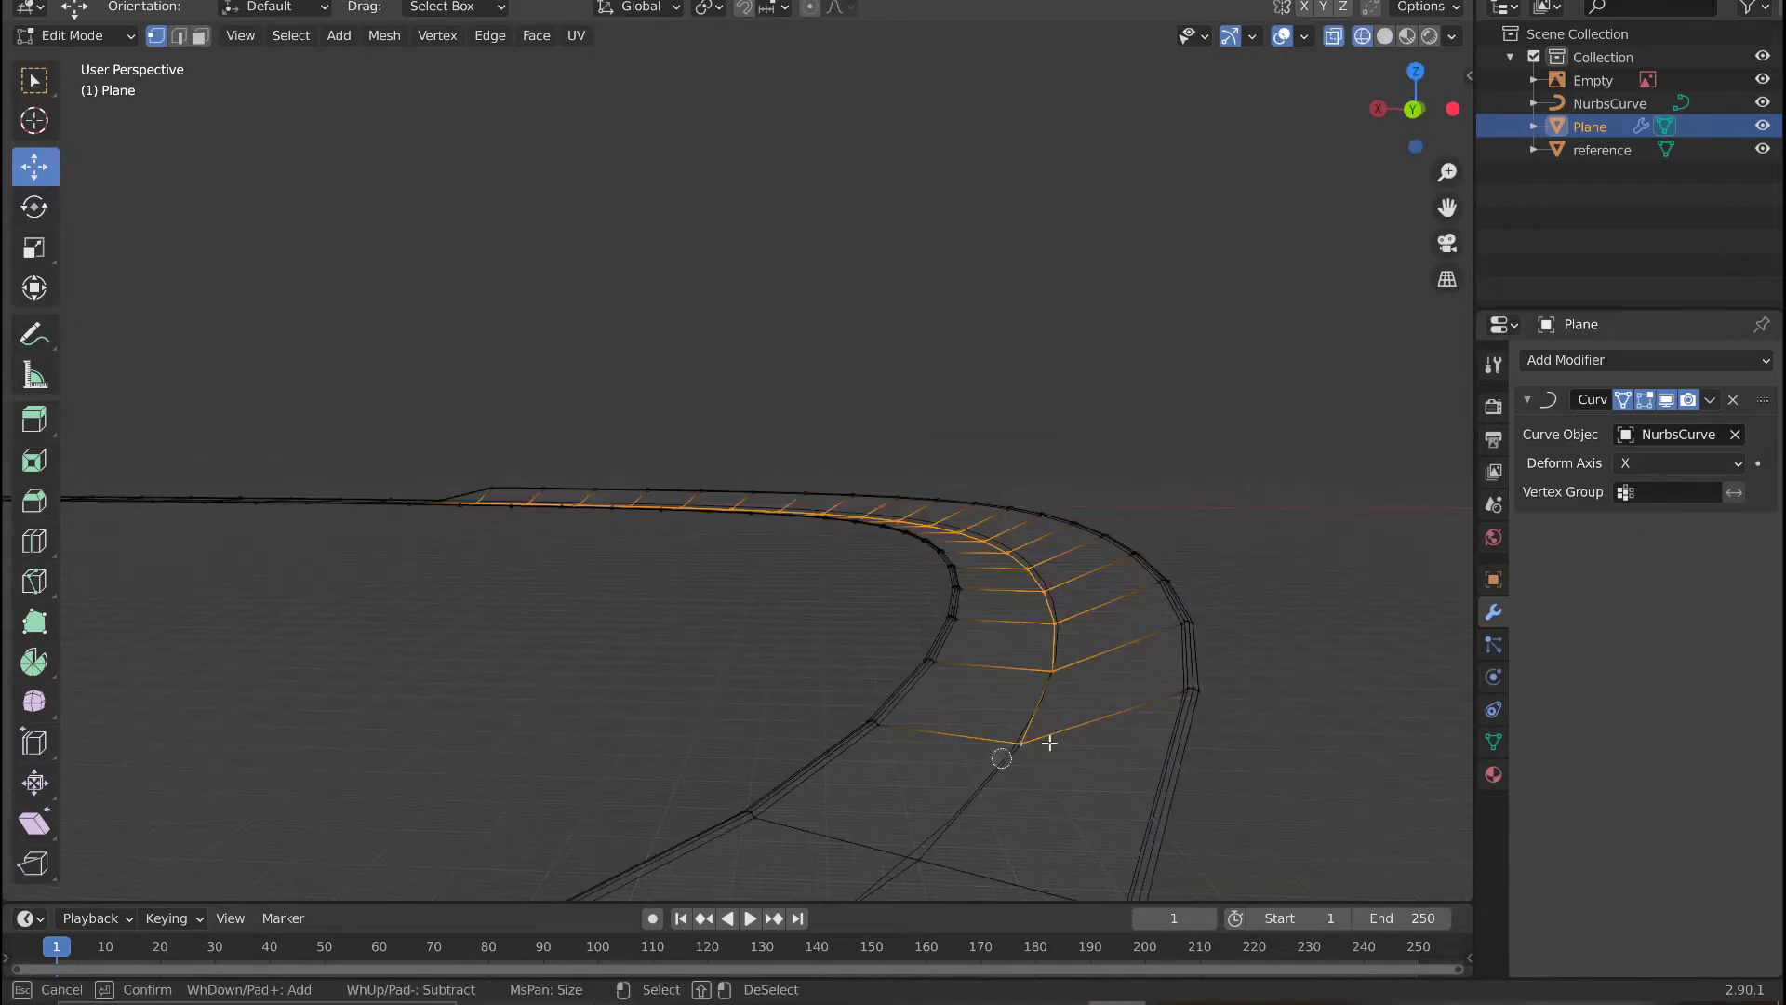
scroll(1038, 580, up, 2)
mouse_move(1039, 580)
middle_down()
mouse_move(989, 638)
mouse_move(1132, 714)
mouse_move(1151, 588)
middle_up()
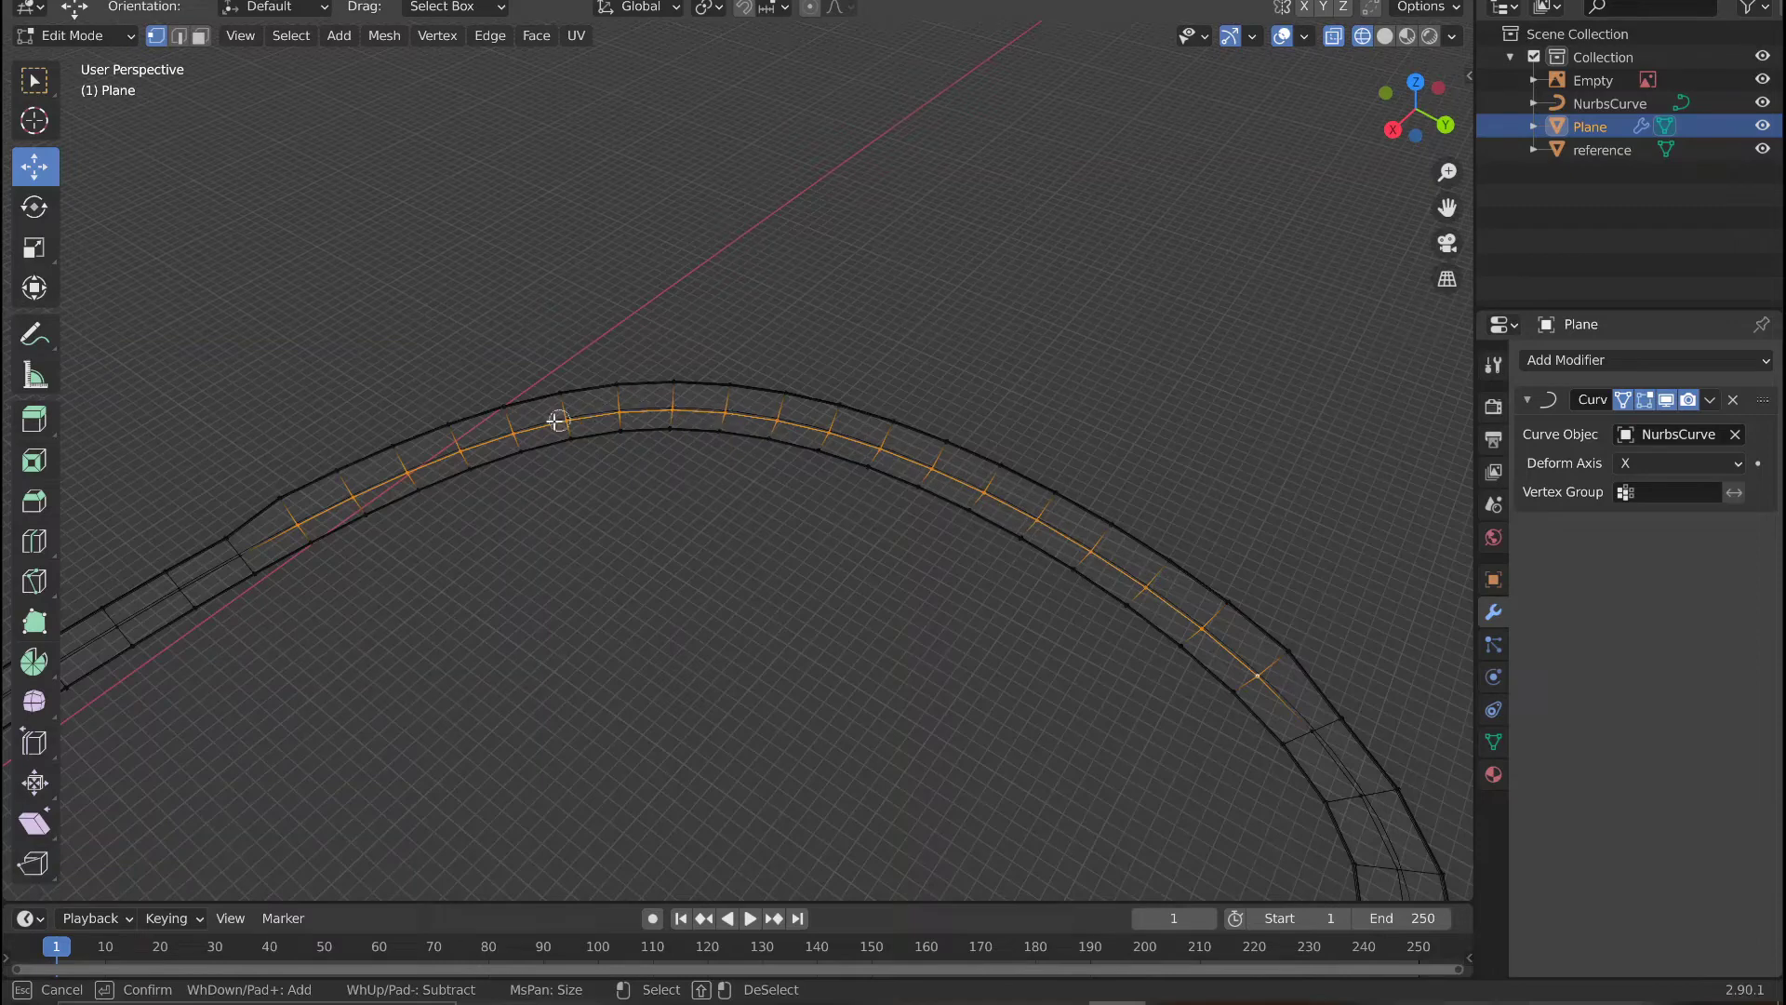
key(Escape)
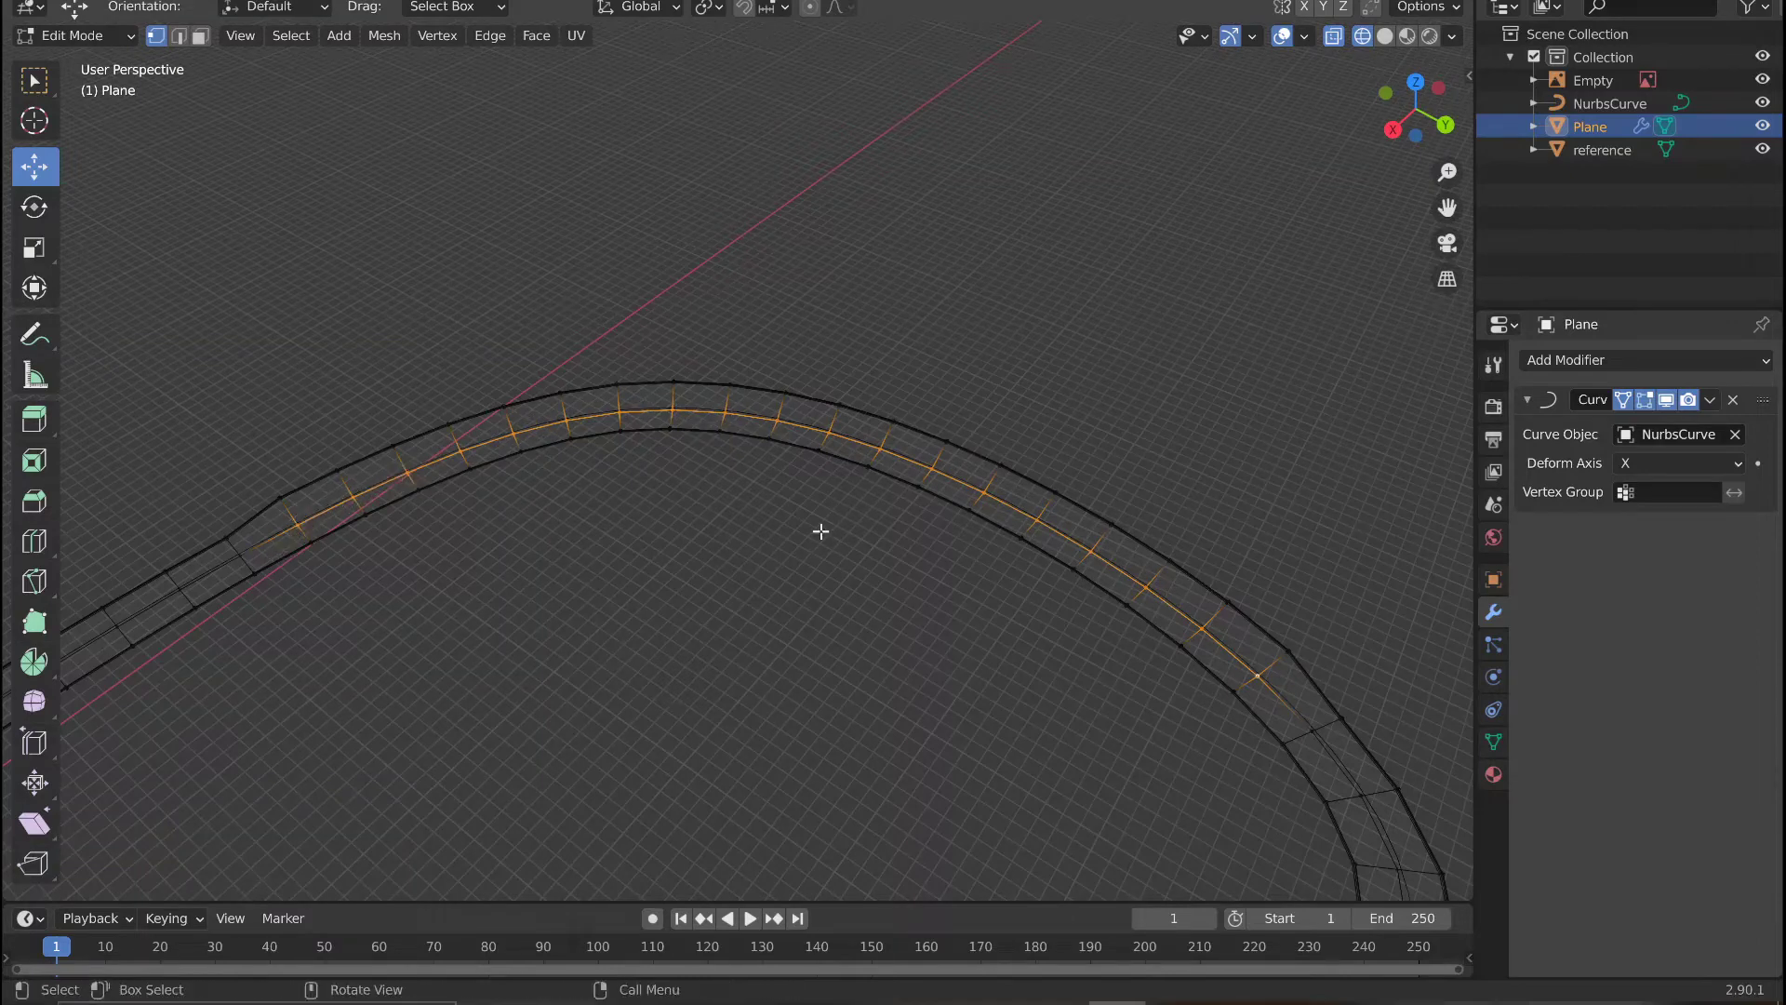
middle_drag(822, 531, 502, 421)
shift+middle_drag(657, 358, 828, 377)
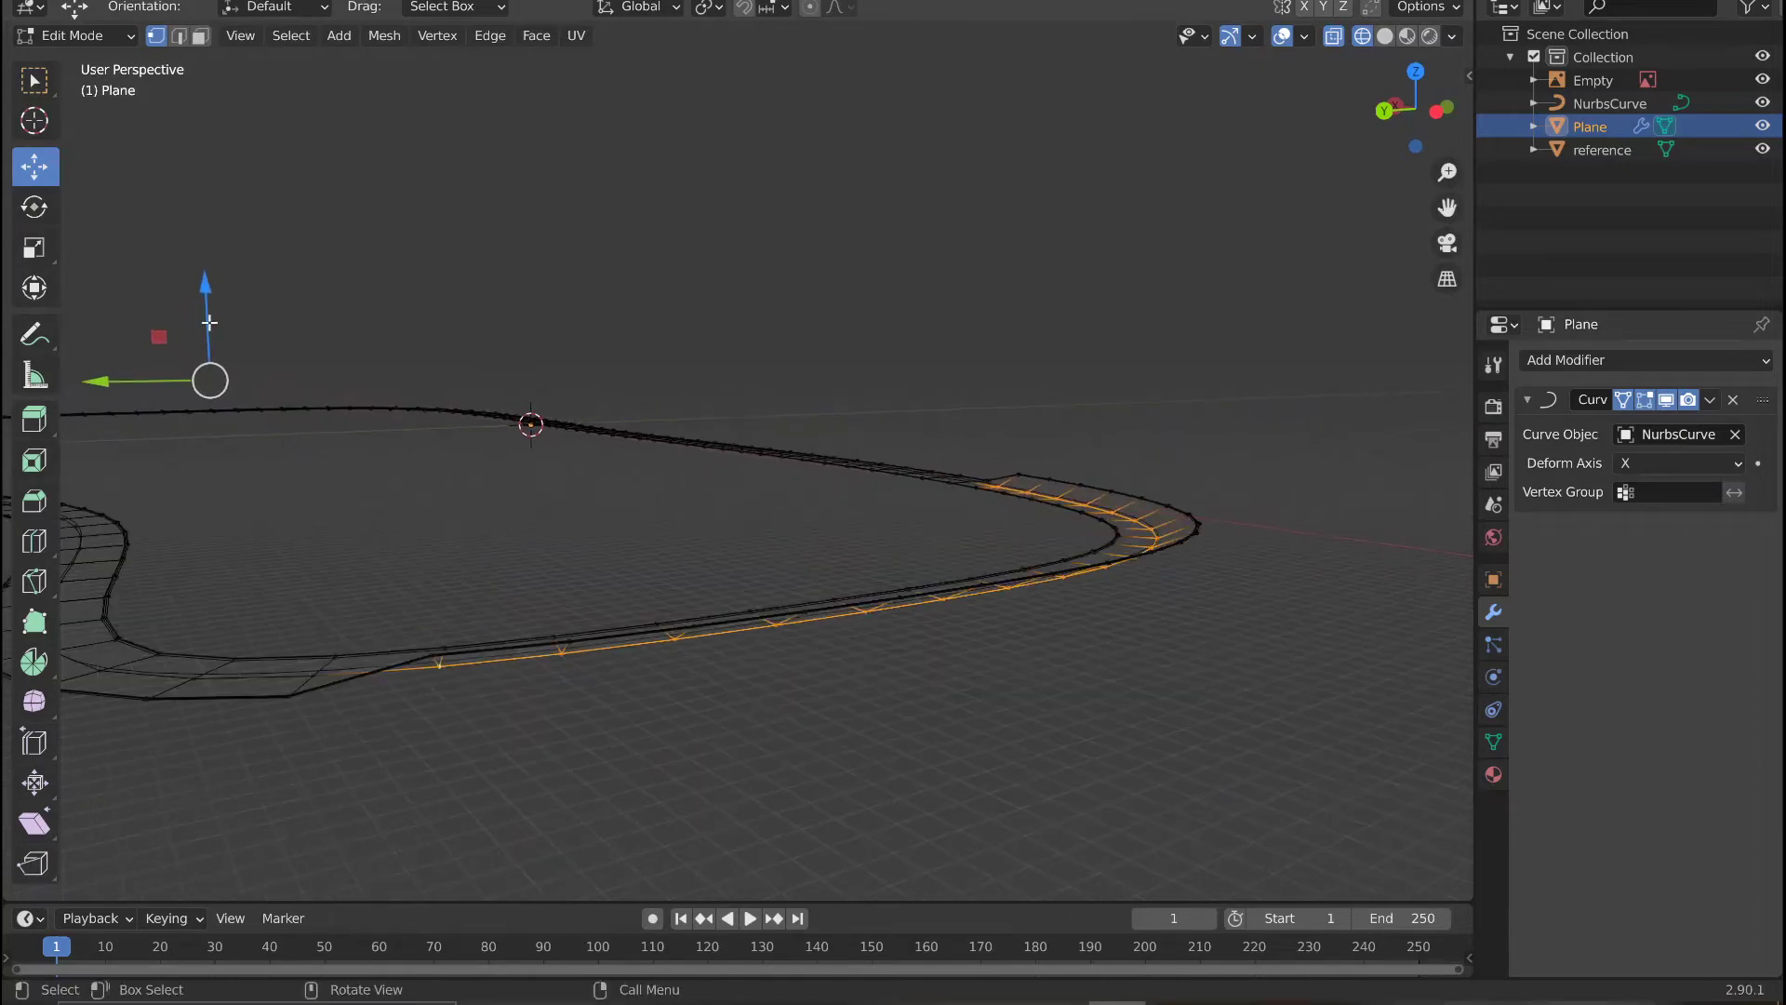
key(g)
key(z)
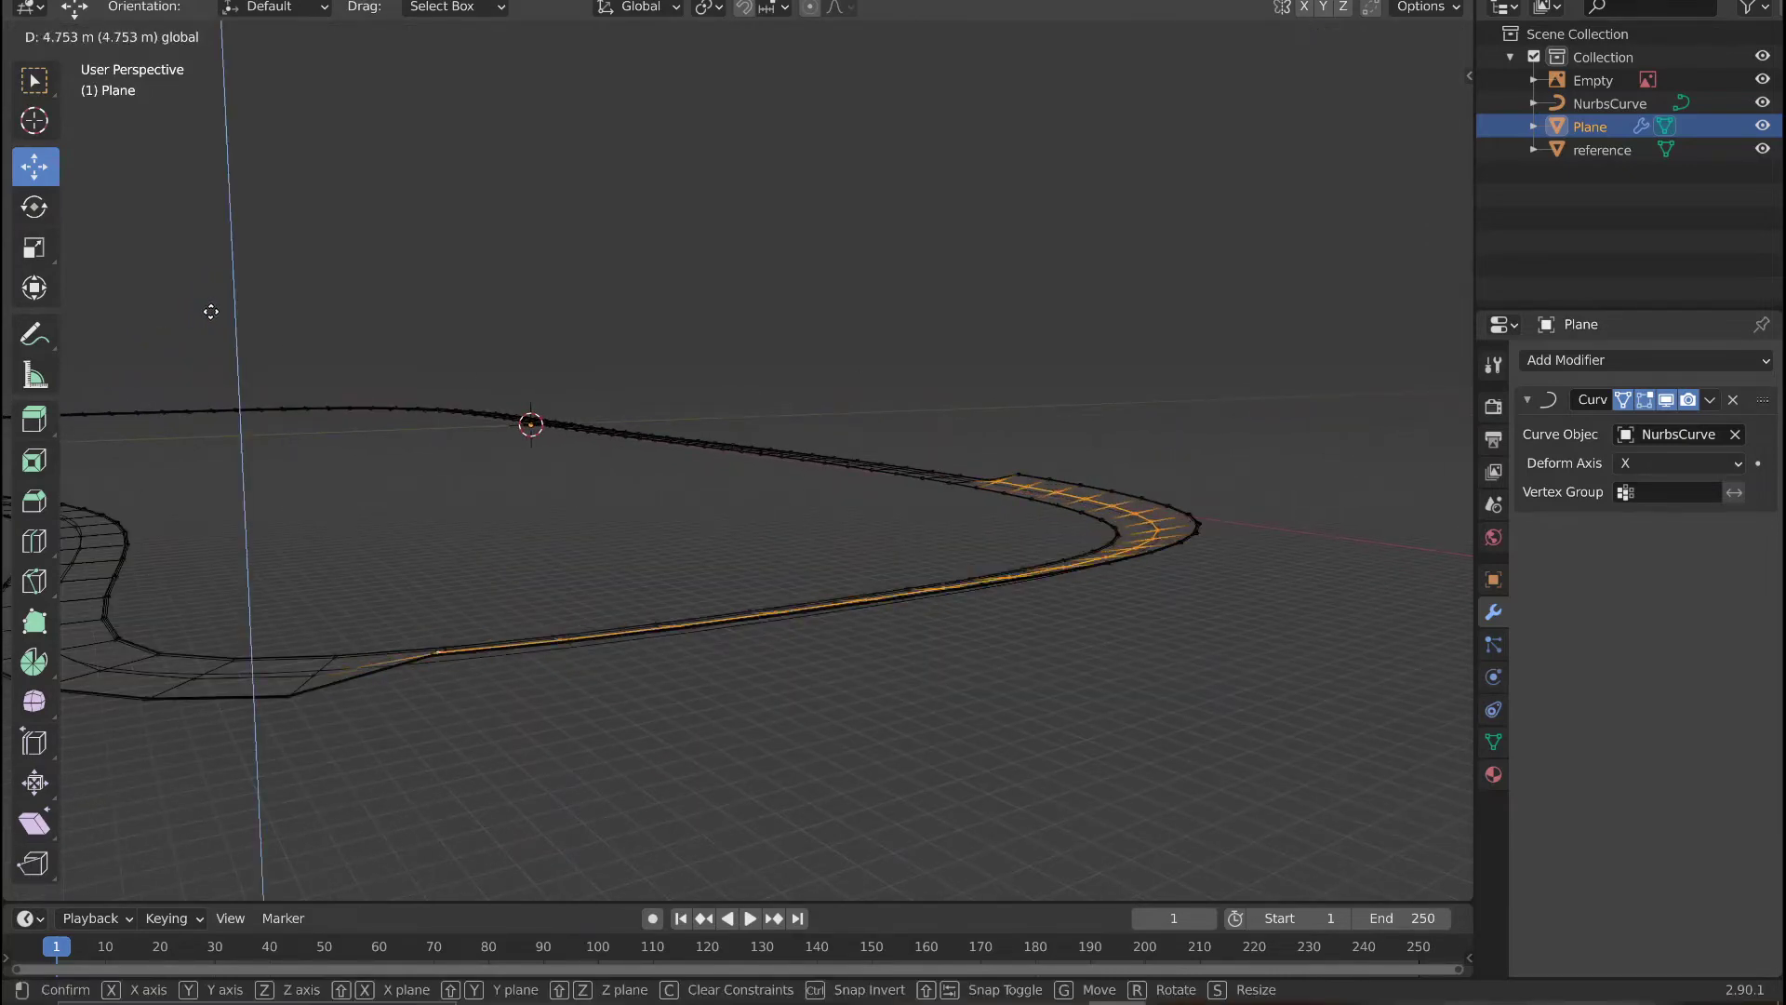
click(211, 311)
Switch to solid shading and examine the raised center line from the start of the banked bend.
middle_drag(530, 377, 777, 419)
key(z)
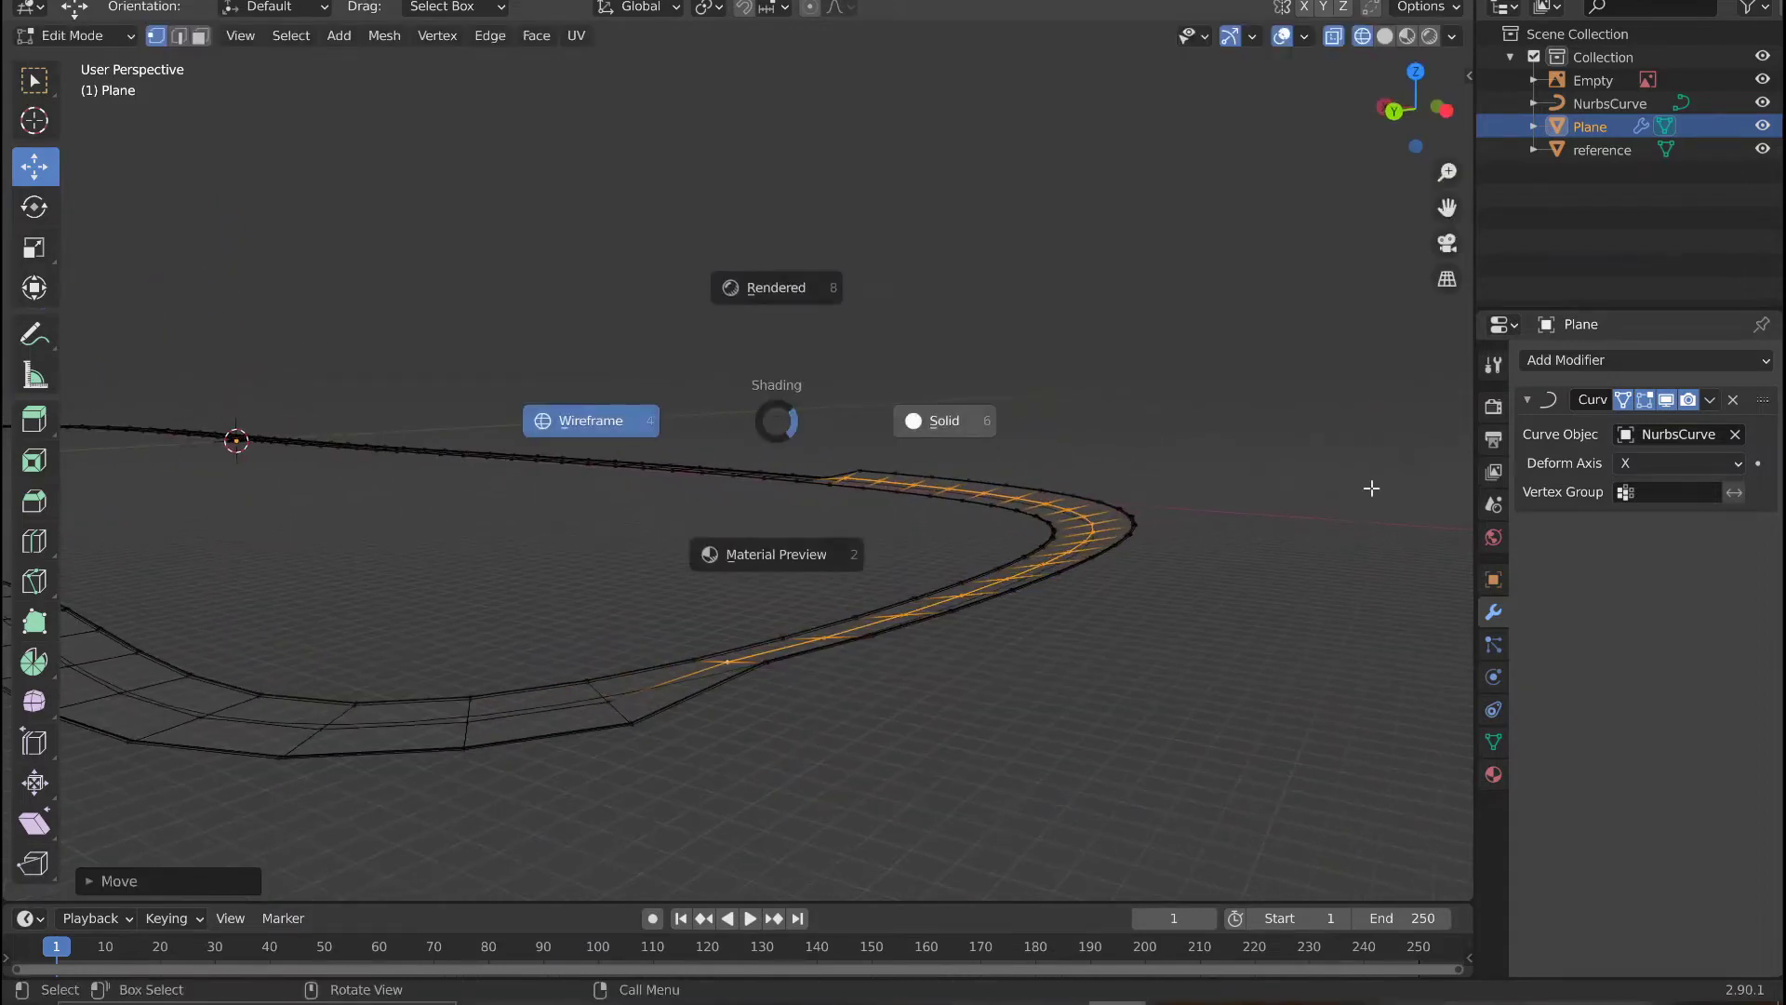
click(1371, 486)
scroll(1047, 500, up, 3)
mouse_move(1047, 502)
middle_down()
mouse_move(1061, 471)
mouse_move(808, 626)
middle_up()
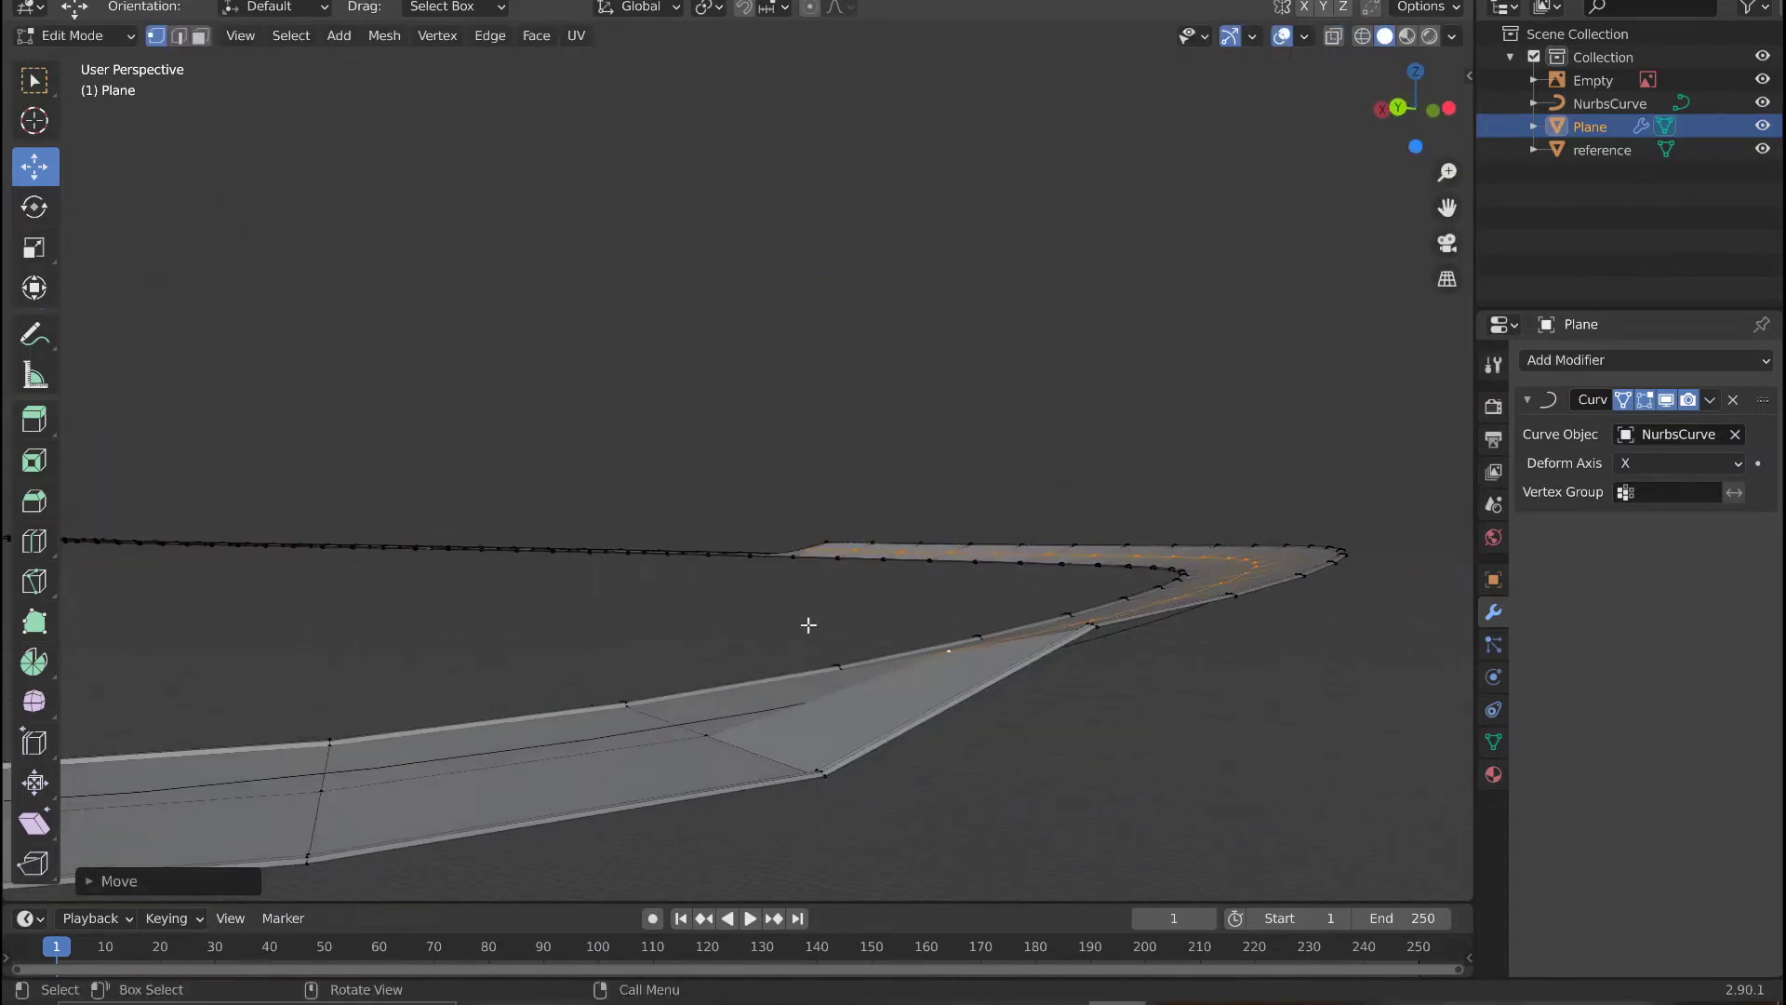
Set the Z distance of the last move to 3 m in its operation settings.
click(86, 880)
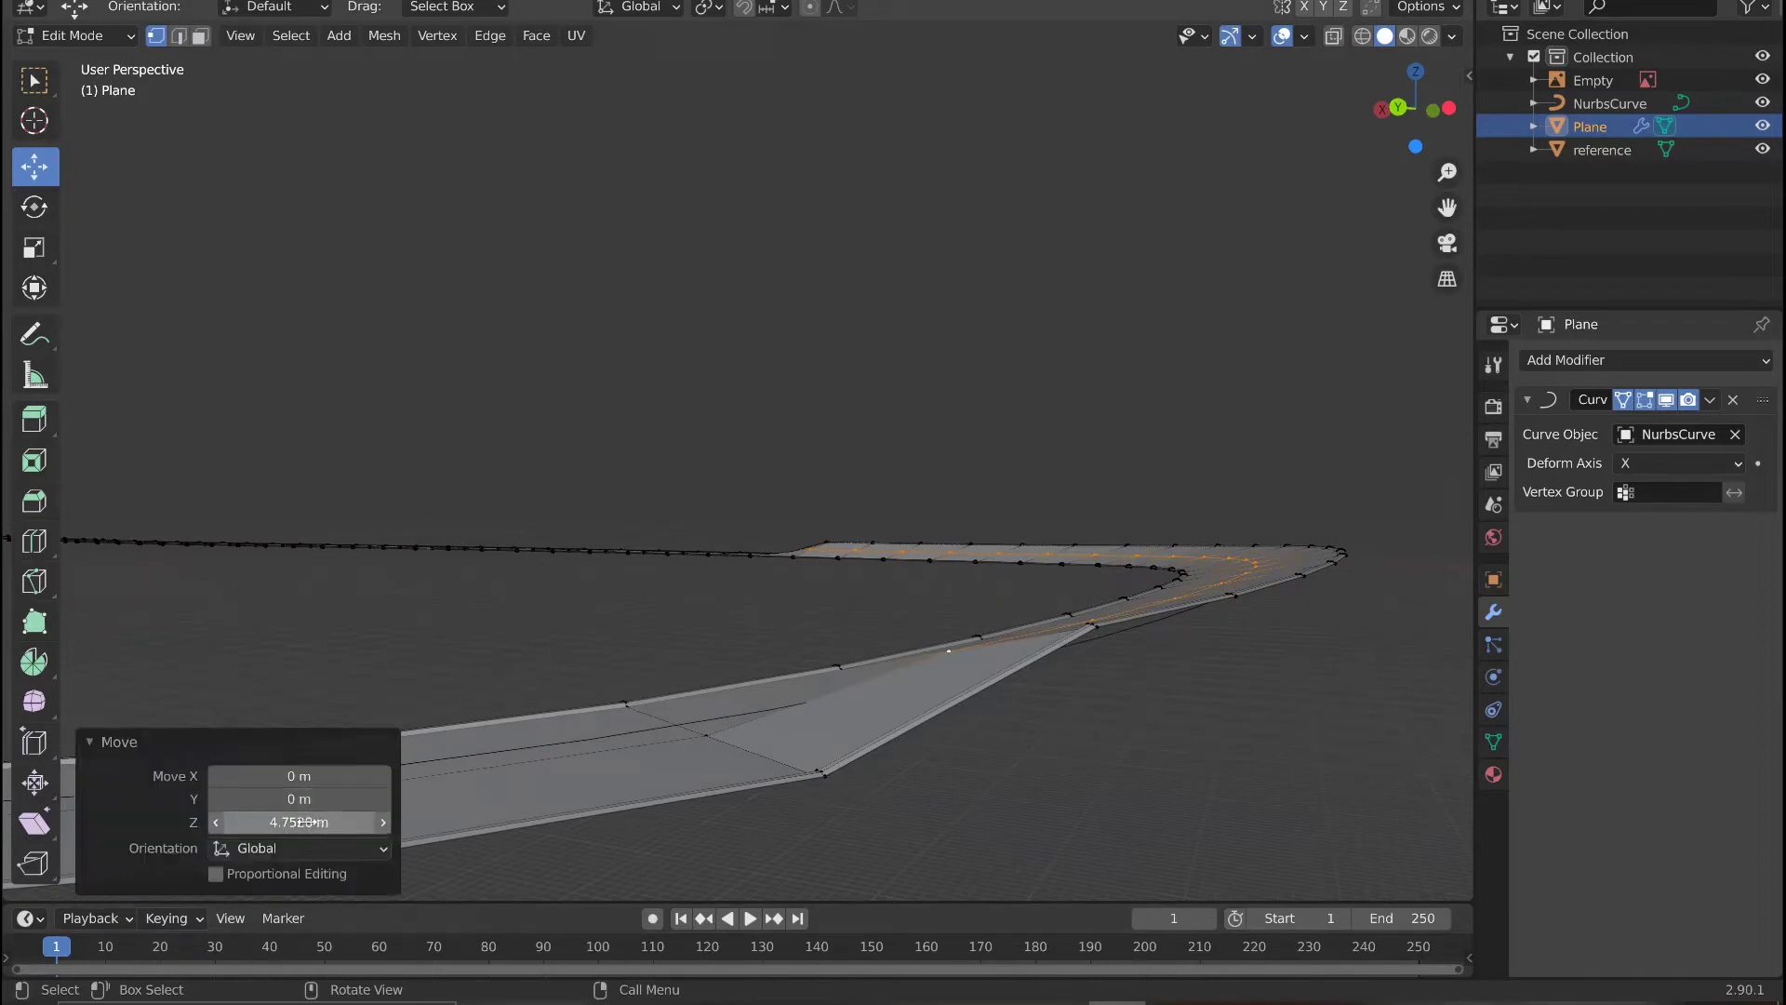
click(272, 823)
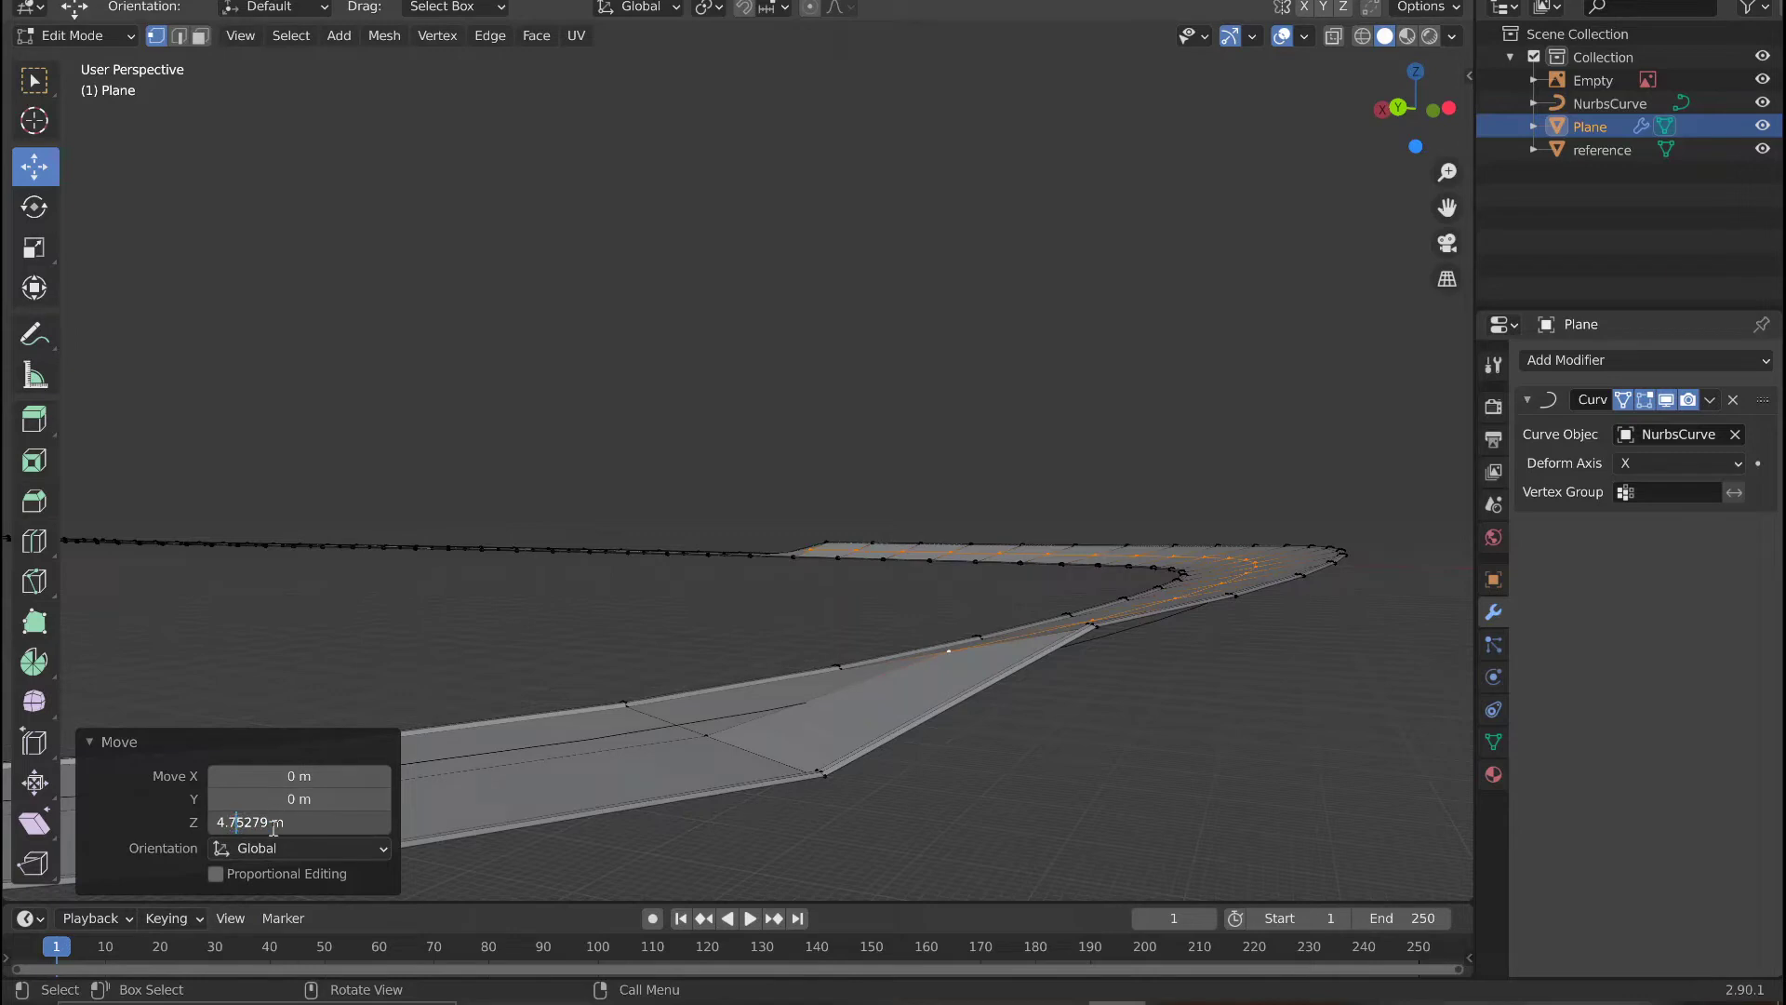
key(ctrl+a)
key(BackSpace)
key(Return)
click(246, 815)
key(BackSpace)
text(3)
key(Return)
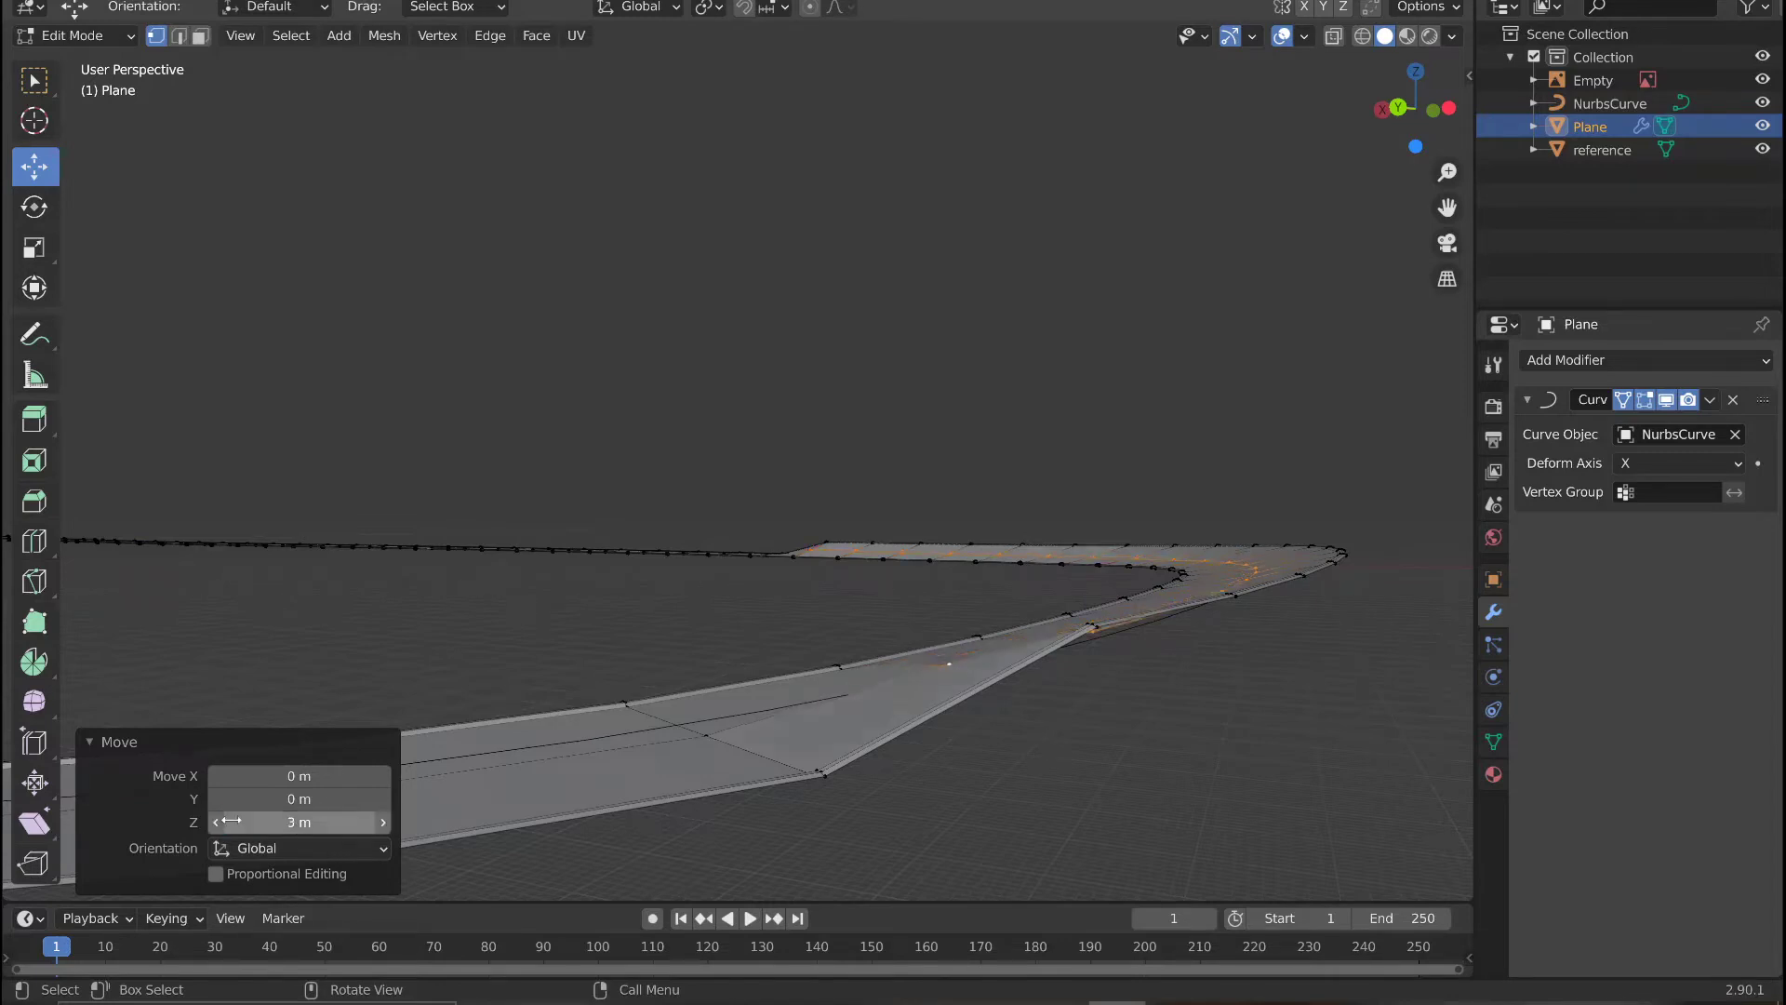
Set the center-line move's Z distance to 2 m, clear the selection, and inspect the bend.
click(241, 819)
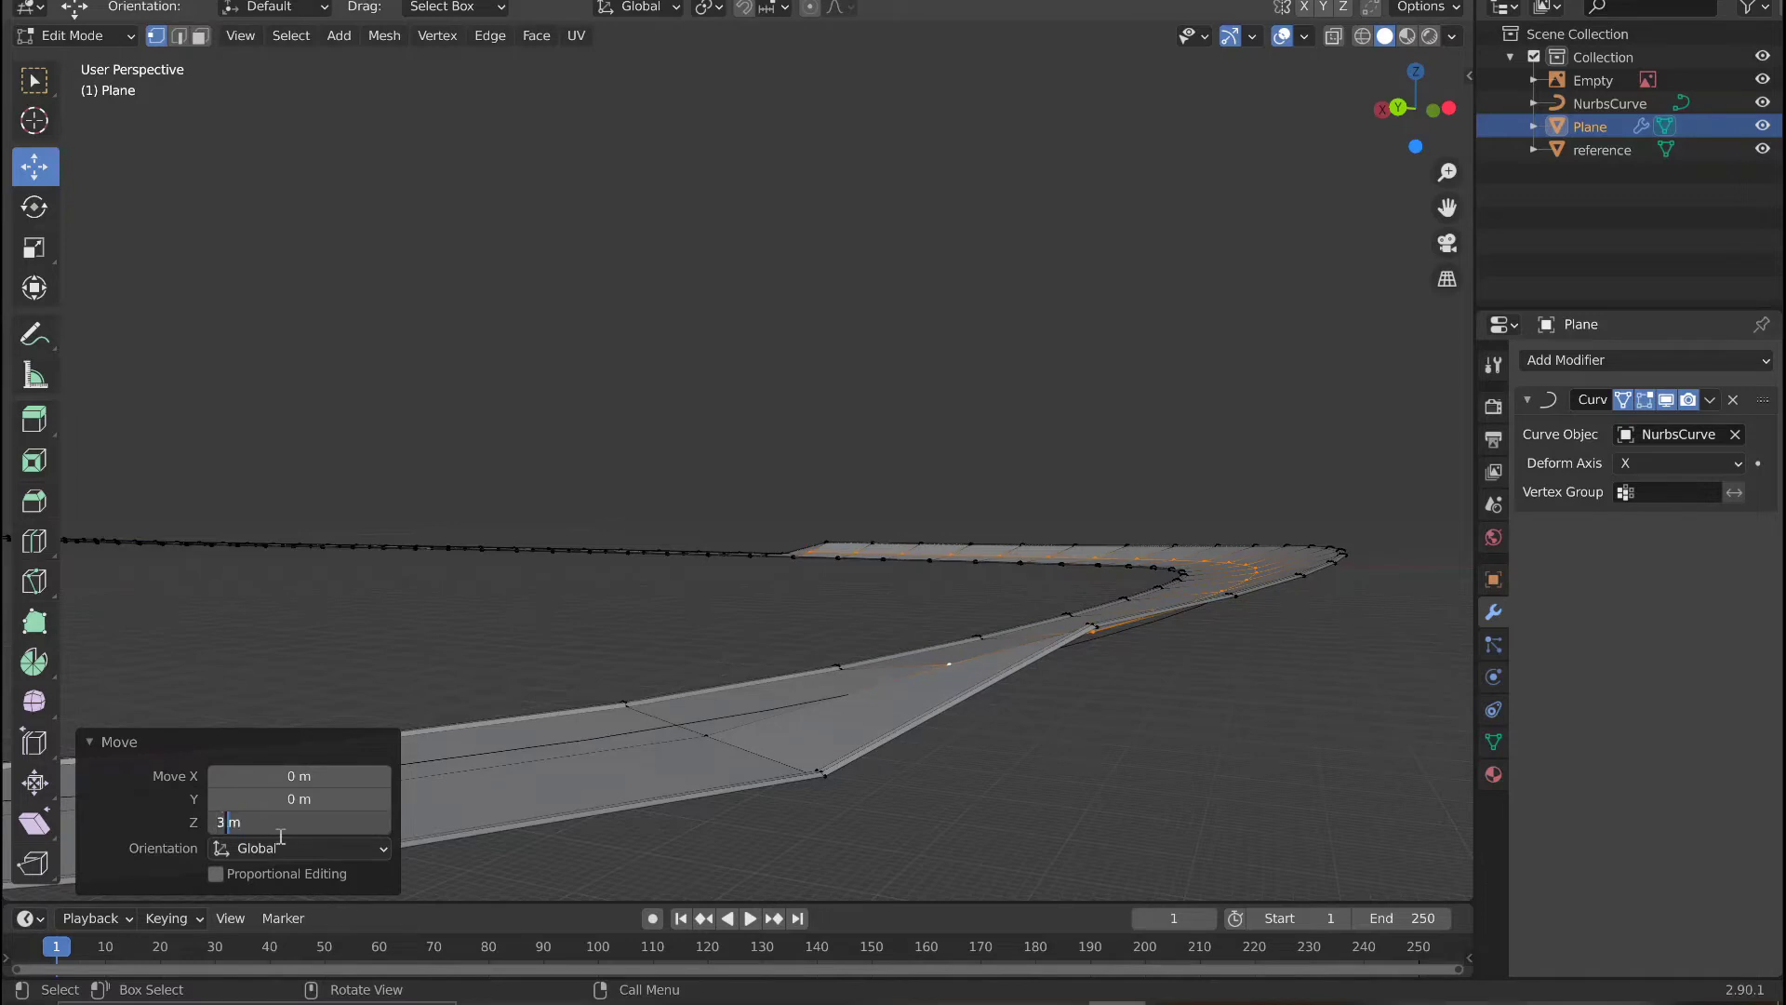
text(2)
key(Return)
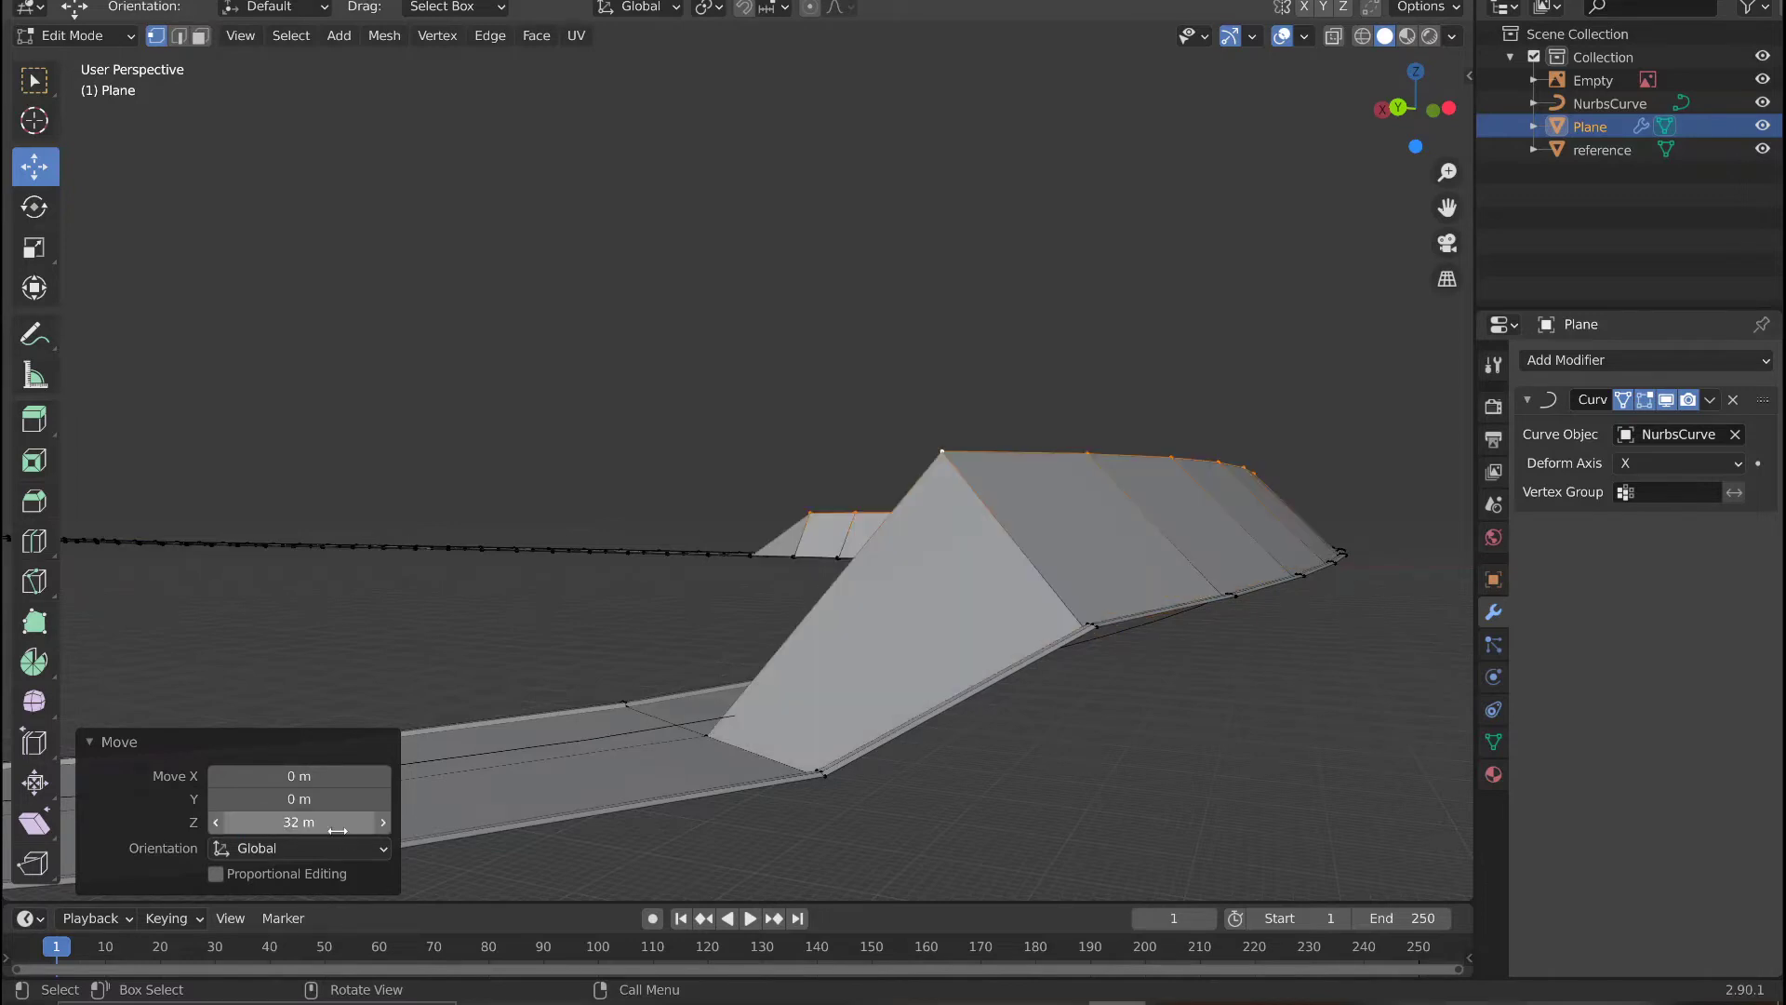
click(213, 821)
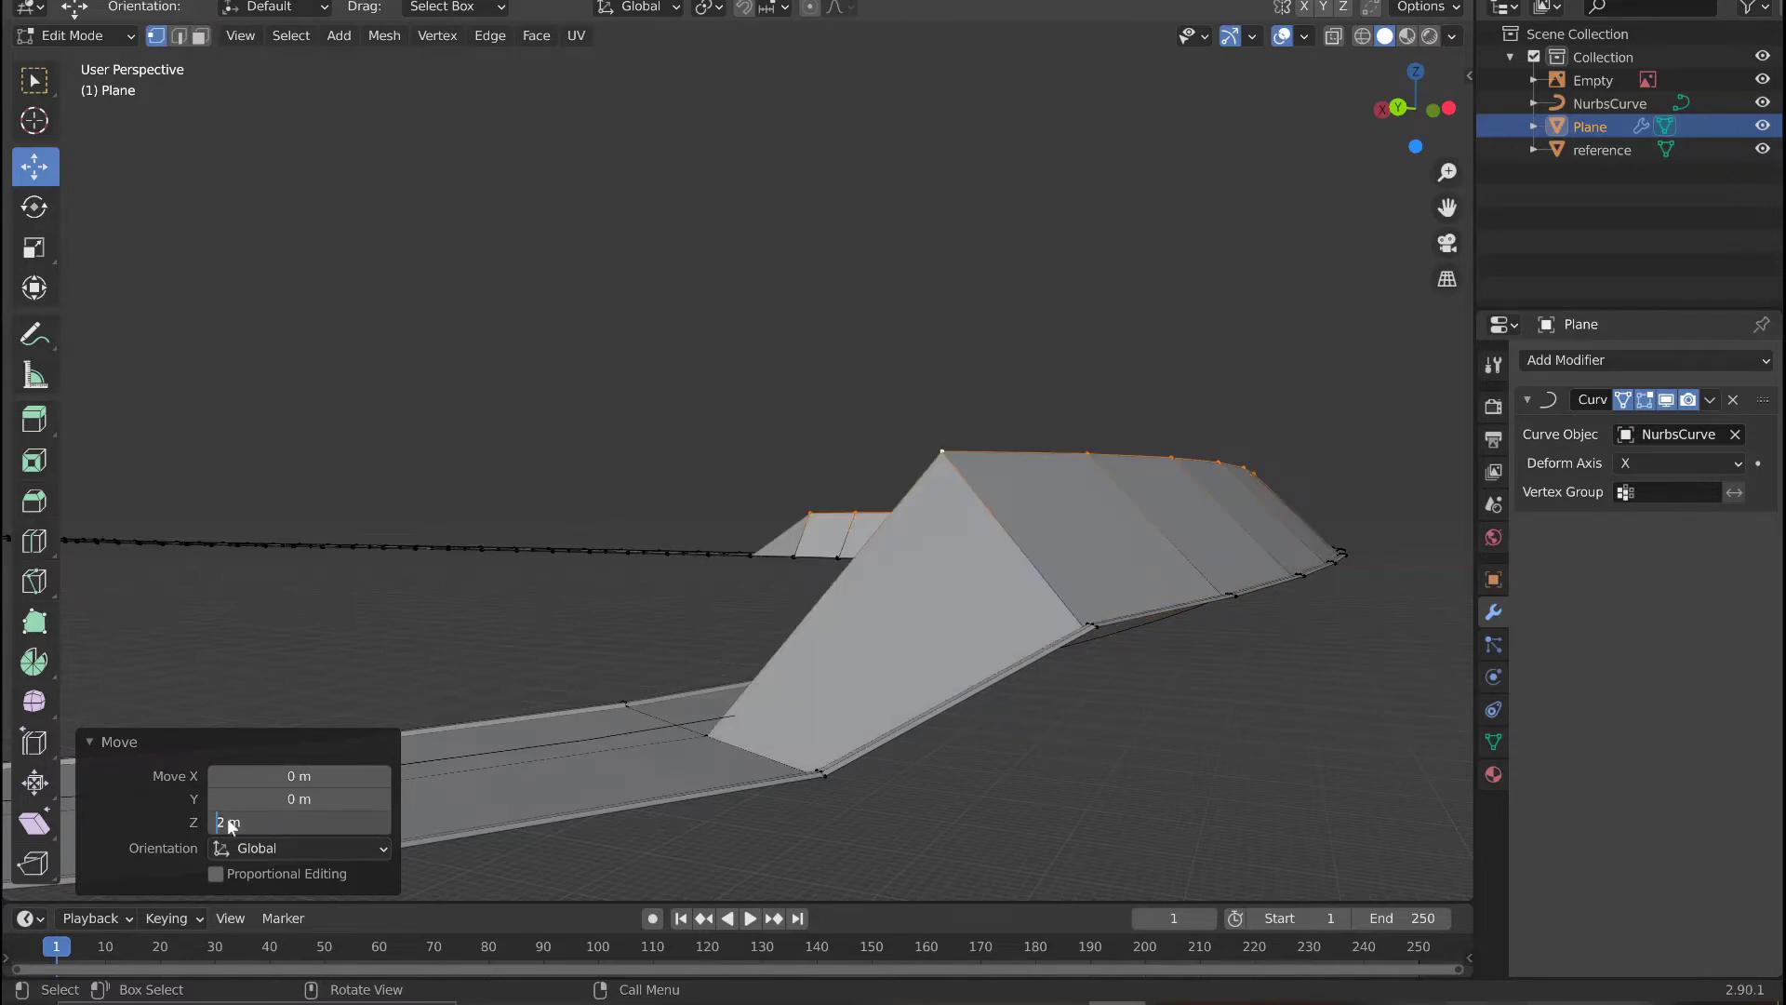
key(Return)
middle_drag(611, 696, 700, 697)
click(1355, 848)
scroll(1254, 699, down, 1)
scroll(1286, 709, up, 1)
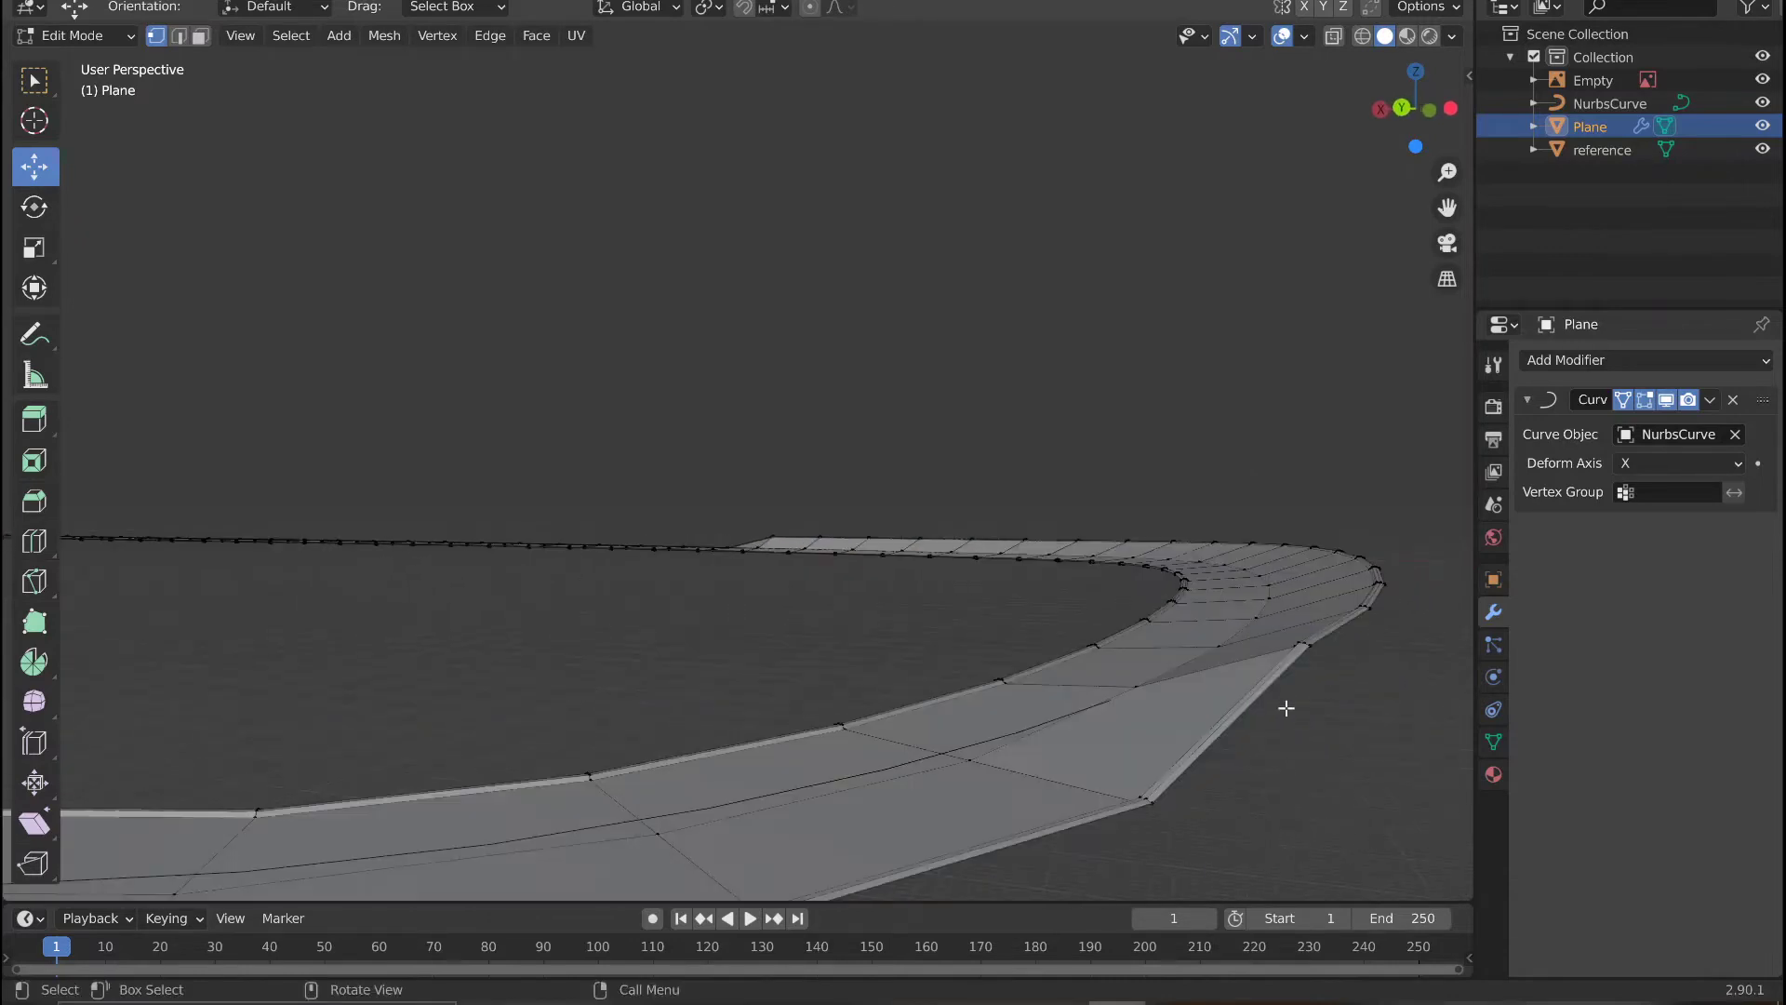
In wireframe shading, circle-select the outer-edge vertices just before the banked bend and raise them about 4.23 m along Z.
key(z)
key(c)
scroll(1165, 807, down, 7)
click(1145, 817)
right_click(1145, 817)
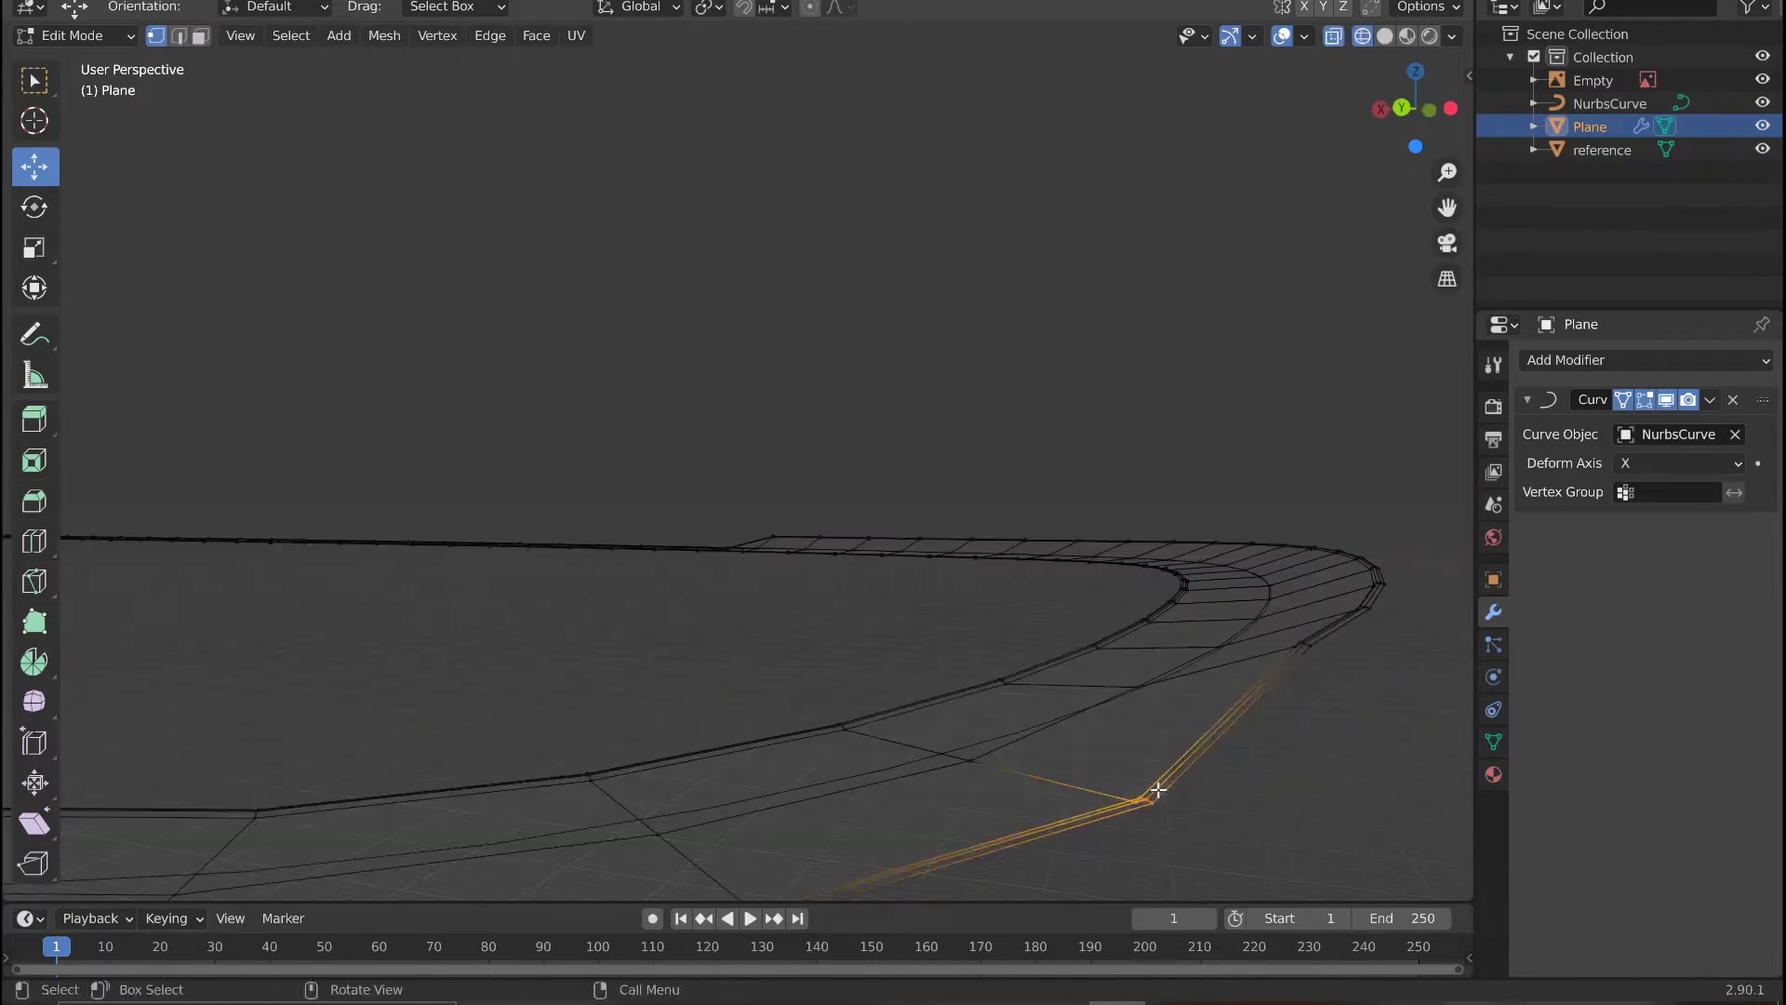
middle_drag(633, 429, 558, 428)
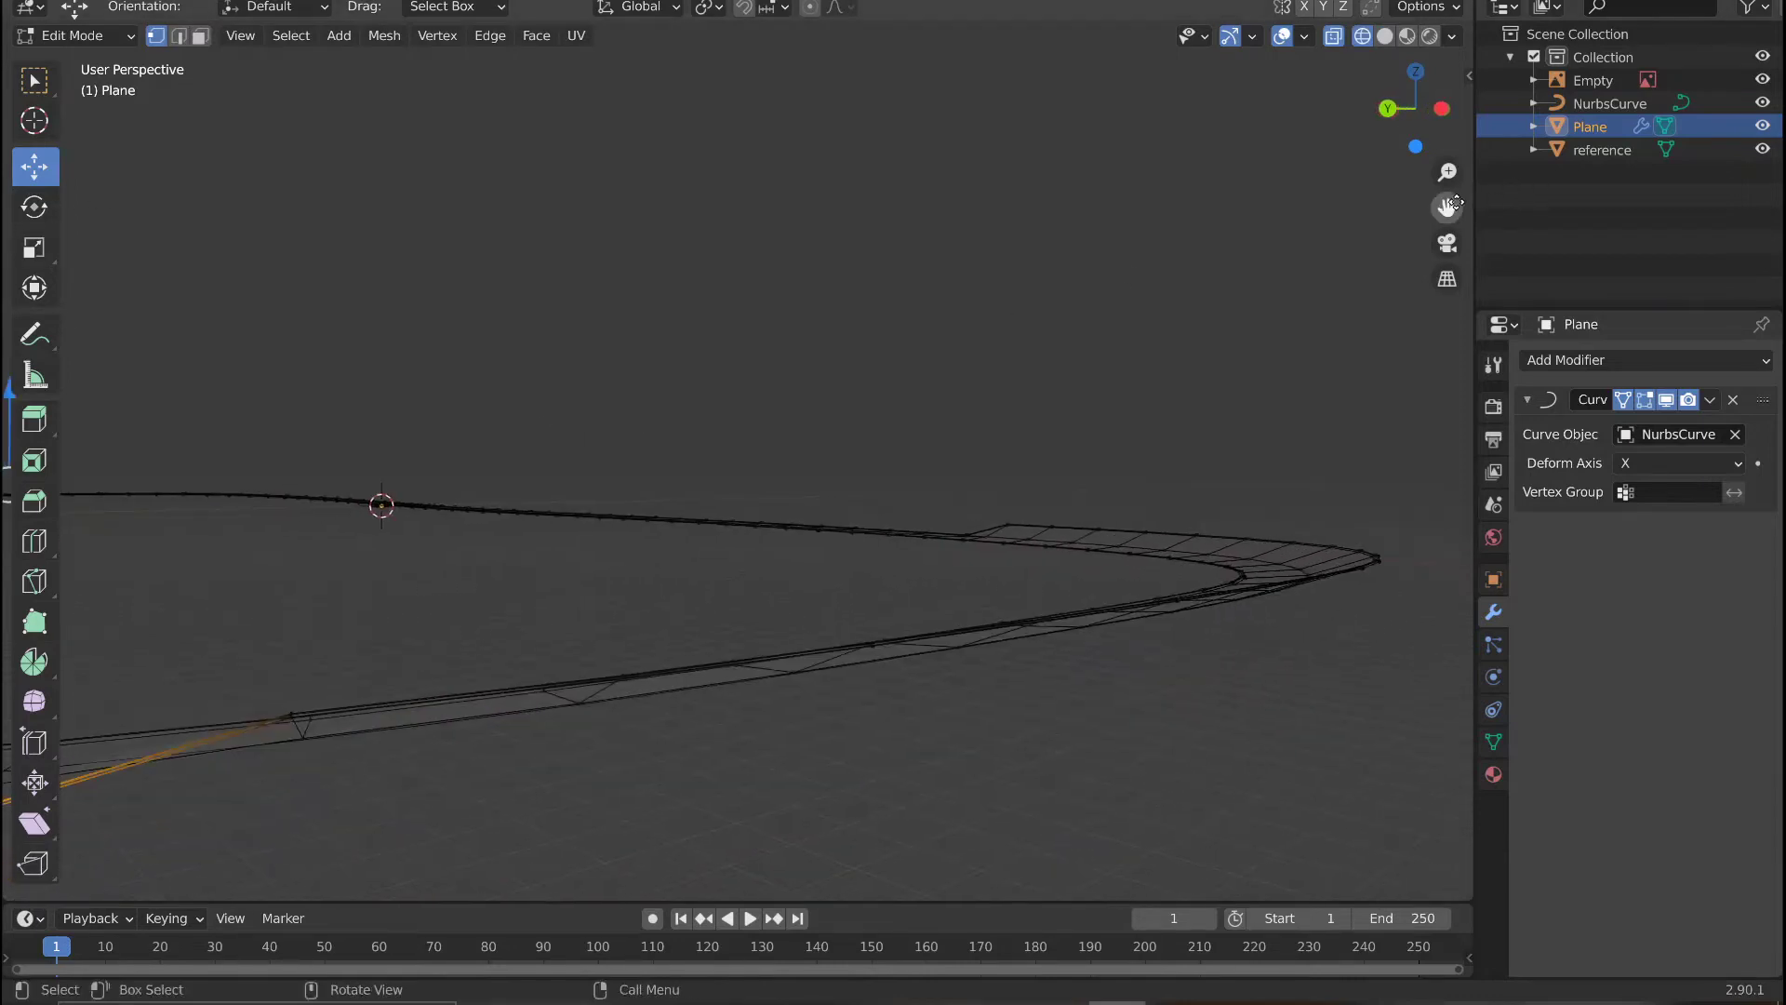
middle_drag(772, 450, 717, 451)
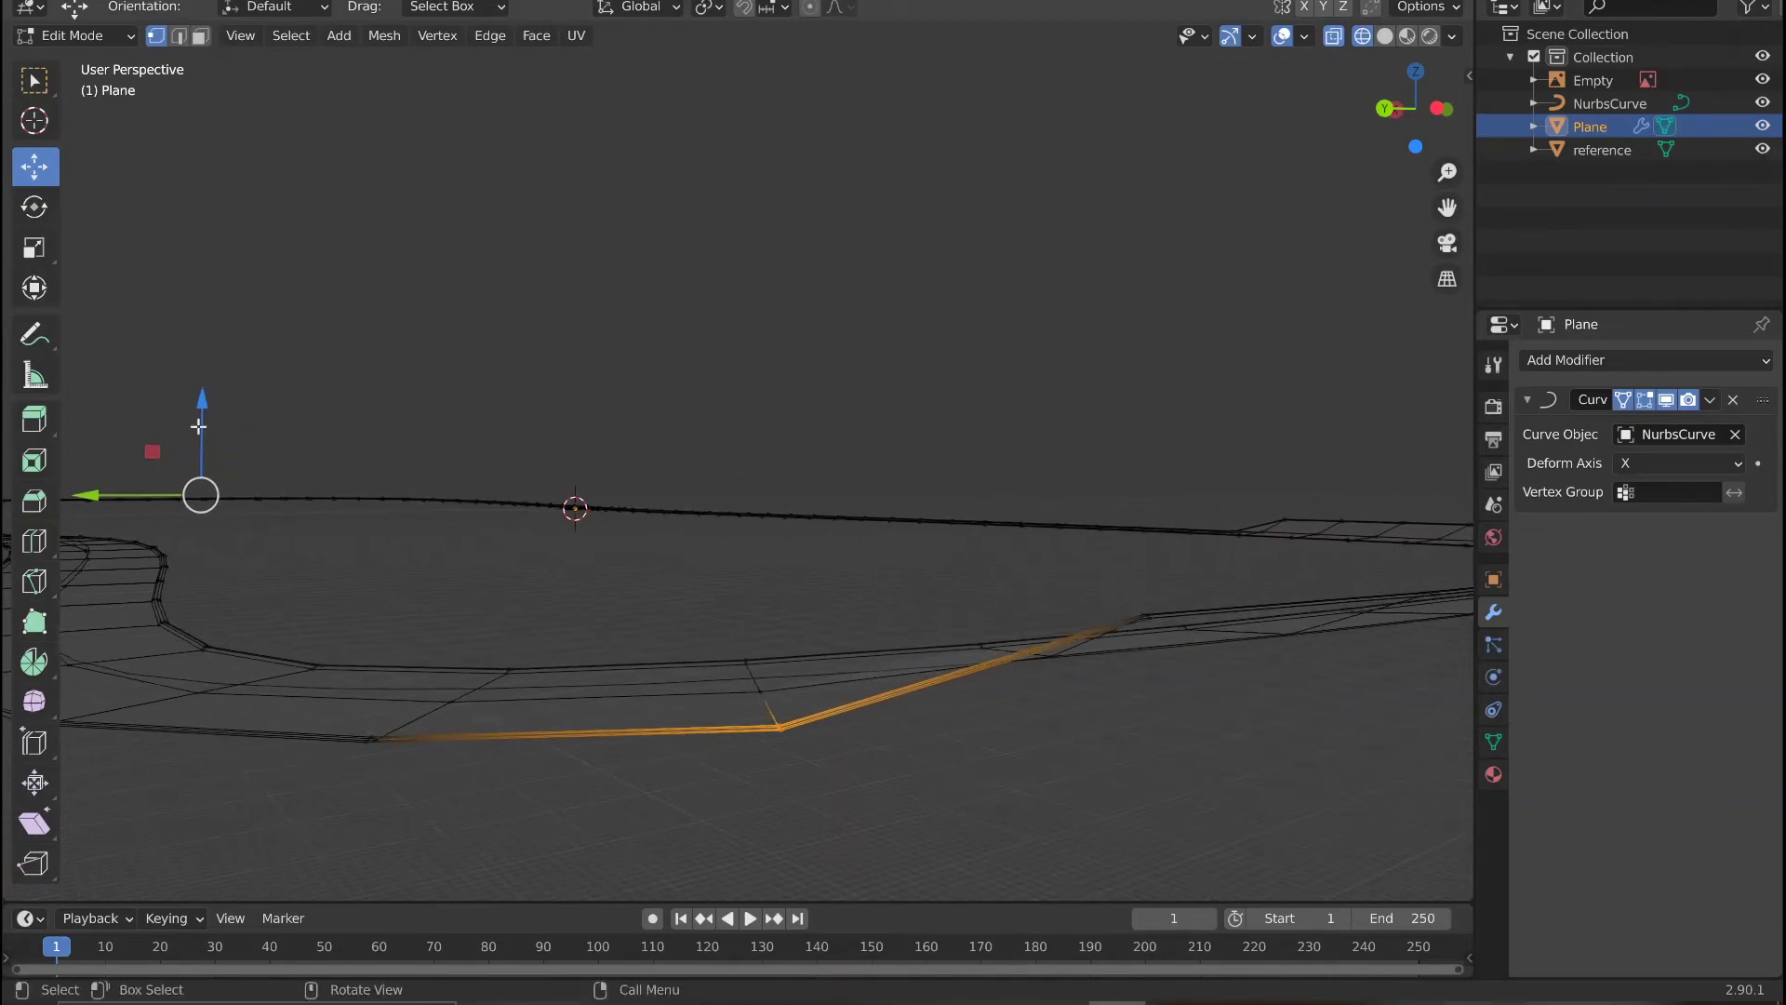
drag(204, 410, 207, 407)
middle_drag(551, 408, 1094, 478)
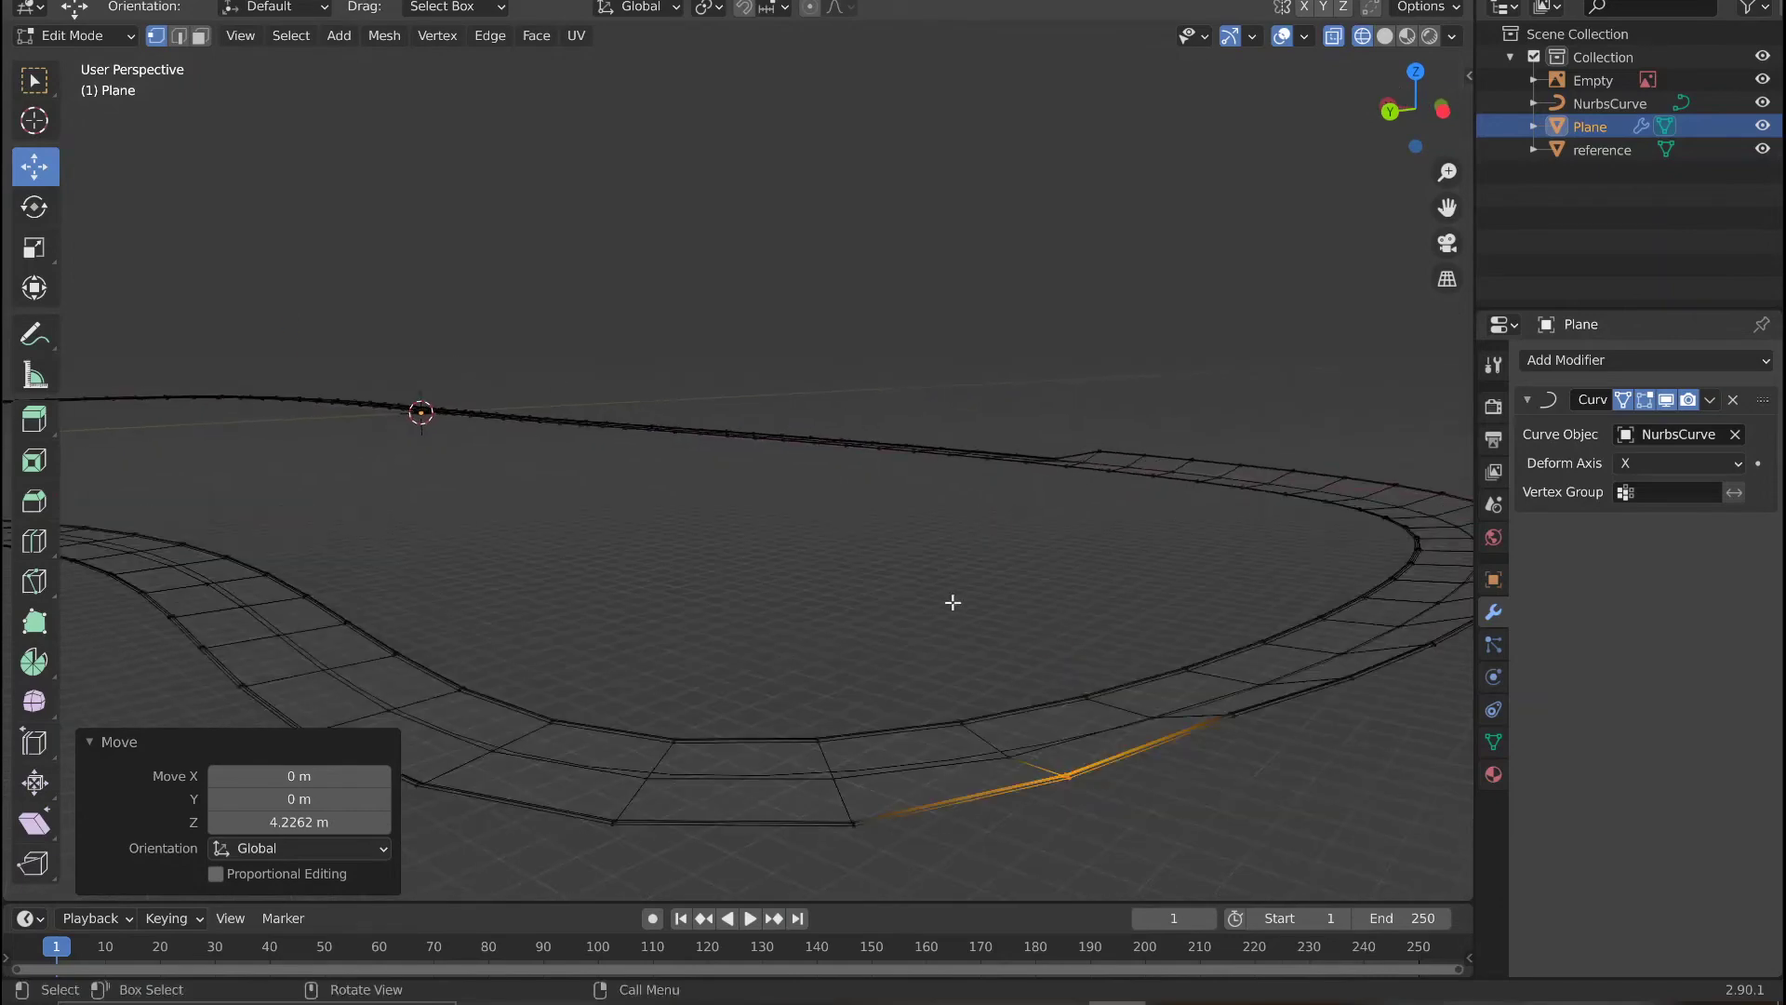
Apply the road mesh's Curve modifier in Object Mode and return to Edit Mode.
drag(1446, 207, 1252, 168)
key(Tab)
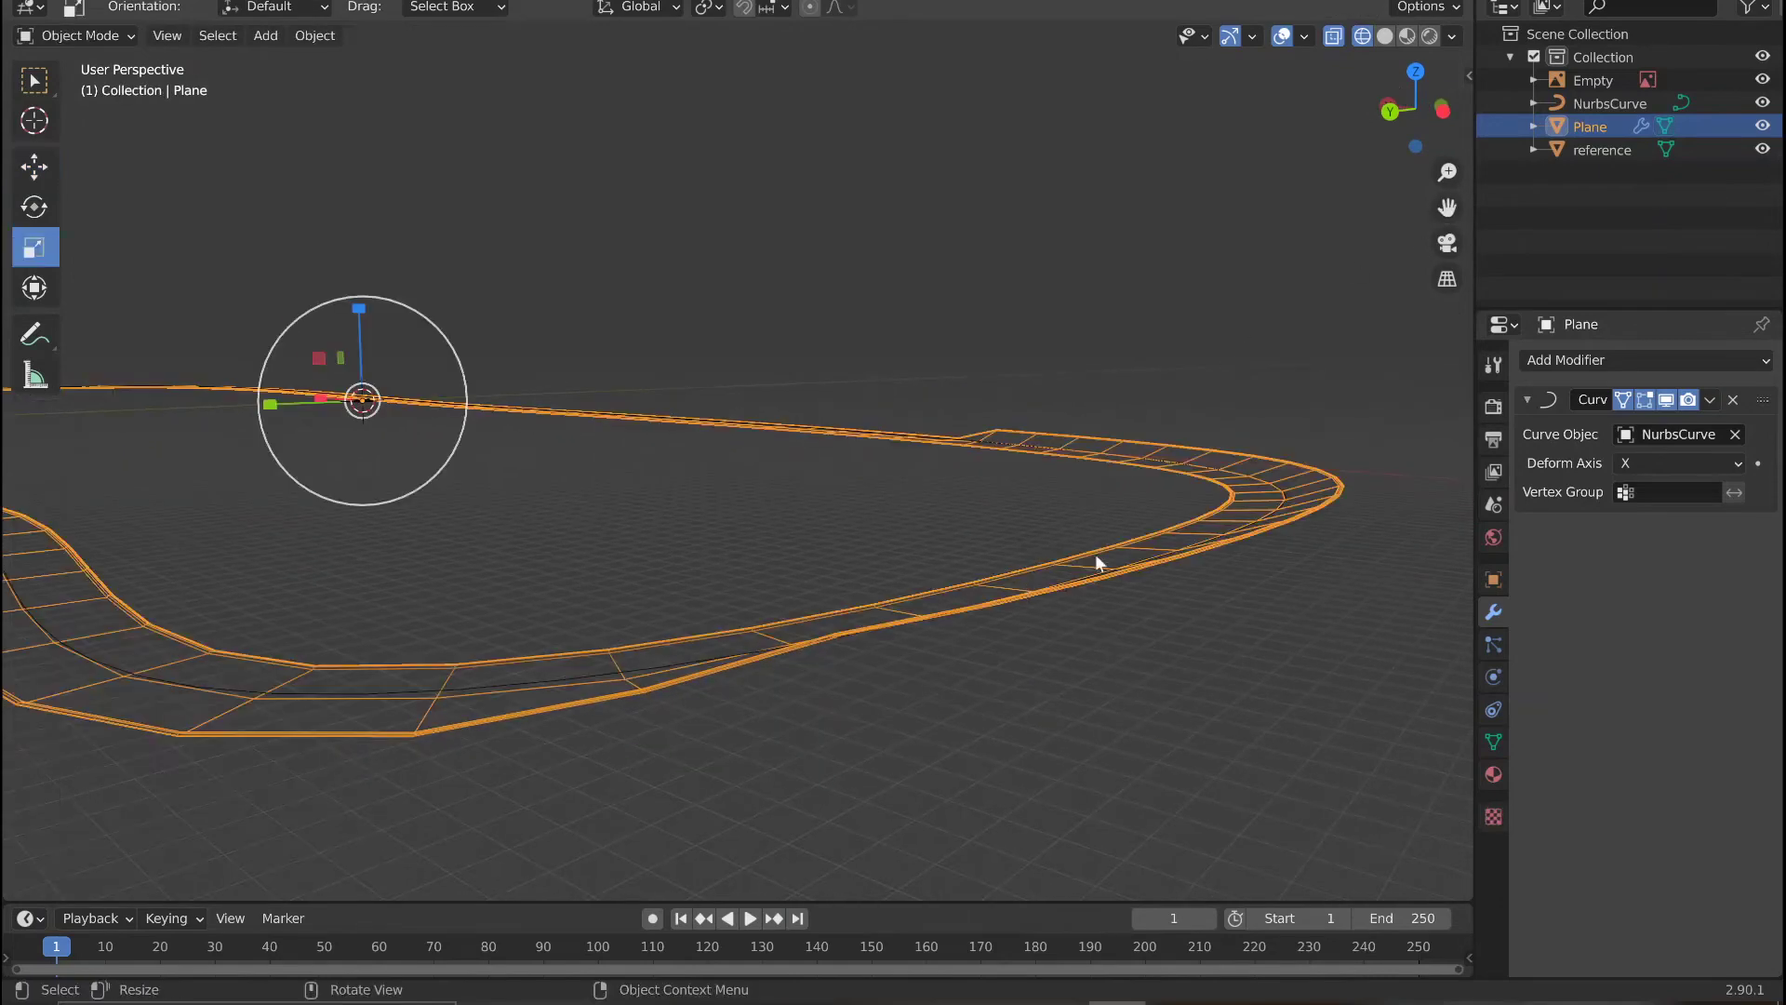
click(1712, 401)
click(1587, 426)
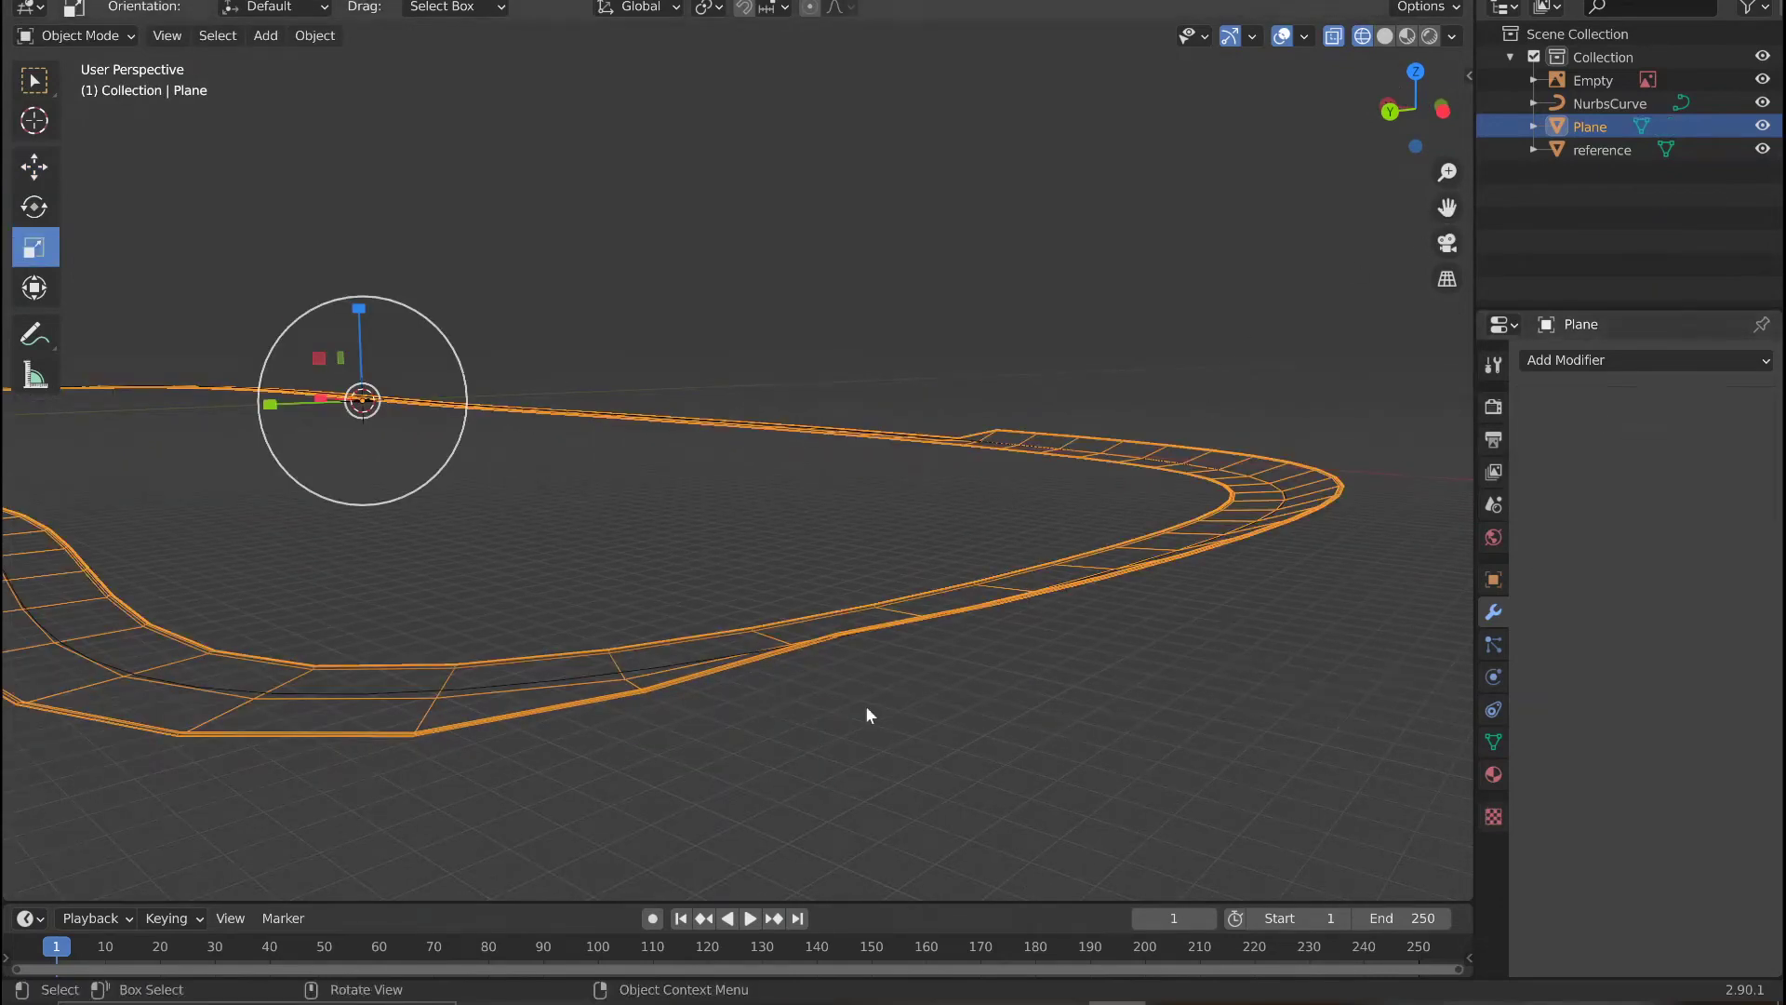
key(Tab)
Try to select the outer-edge vertices near the other end of the banked bend with Circle Select.
middle_drag(868, 678, 954, 677)
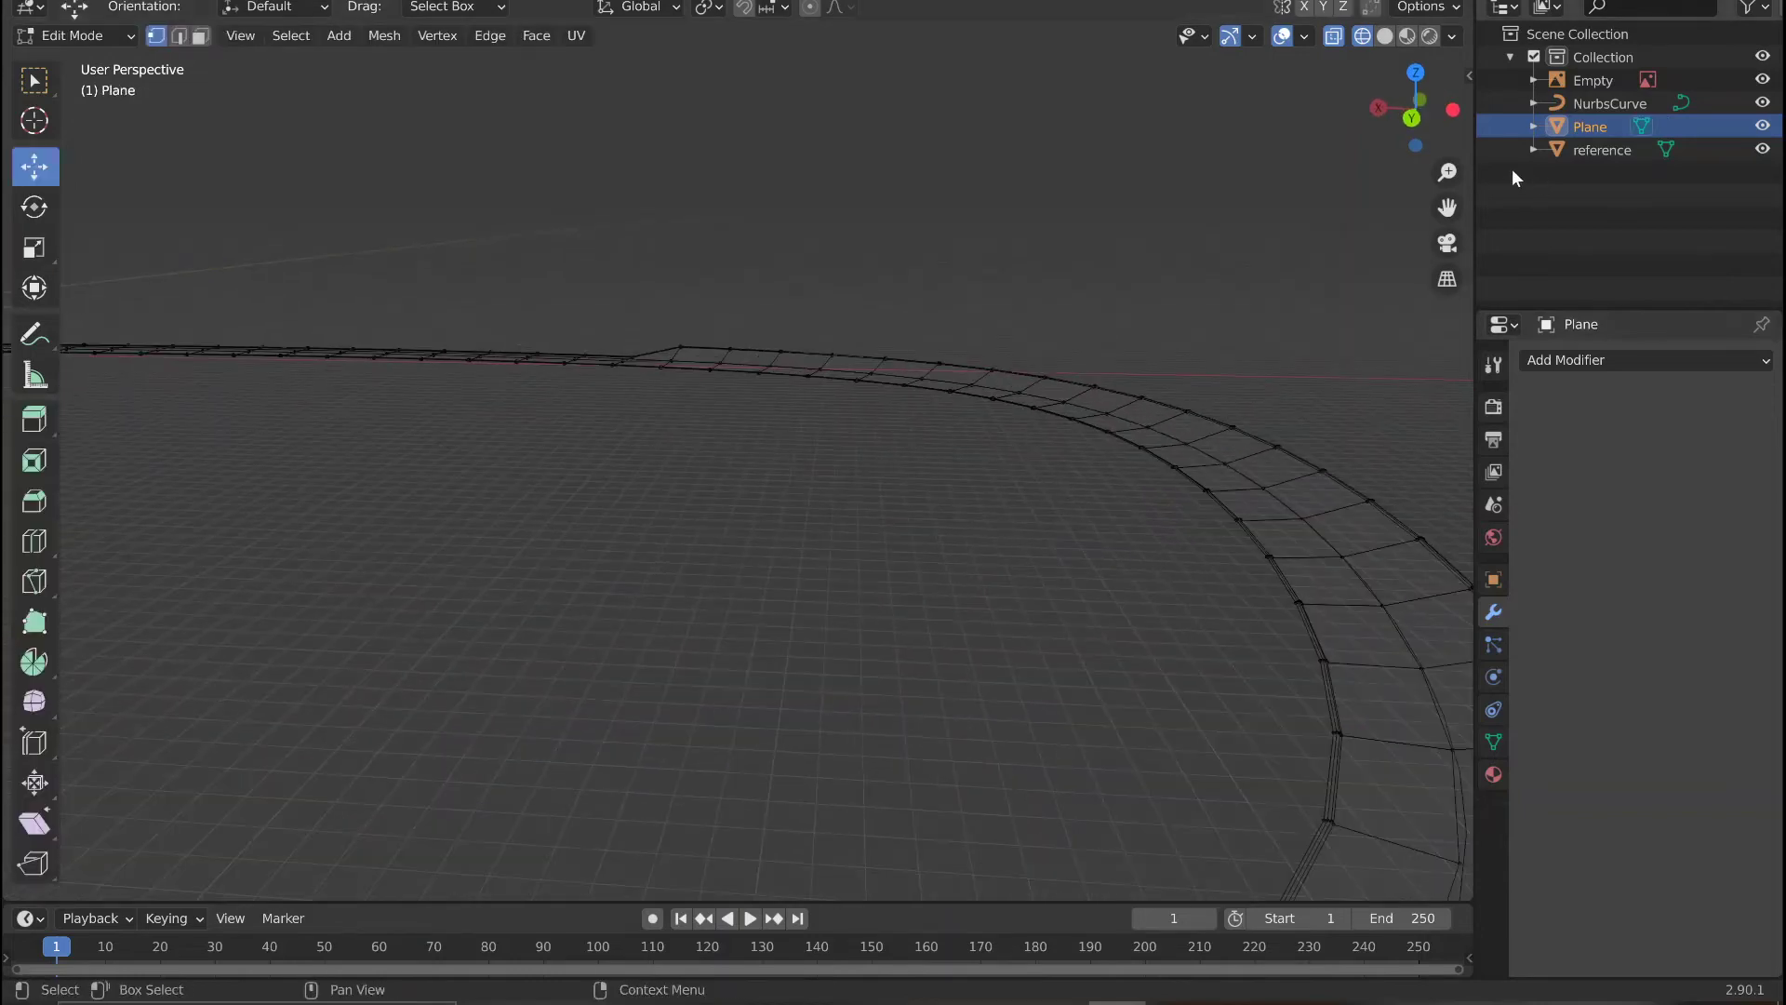
mouse_move(1447, 207)
mouse_down()
mouse_move(1108, 93)
mouse_move(893, 70)
mouse_up()
mouse_move(893, 558)
middle_down()
mouse_move(992, 511)
mouse_move(975, 501)
mouse_move(1008, 527)
mouse_move(912, 522)
mouse_move(984, 534)
middle_up()
key(z)
key(z)
key(c)
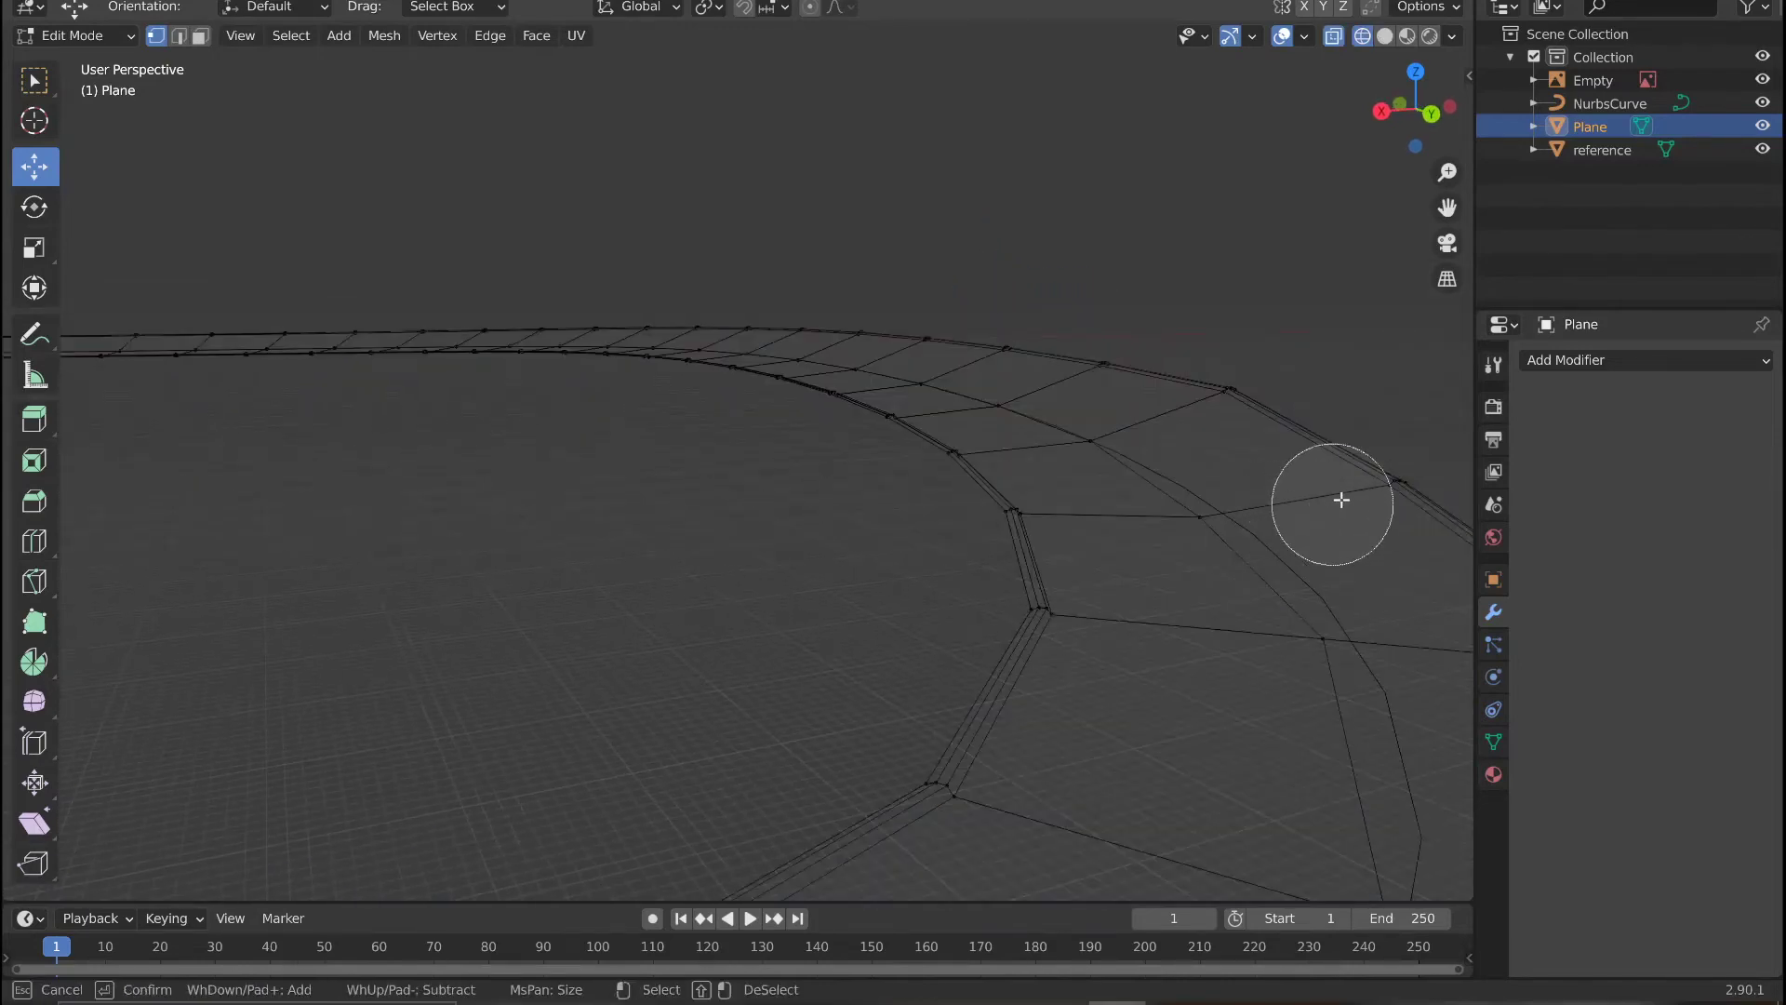
click(1388, 479)
right_click(1392, 476)
drag(1448, 206, 957, 348)
click(1213, 563)
Circle-select the outer-edge vertices at the far end of the banked bend and raise them about 2.22 m along Z.
key(c)
click(1053, 611)
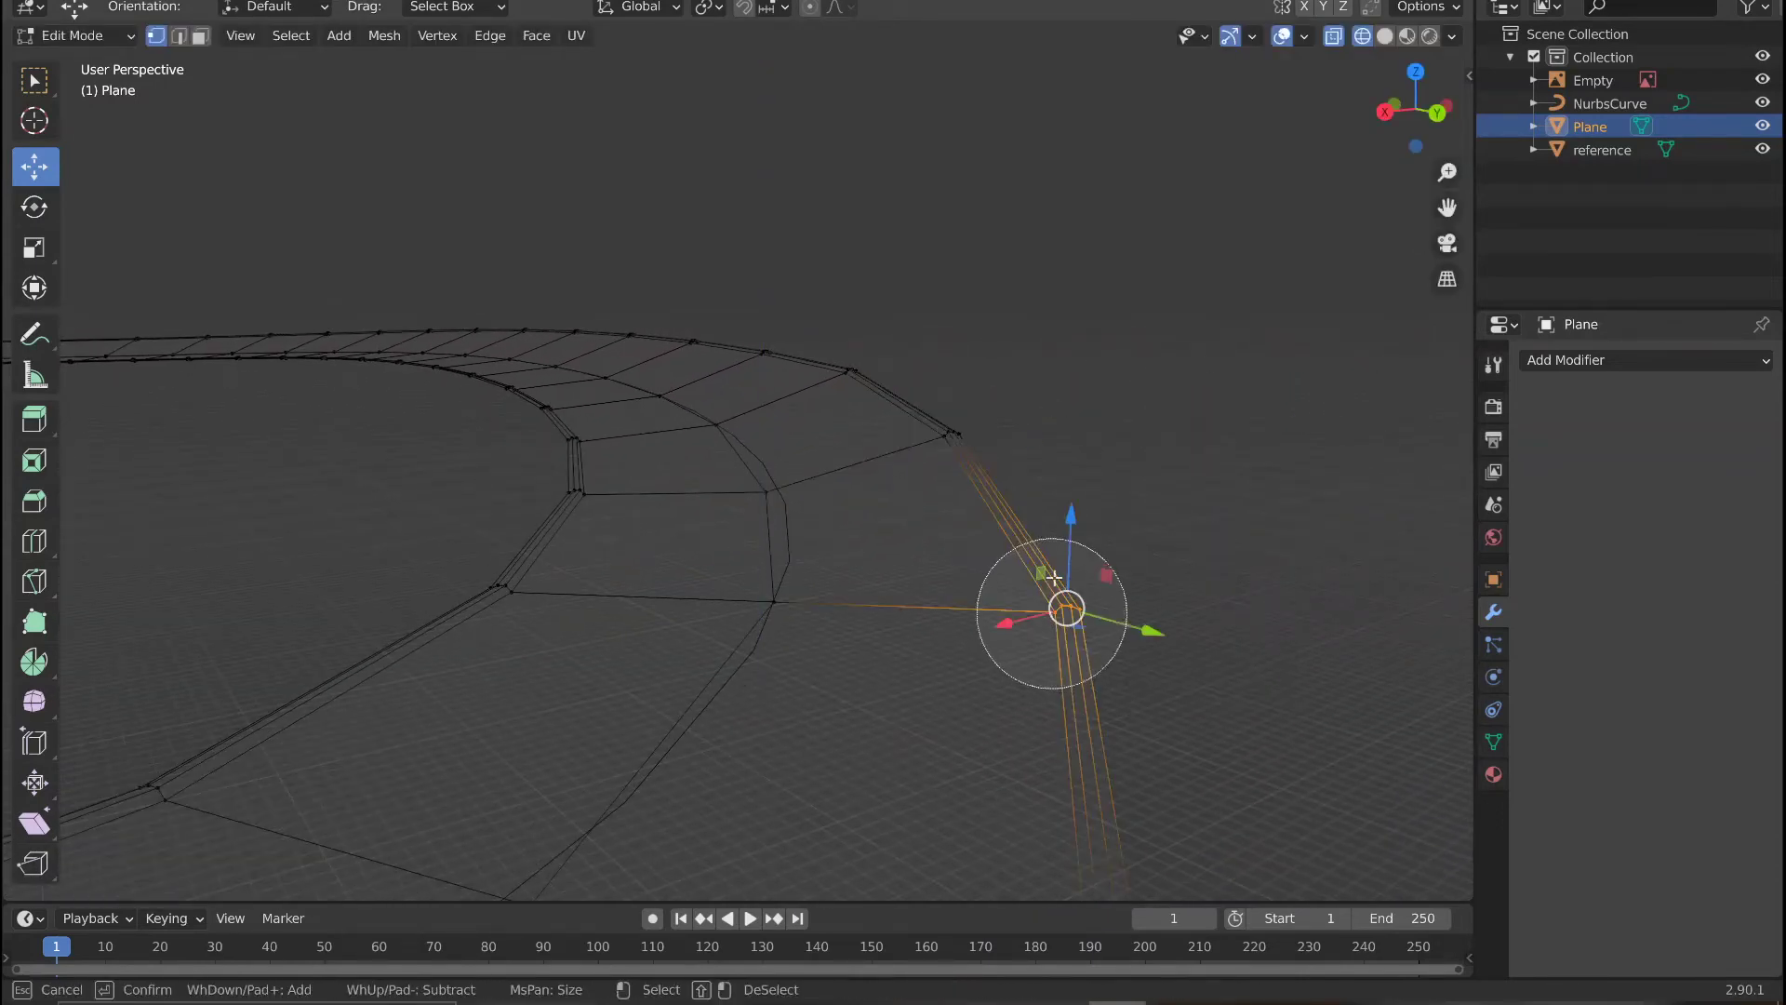
right_click(1055, 605)
drag(1076, 534, 1080, 503)
Circle-select the lowered outer-edge vertices at the opposite end of the banked bend and raise them along Z to smooth the transition.
middle_drag(1080, 504, 1024, 521)
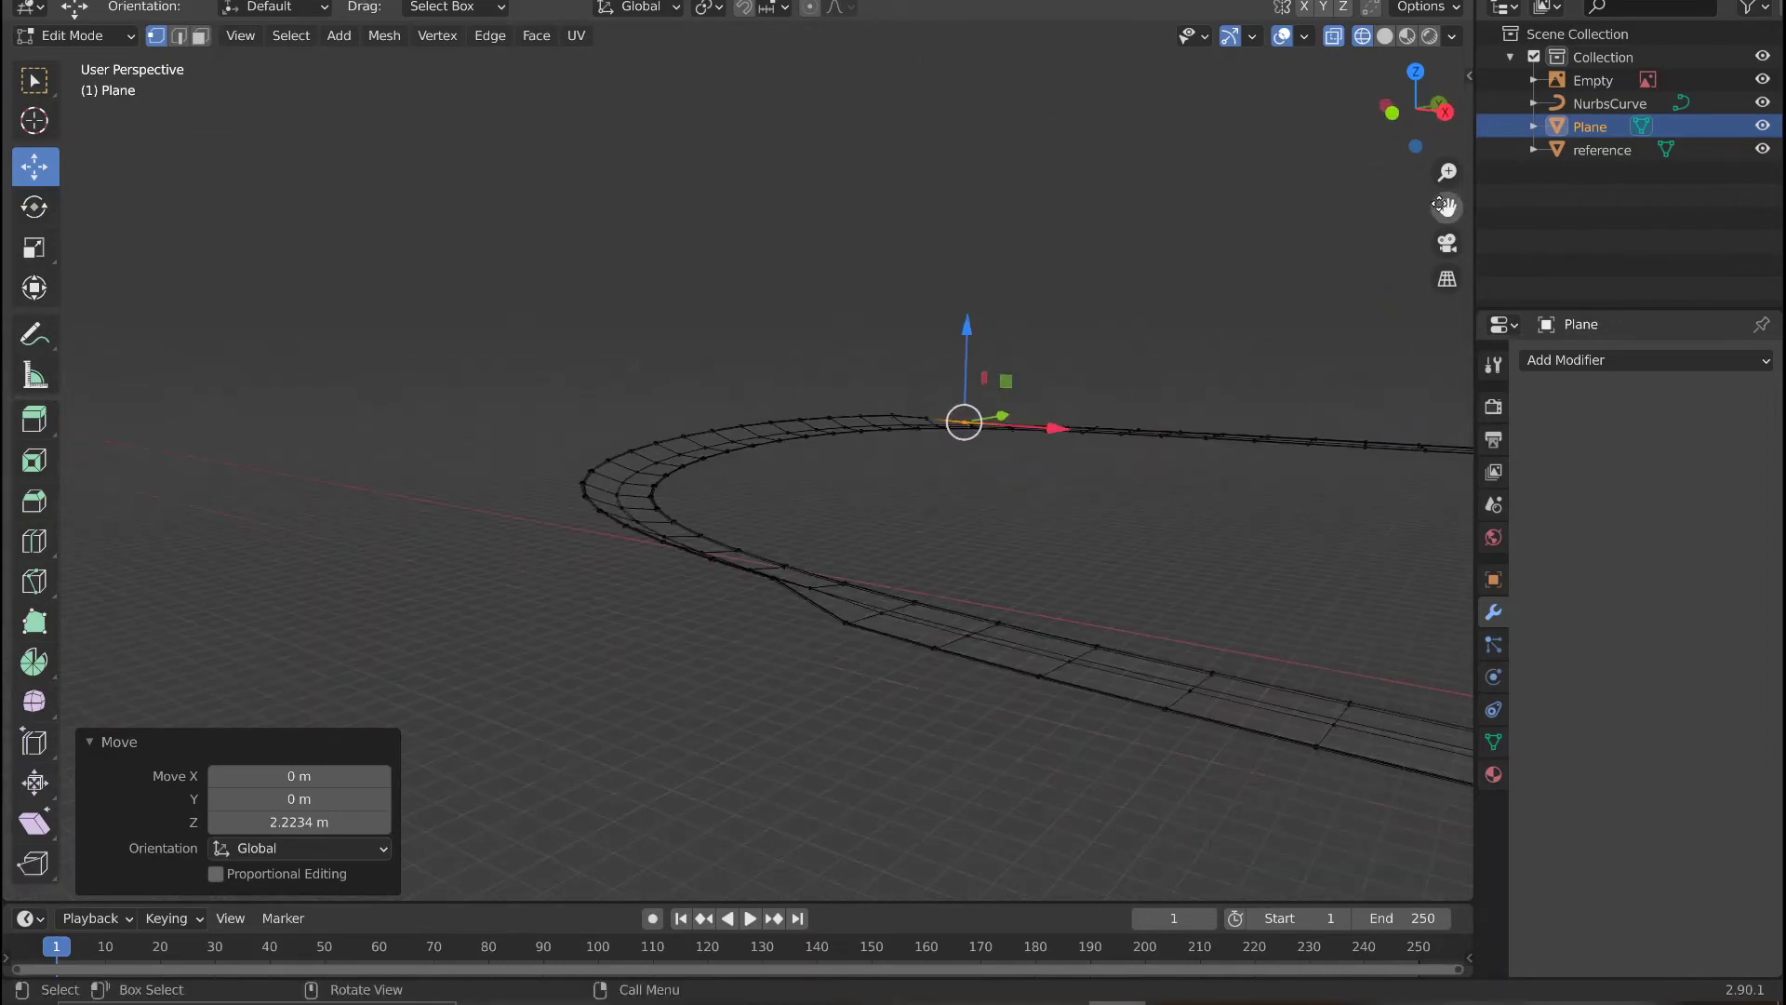
drag(1440, 204, 1563, 145)
middle_drag(854, 494, 730, 502)
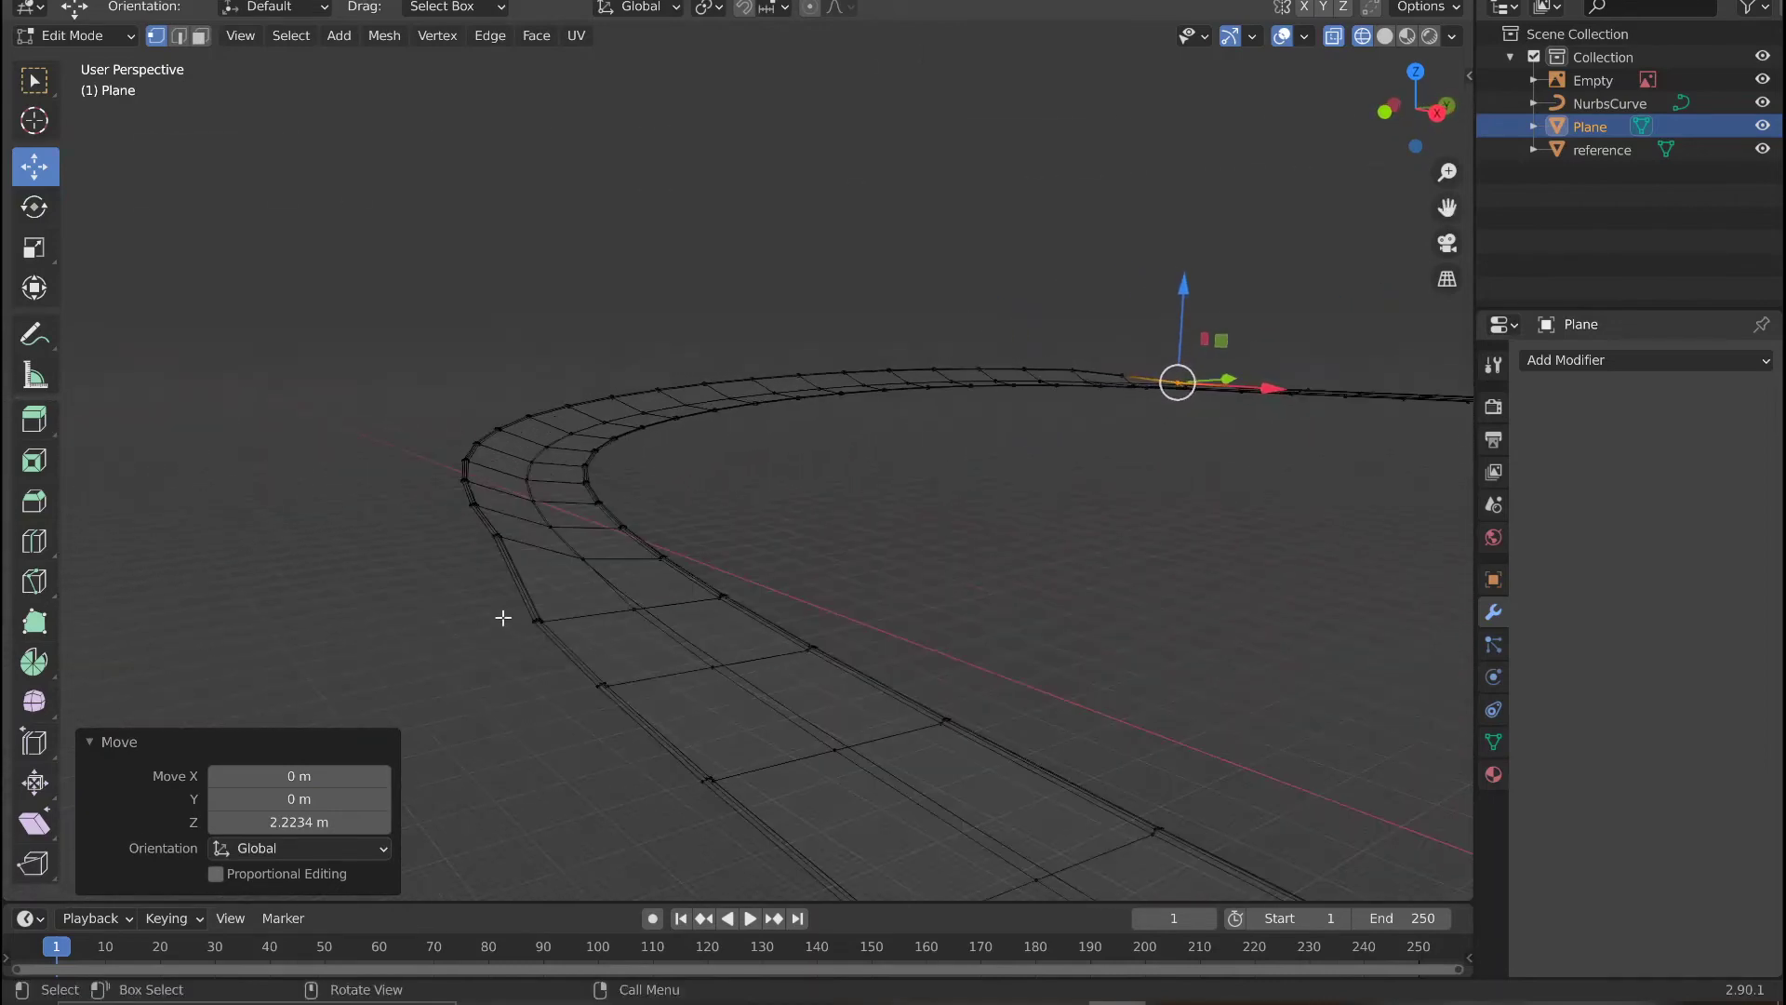
key(c)
click(508, 620)
key(Escape)
scroll(538, 602, up, 4)
scroll(475, 571, down, 2)
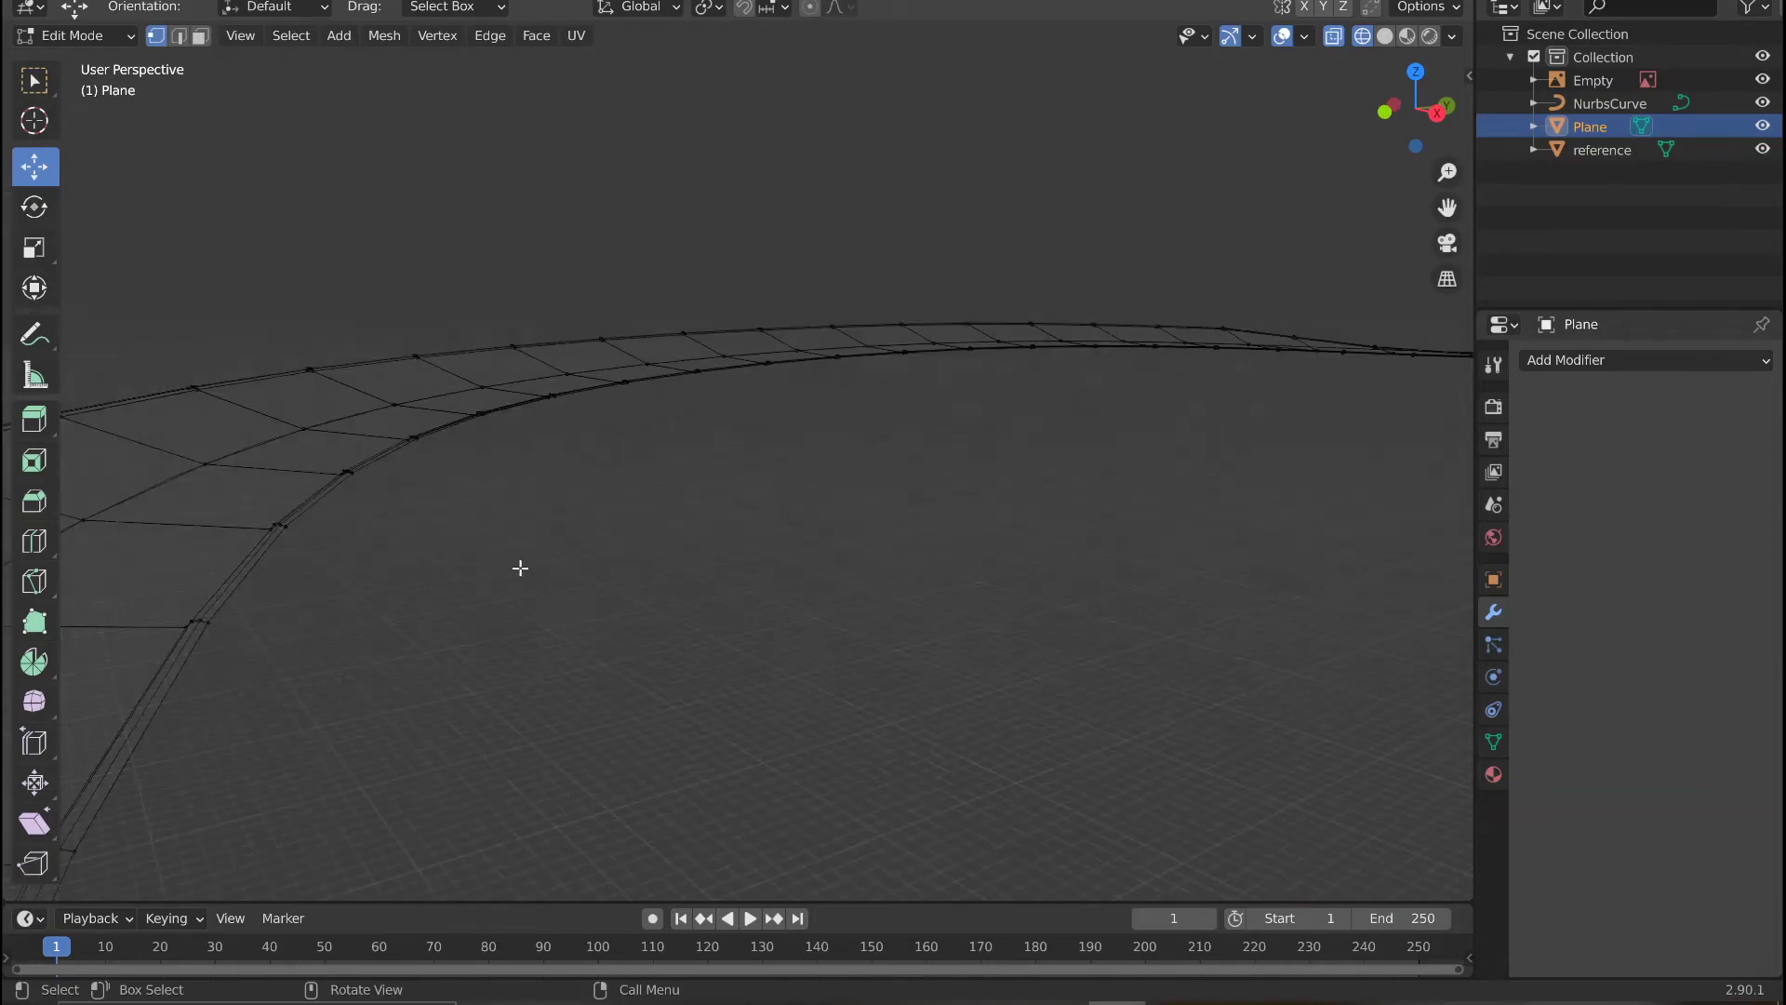
middle_drag(520, 568, 1106, 399)
drag(1440, 214, 1616, 56)
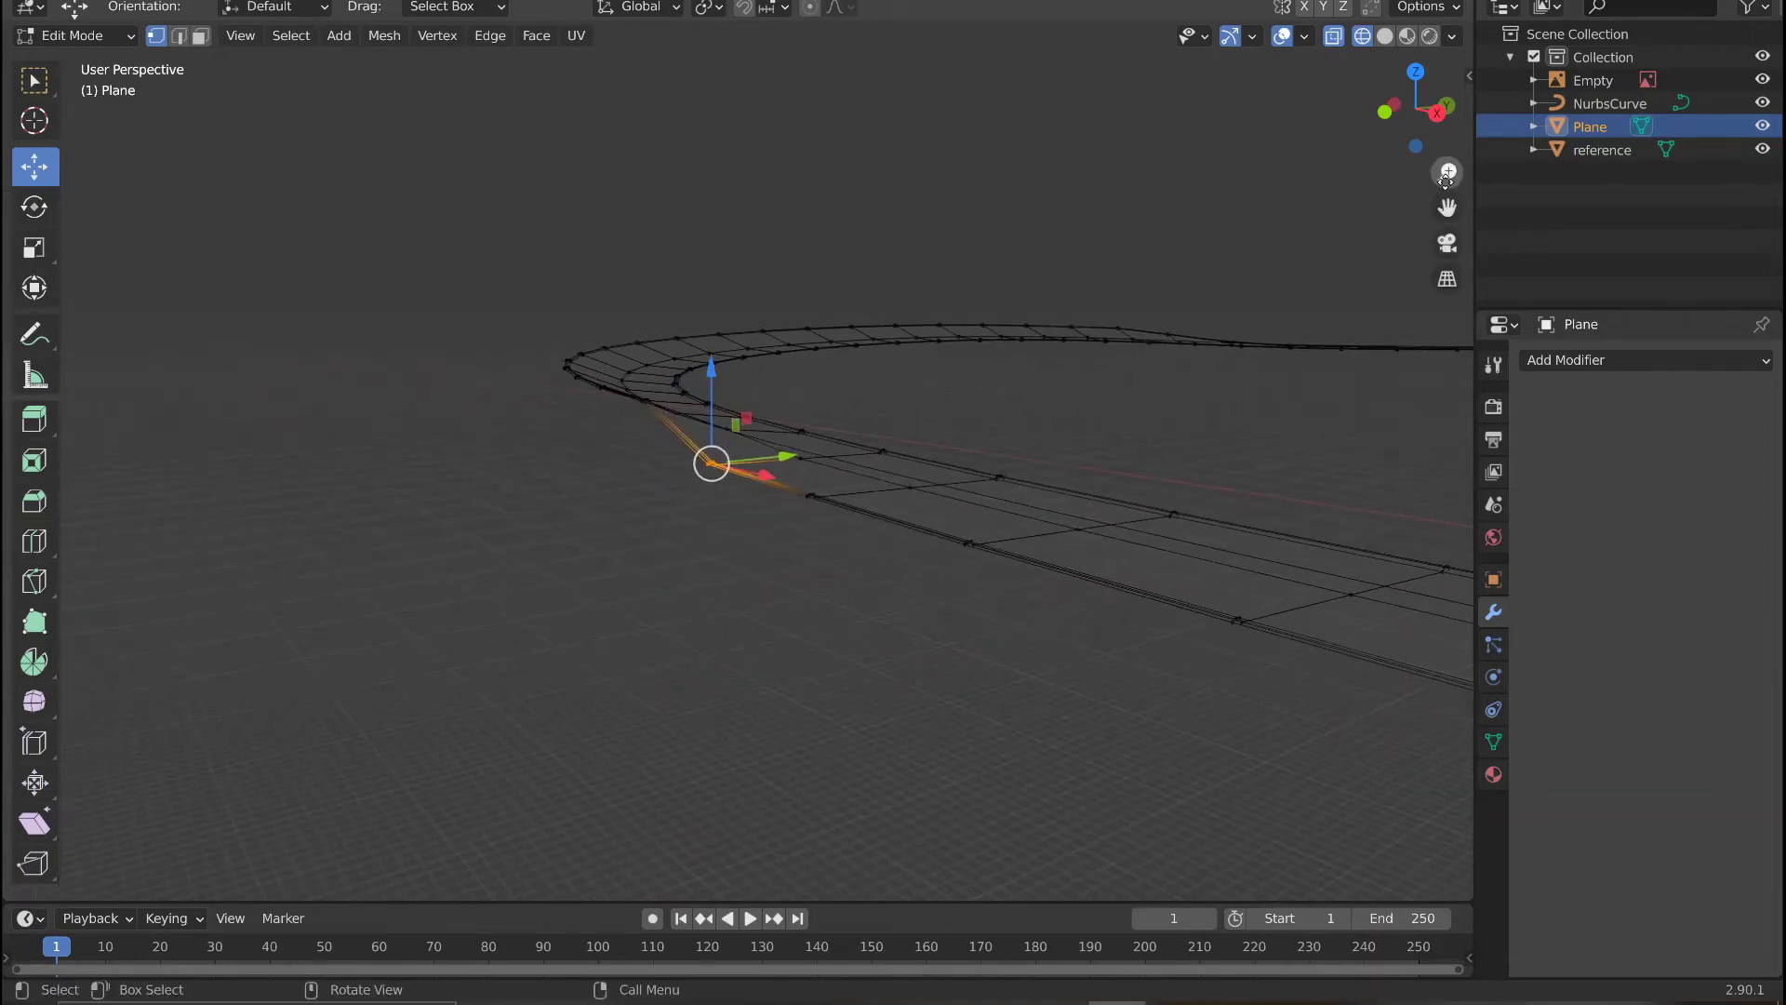
drag(1447, 177, 1447, 103)
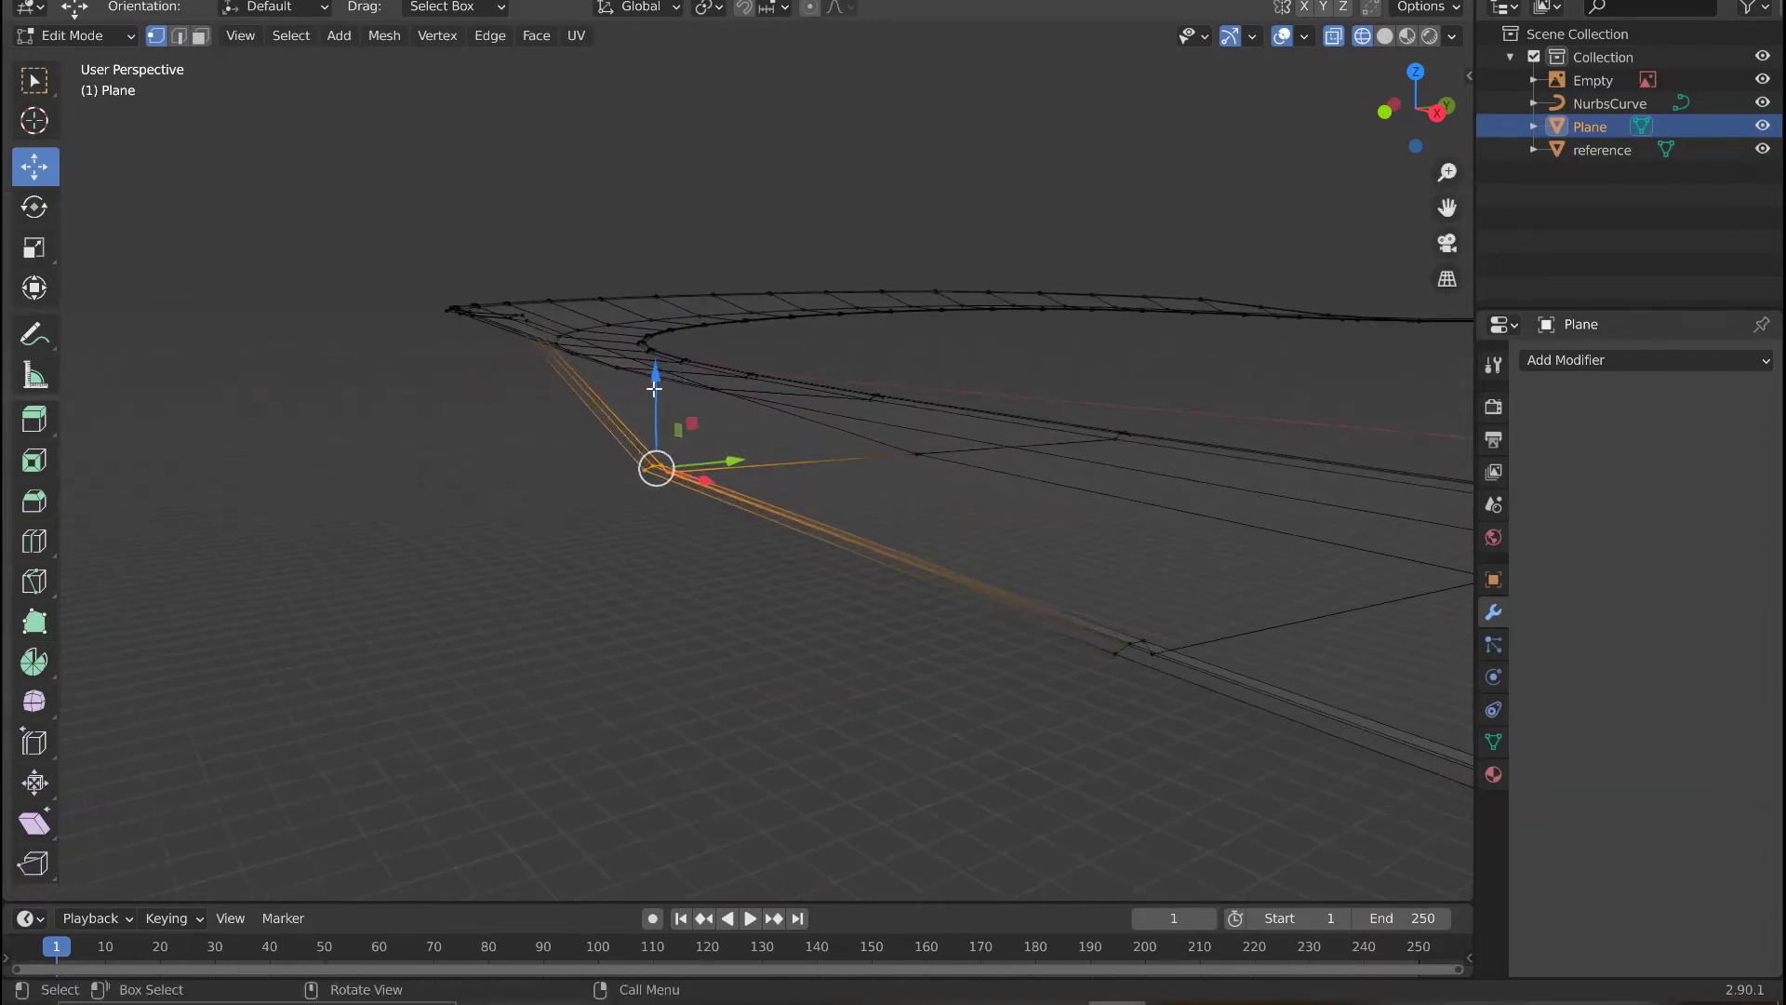
drag(654, 389, 661, 293)
Clear the selection, circle-select the next outer-edge vertices along the road, and raise them about 2.75 m along Z.
key(alt+a)
key(c)
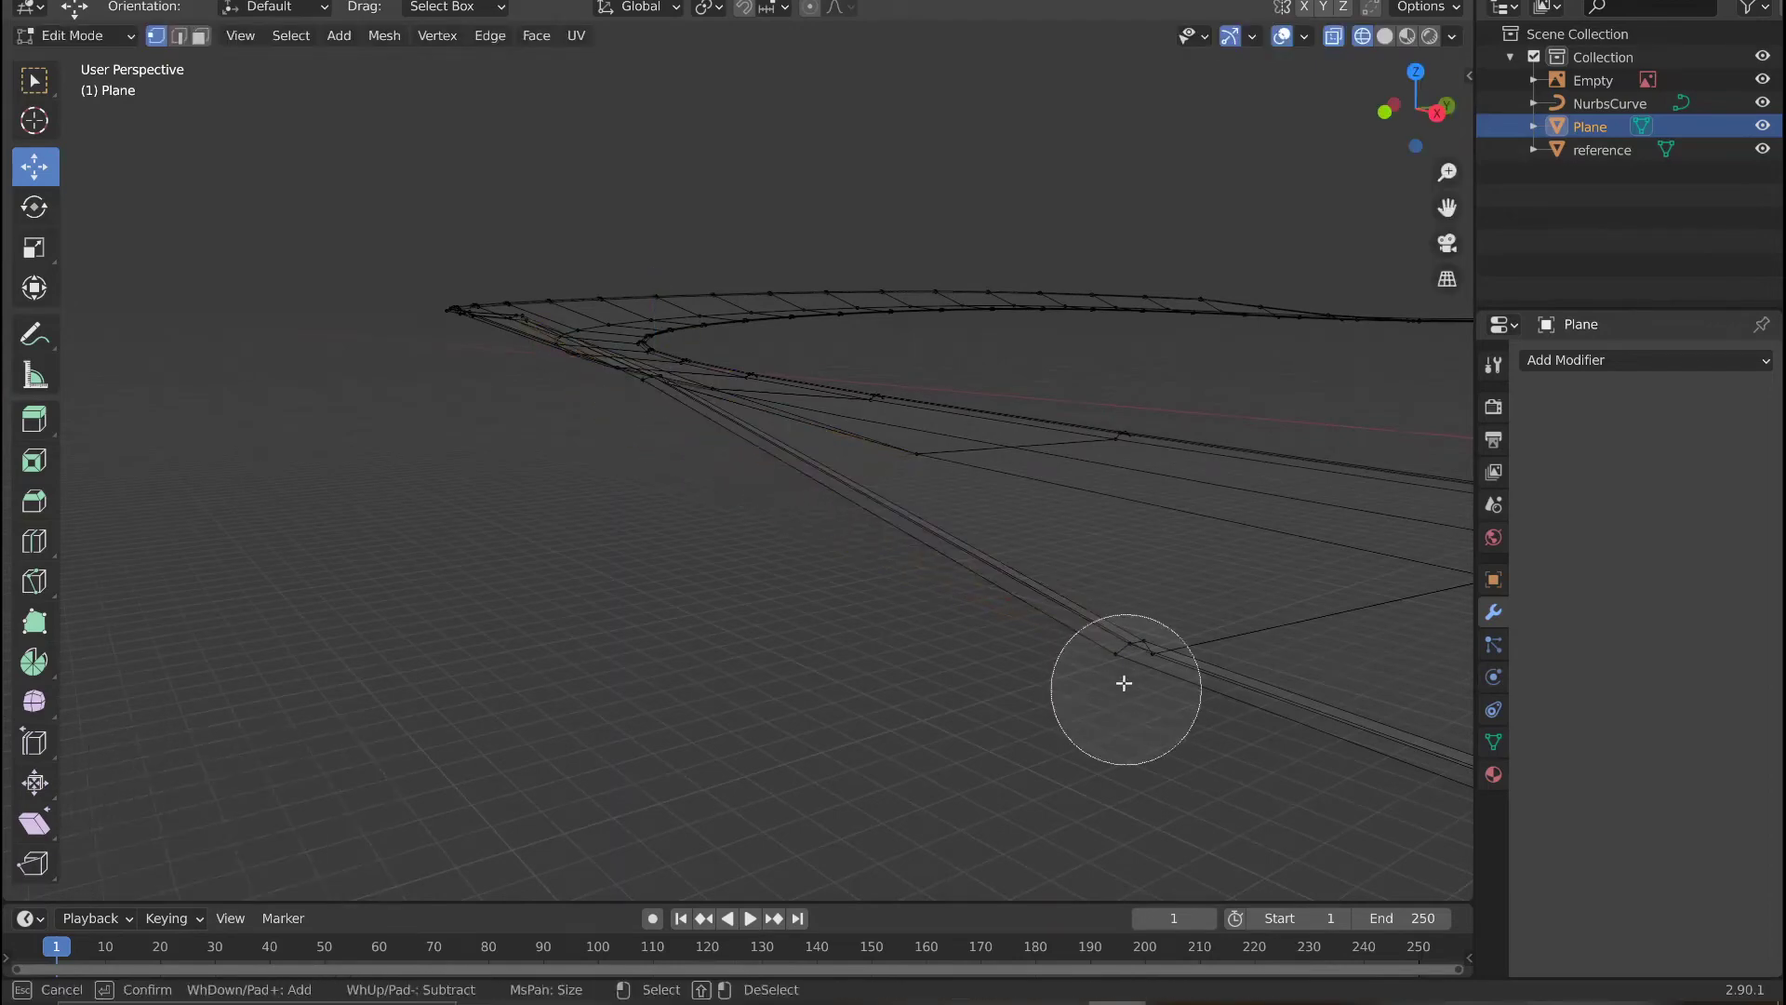
click(1129, 647)
key(Escape)
drag(1144, 571, 1140, 484)
Raise the two center-line vertices beside the adjusted outer edge slightly along Z, one after the other.
drag(1447, 208, 1218, 223)
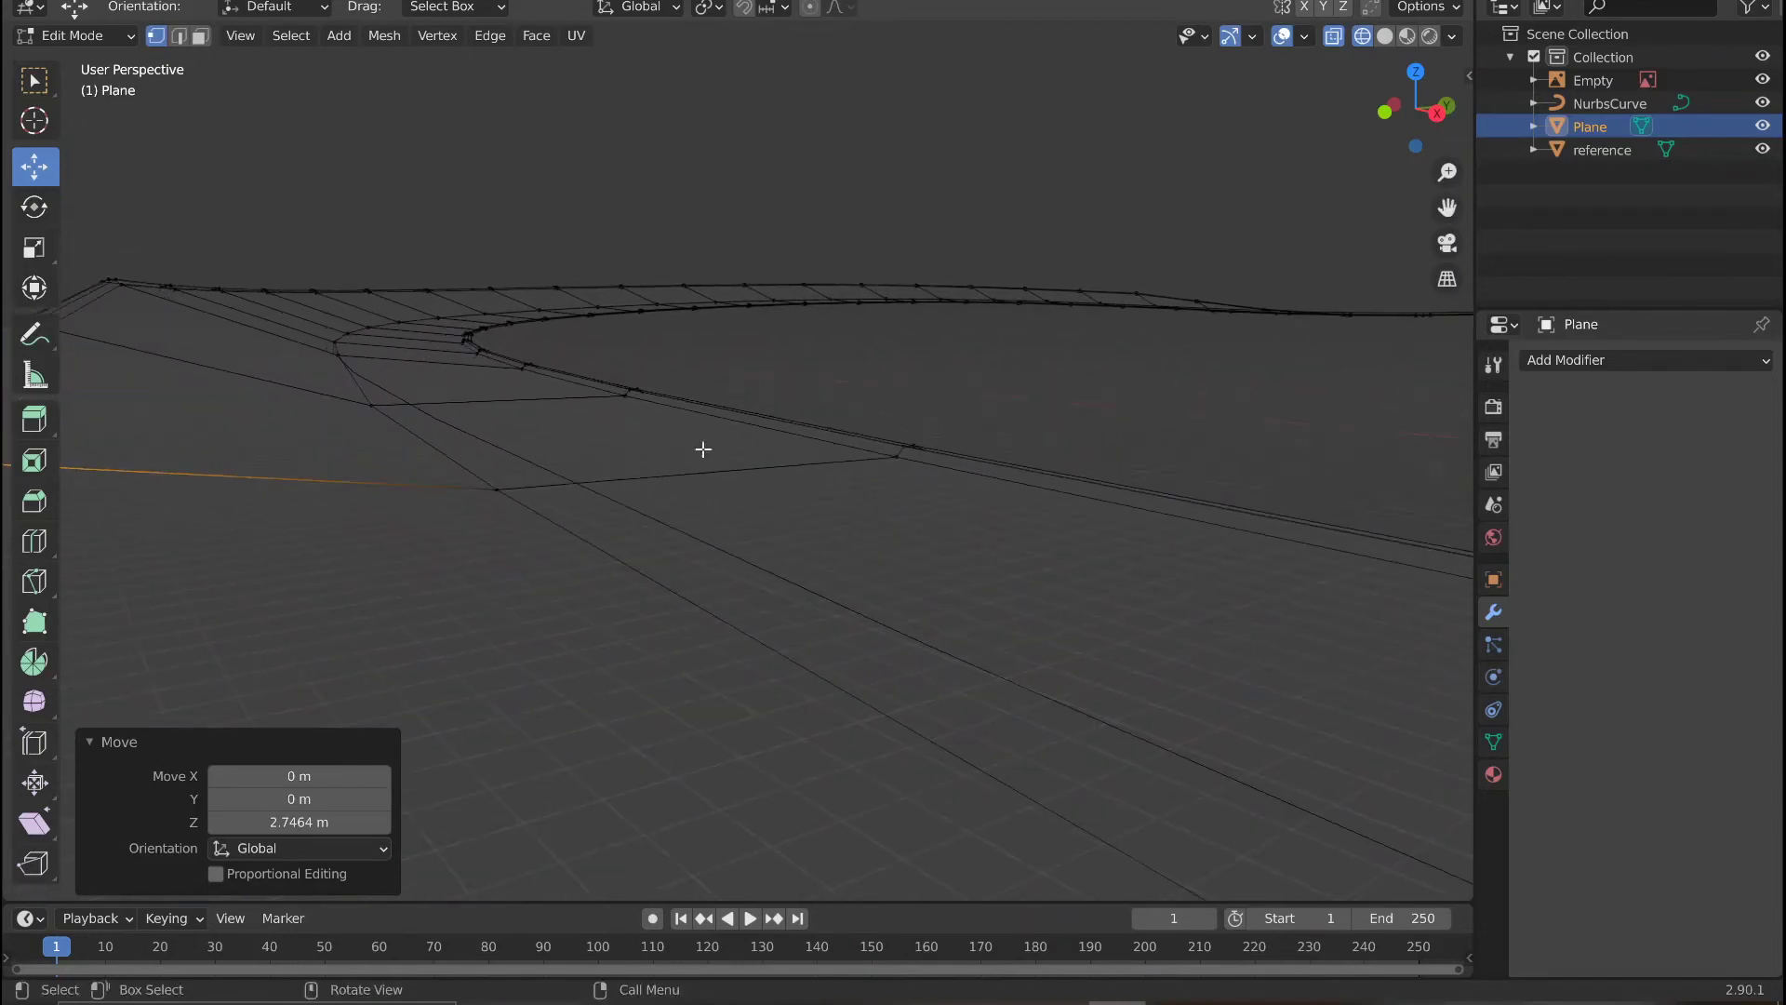
click(381, 404)
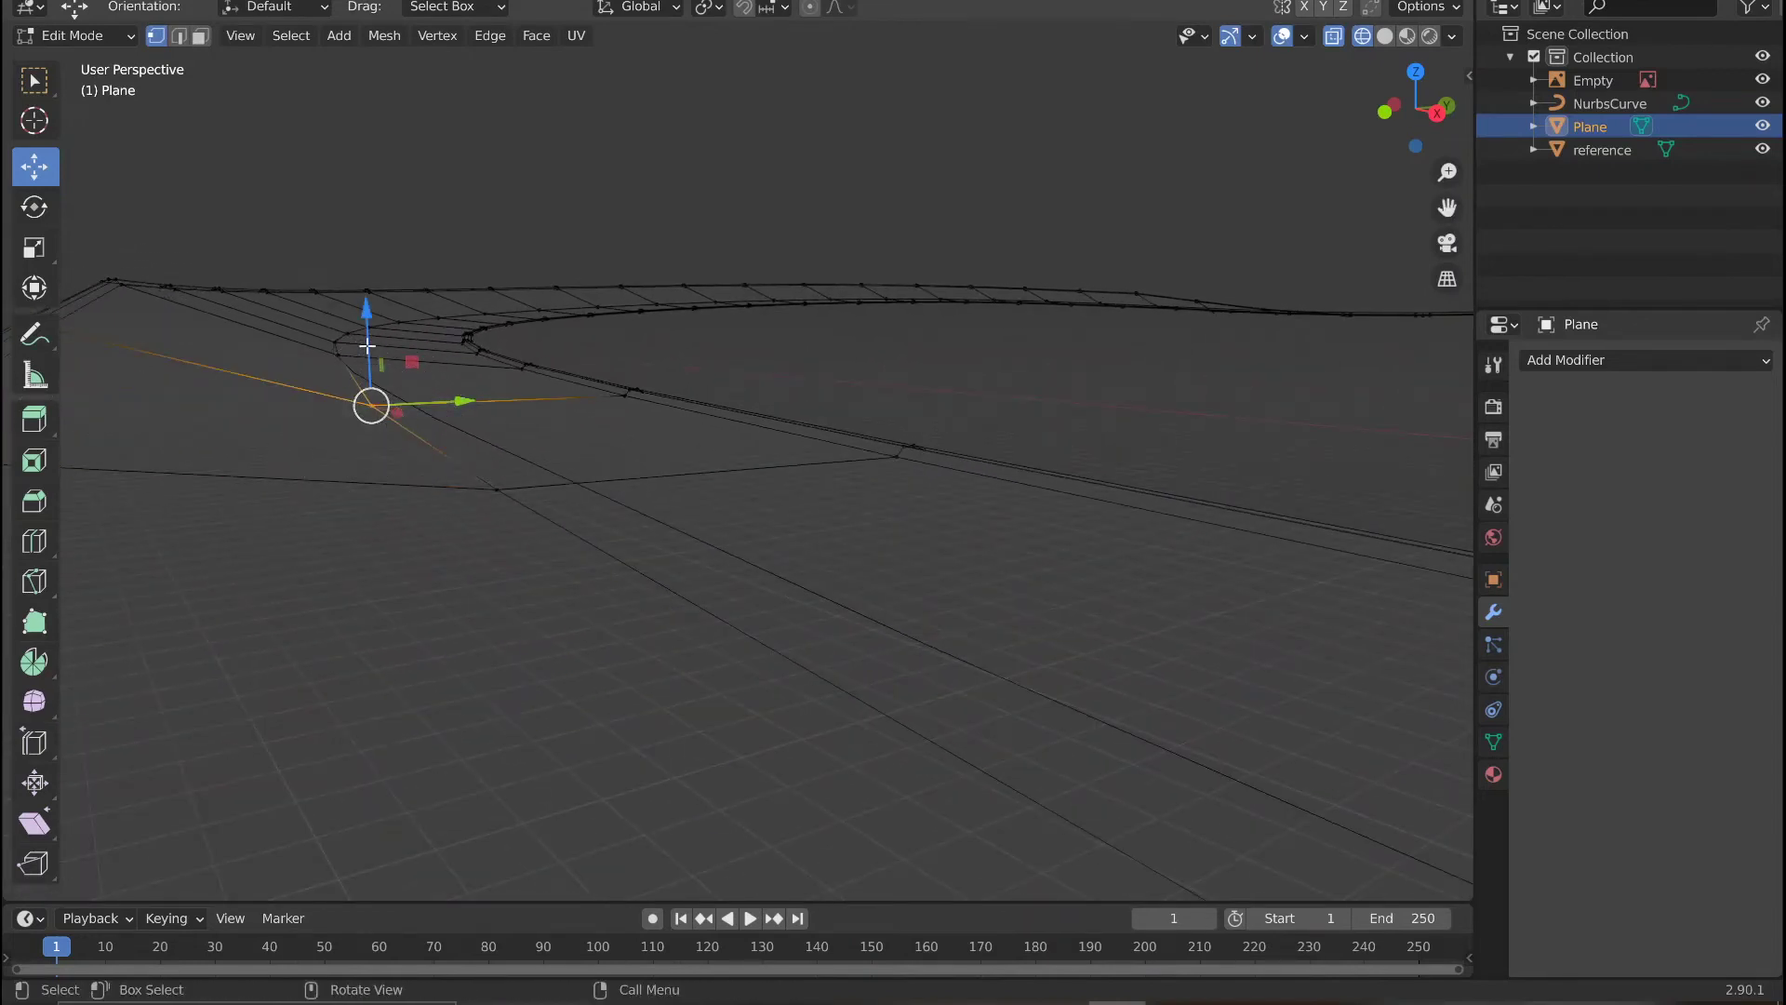
drag(368, 346, 370, 327)
click(546, 522)
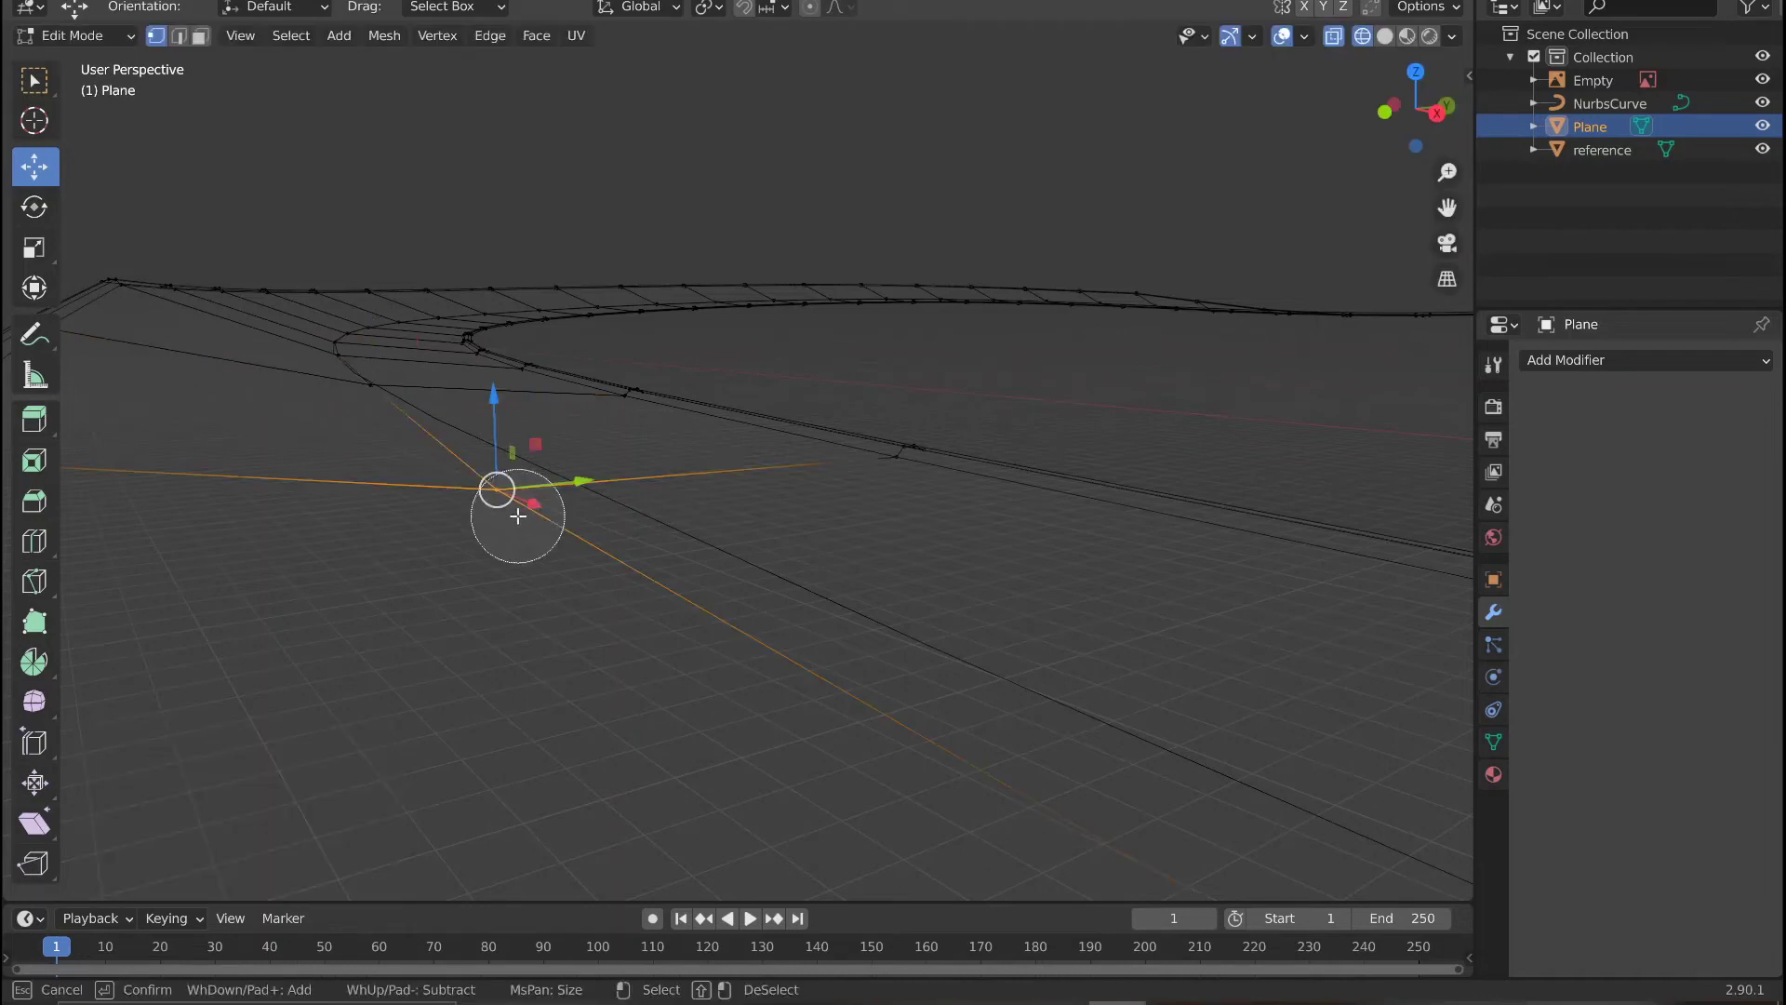
key(Escape)
drag(493, 430, 492, 428)
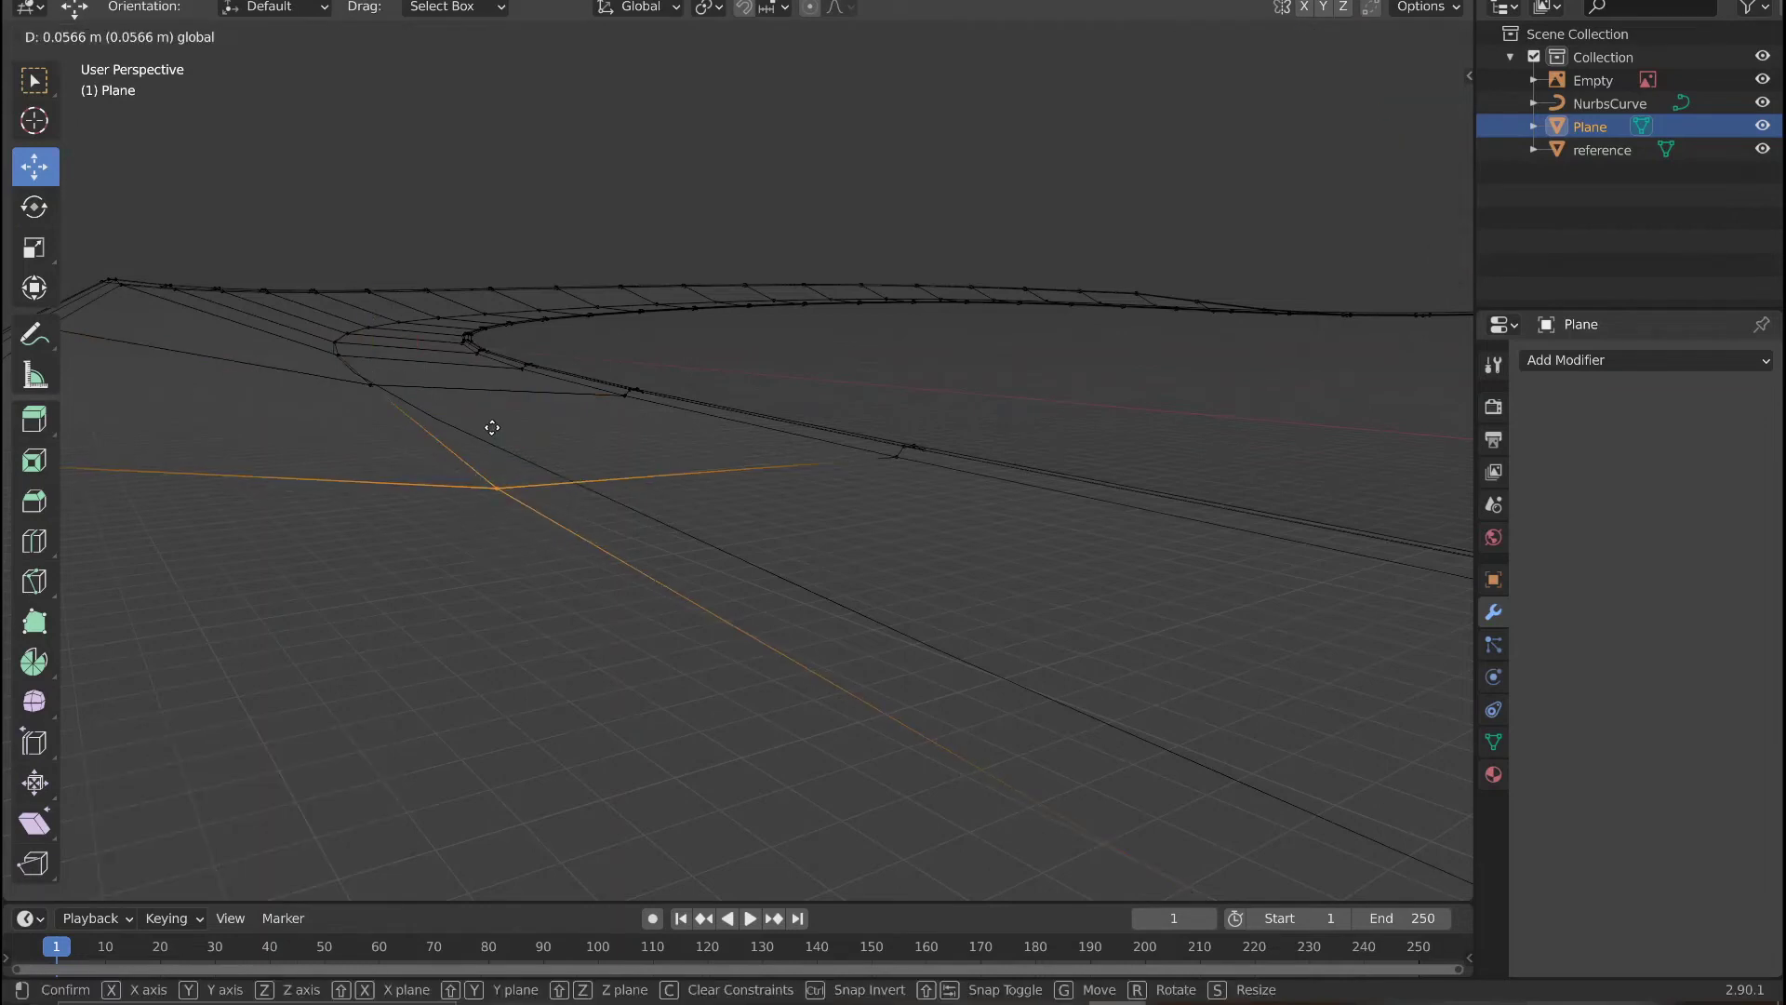
click(492, 413)
Finish the slight raise of the center-line vertex, then select the whole track mesh and merge its vertices by distance.
click(809, 502)
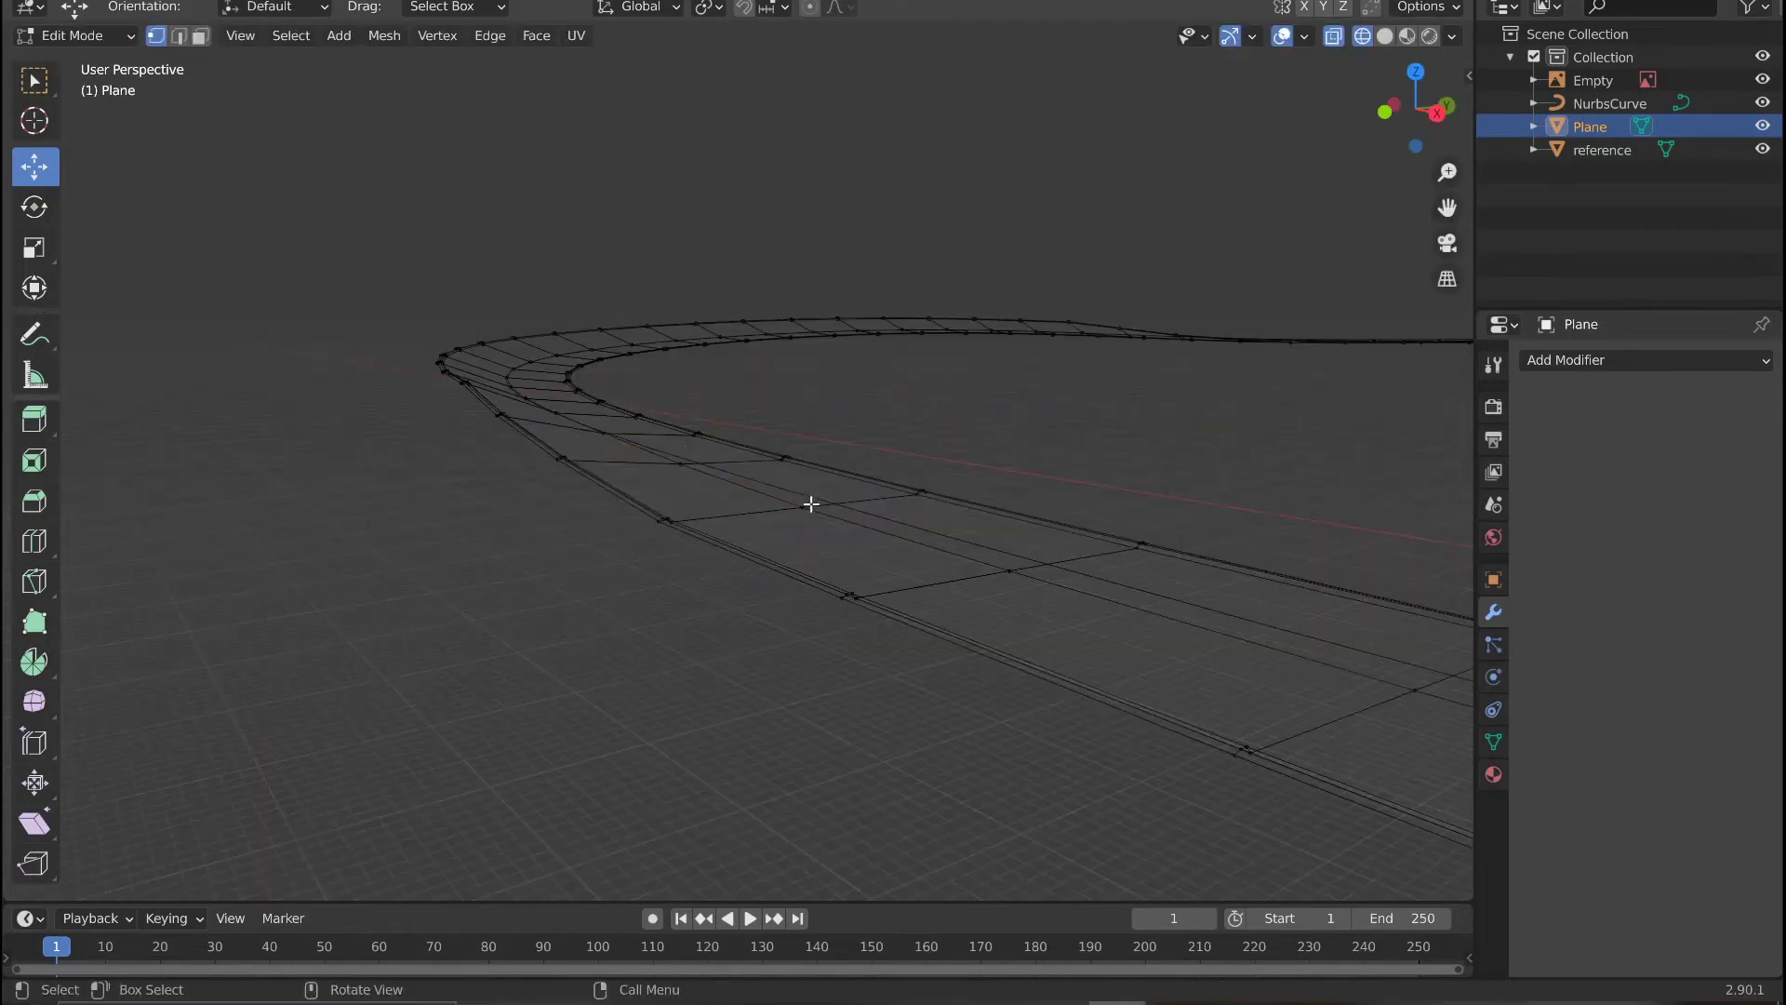
scroll(809, 503, down, 2)
key(a)
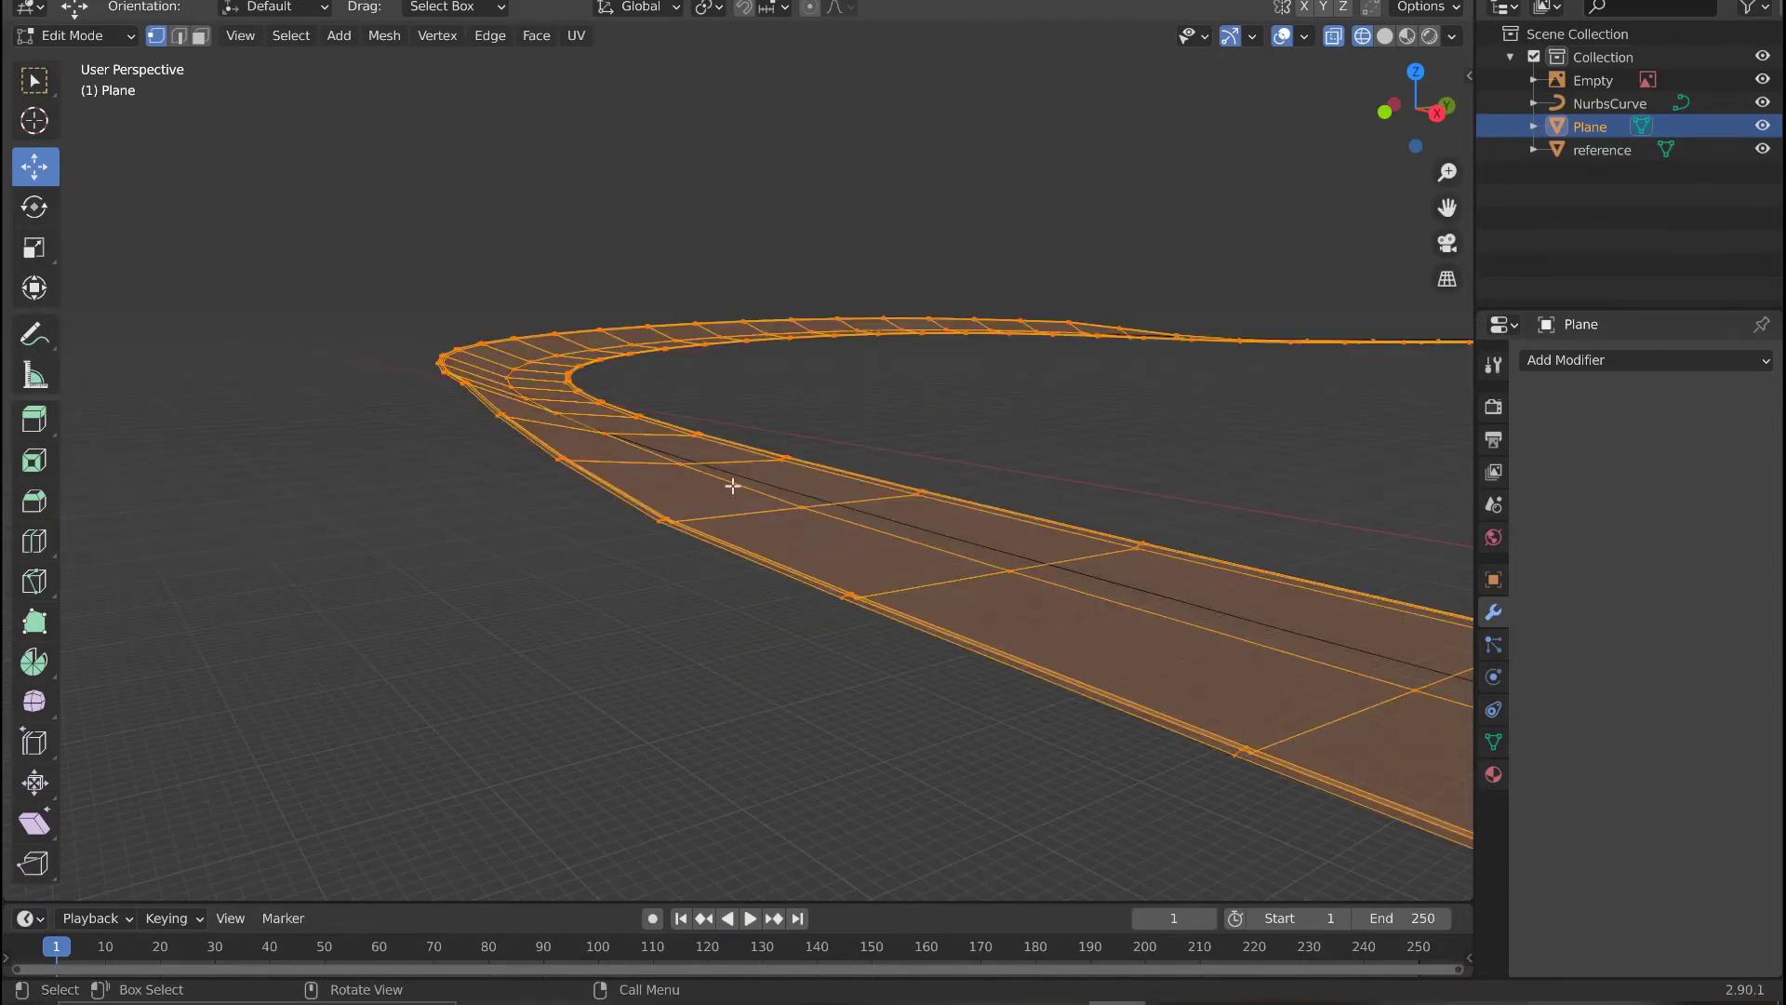
key(m)
key(Escape)
key(m)
click(698, 560)
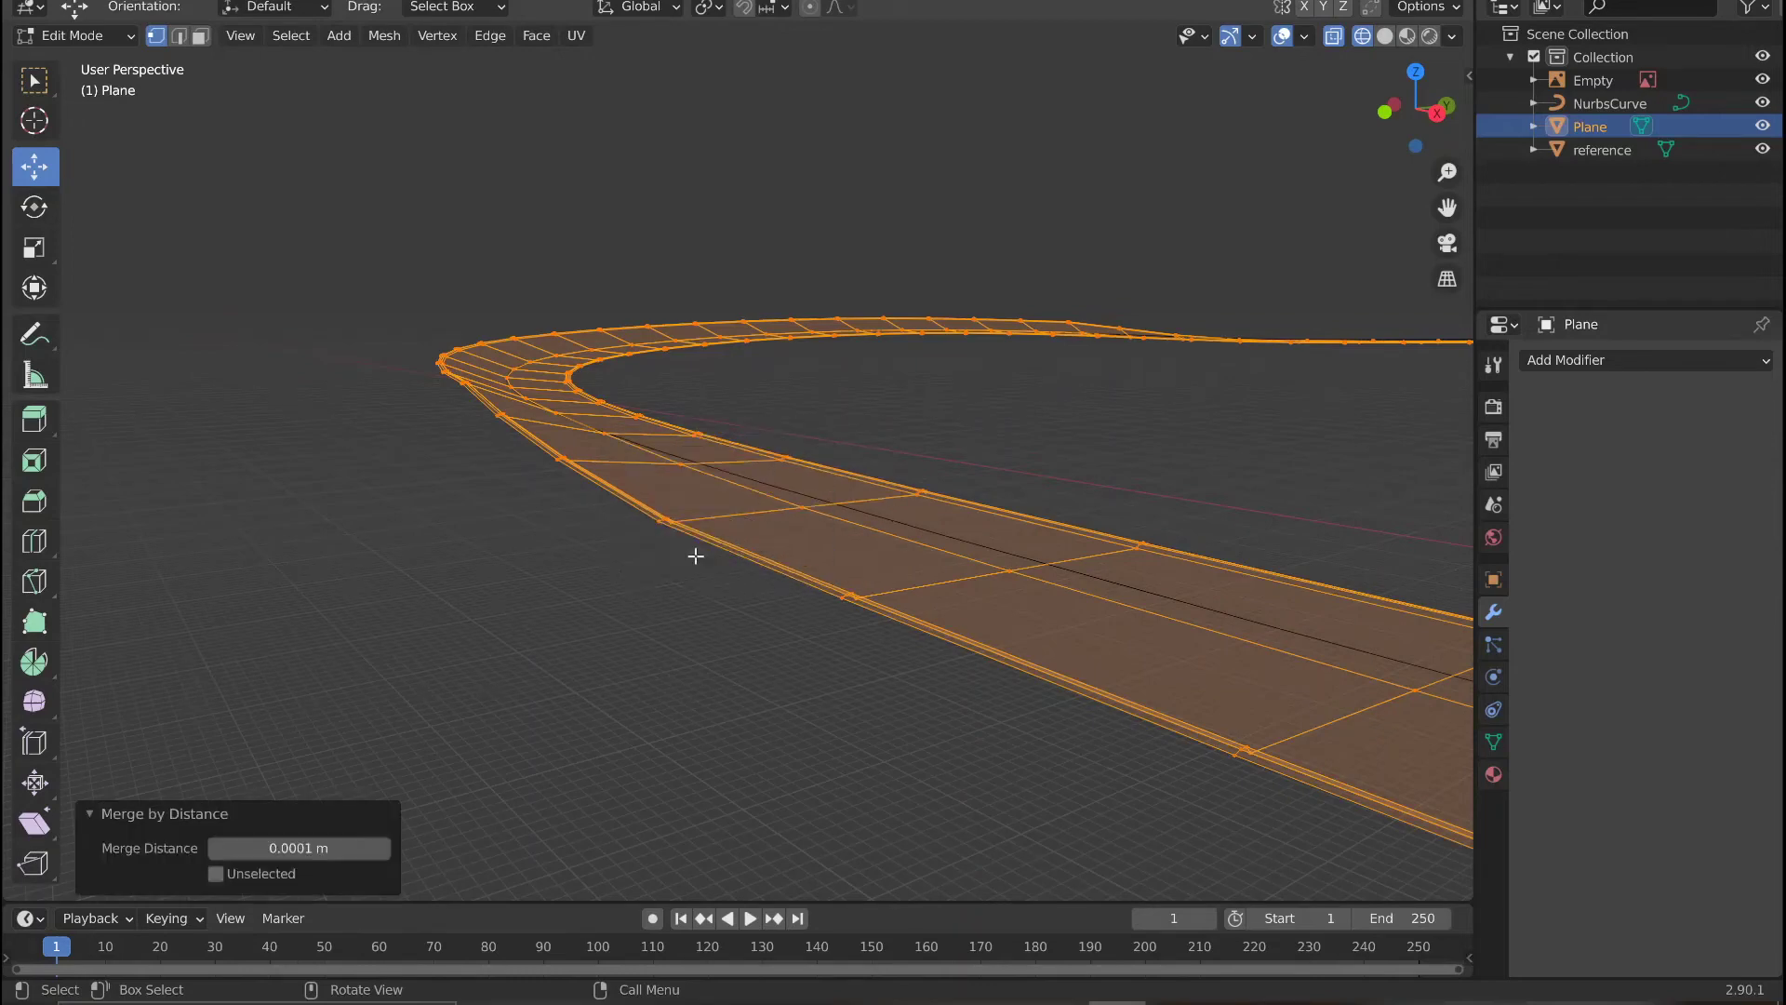
Return to Object Mode with solid shading and examine the track's surface and banked bends from several angles.
key(Tab)
key(shift+z)
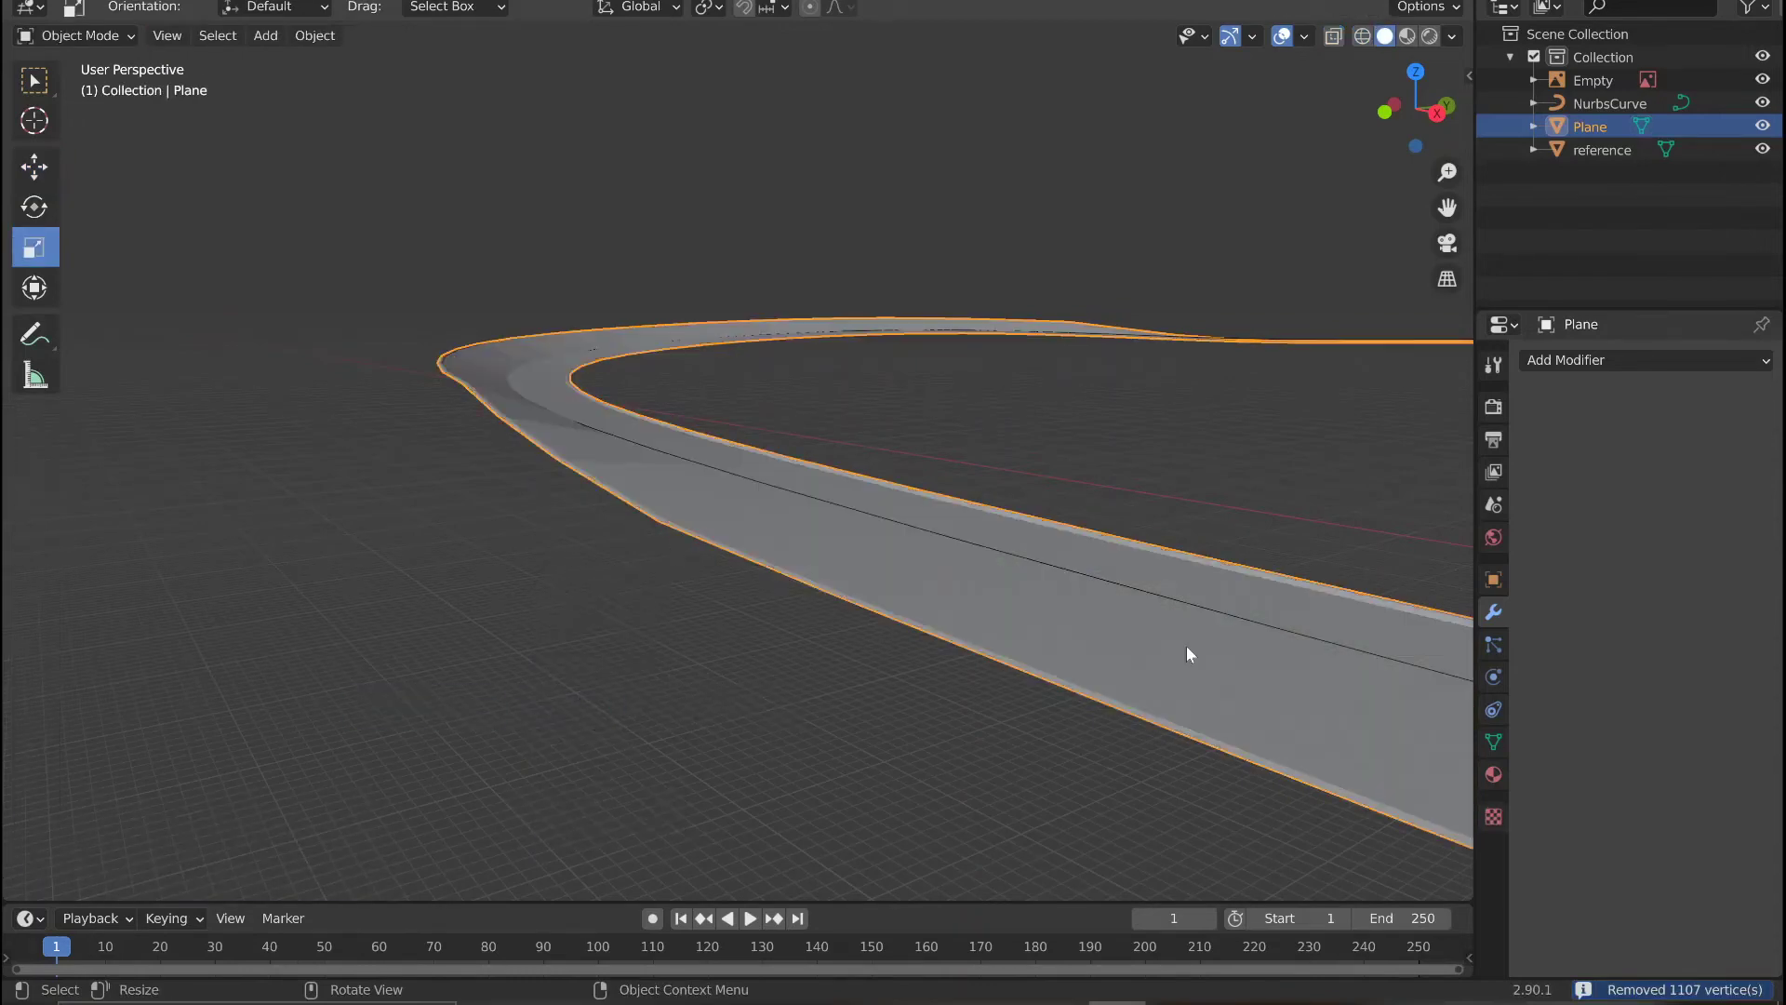
mouse_move(1187, 648)
middle_down()
mouse_move(810, 650)
mouse_move(989, 661)
middle_up()
middle_drag(798, 622, 977, 629)
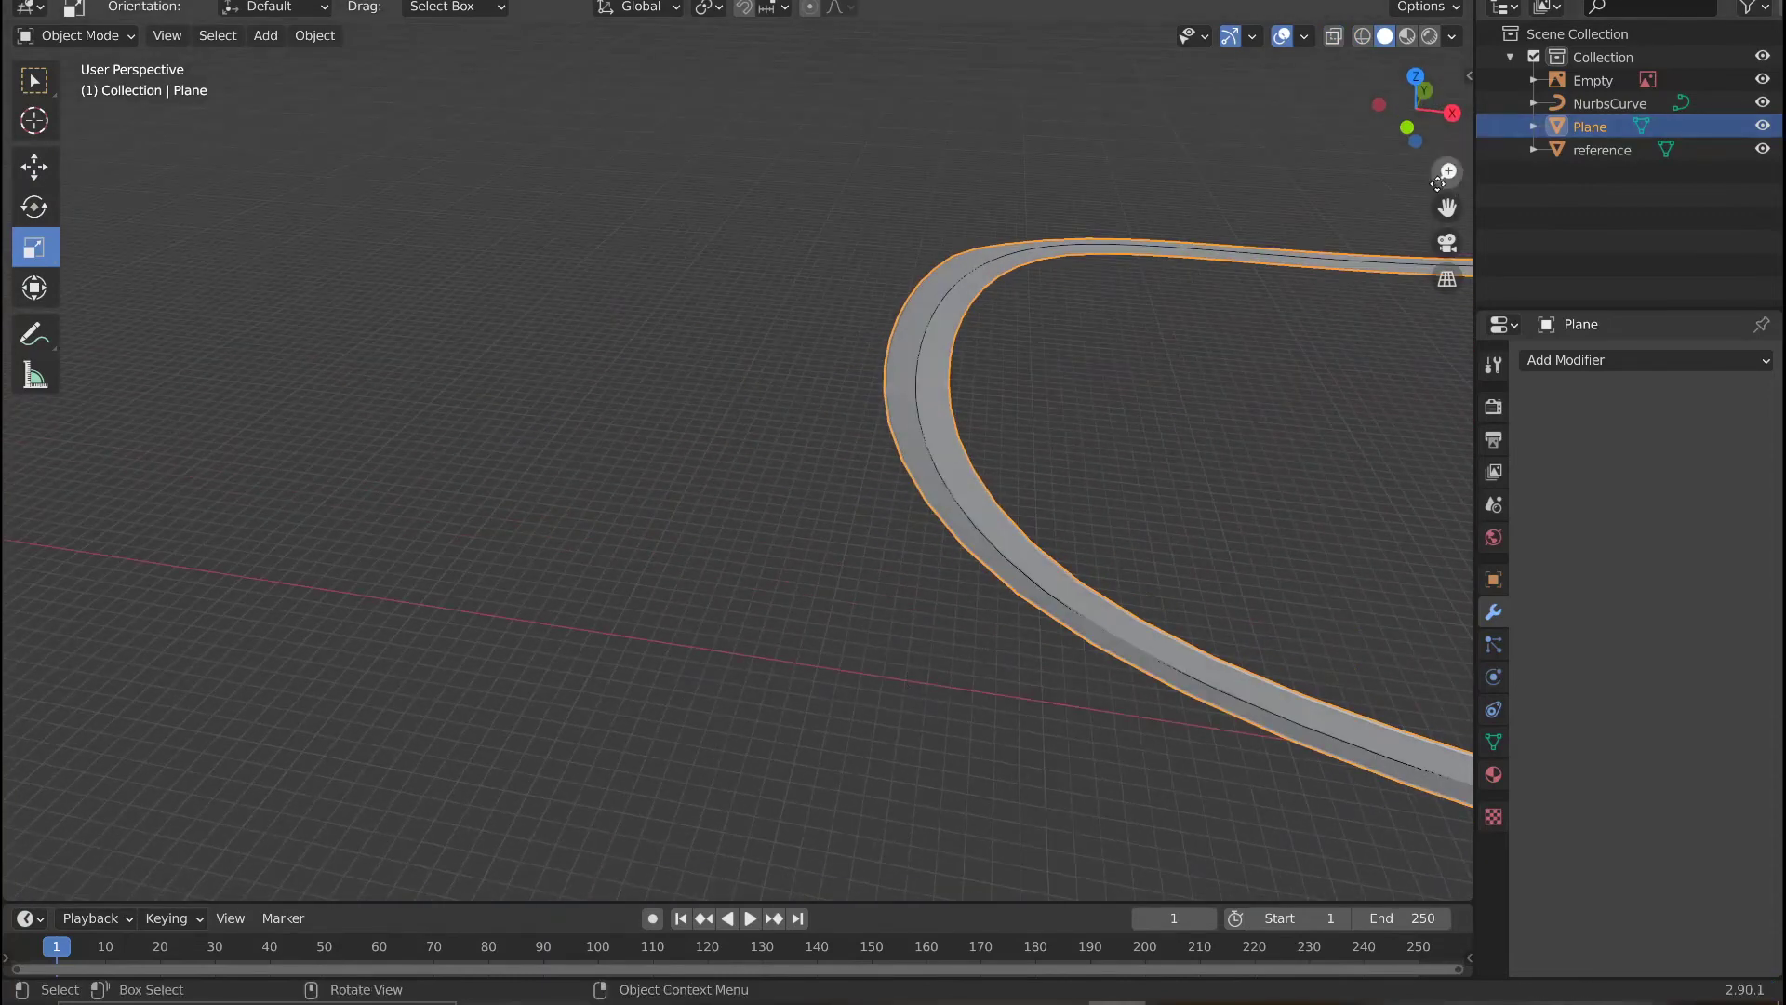
drag(1448, 207, 264, 256)
scroll(1210, 352, down, 7)
middle_drag(1133, 357, 1130, 326)
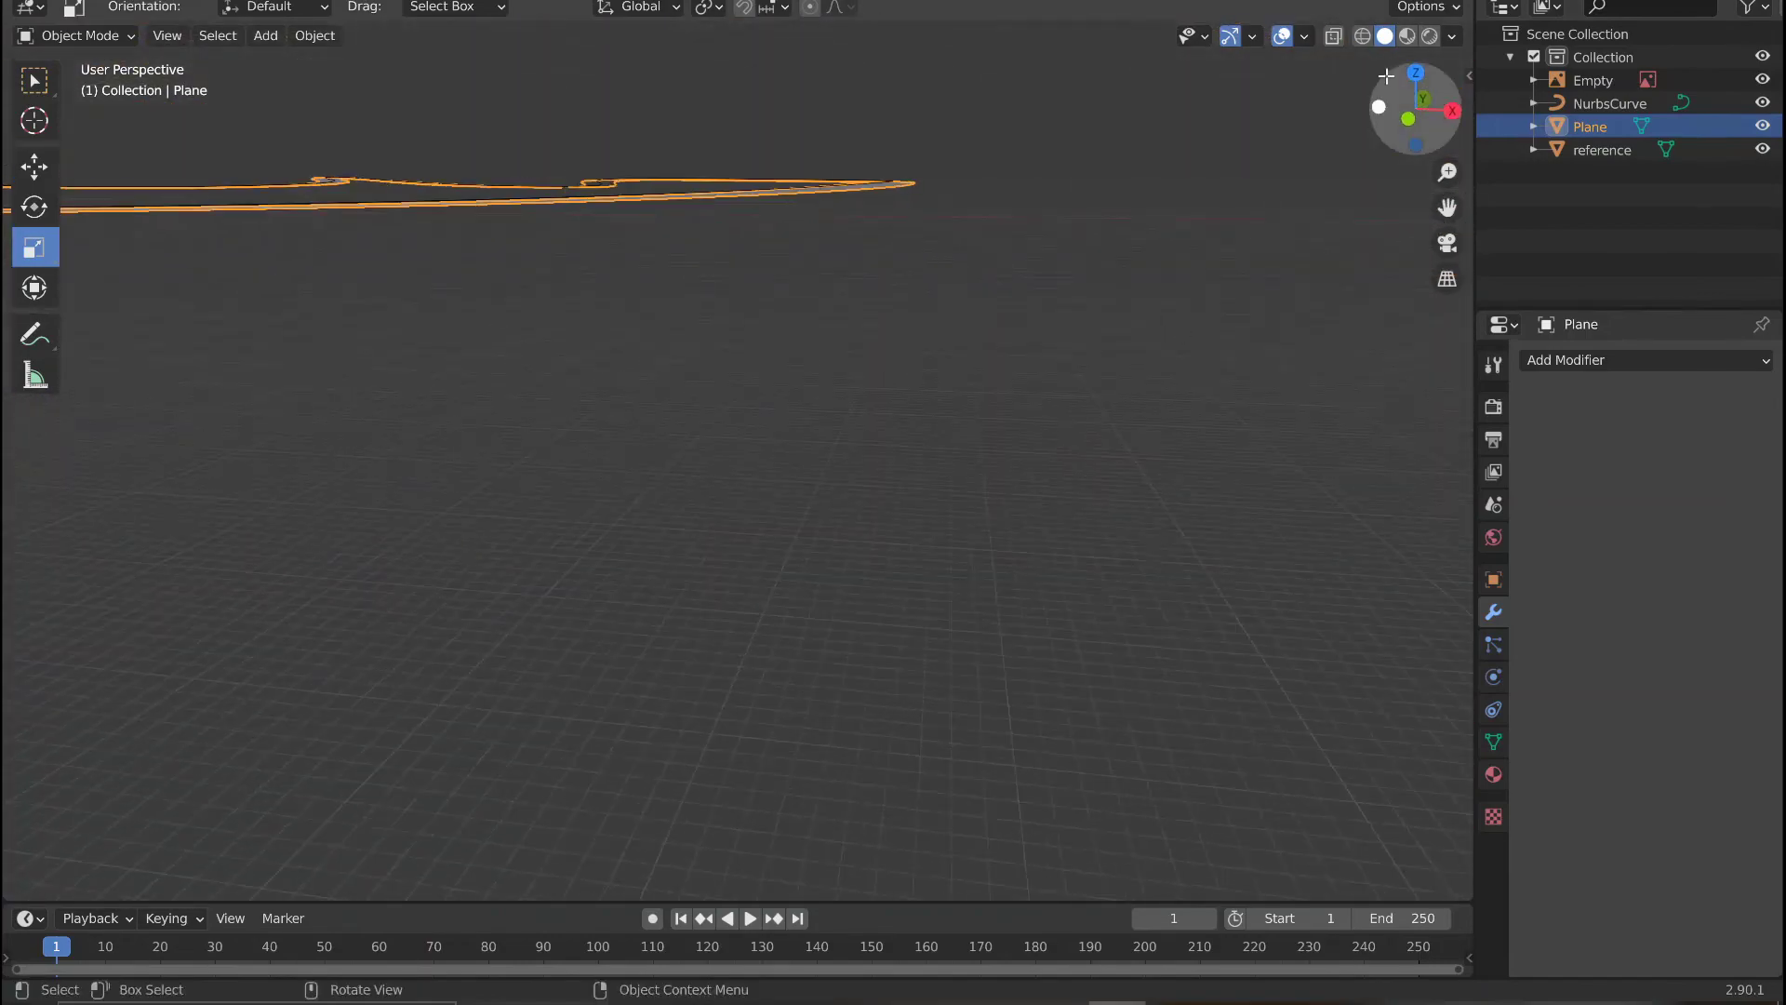
click(1404, 119)
drag(1448, 206, 1581, 270)
middle_drag(942, 430, 812, 479)
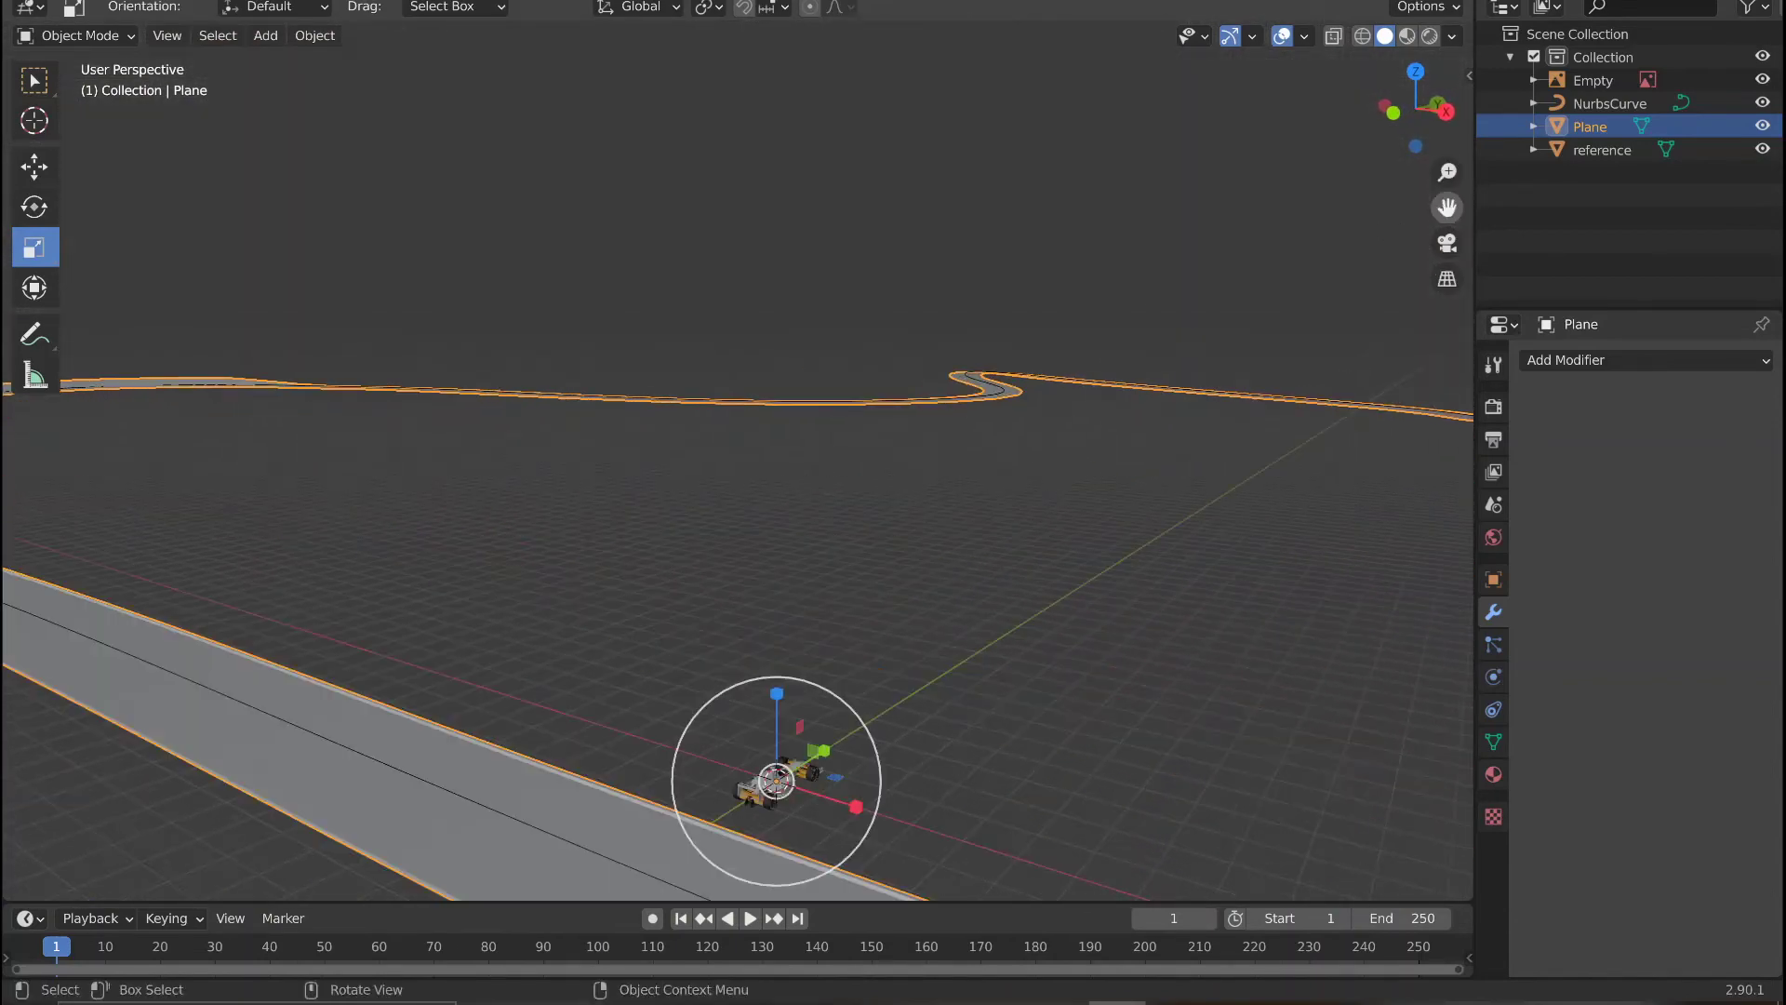
drag(1448, 207, 1758, 218)
scroll(744, 424, up, 2)
middle_drag(730, 433, 1040, 428)
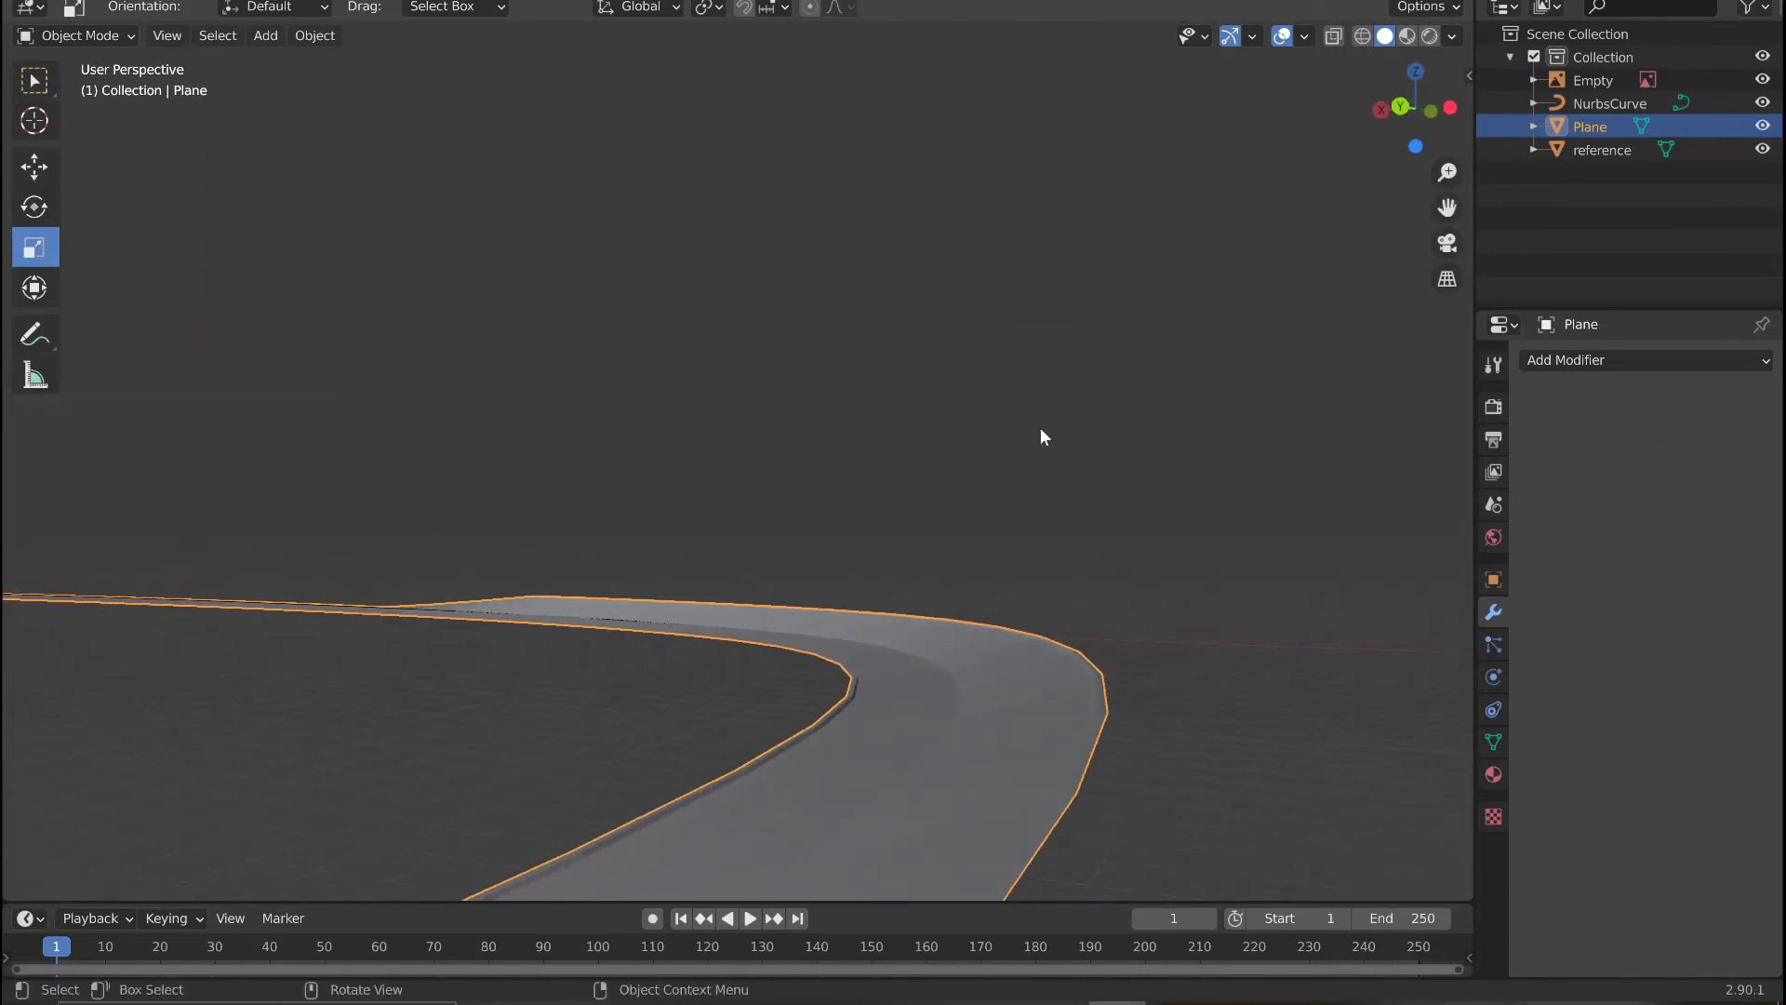
Enter Edit Mode with the whole track mesh selected and triangulate its faces.
key(Tab)
scroll(956, 464, up, 1)
scroll(950, 478, down, 1)
middle_drag(949, 506, 956, 505)
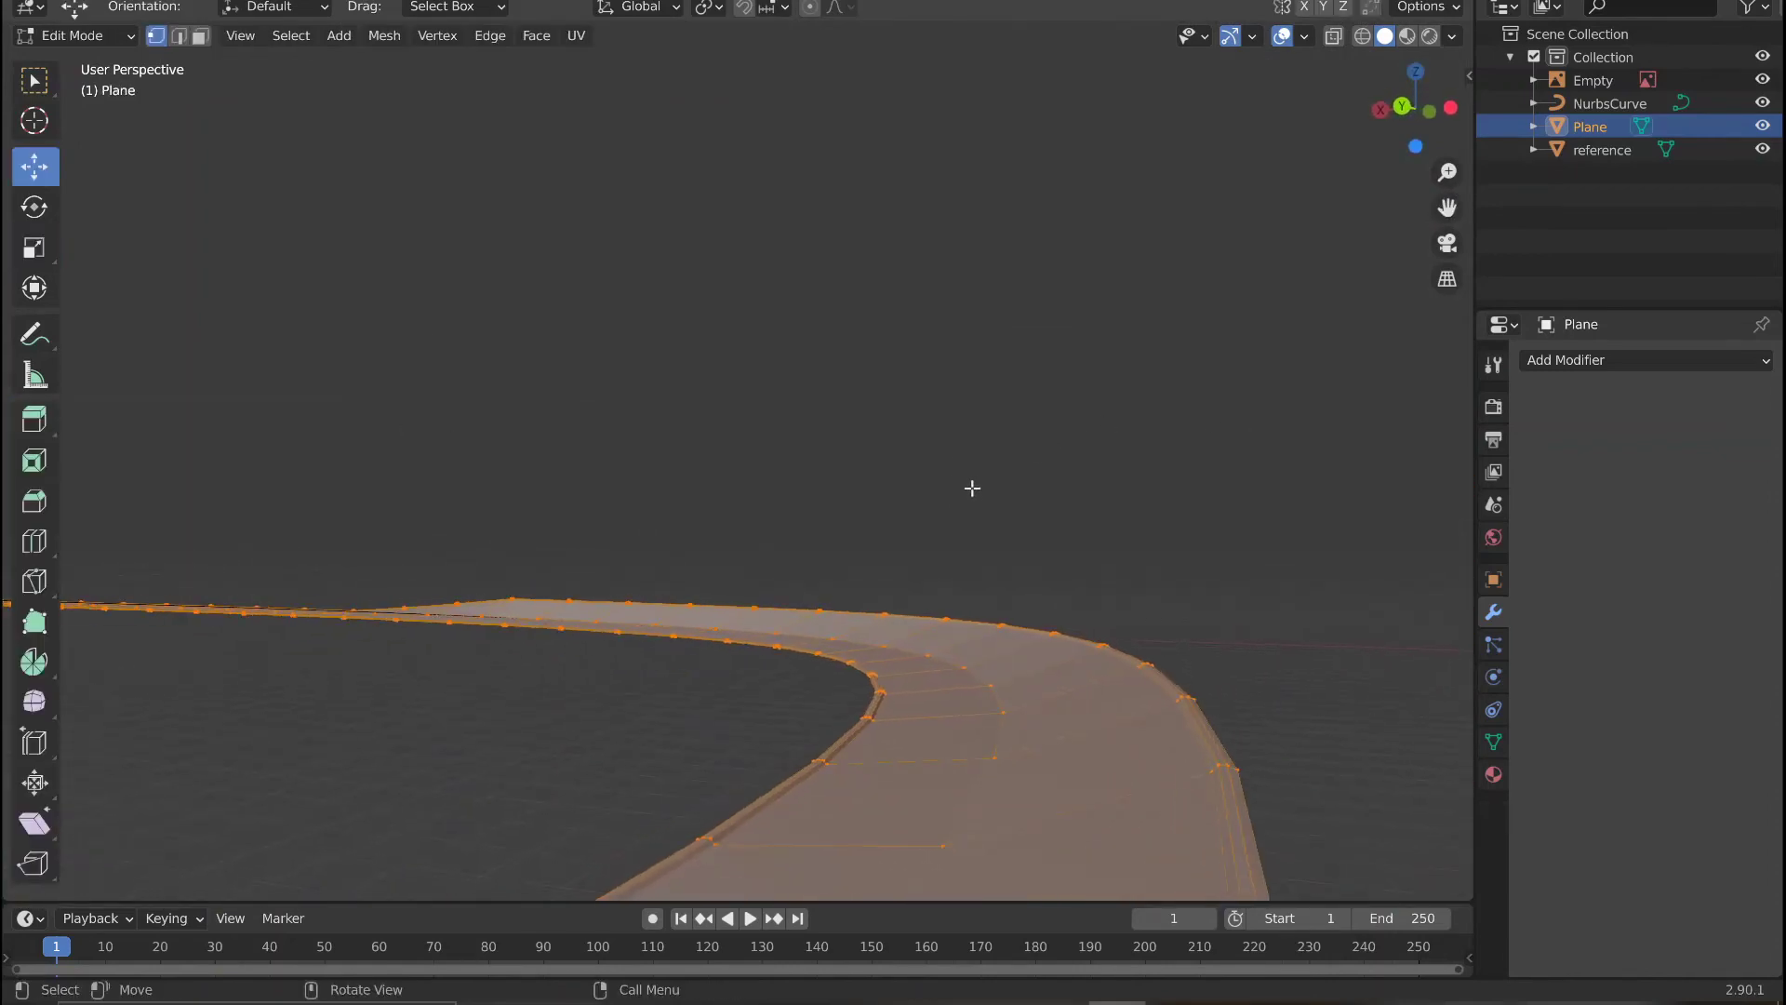
click(543, 41)
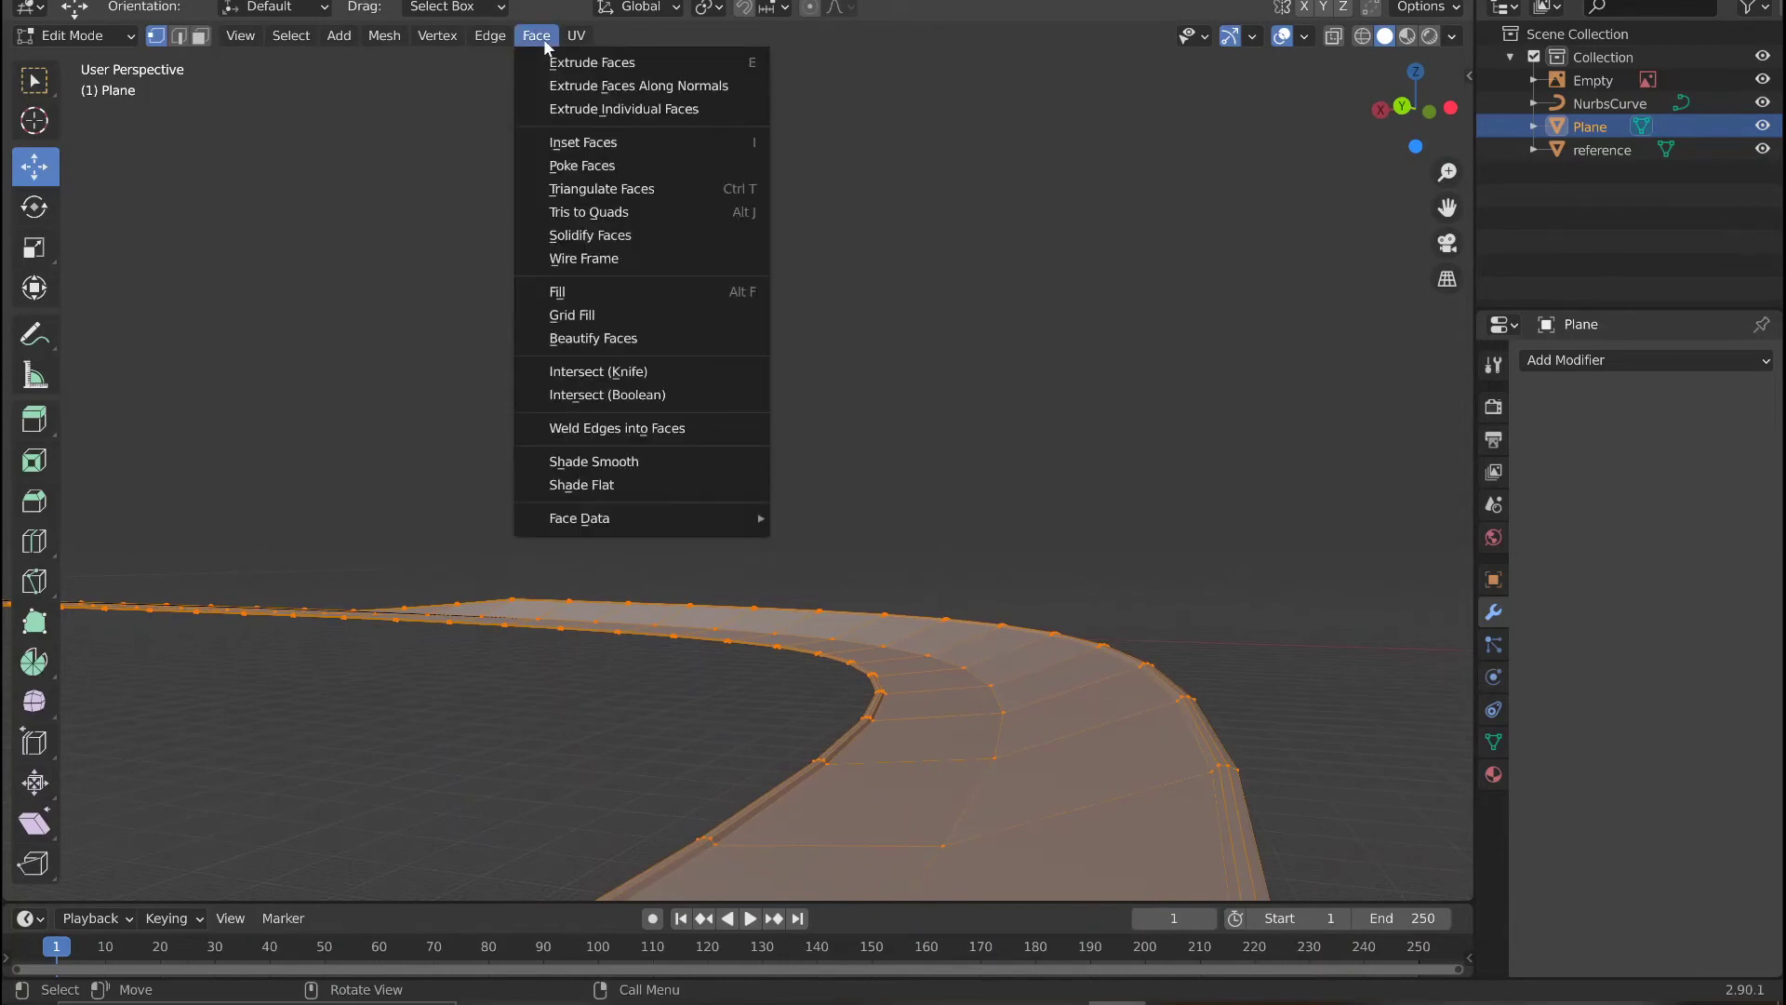
click(603, 190)
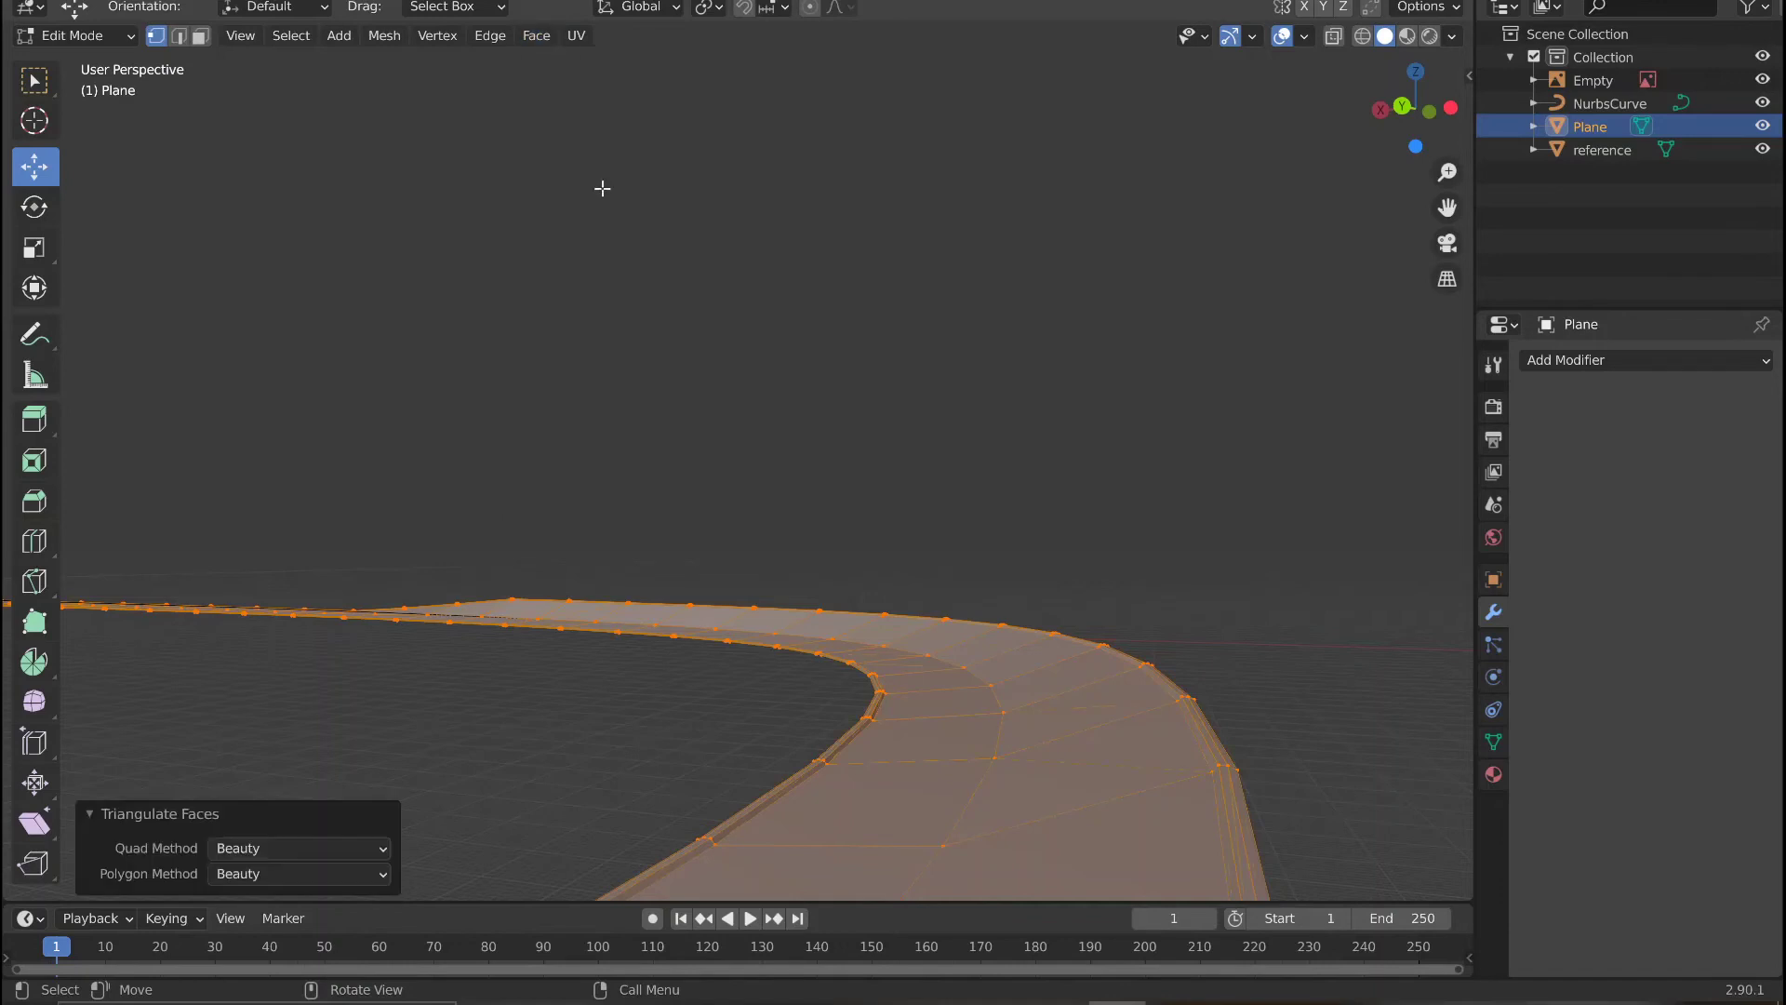
Examine the triangulated road surface around the bend, leaving Edit Mode and deselecting the track for a clear view.
middle_drag(480, 481, 781, 502)
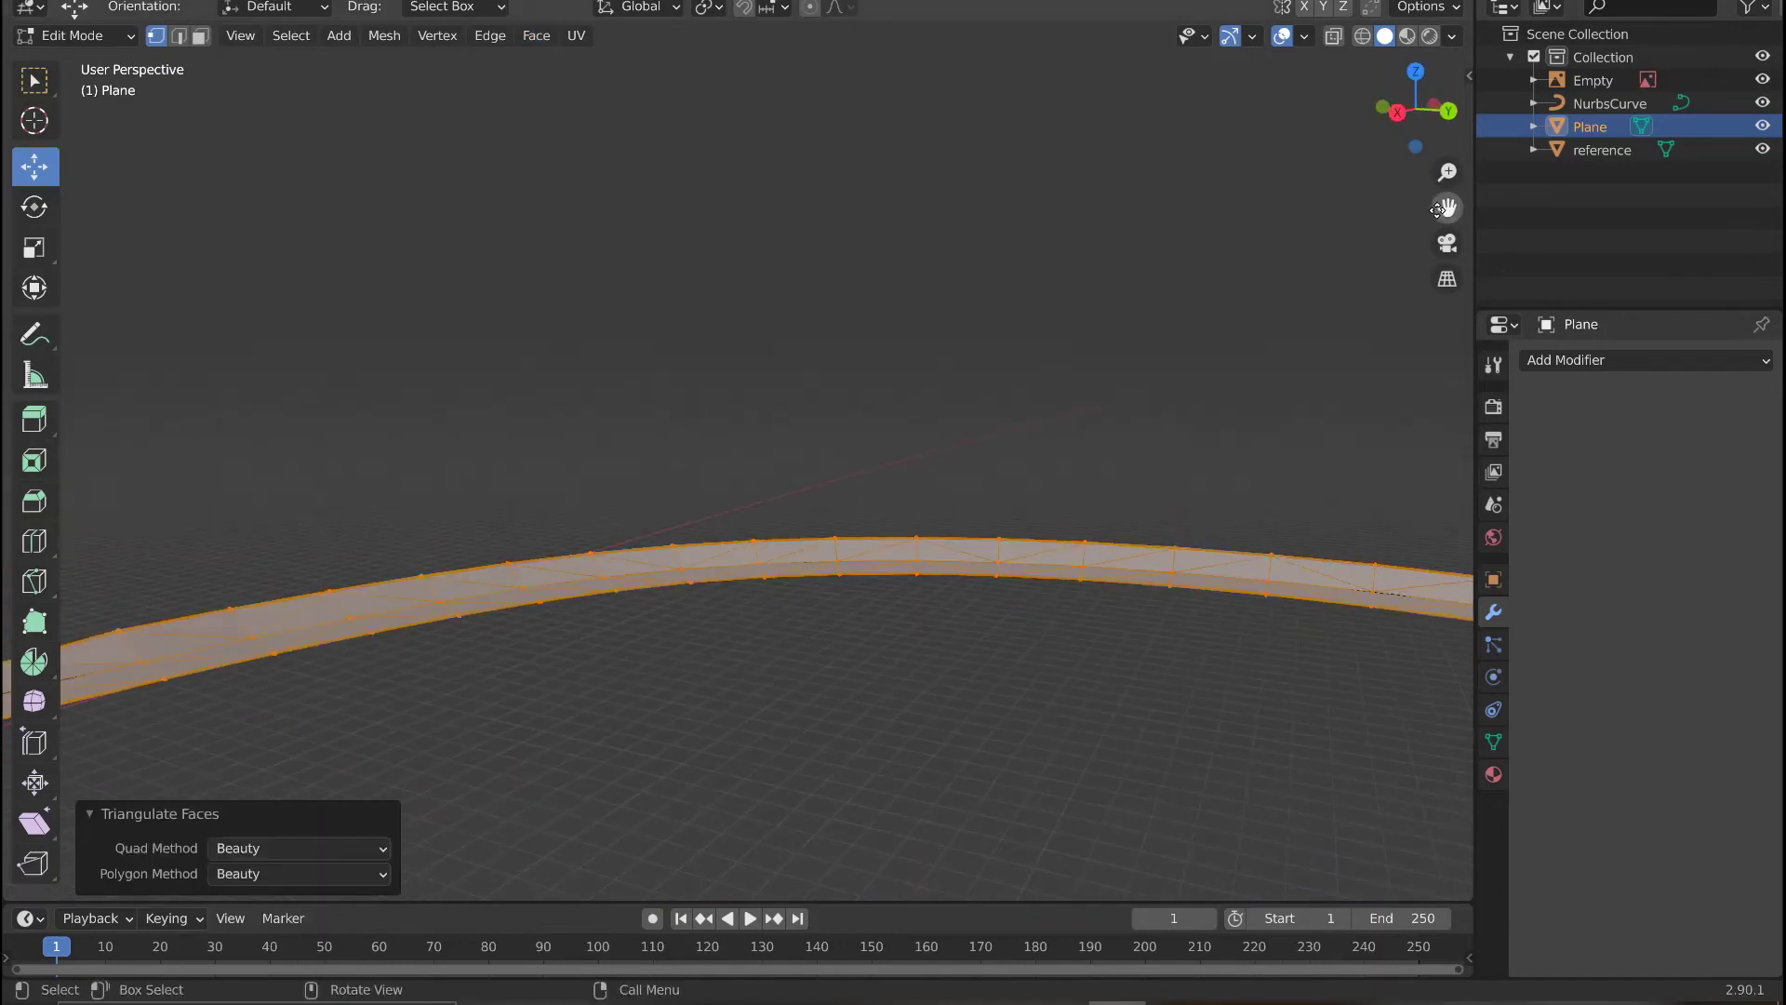
drag(1440, 210, 1633, 167)
middle_drag(963, 431, 1042, 445)
key(Tab)
click(1029, 571)
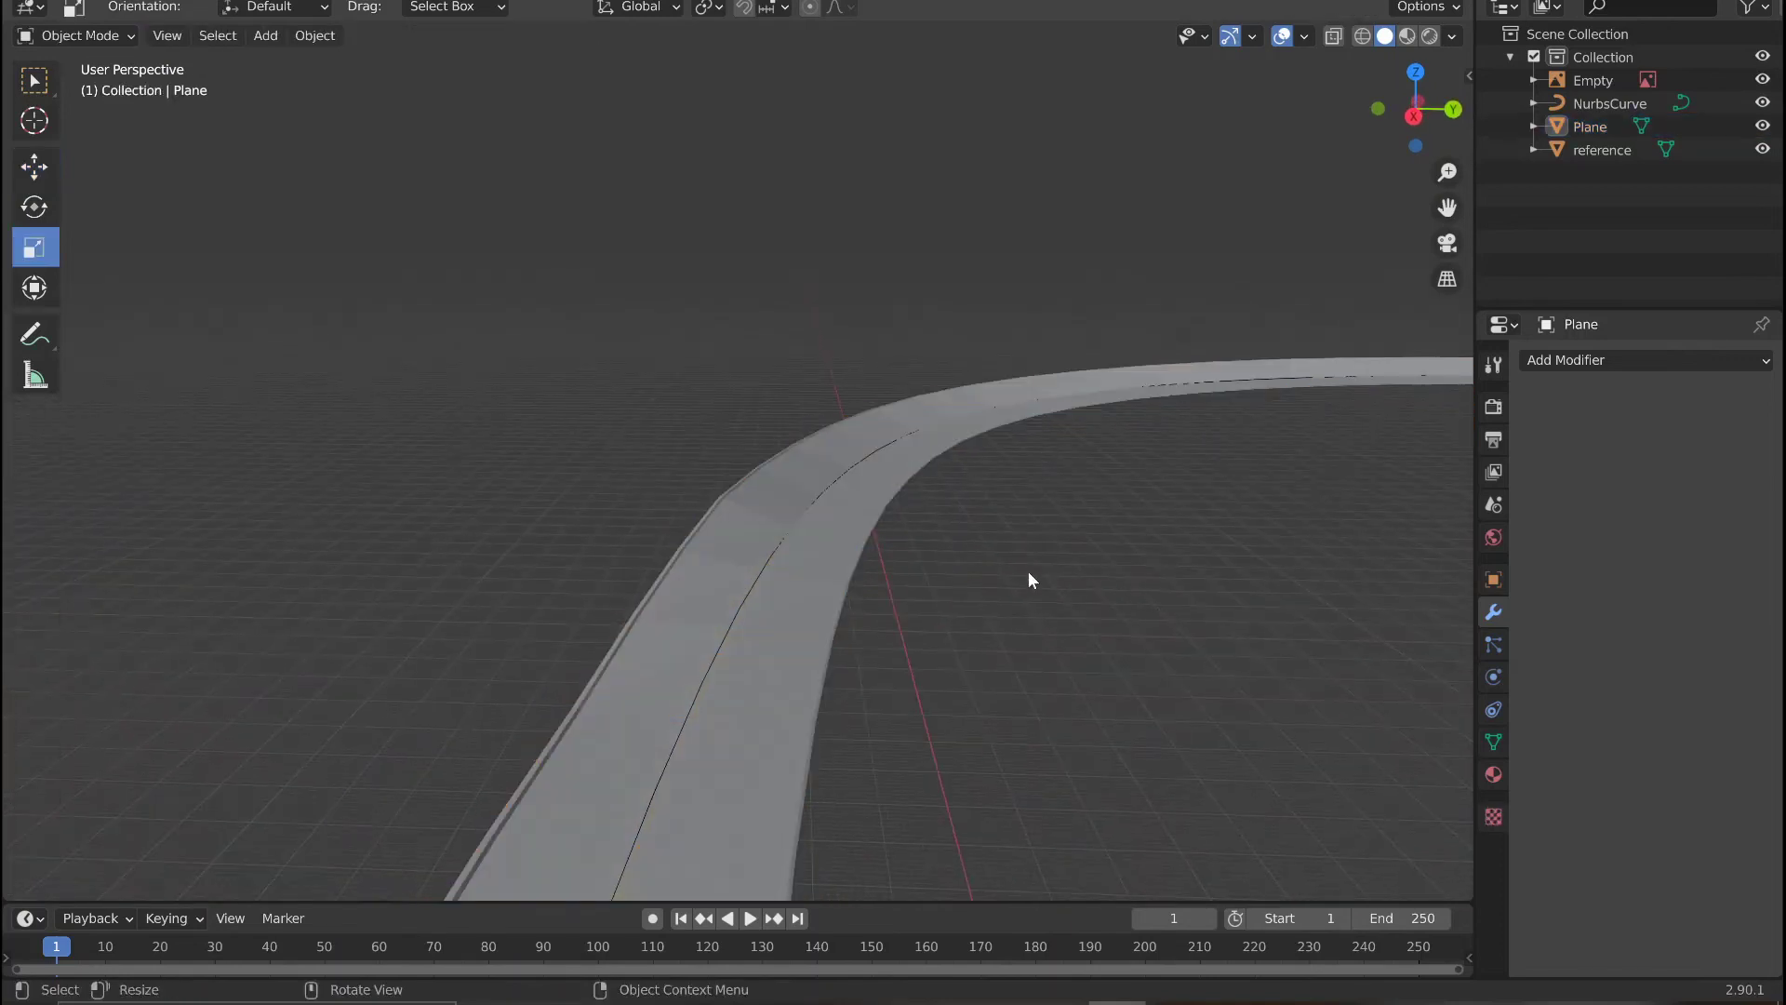
middle_drag(1029, 571, 655, 614)
Circle-select the road section through the bend in wireframe shading and convert its triangles to quads.
key(Tab)
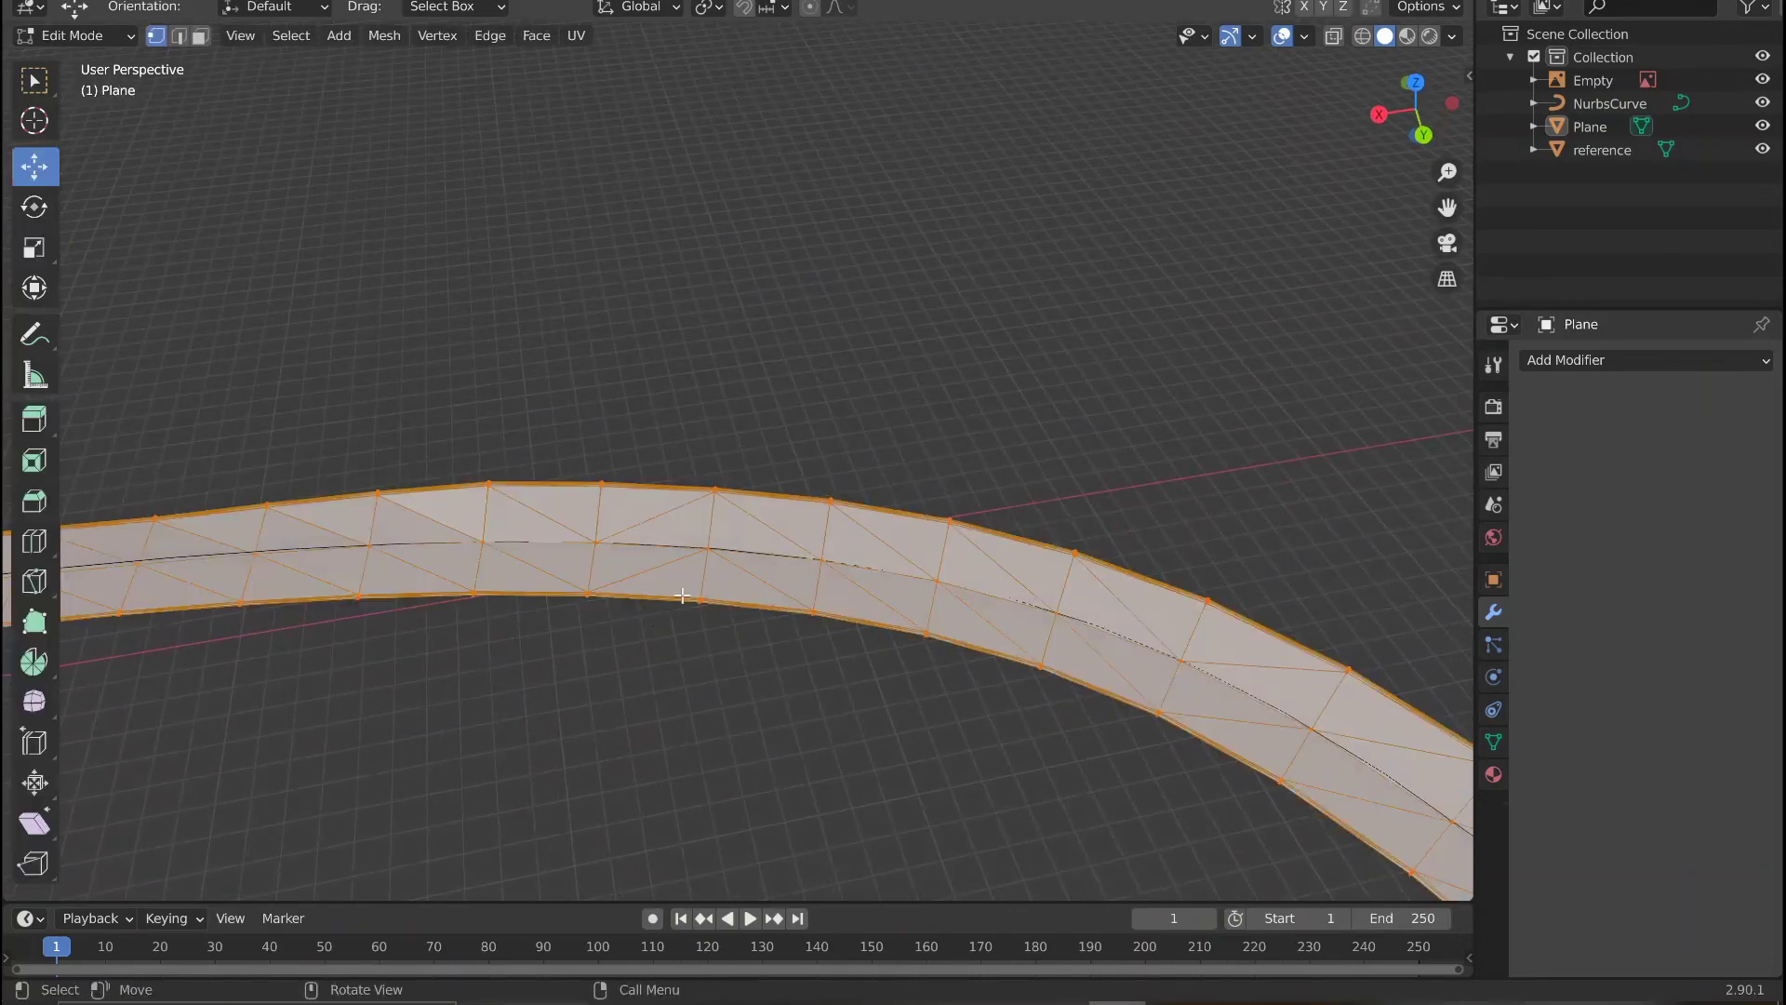
drag(1448, 207, 1610, 153)
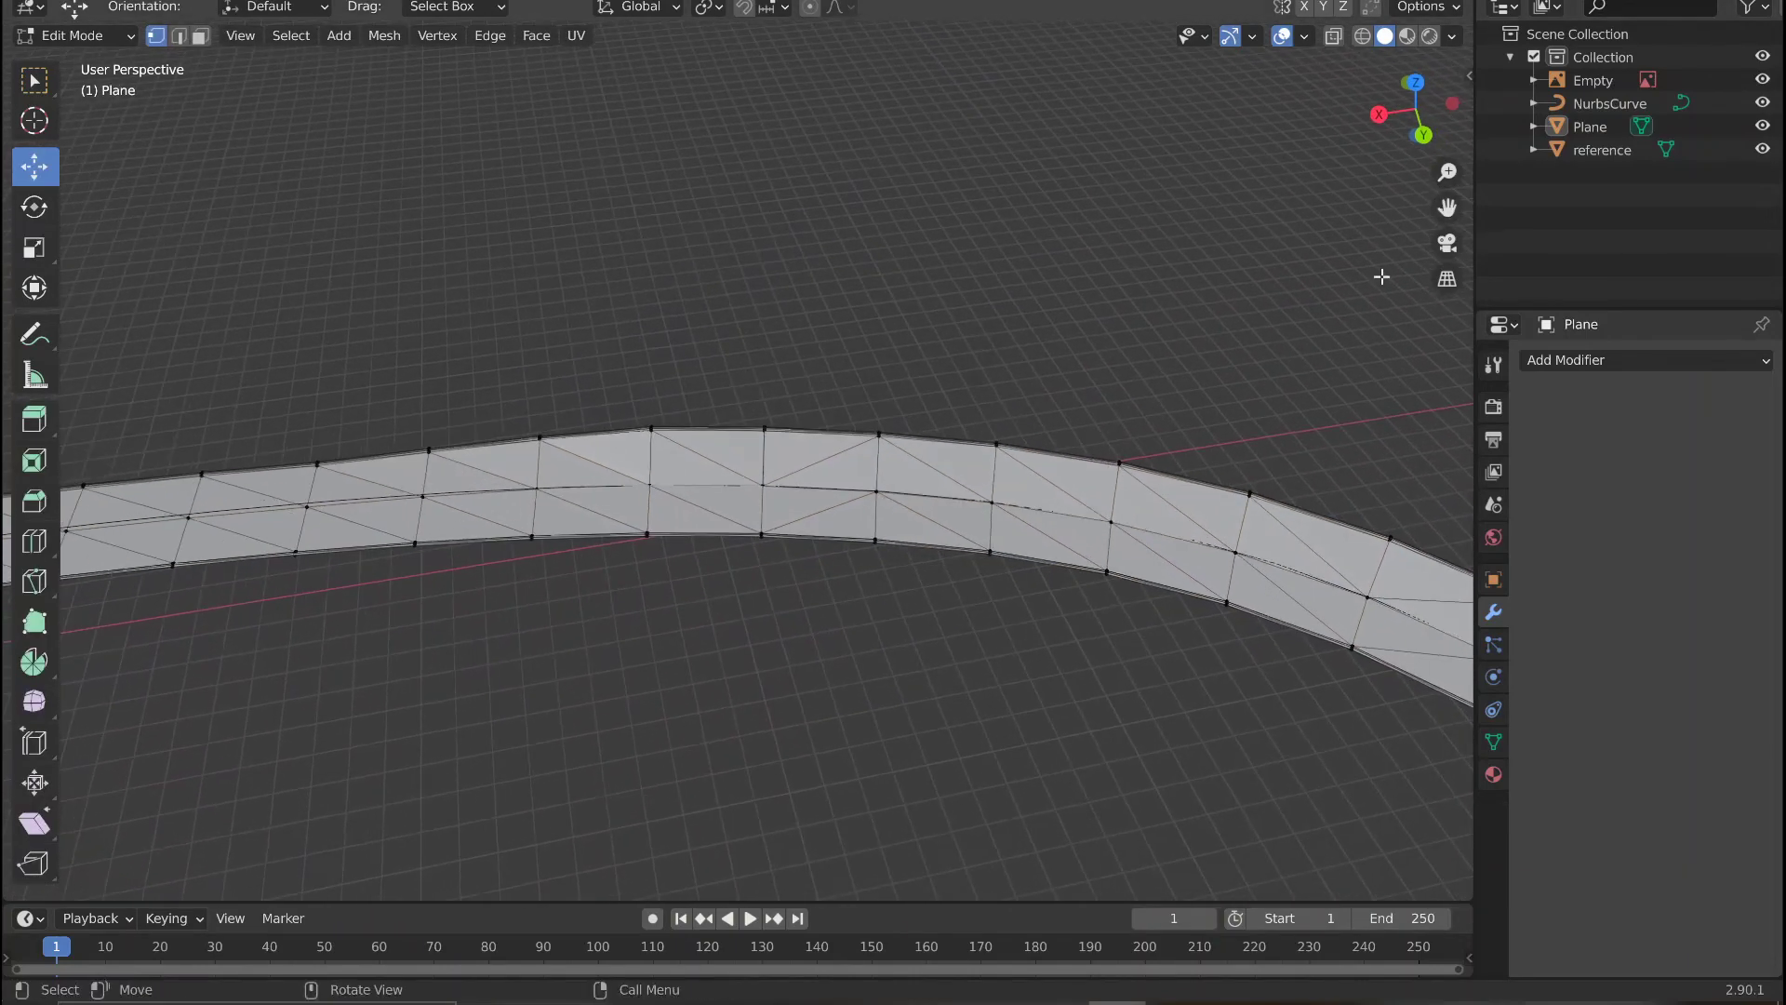
key(z)
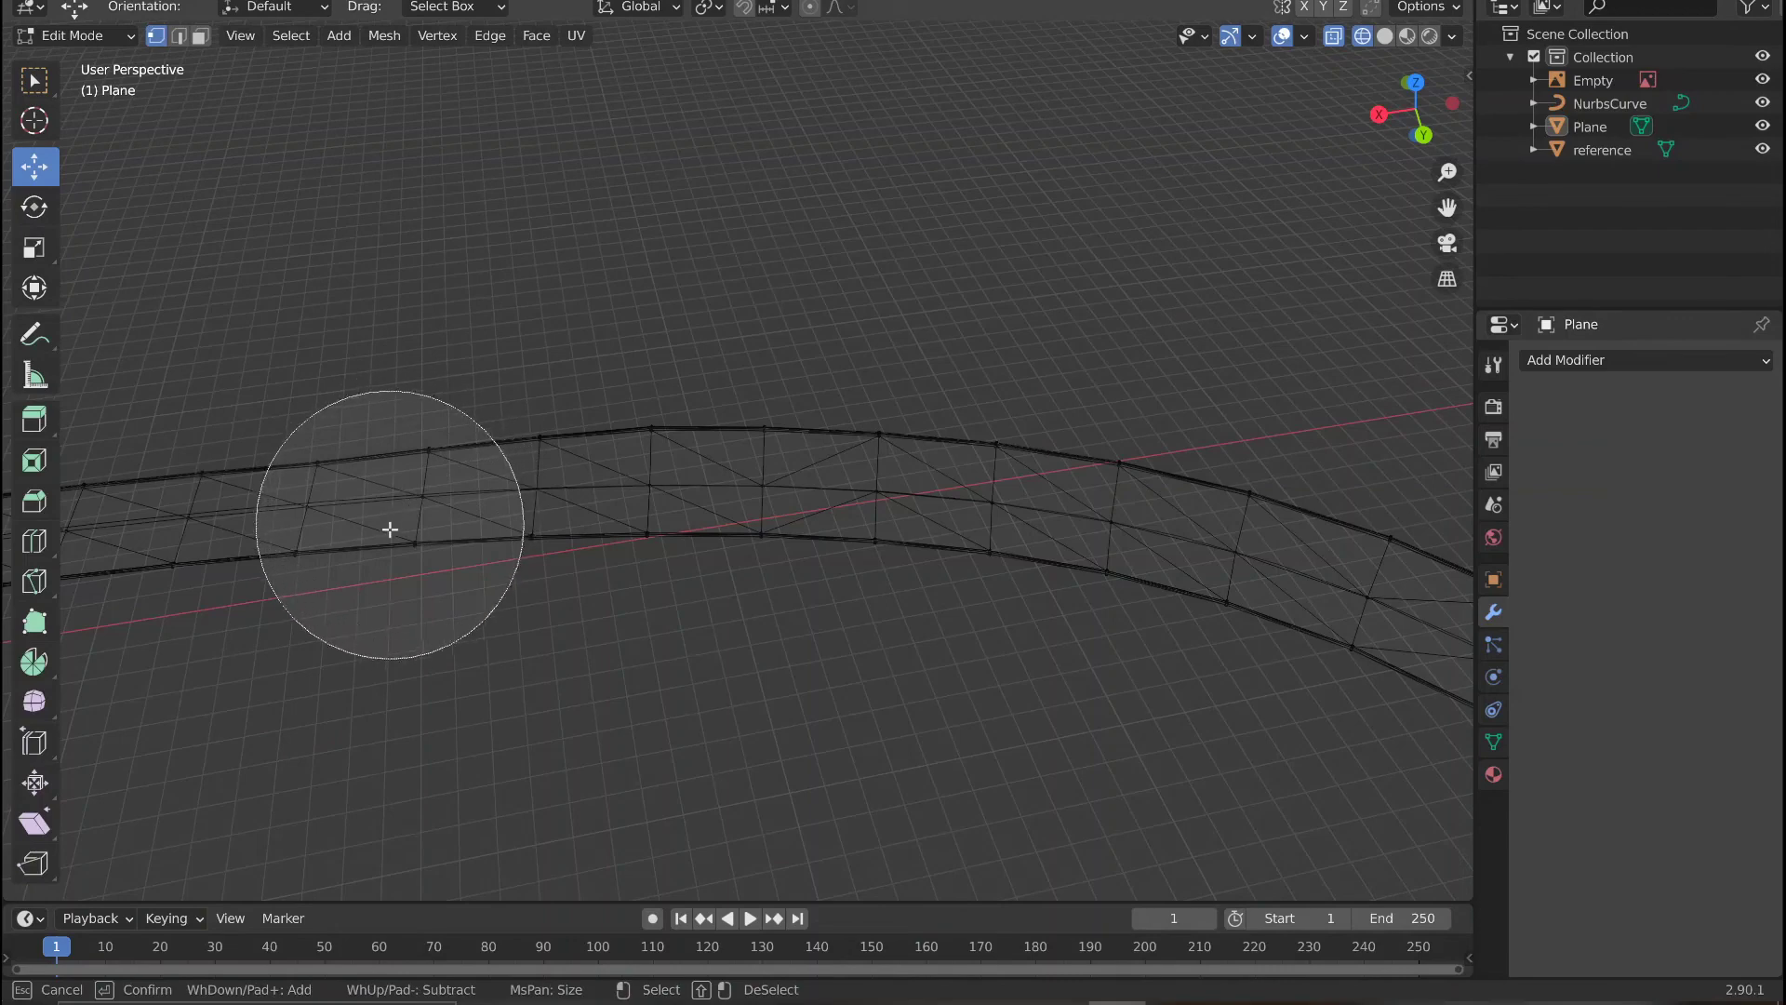
drag(429, 518, 1058, 478)
key(Escape)
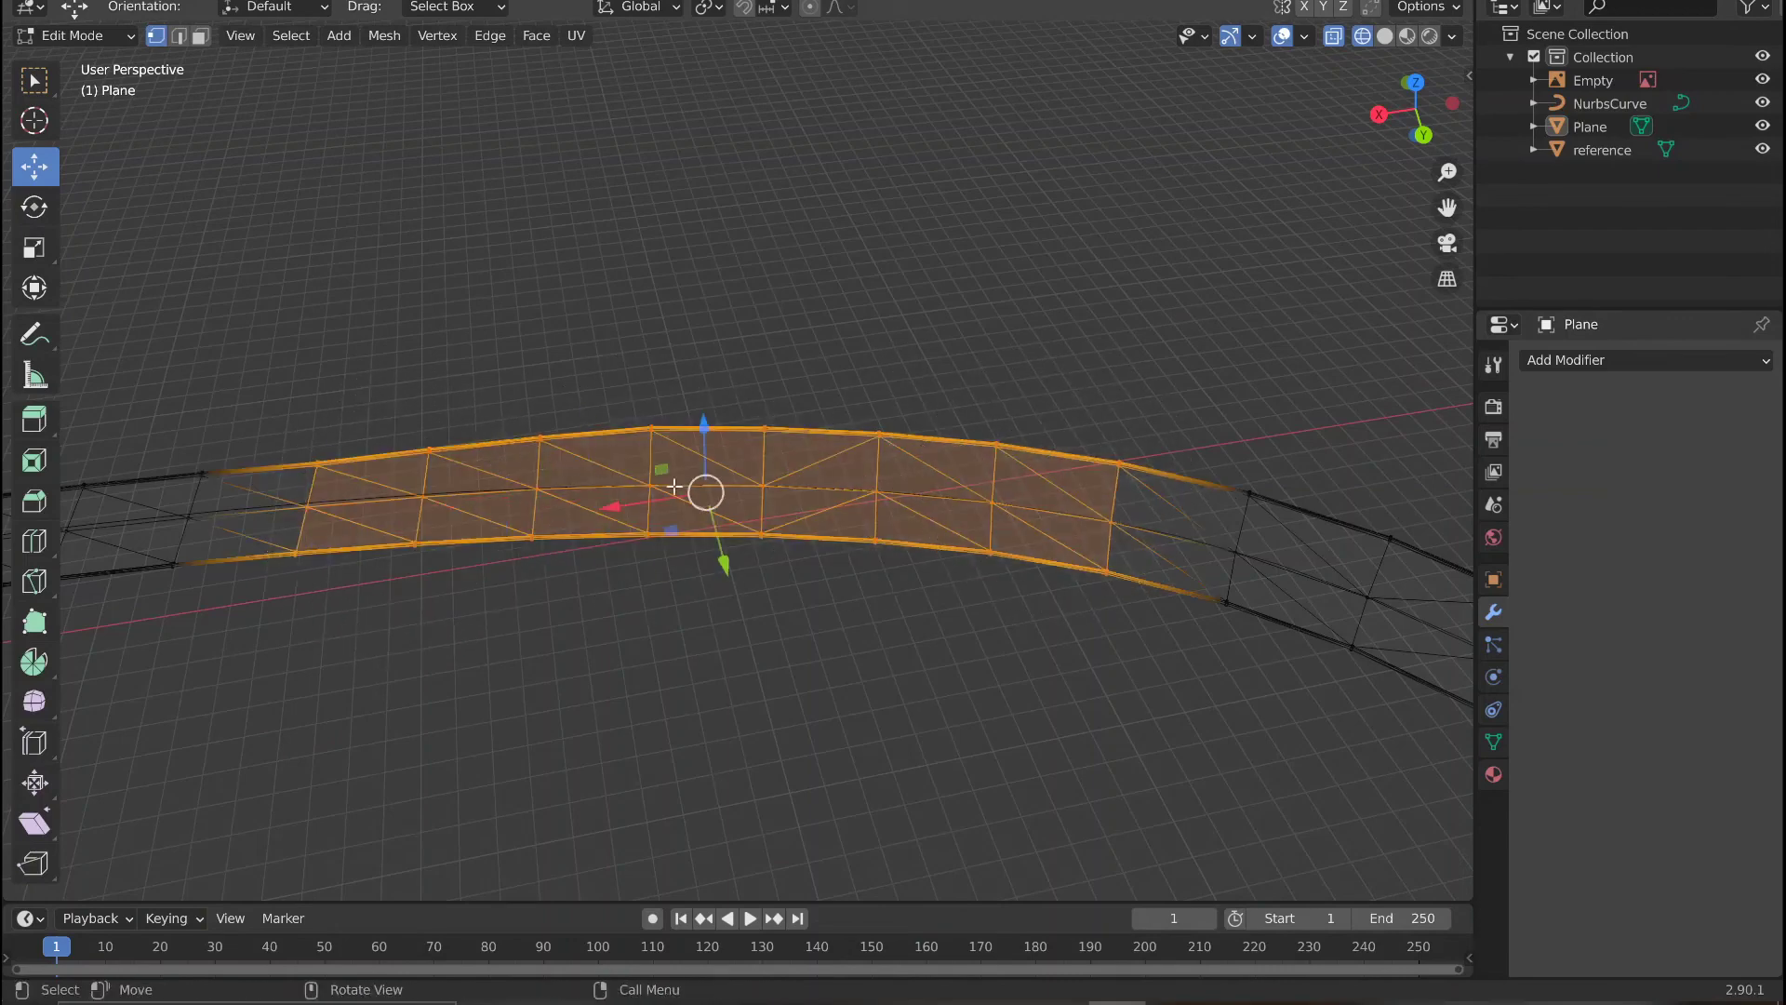
middle_drag(678, 486, 803, 387)
scroll(803, 387, up, 3)
key(z)
middle_drag(969, 455, 812, 521)
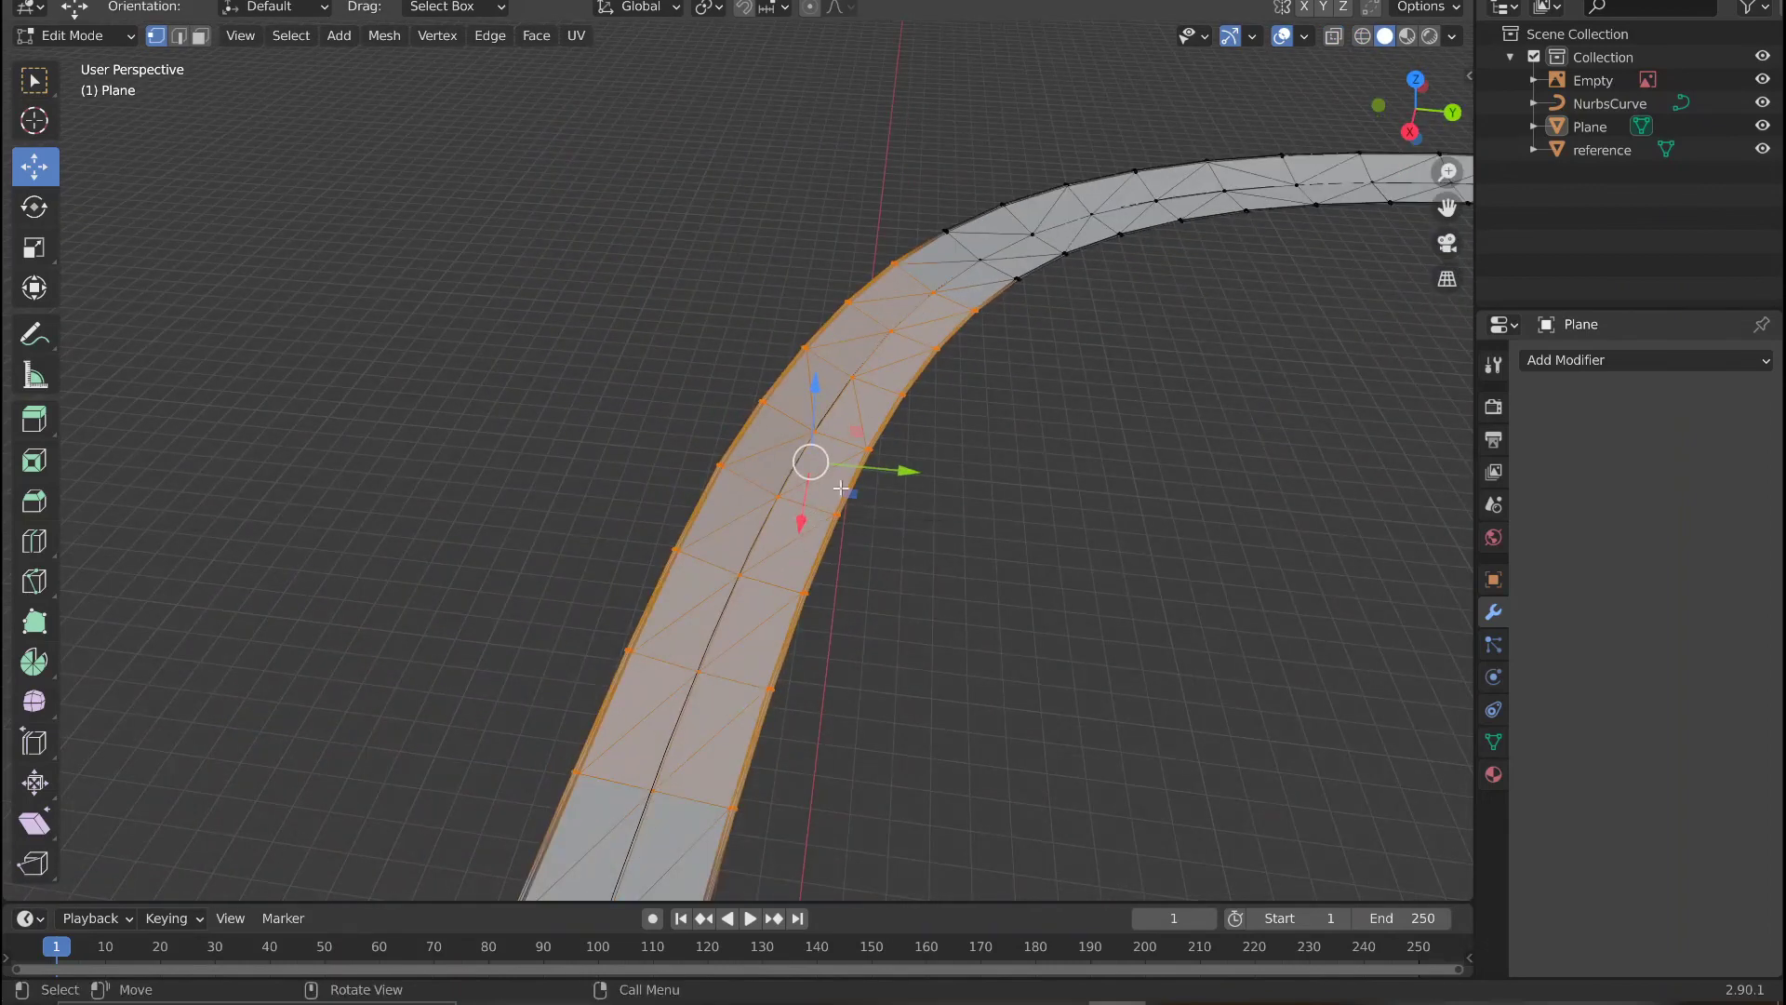
click(535, 36)
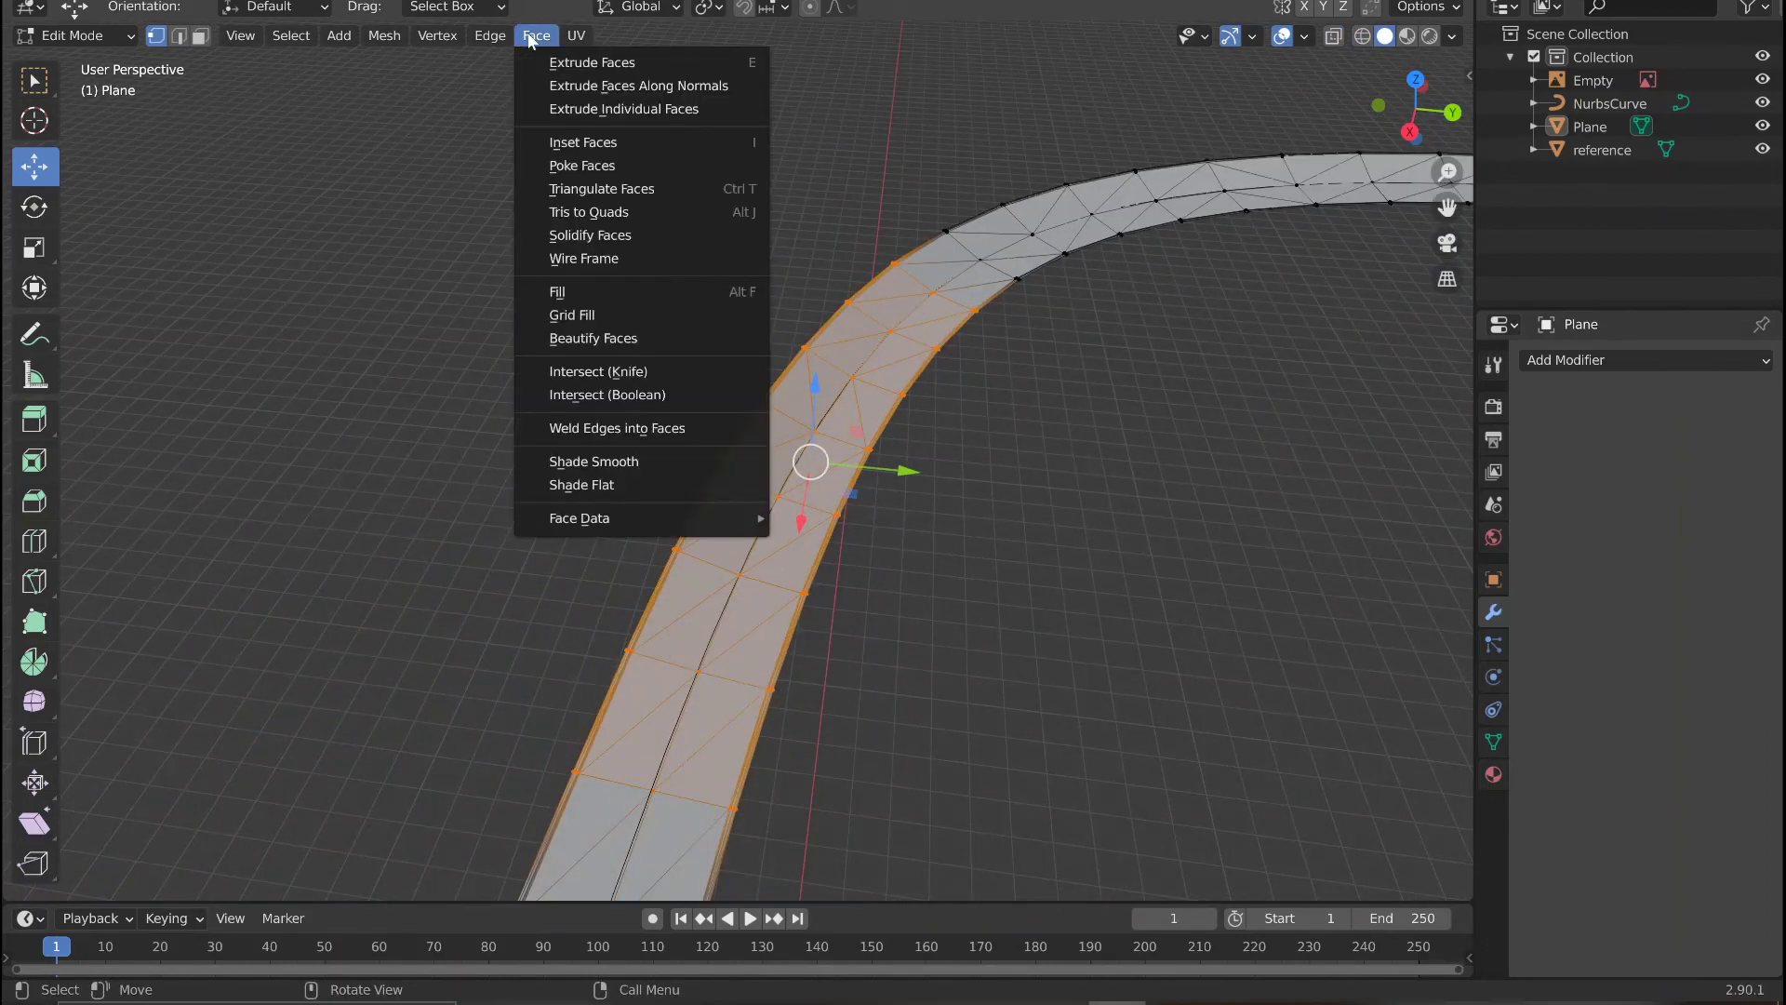
click(606, 214)
Subdivide the selected bend section with one cut, then clear the selection and check the denser mesh up close.
right_click(767, 472)
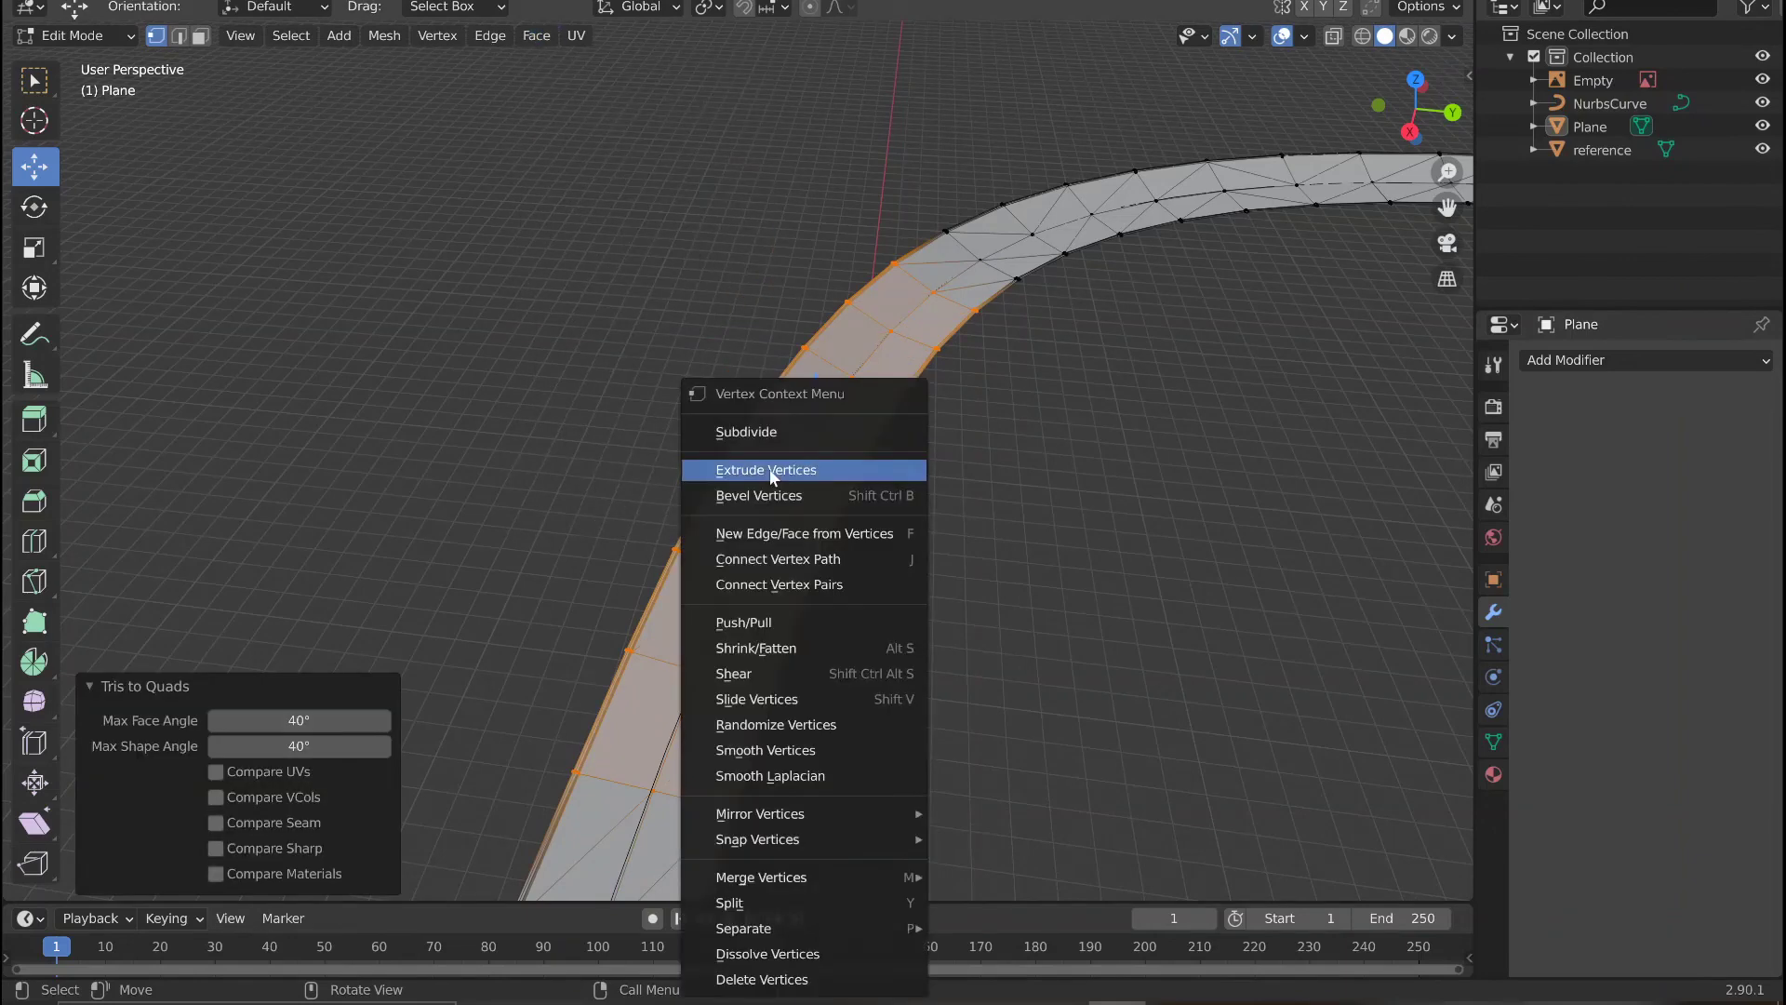
click(761, 433)
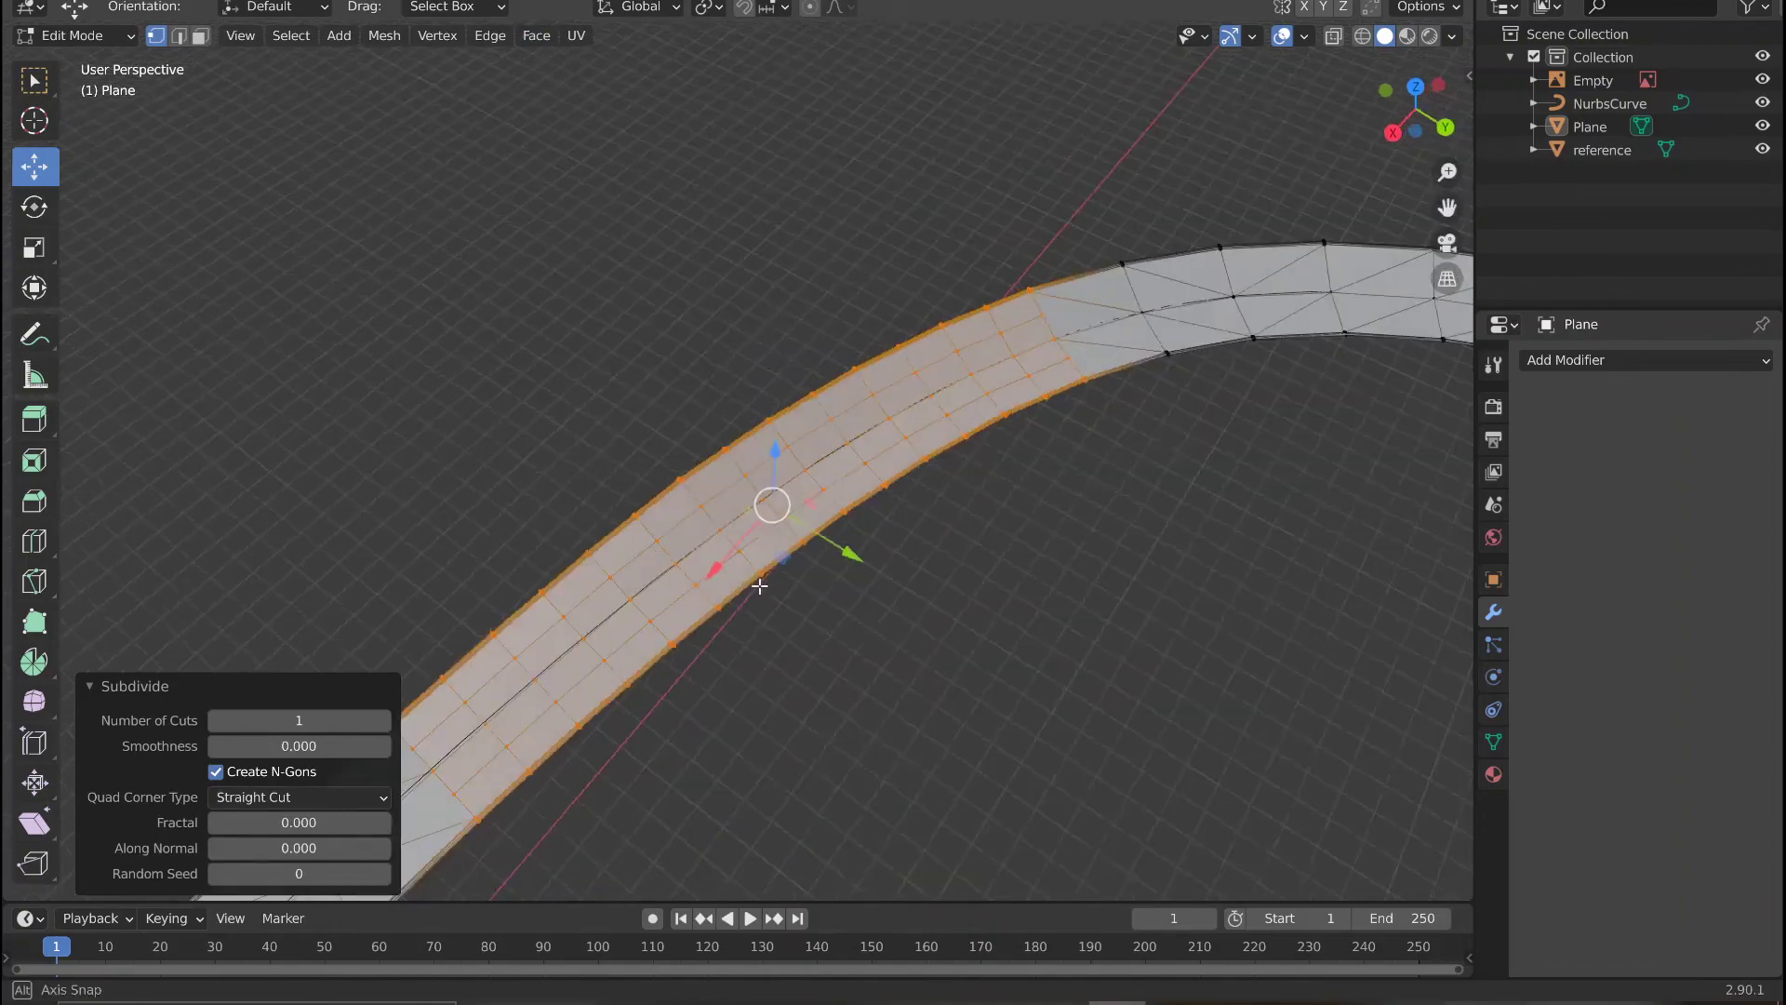
scroll(837, 498, up, 2)
click(1005, 598)
scroll(877, 506, up, 3)
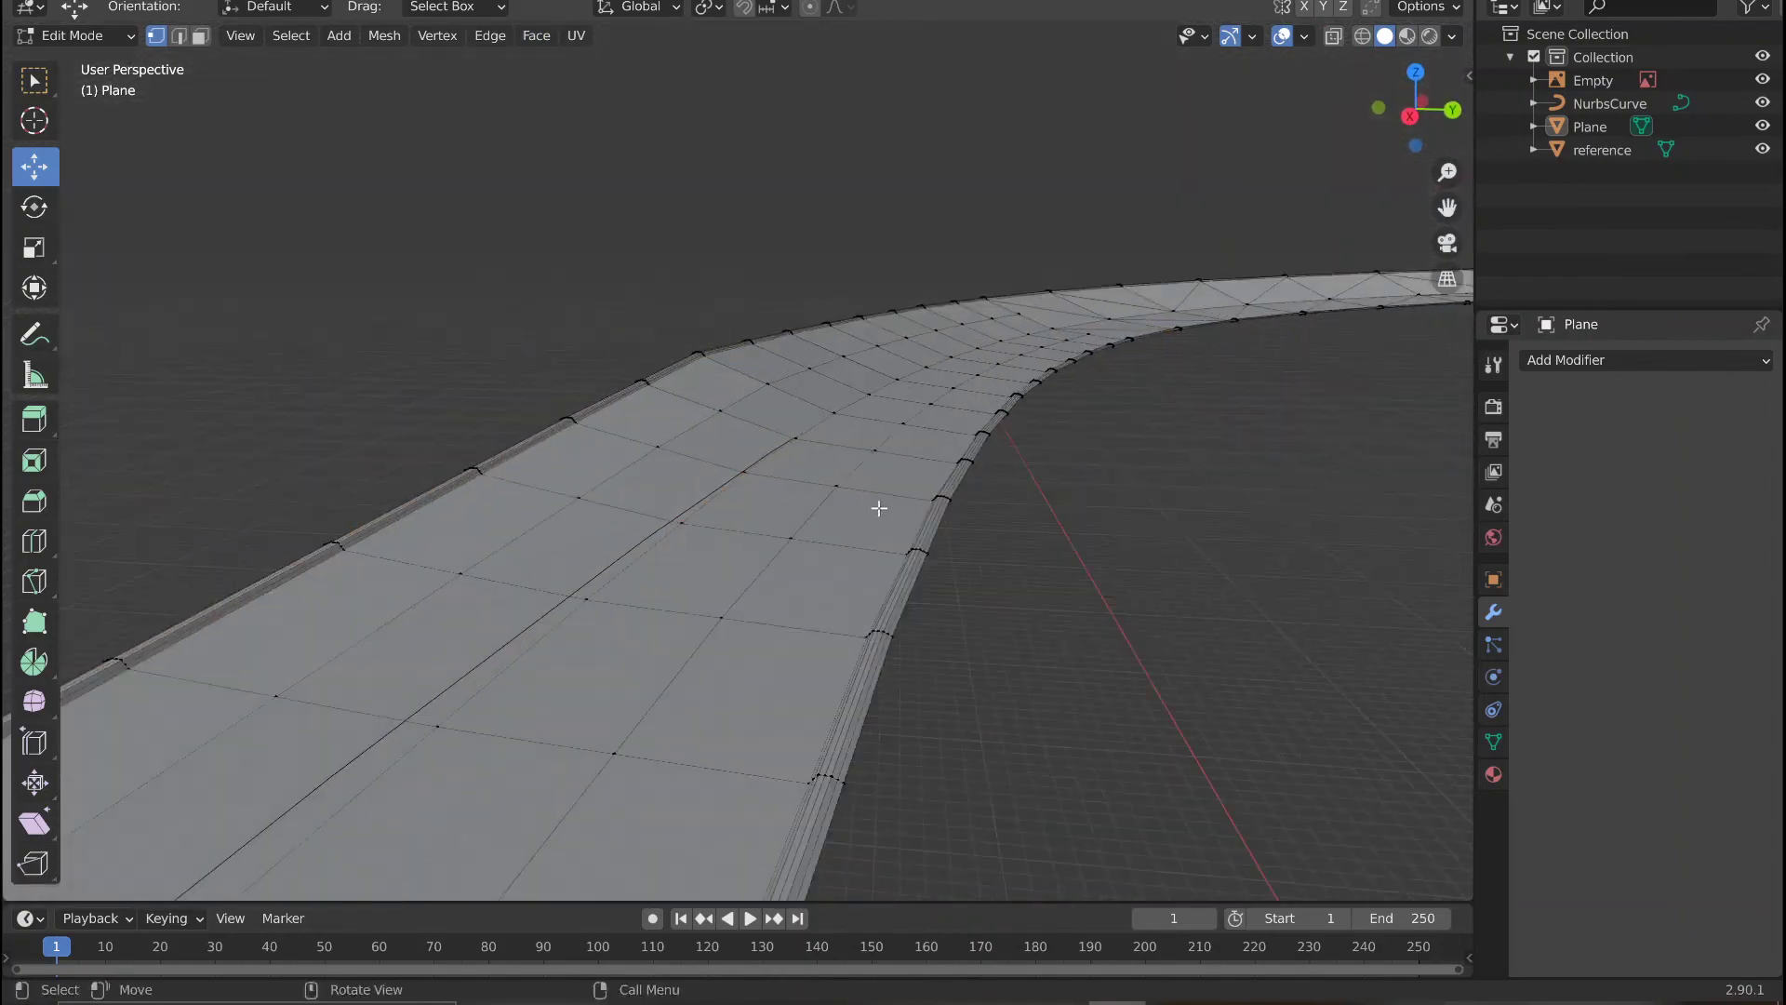